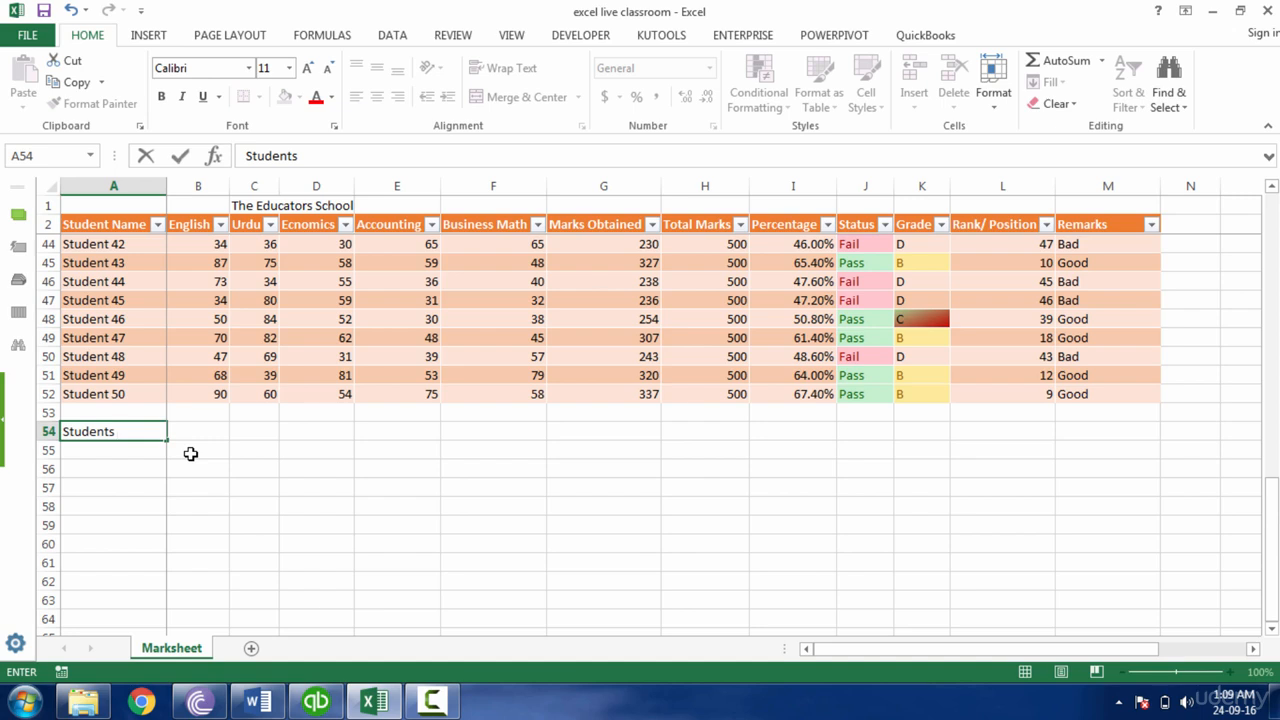
- Complete the label in cell A54 as "Students Present Subj Wise"
type("esent Subj Wise")
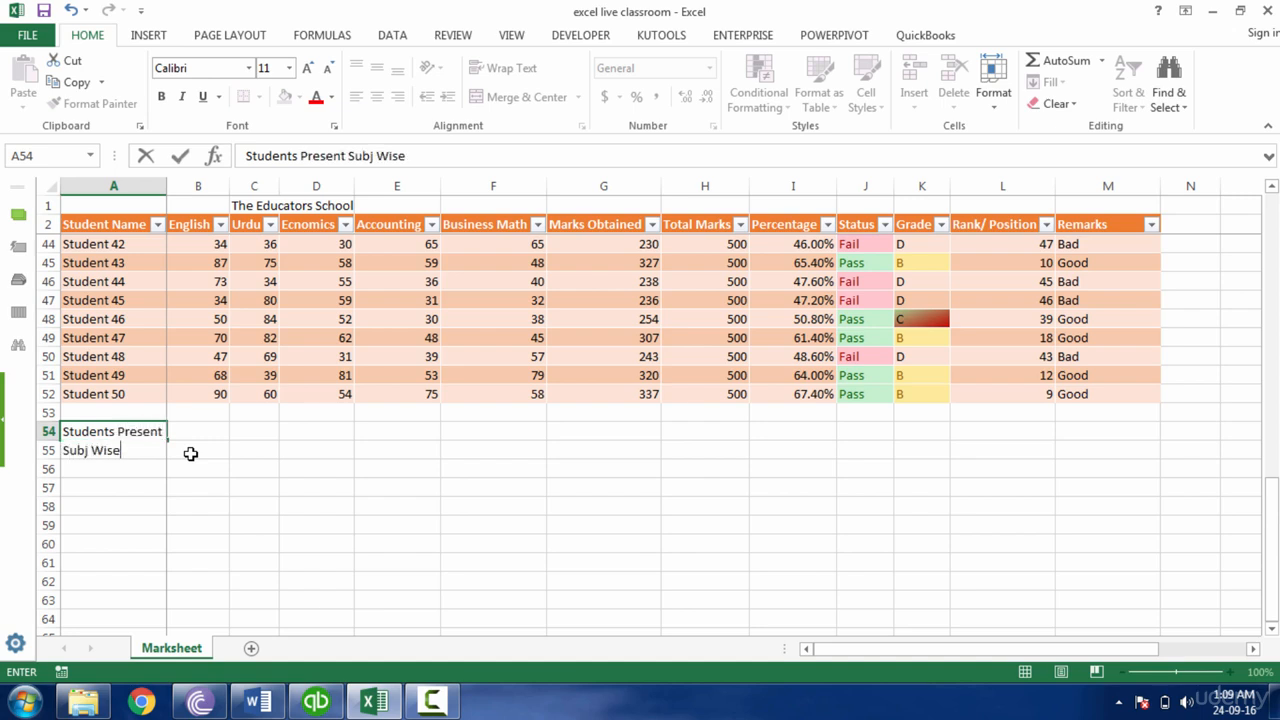
key("Return")
- Look through the student rows of the marksheet, up to the first students and back down to the label below the table
left_click(148, 266)
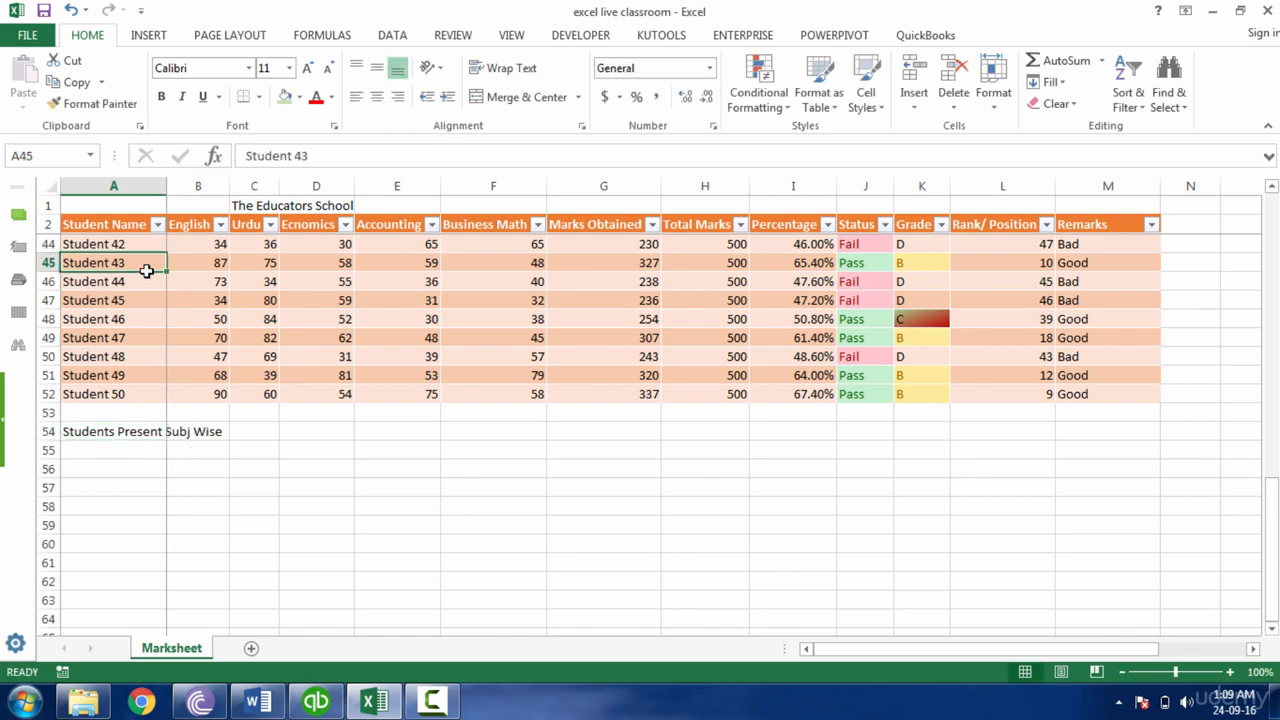
key("Up")
key("Up")
key("Up")
key("Up")
key("Up")
key("Up")
key("Up")
key("Up")
key("Up")
key("Up")
key("Up")
key("Up")
key("Up")
key("Up")
key("Up")
key("Up")
key("Up")
key("Up")
key("Up")
key("Up")
key("Up")
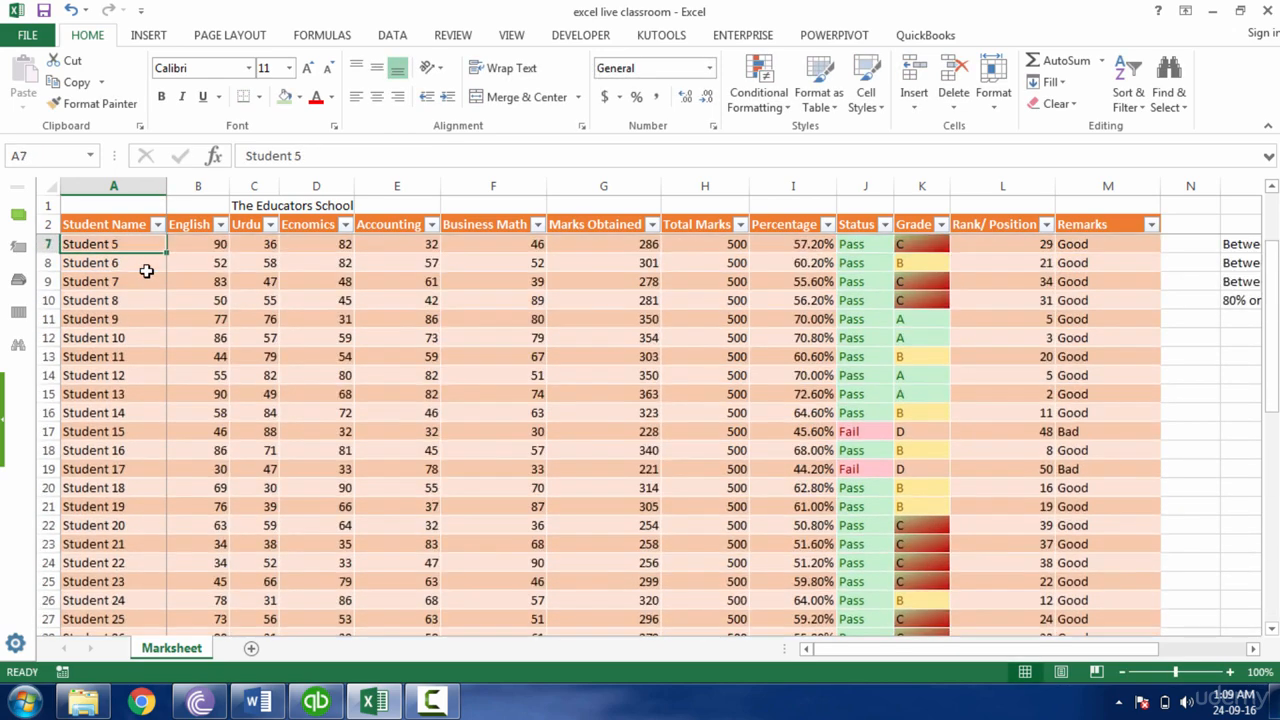
key("Down")
key("Down")
key("Down")
key("Down")
key("Down")
key("Down")
key("Down")
key("Down")
key("Down")
key("Down")
key("Down")
key("Down")
key("Down")
key("Down")
key("Down")
key("Down")
key("Down")
key("Down")
key("Down")
key("Down")
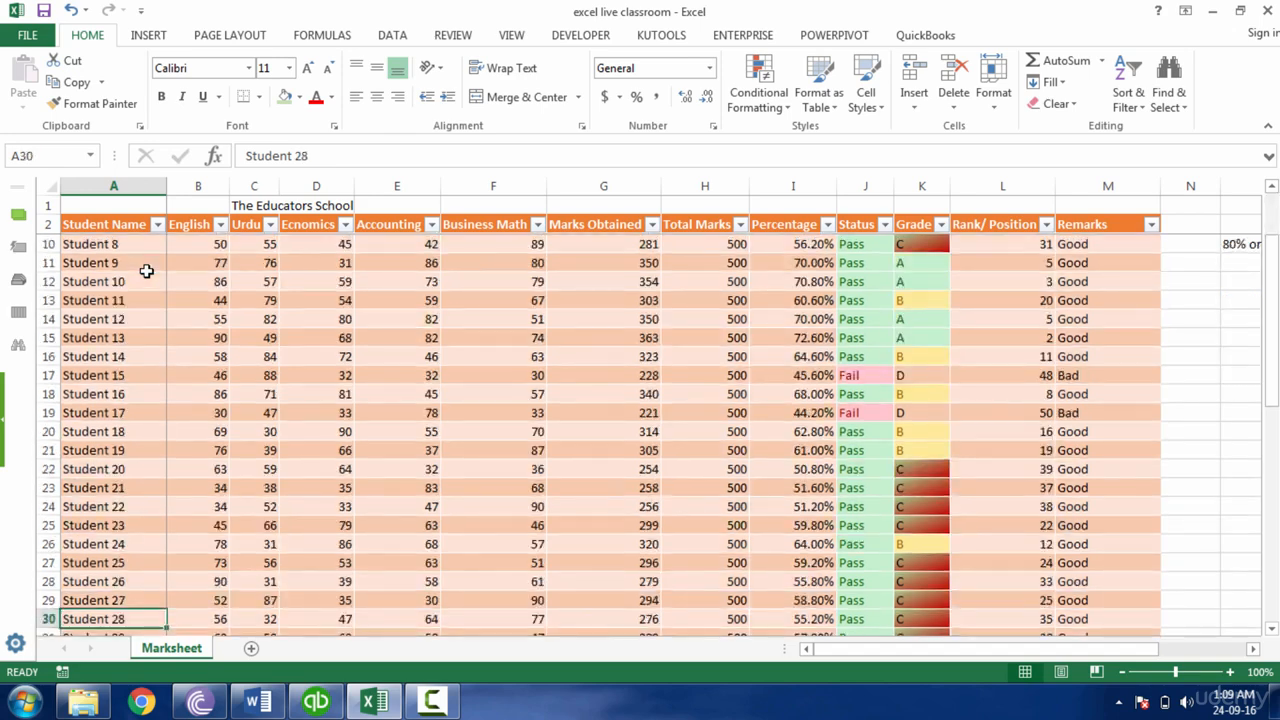
key("Down")
key("Down")
key("Down")
key("Down")
key("Down")
key("Down")
key("Down")
key("Down")
key("Down")
key("Down")
key("Down")
key("Down")
key("Down")
key("Down")
key("Down")
key("Down")
key("Down")
key("Down")
key("Down")
key("Up")
key("Up")
key("Up")
key("Up")
key("Up")
key("Up")
key("Up")
key("Up")
key("Up")
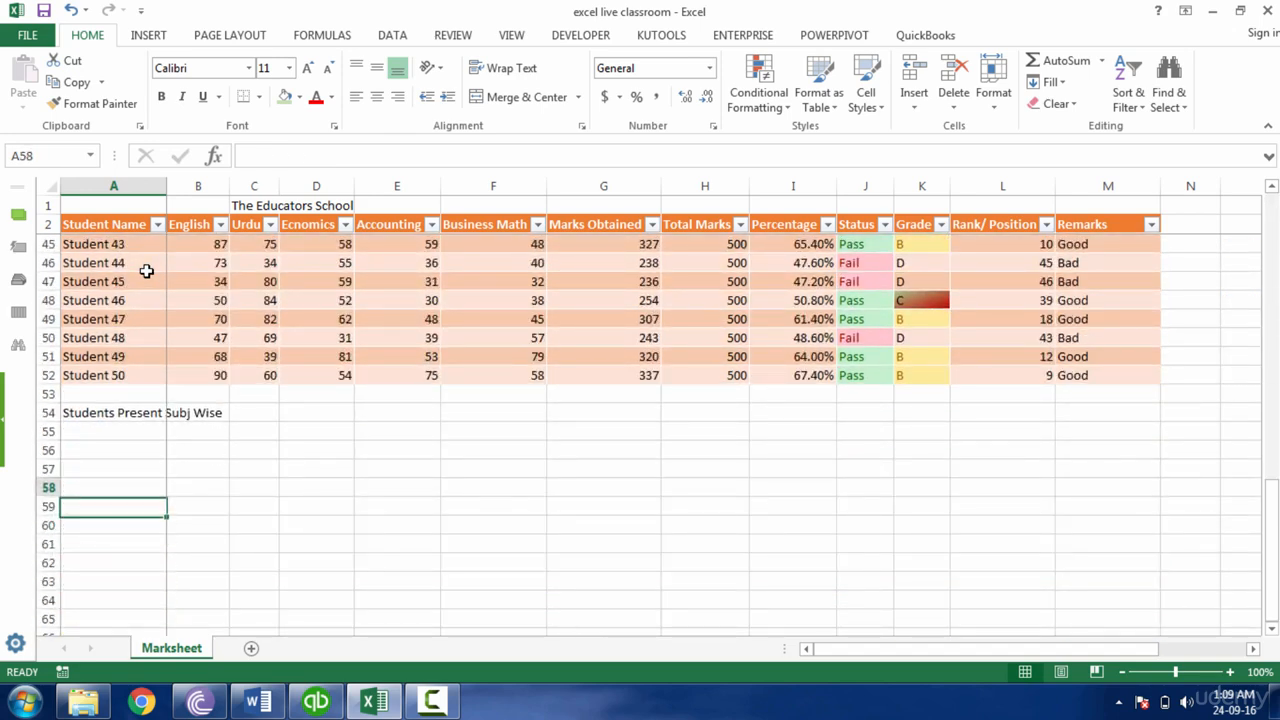
key("Up")
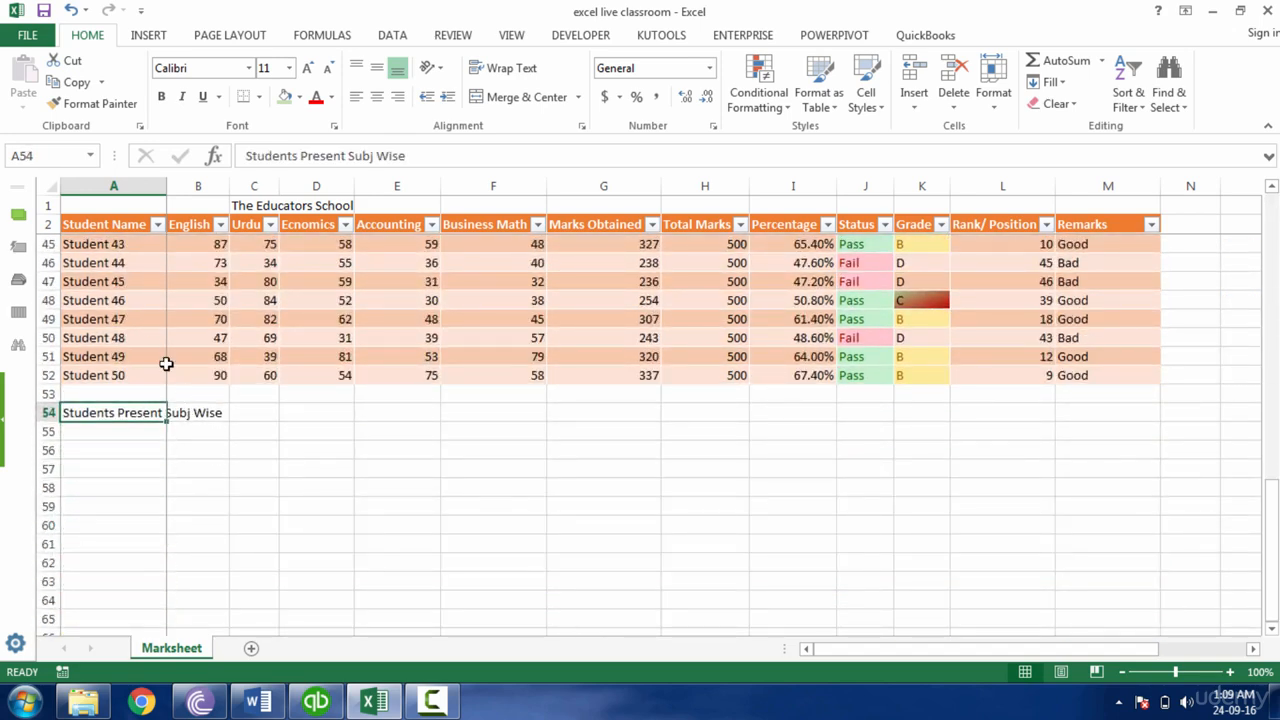
- Fit column A's width to its contents and enter the label "Students Absent Subj Wise" in cell A55
double_click(166, 186)
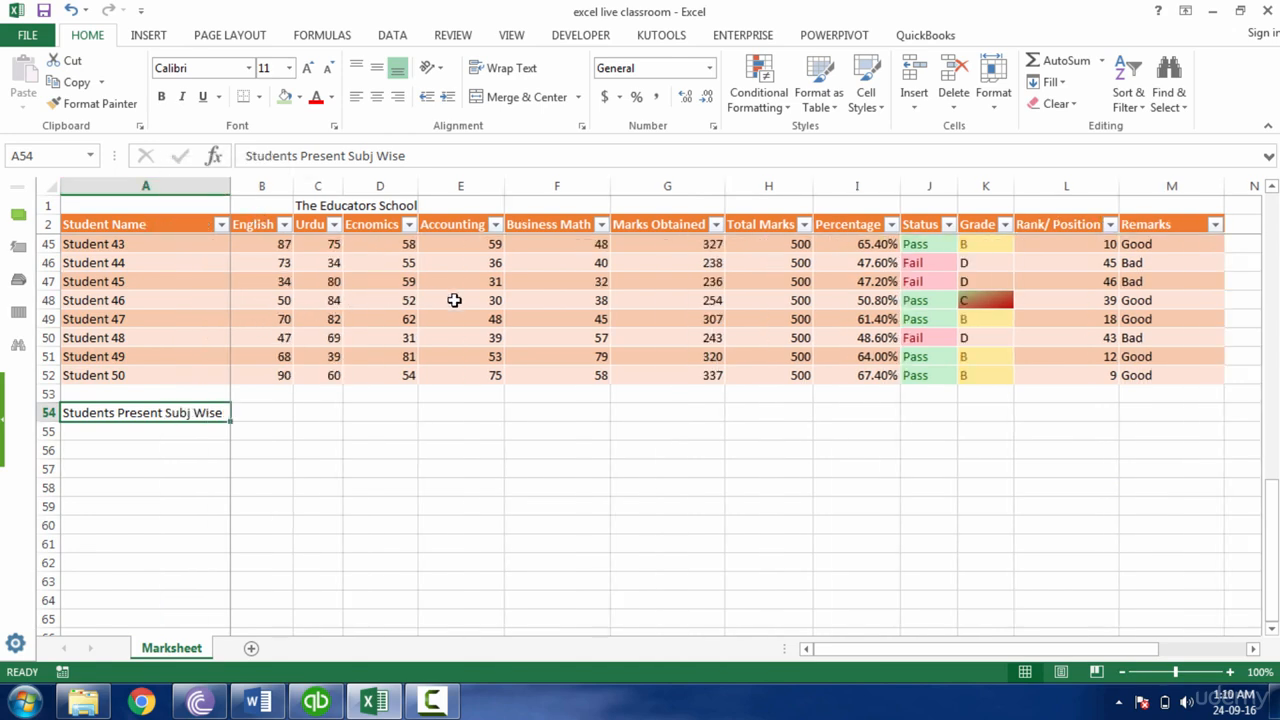
left_click(170, 430)
type("Stud")
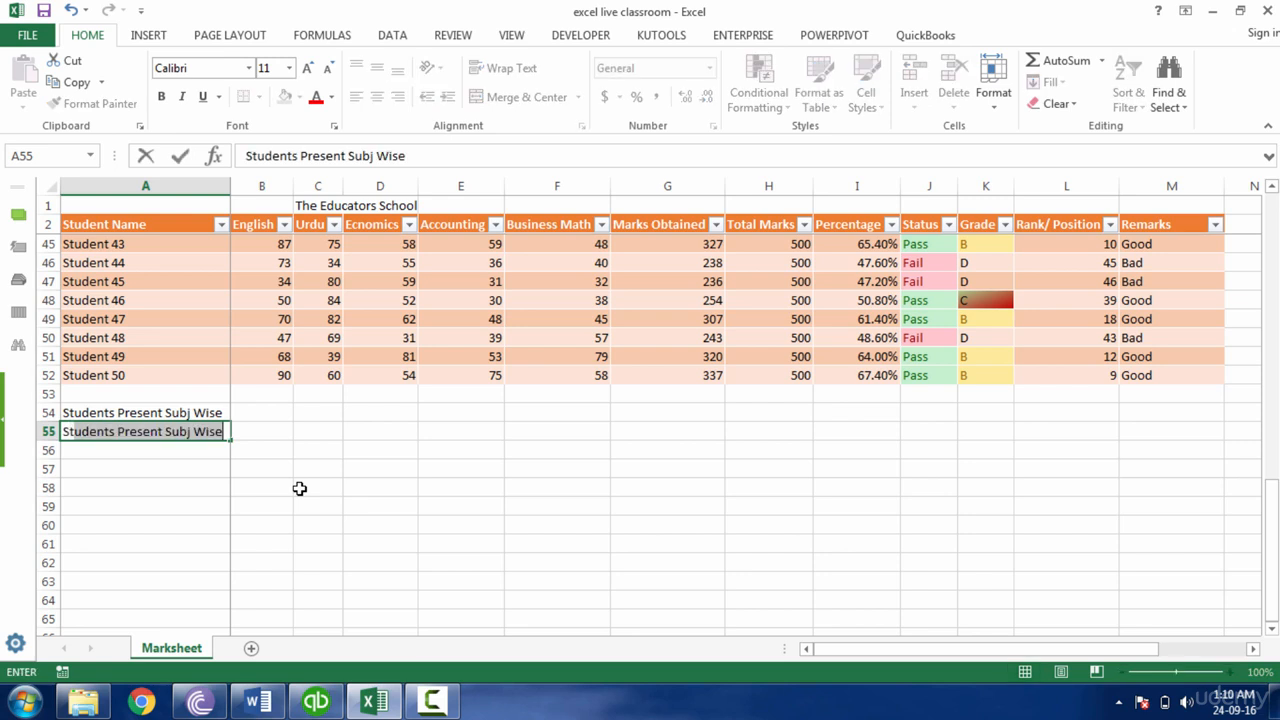
type("ents Absent S")
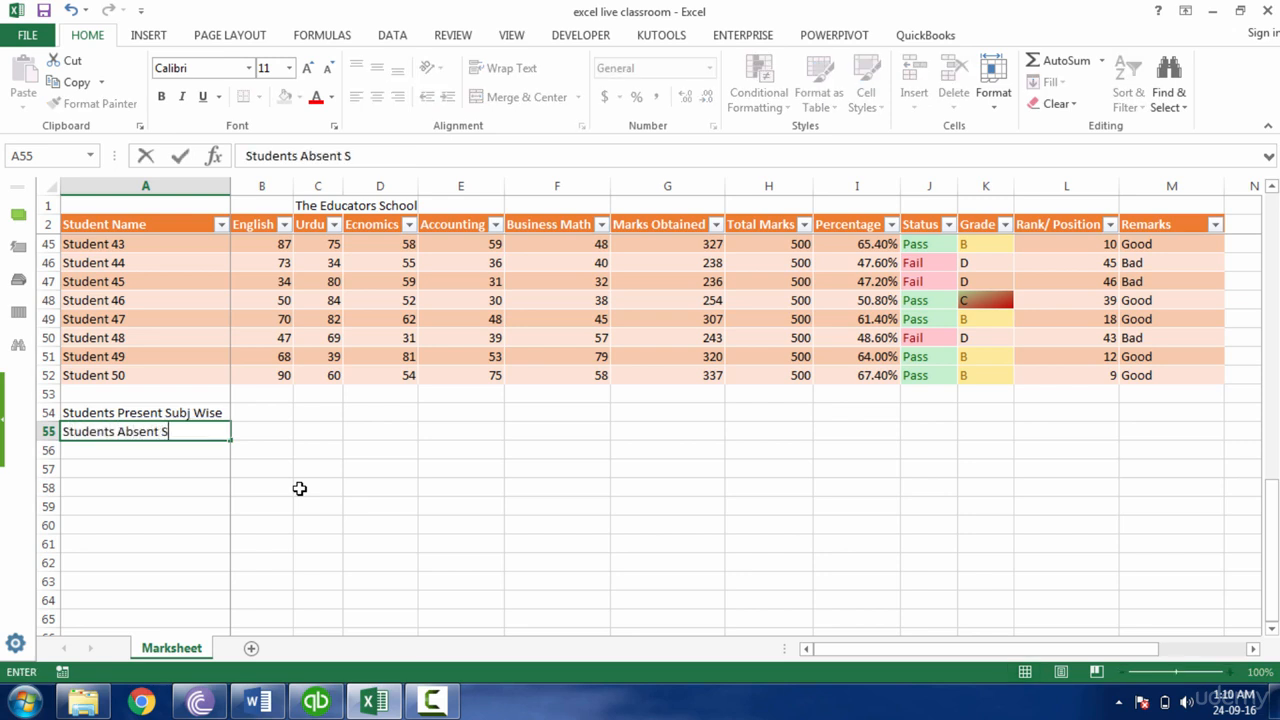
type("ubj Wise")
key("Return")
- Enter the labels "Maximum Marks Subj wise" in A56 and "Minimum Marks Subj Wise" in A57
type("M")
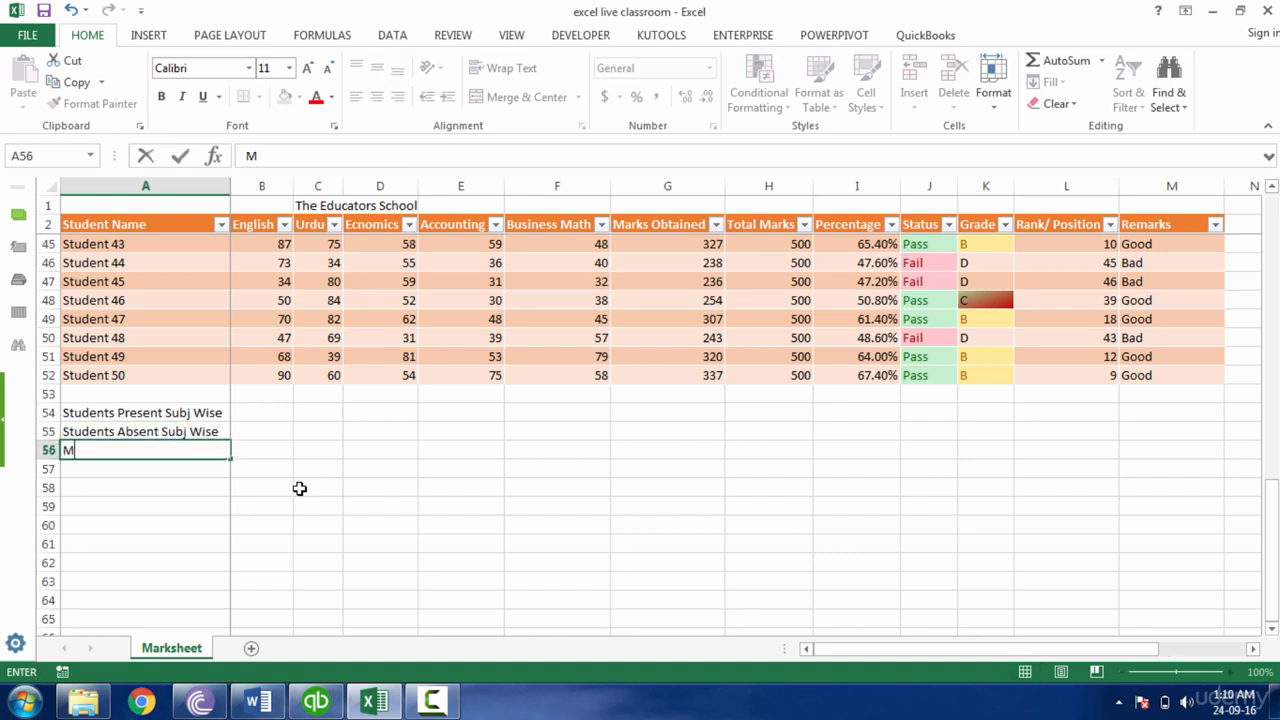
type("aximum Marks Su")
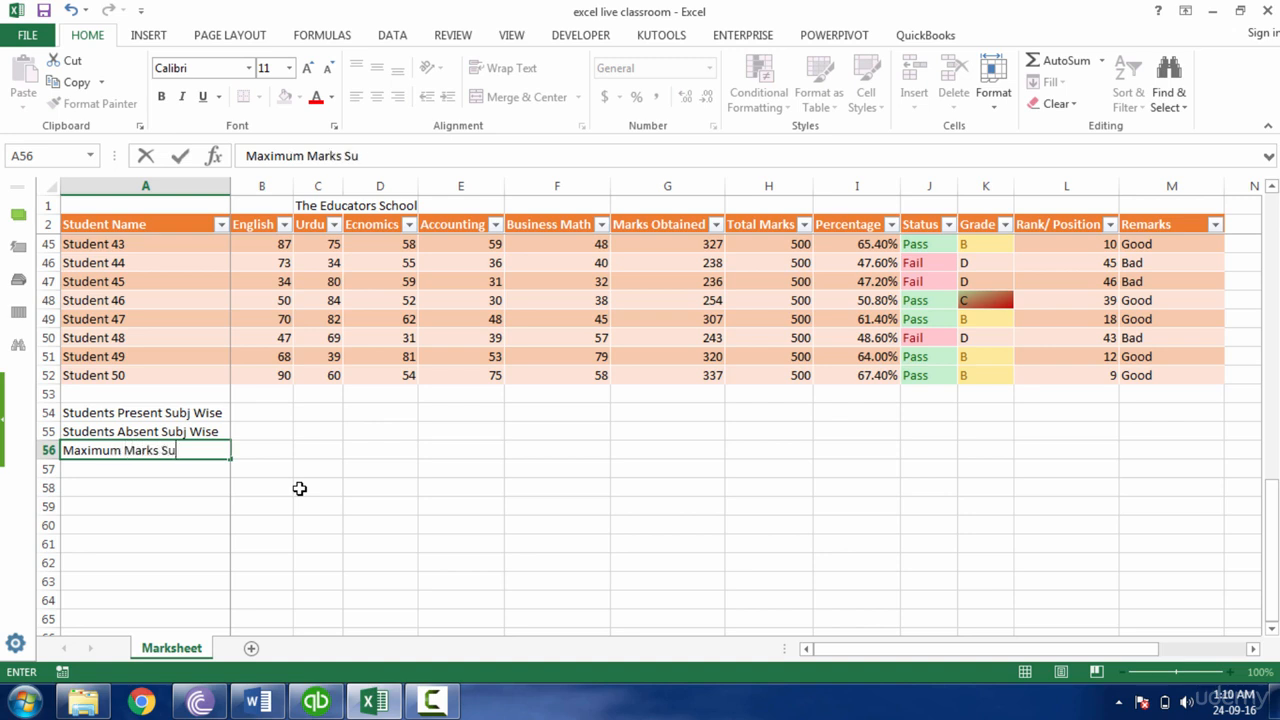
type("bj wise")
key("Return")
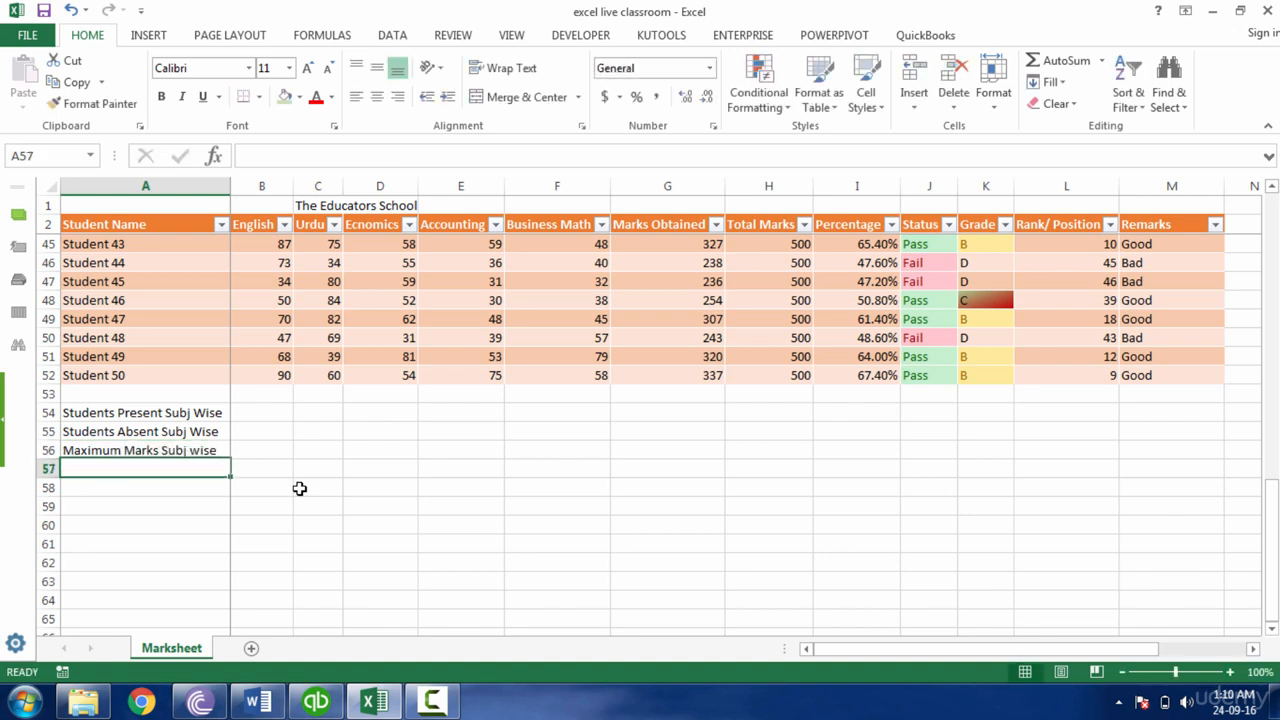
type("Min")
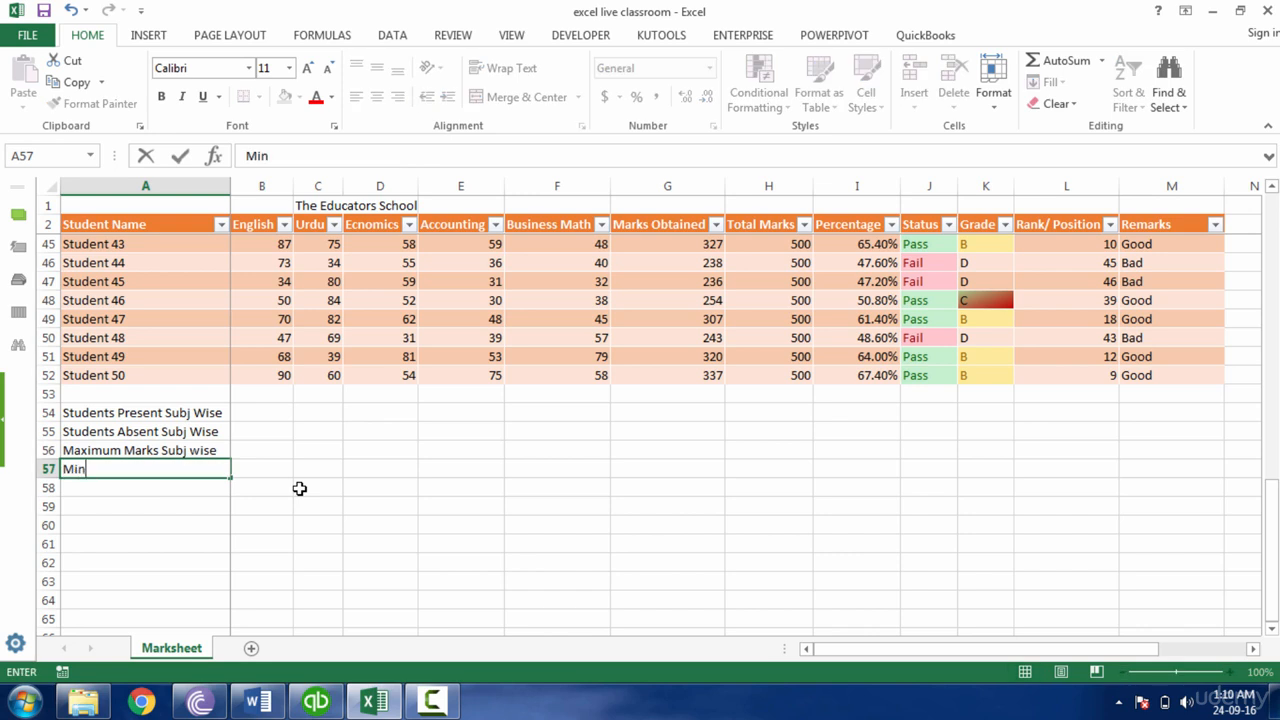
type("imum Marks Sub")
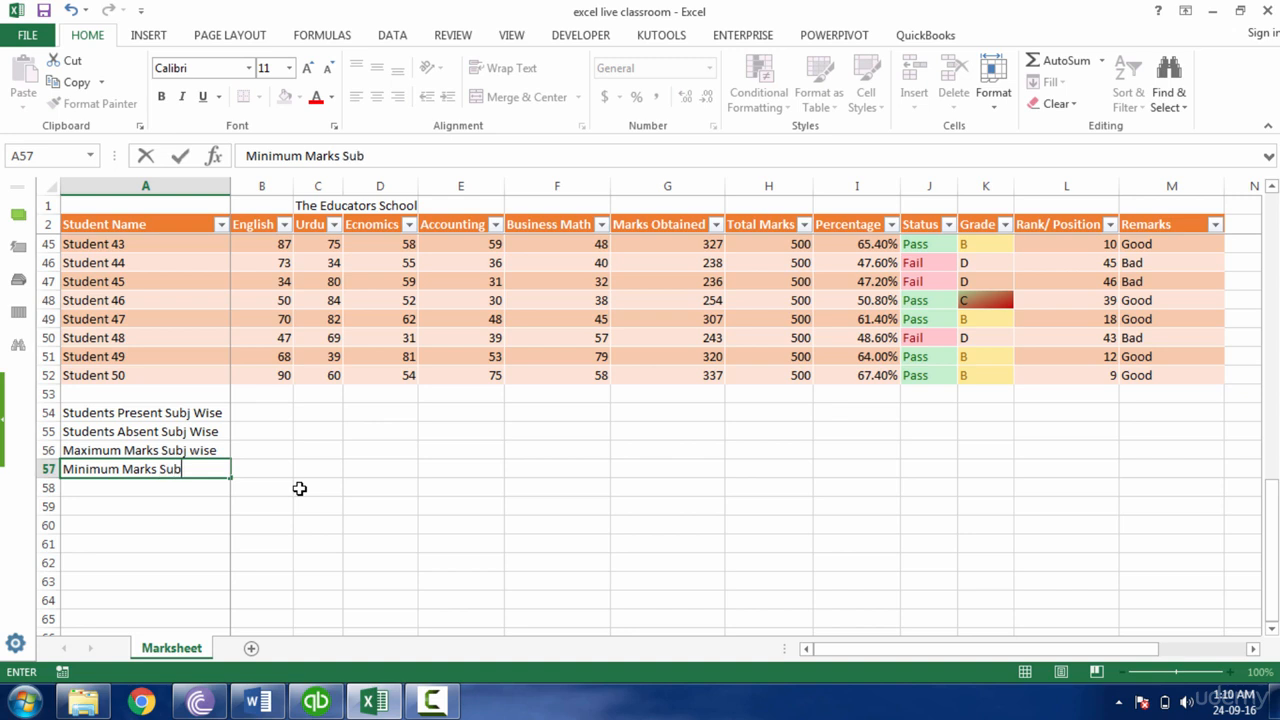
type("j Wise")
key("Return")
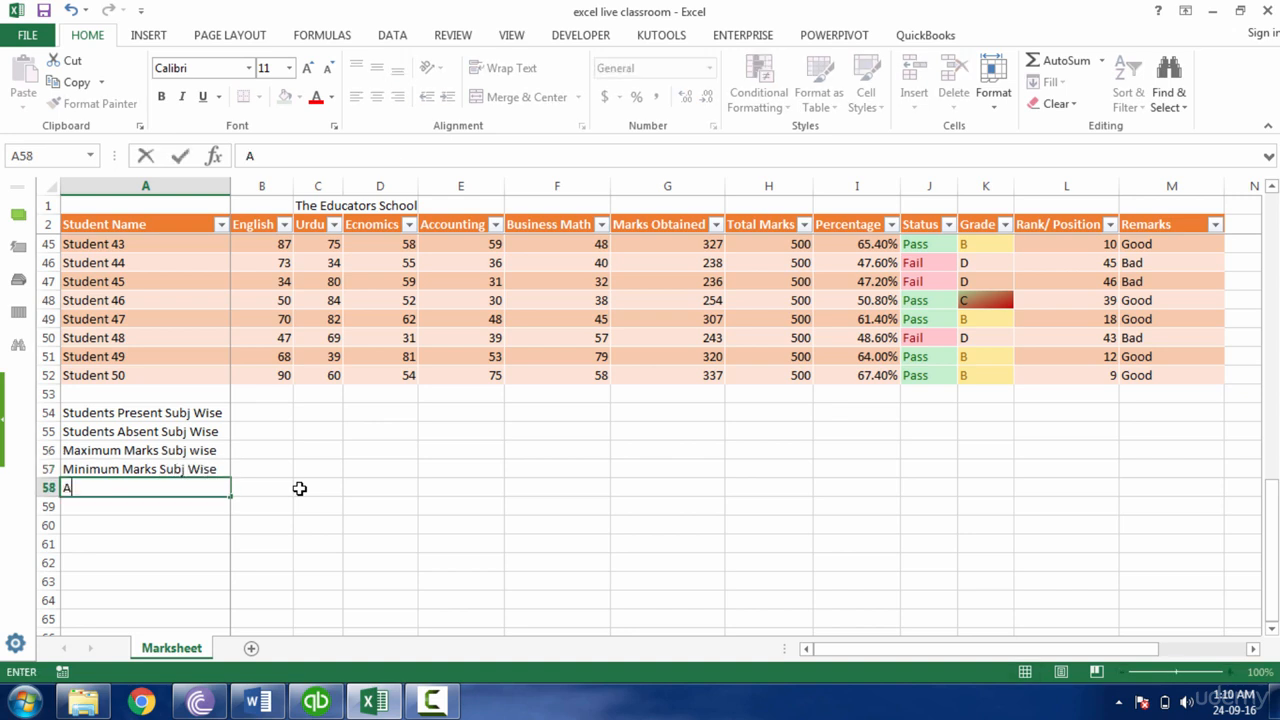
- Enter the label "Average Marks Subj Wise" in cell A58
type("Average Mar")
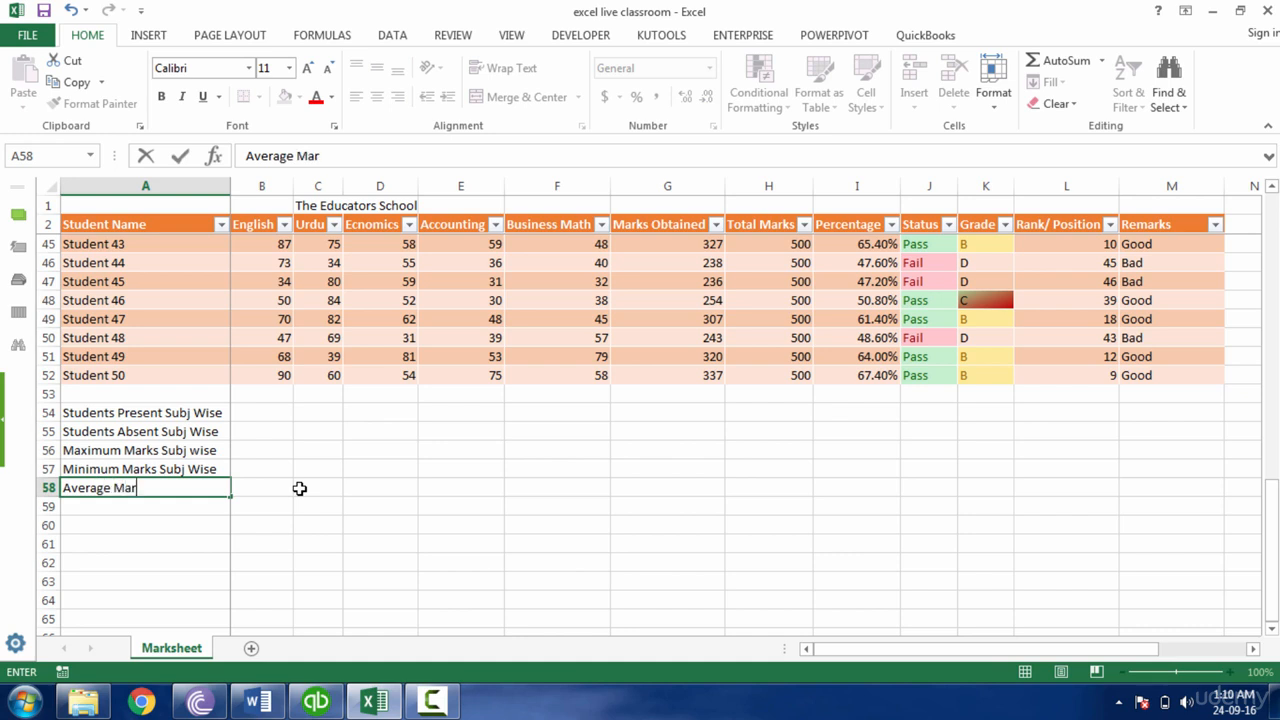
type("ks Subj Wis")
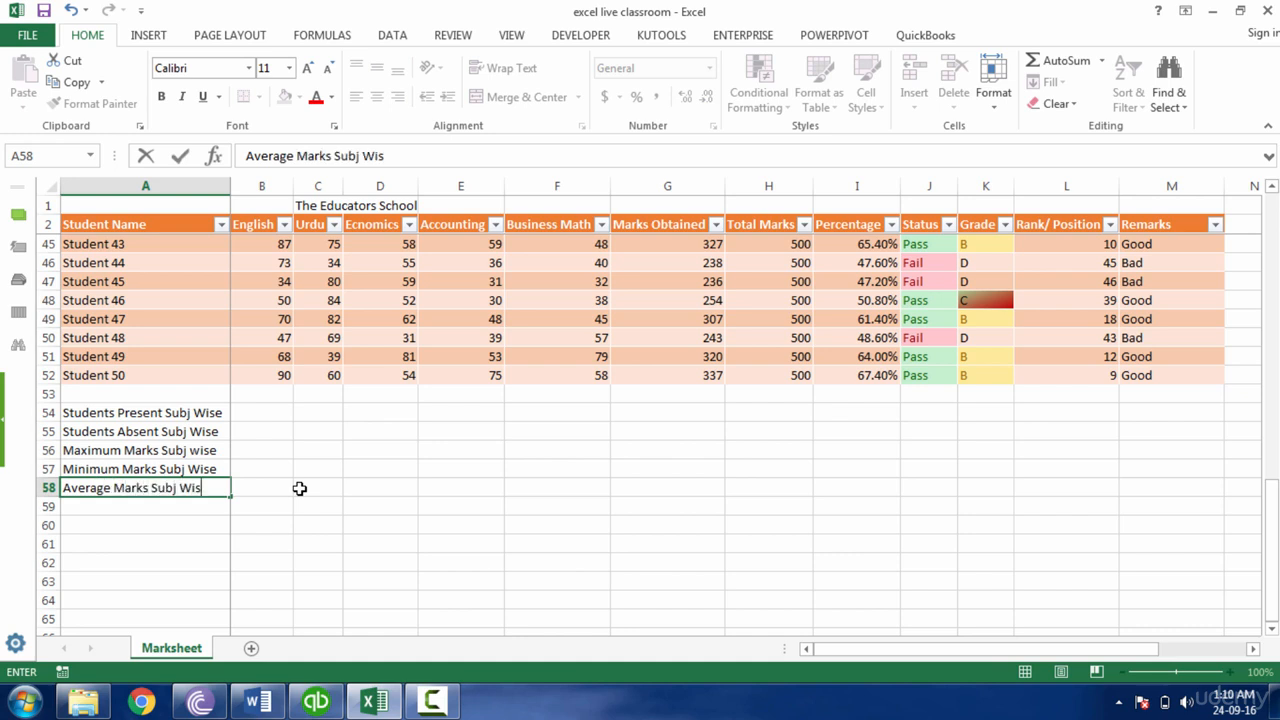
type("e")
key("Return")
- Clear the English marks of Student 29, Student 30 and Student 34 in cells B31, B32 and B36
key("Up")
key("Up")
key("Up")
key("Up")
key("Up")
key("Up")
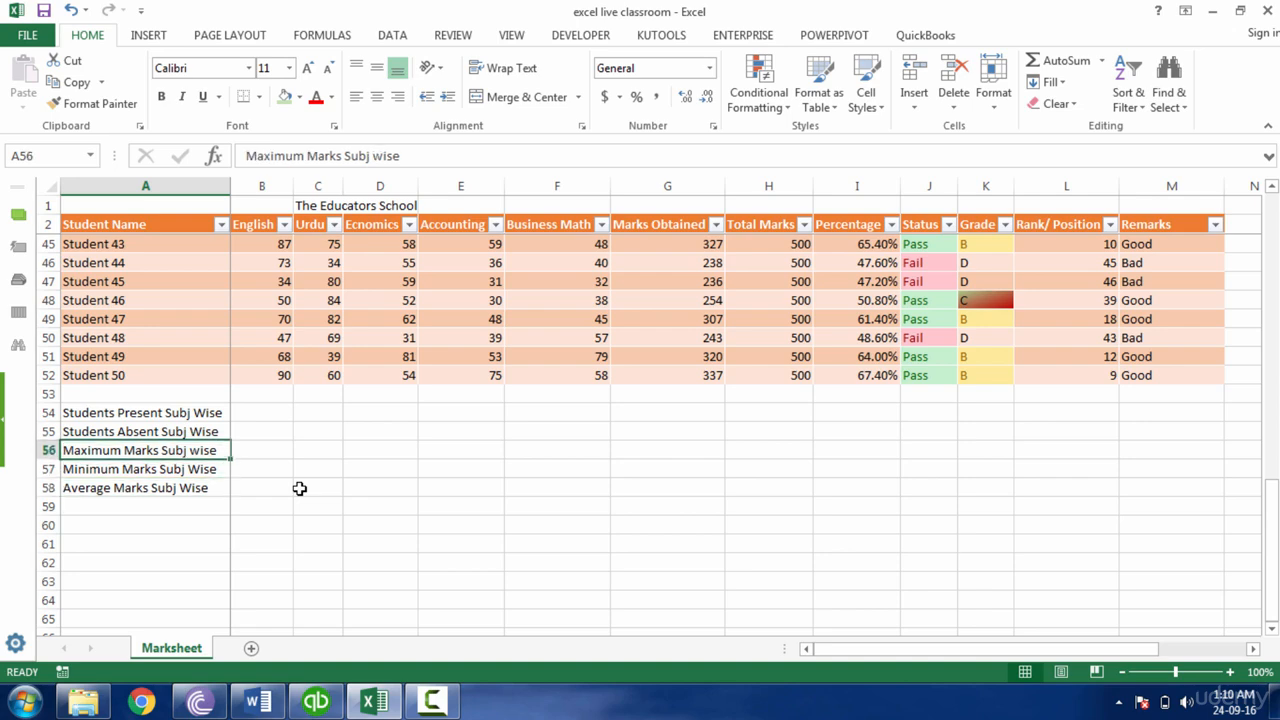
key("Right")
key("Right")
key("Up")
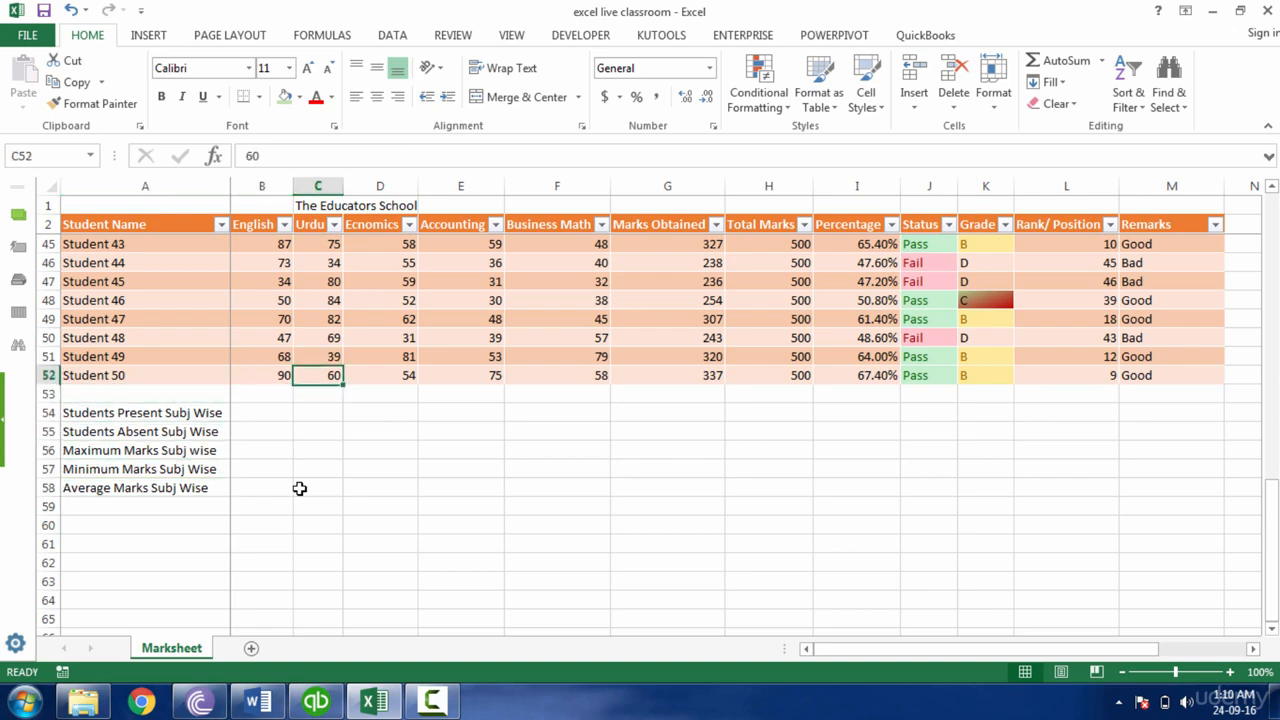
key("Page_Up")
key("Up")
key("Up")
key("Up")
key("Left")
key("Left")
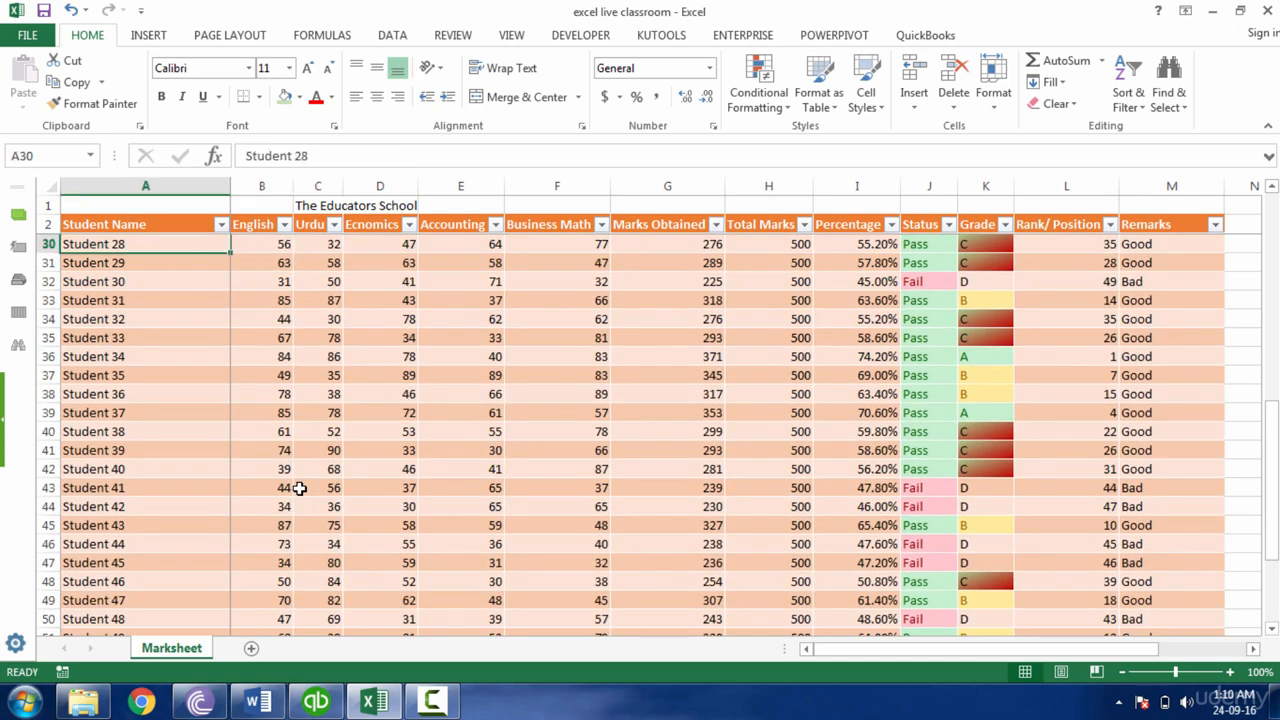
key("Down")
key("Right")
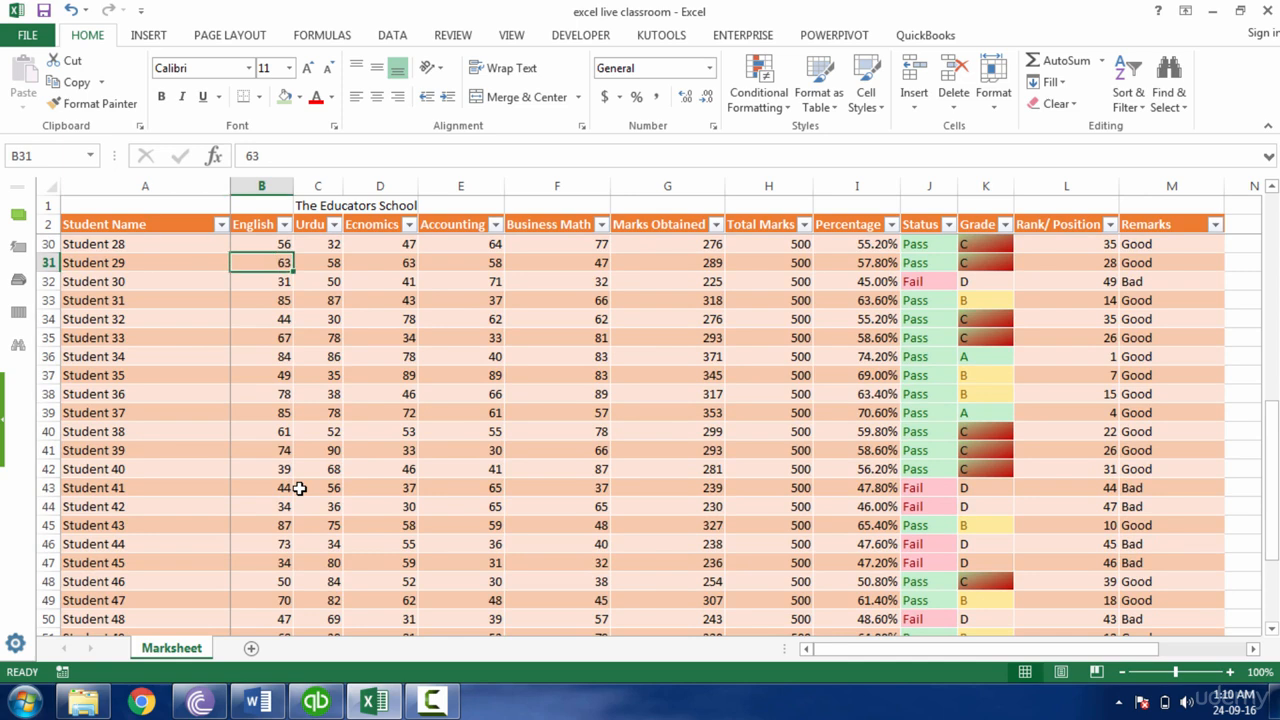
key("Delete")
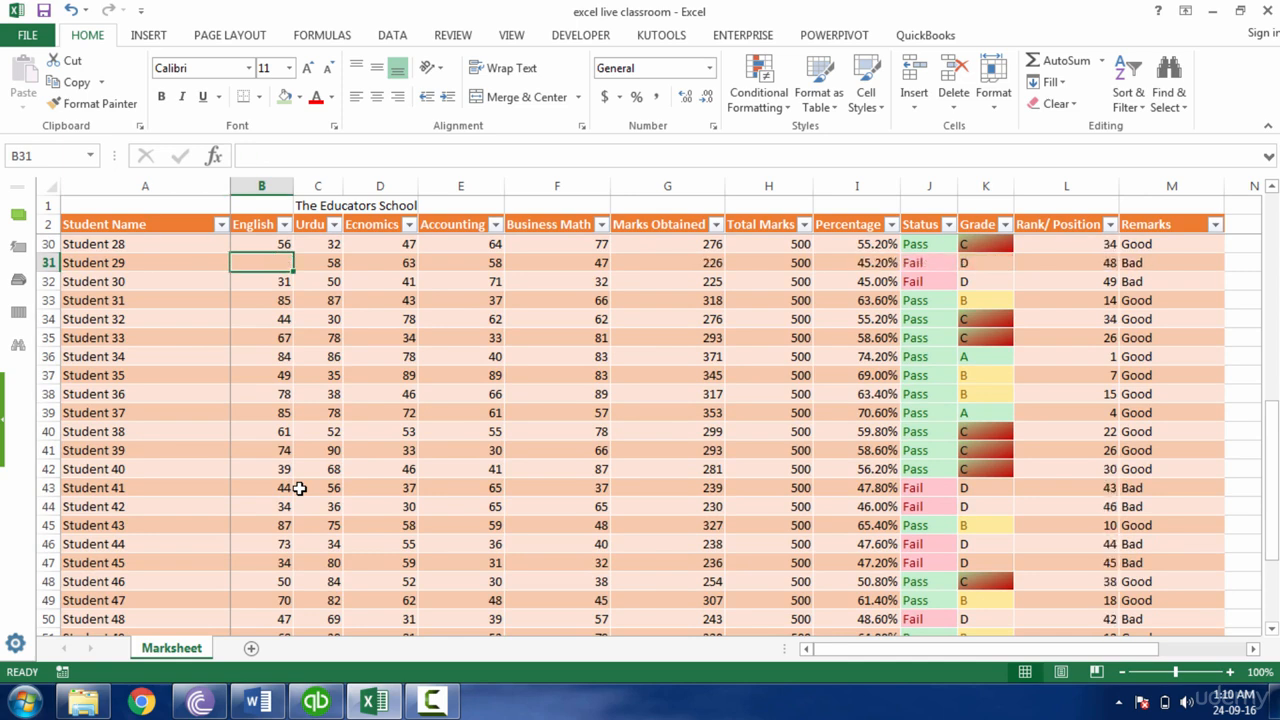
key("Down")
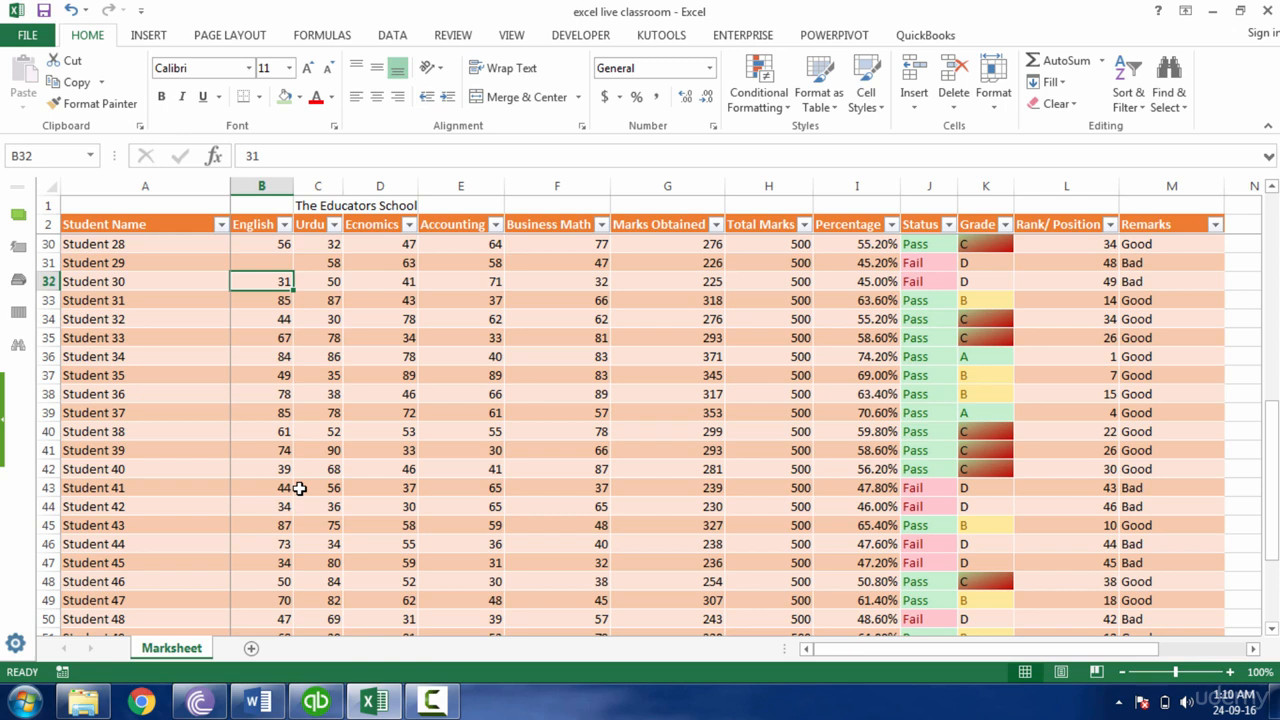
key("Delete")
key("Down")
key("Down")
key("Down")
key("Down")
key("Delete")
- Clear the Urdu marks of Student 34, Student 38 and Student 41 in cells C36, C40 and C43
key("Right")
key("Delete")
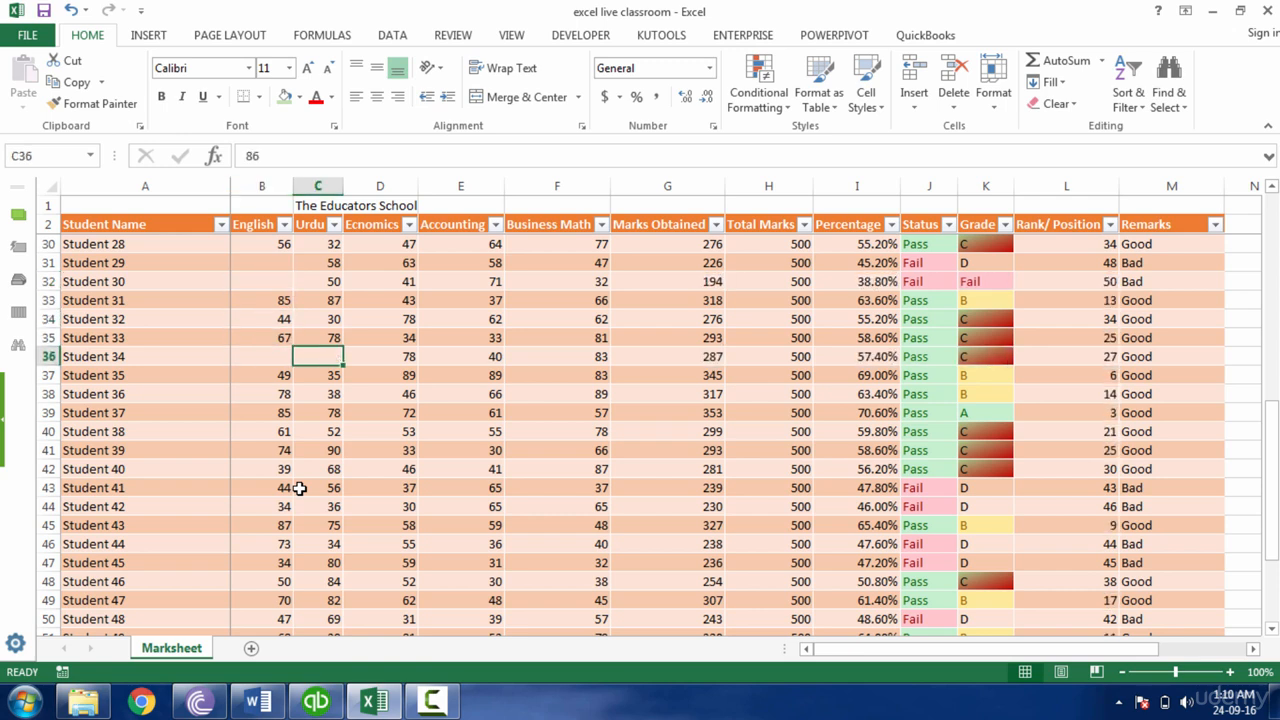
key("Down")
key("Down")
key("Down")
key("Down")
key("Delete")
key("Down")
key("Down")
key("Down")
key("Delete")
- Clear the Ecnomics marks of Students 41, 38, 34 and 30 in cells D43, D40, D36 and D32
key("Right")
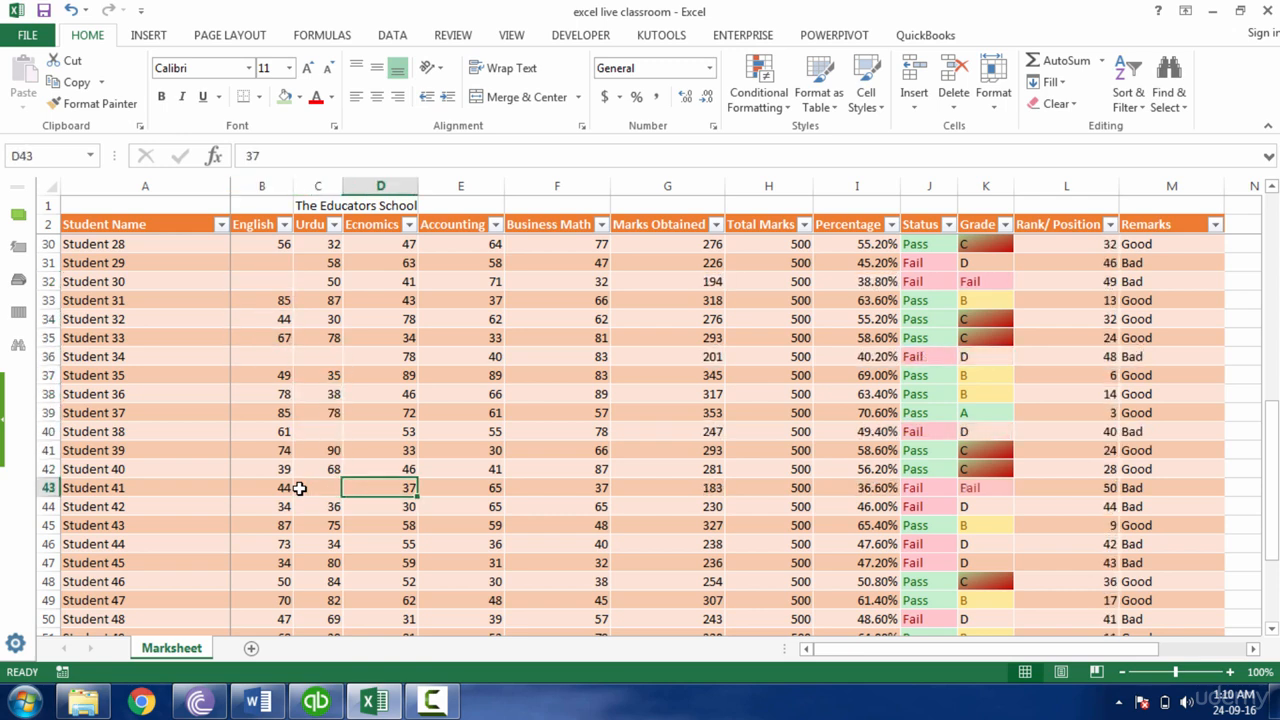
key("Delete")
key("Up")
key("Up")
key("Up")
key("Delete")
key("Up")
key("Up")
key("Up")
key("Up")
key("Delete")
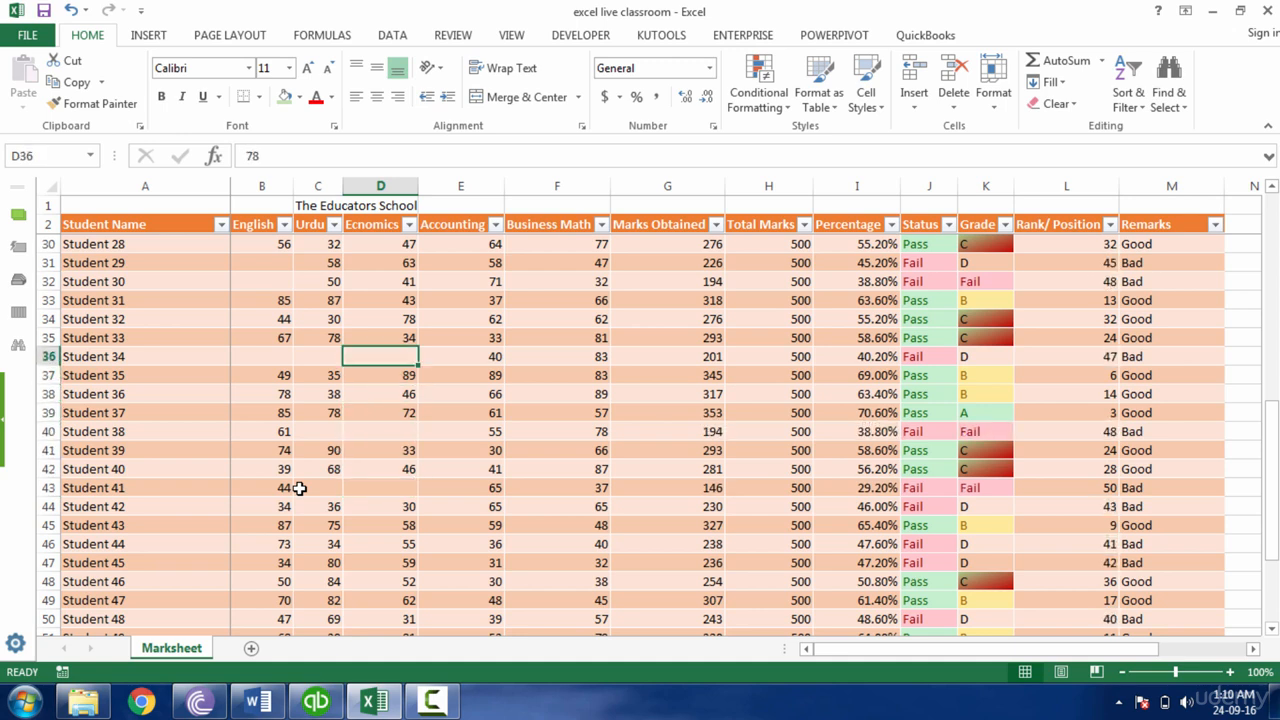
key("Up")
key("Up")
key("Up")
key("Up")
key("Delete")
key("Down")
key("Down")
key("Down")
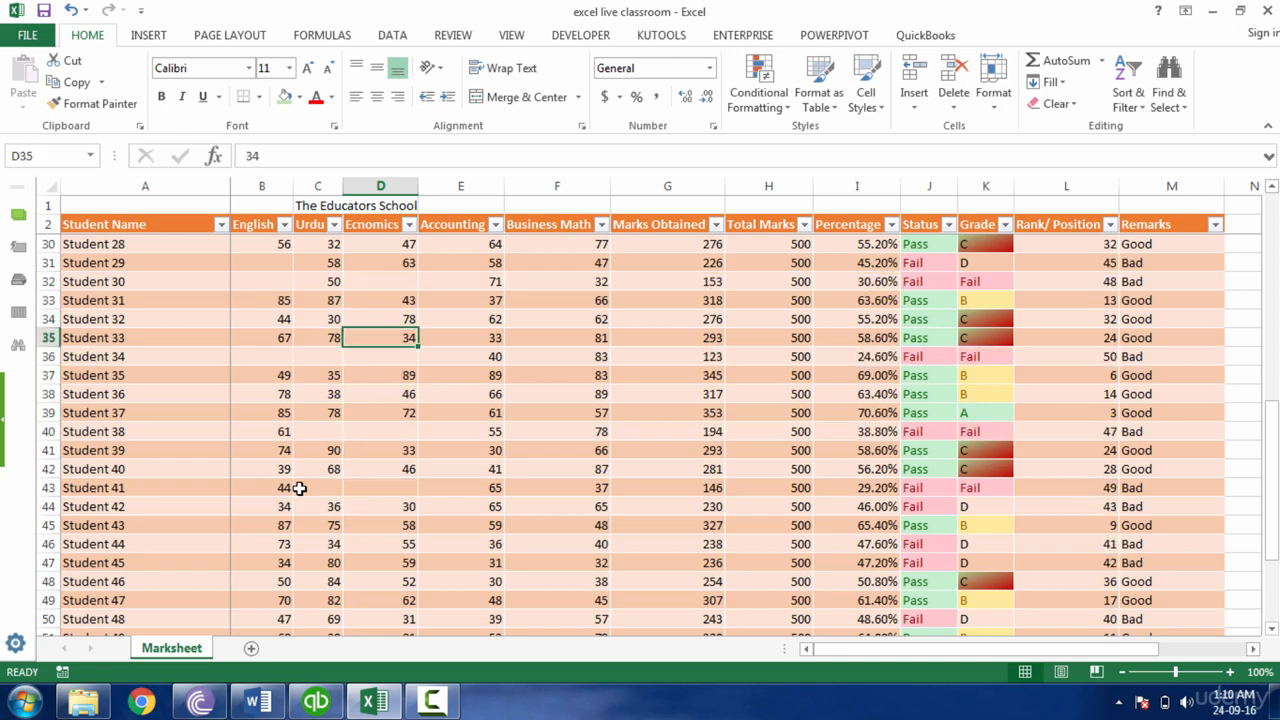
- Clear the Ecnomics mark of Student 48 in cell D50
key("Down")
key("Down")
key("Down")
key("Down")
key("Down")
key("Down")
key("Down")
key("Down")
key("Down")
key("Down")
key("Down")
key("Down")
key("Down")
key("Down")
key("Down")
key("Delete")
- Clear the Accounting marks of Students 47, 43, 40, 36 and 32 in cells E49, E45, E42, E38 and E34
key("Right")
key("Up")
key("Delete")
key("Up")
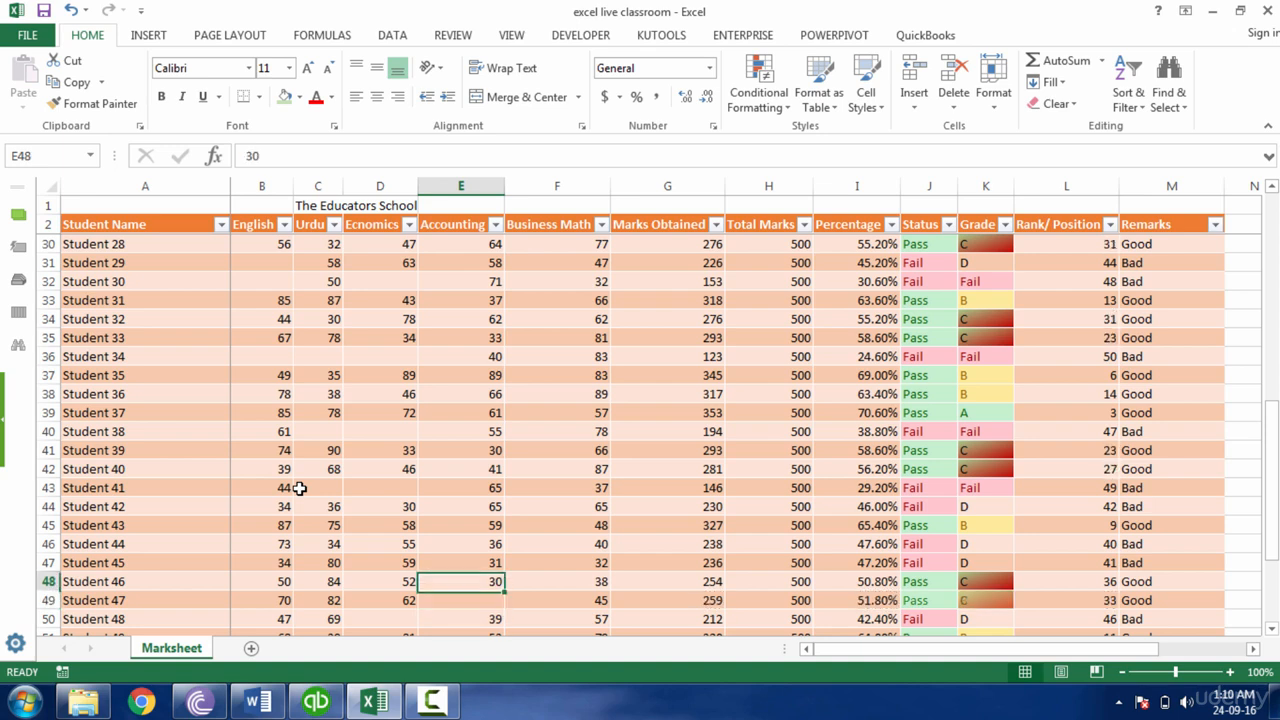
key("Up")
key("Up")
key("Up")
key("Delete")
key("Up")
key("Up")
key("Up")
key("Delete")
key("Up")
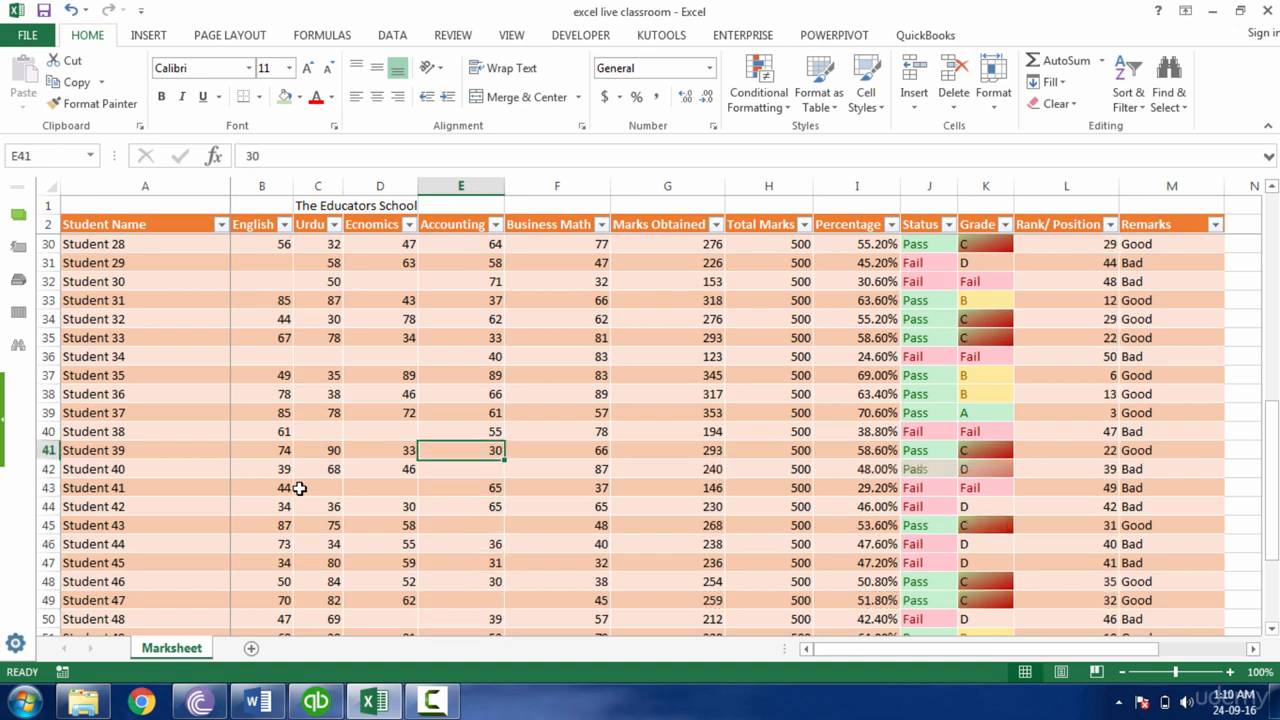
key("Up")
key("Up")
key("Up")
key("Delete")
key("Up")
key("Up")
key("Up")
key("Up")
key("Delete")
- Clear the Business Math mark of Student 33 in cell F35
key("Right")
key("Right")
key("Down")
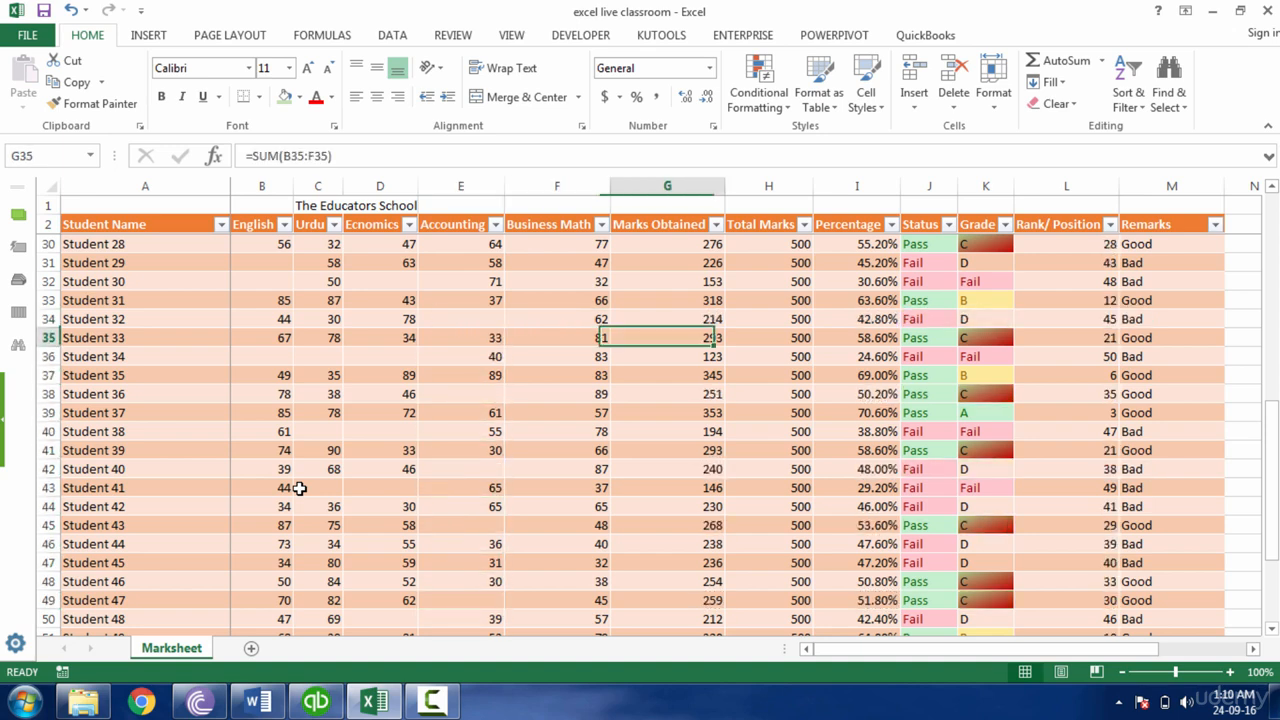
key("Delete")
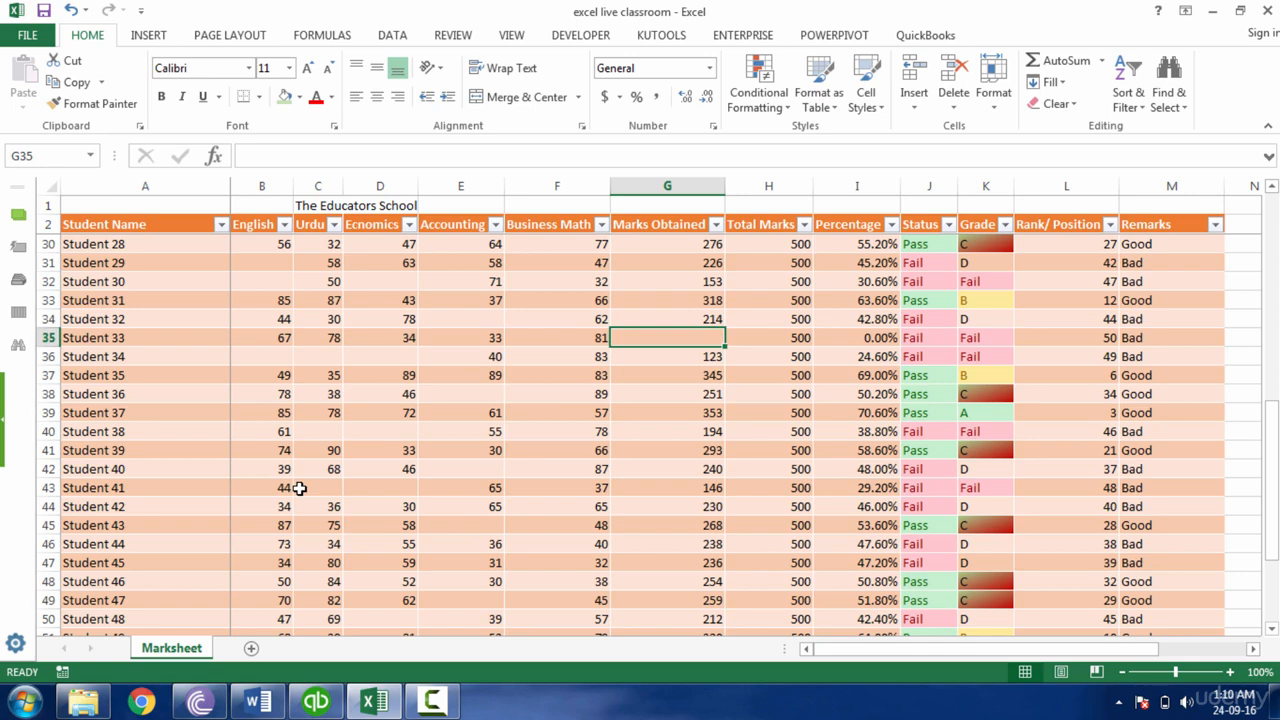
key("ctrl+z")
key("Left")
key("Delete")
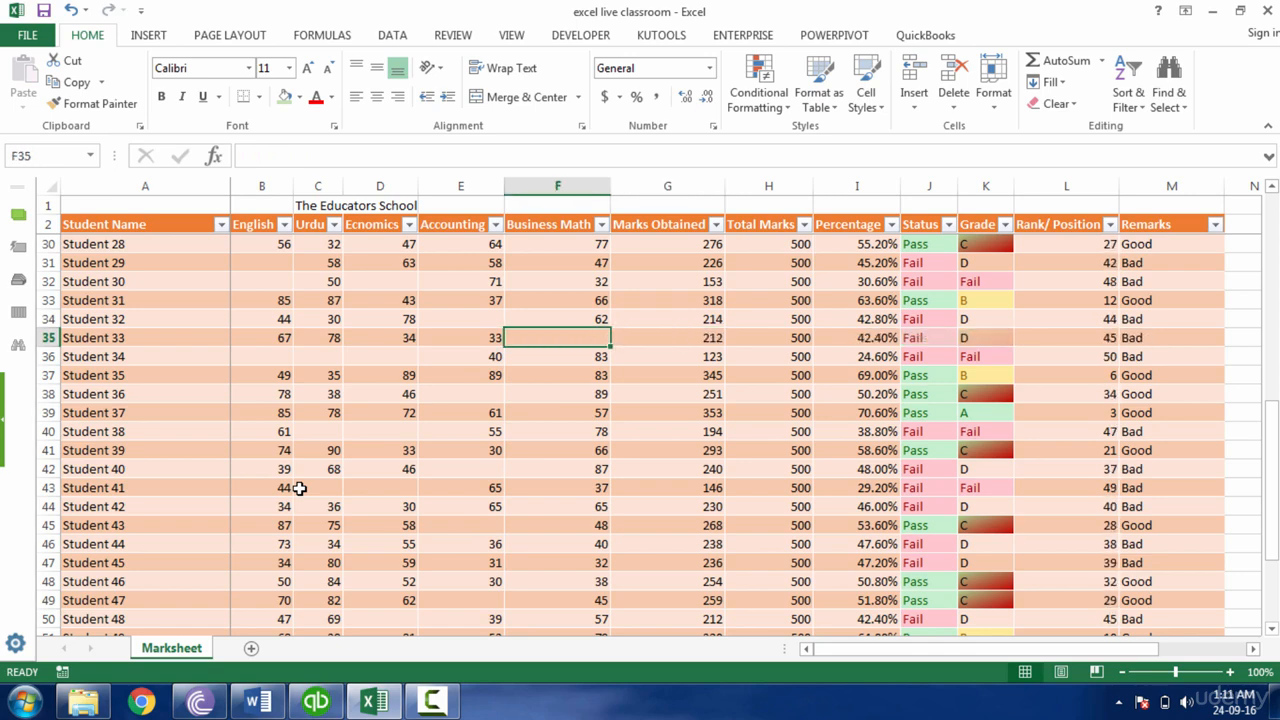
- Try a COUNT formula over the English marks B3:B52 in cell B54, and clear the cell again
key("Down")
key("Down")
key("Down")
key("Down")
key("Down")
key("Down")
key("Down")
key("Down")
key("Down")
key("Down")
key("Down")
key("Down")
key("Down")
key("Down")
key("Down")
key("Down")
key("Down")
key("Down")
key("Down")
key("Down")
key("Down")
key("Down")
key("Down")
key("Down")
key("Left")
key("Left")
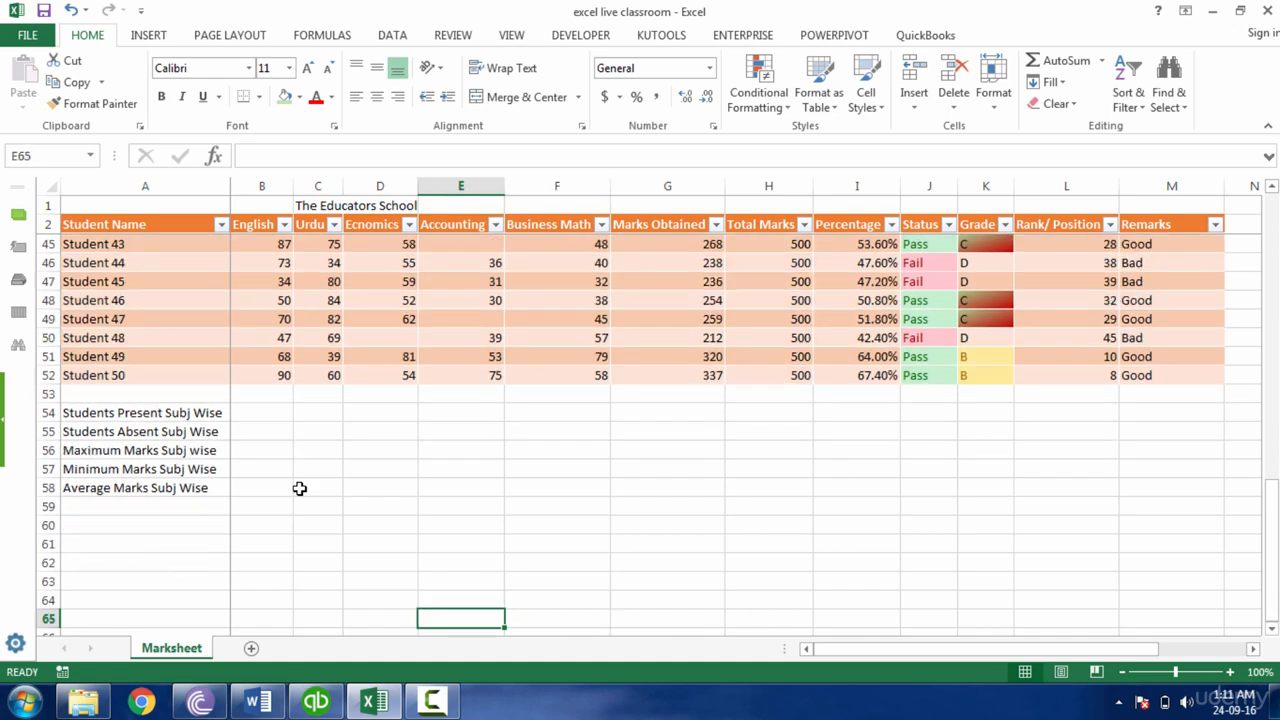
key("Up")
key("Up")
key("Up")
key("Up")
key("Up")
key("Up")
key("Up")
key("Up")
key("Up")
key("Up")
key("Left")
key("Left")
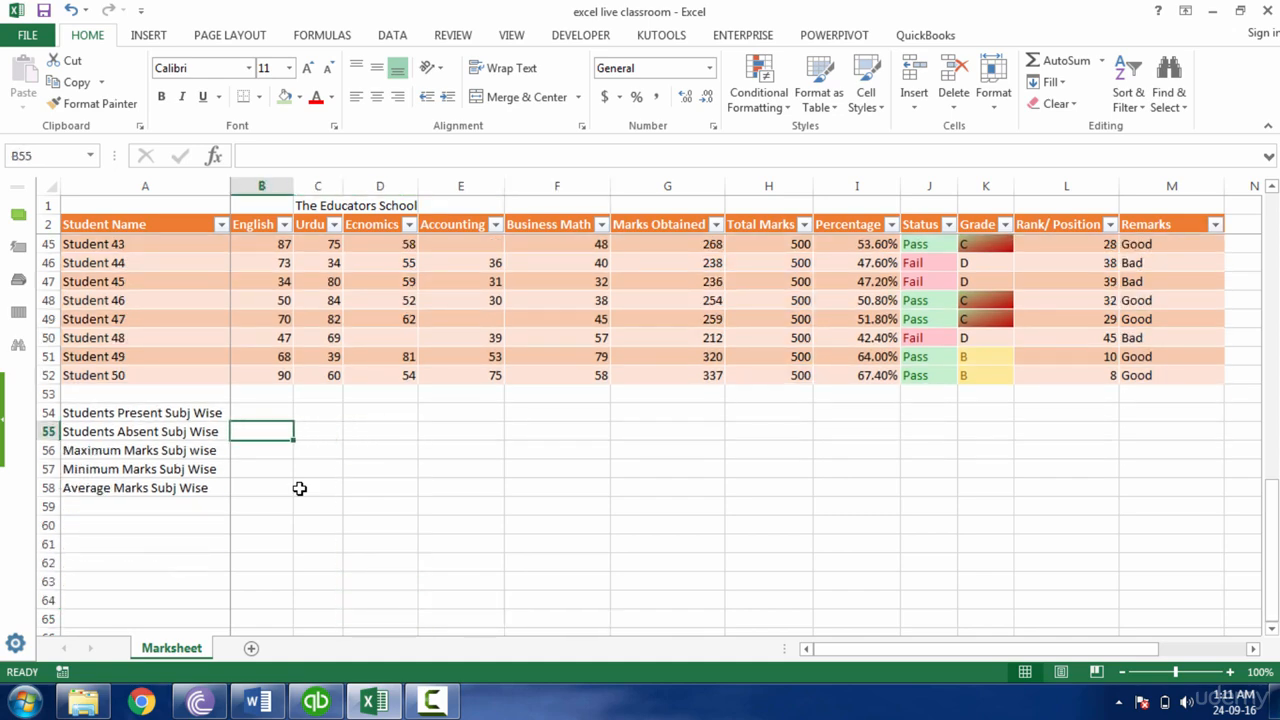
key("Up")
left_click_drag(252, 380, 257, 471)
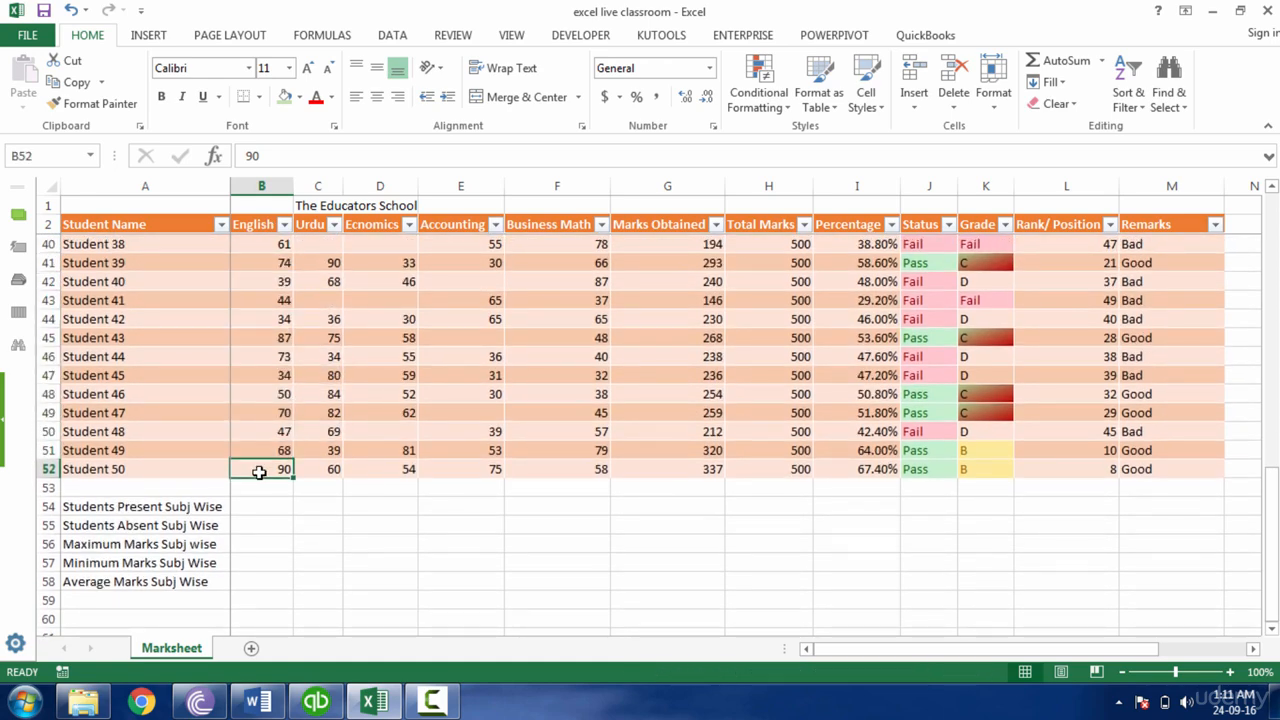
left_click(271, 506)
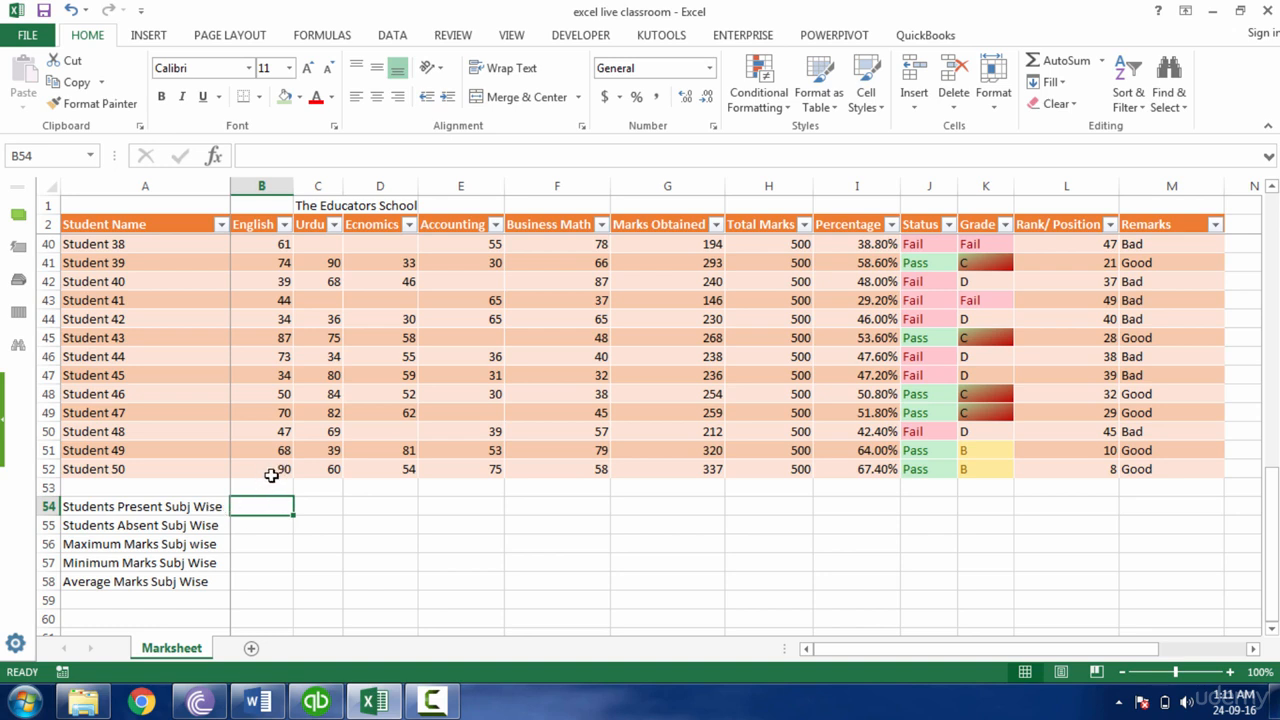
type("=count")
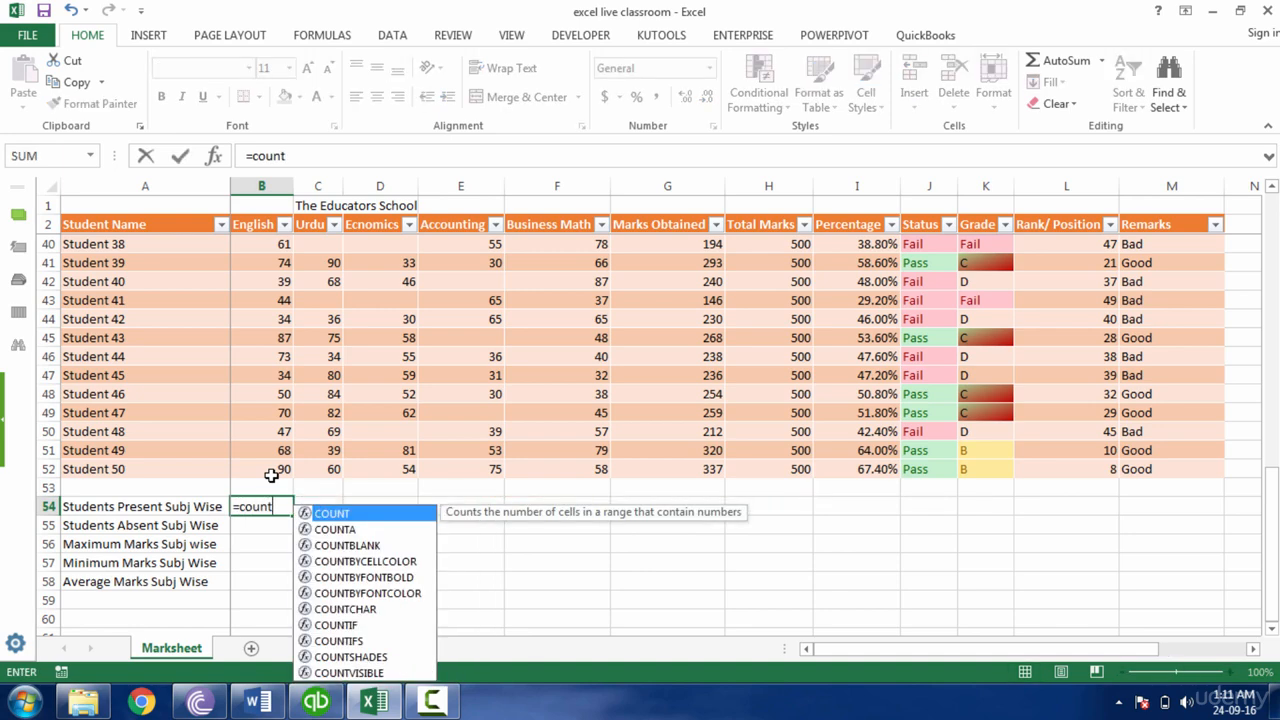
key("Tab")
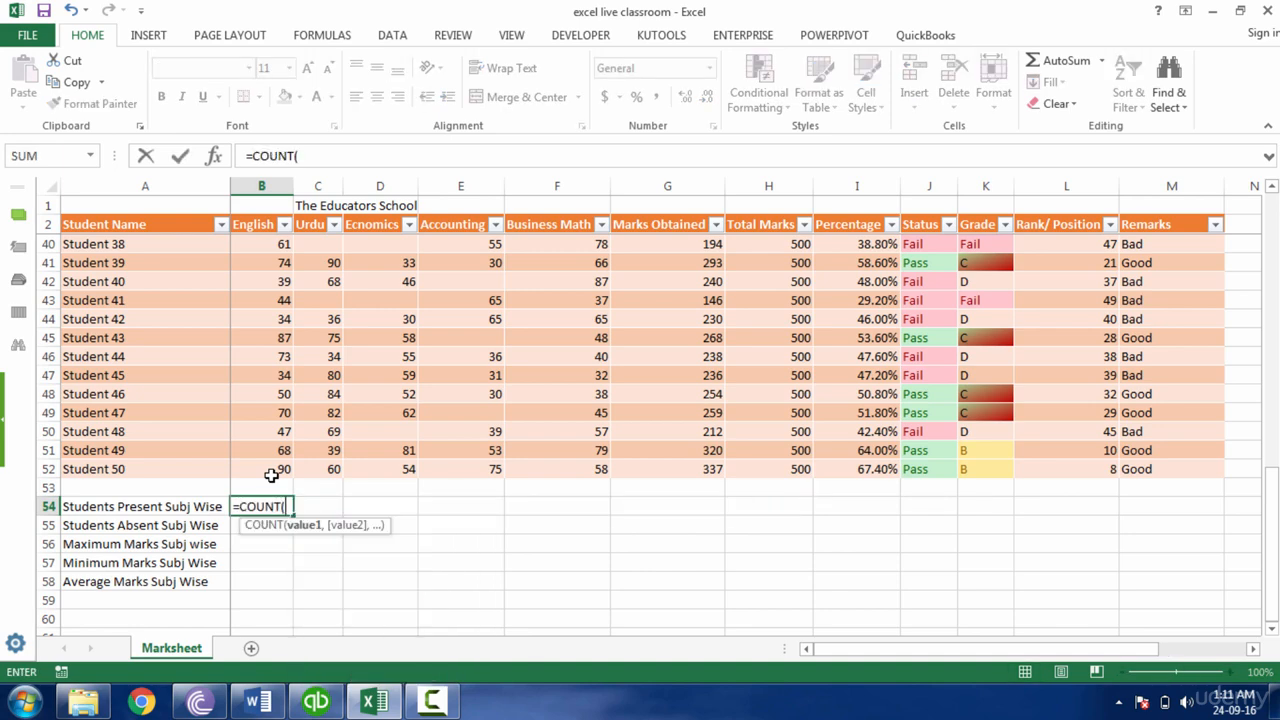
left_click(271, 475)
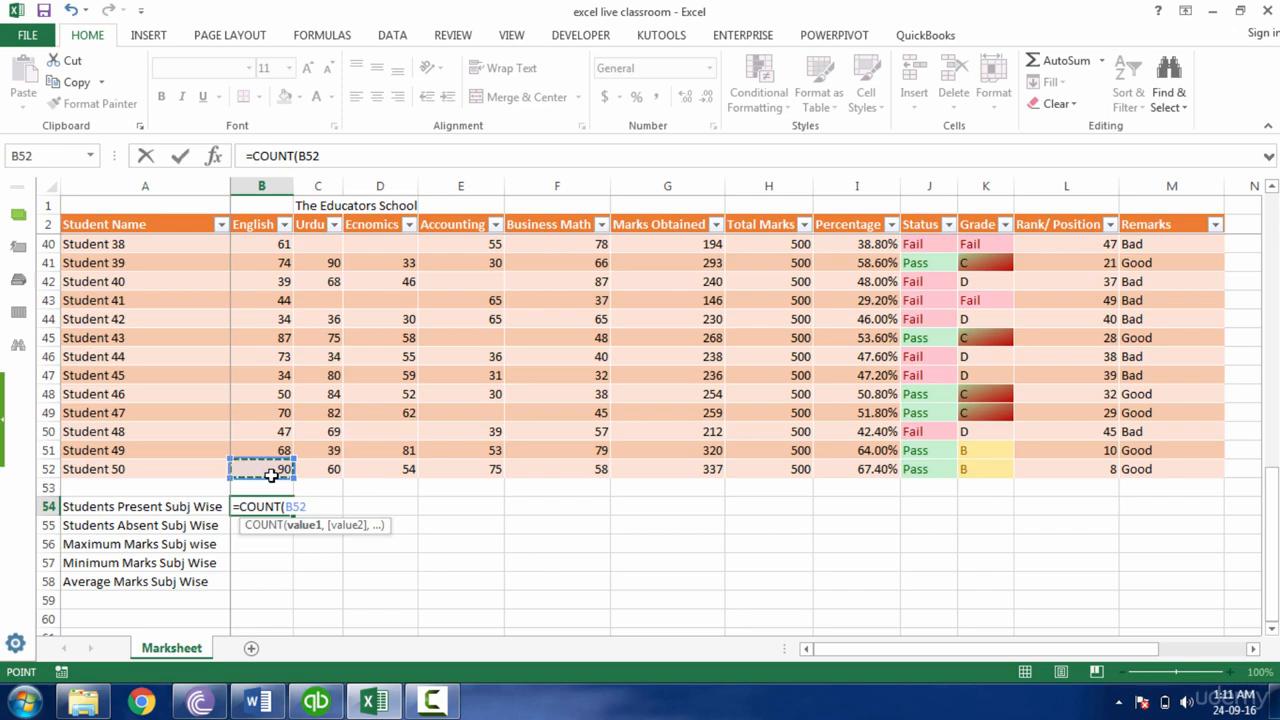
left_click_drag(271, 475, 262, 244)
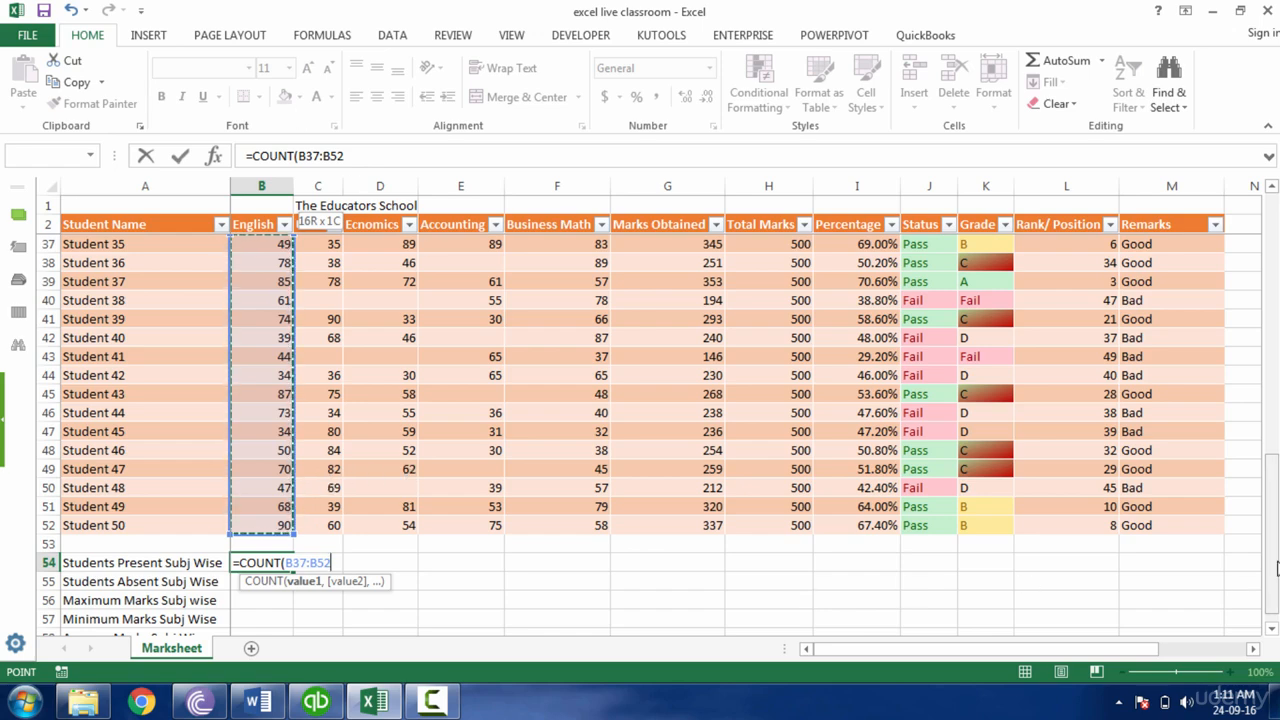
left_click_drag(1277, 570, 1276, 550)
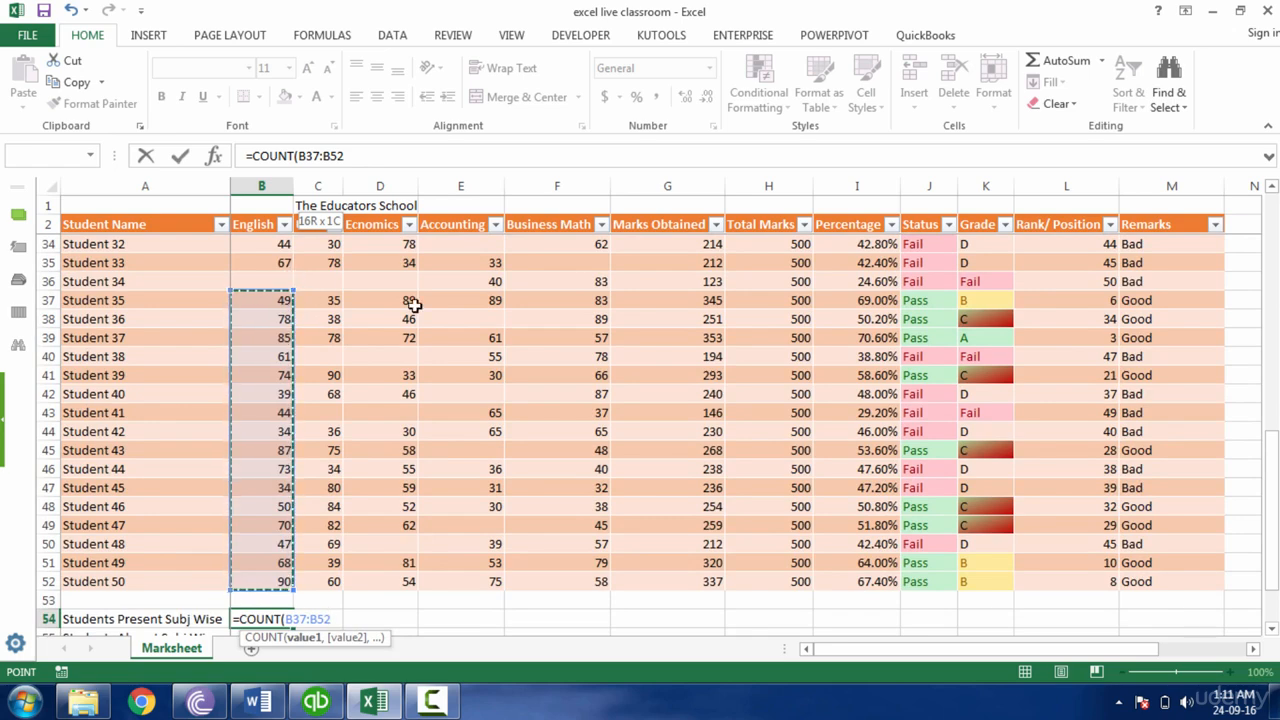
key("ctrl+shift+Up")
key("ctrl+shift+Up")
key("ctrl+shift+Up")
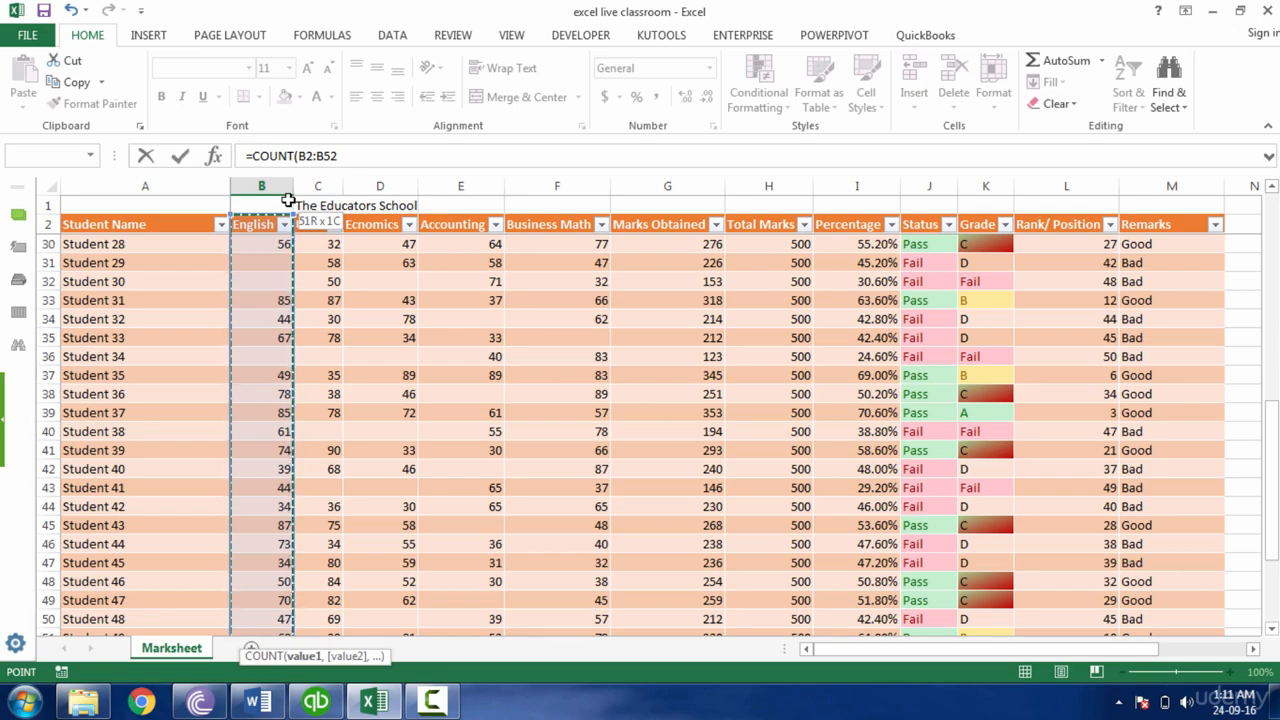
left_click_drag(288, 200, 288, 200)
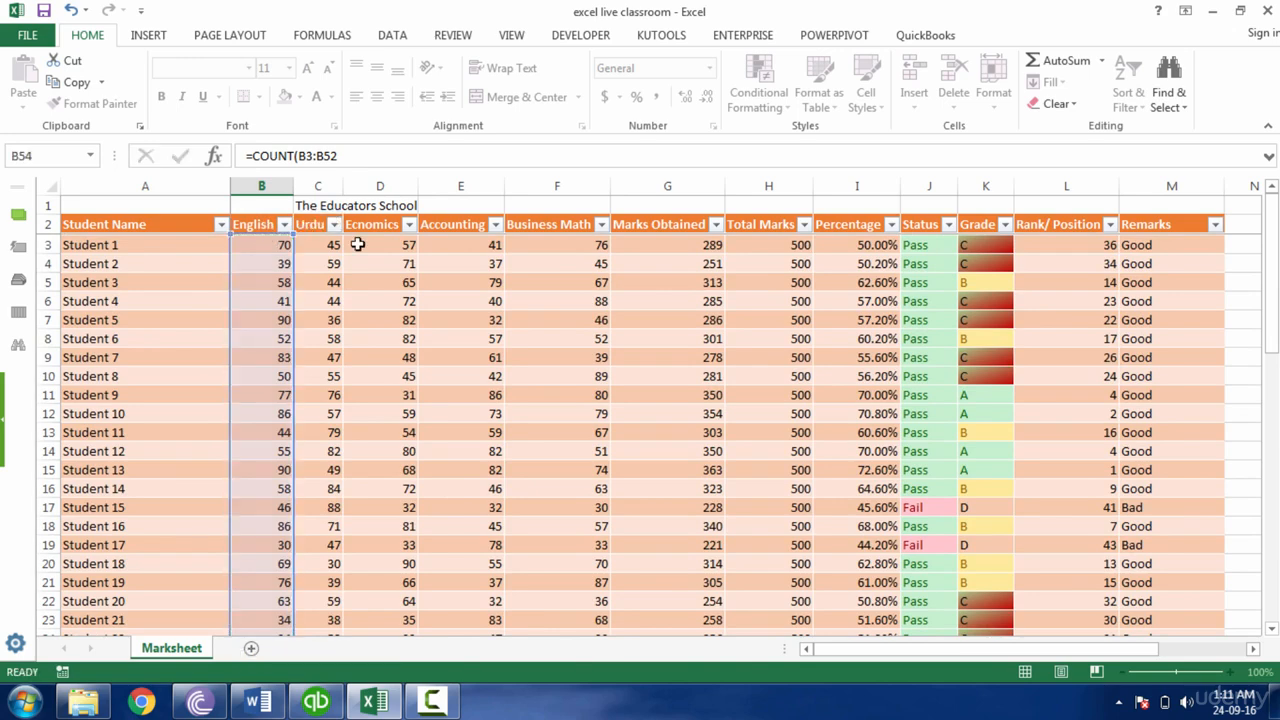
key("Return")
key("Up")
key("Delete")
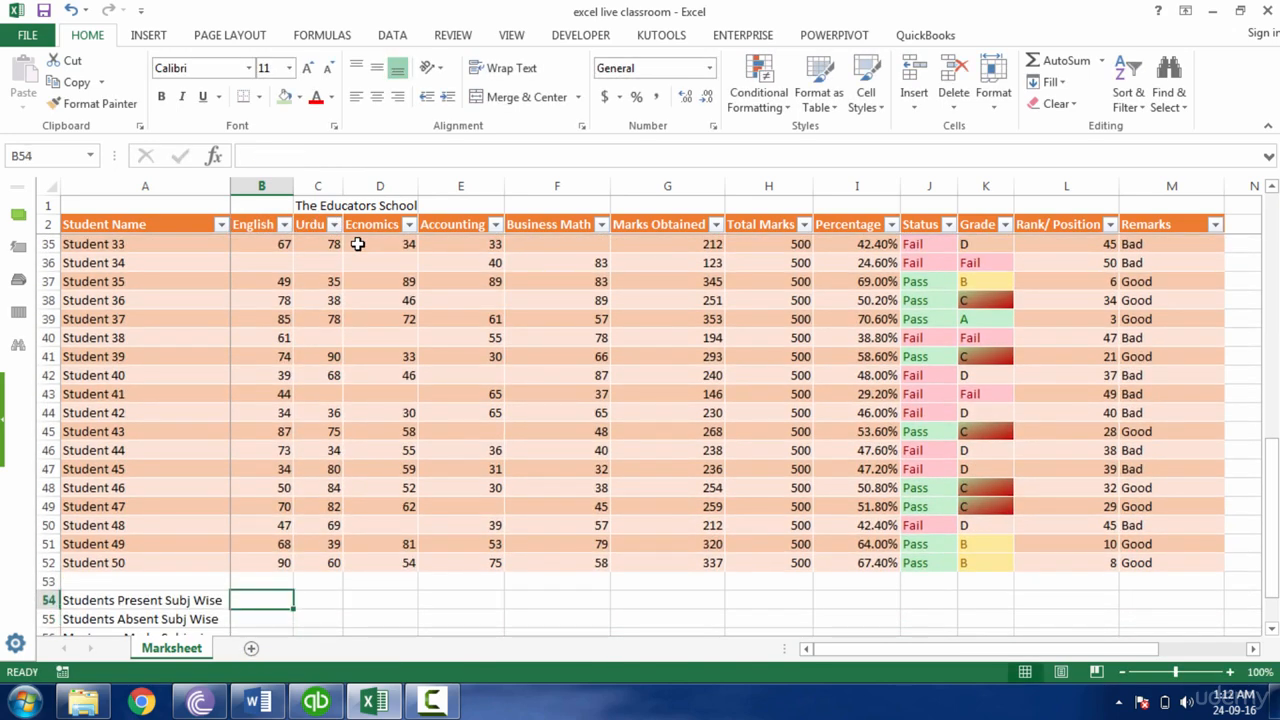
- Enter =COUNT(B3:B52) in cell B54 to count the students present in English
type("=count")
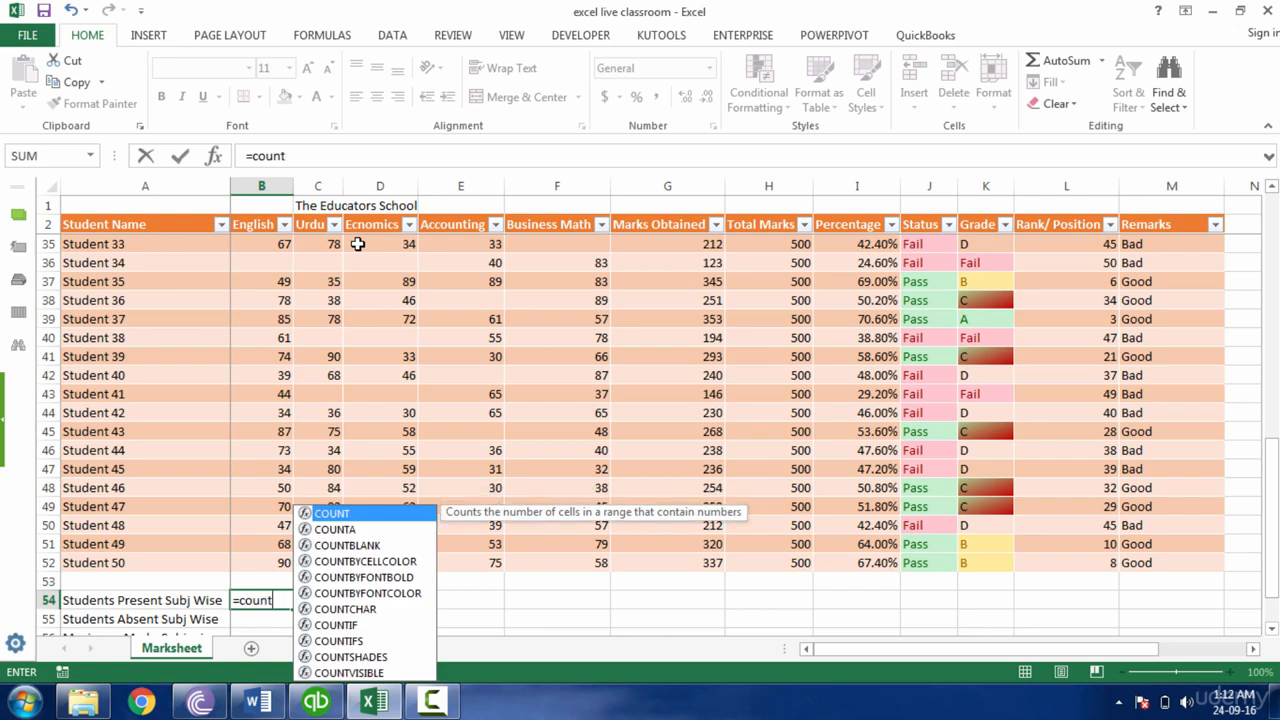
key("Tab")
key("Up")
key("Up")
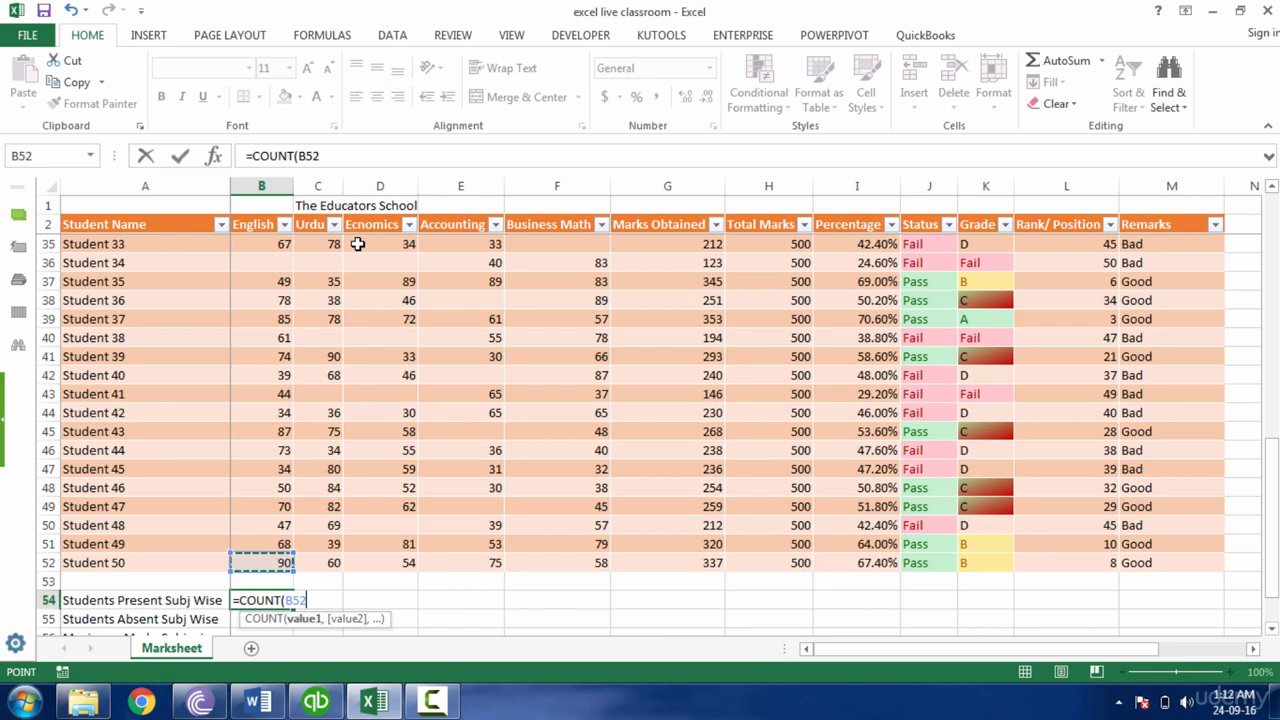
key("ctrl+shift+Up")
key("ctrl+shift+Up")
key("ctrl+shift+Up")
key("ctrl+shift+Up")
key("ctrl+shift+Up")
key("ctrl+shift+Up")
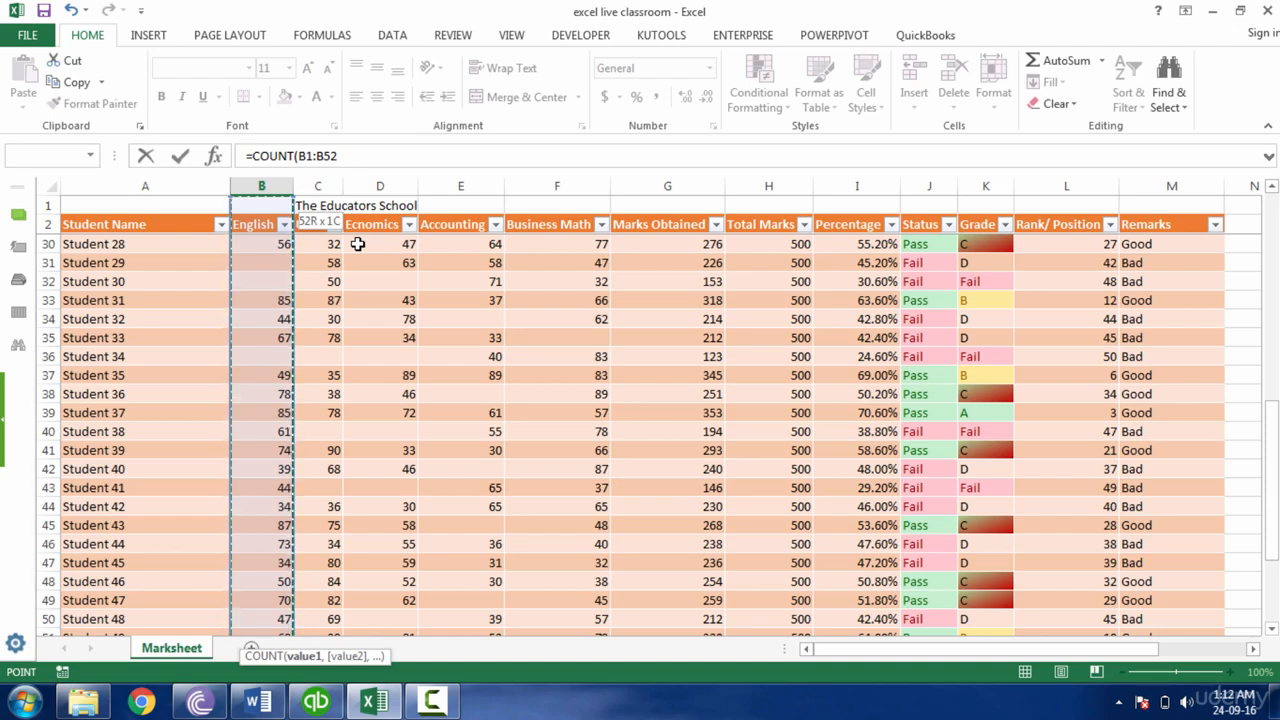
scroll(357, 244, "up", 9)
key("Return")
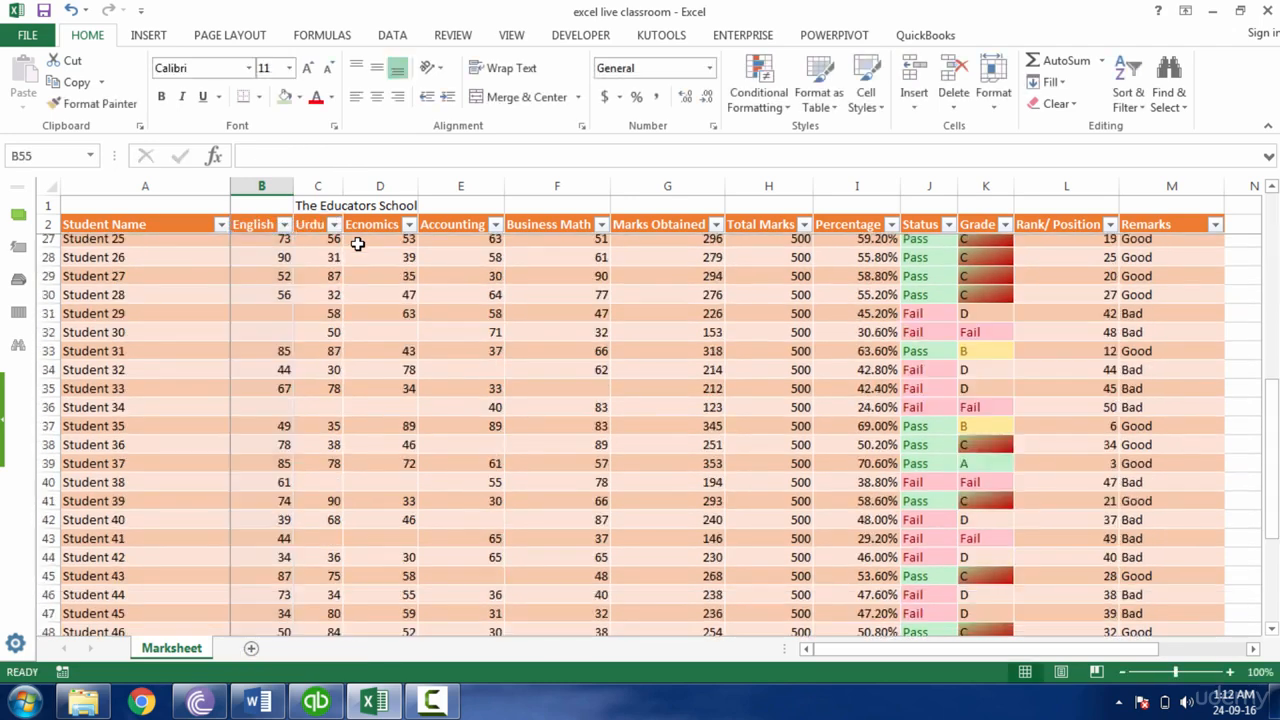
- Fill the COUNT formula from B54 across to F54 for the other four subjects
key("Up")
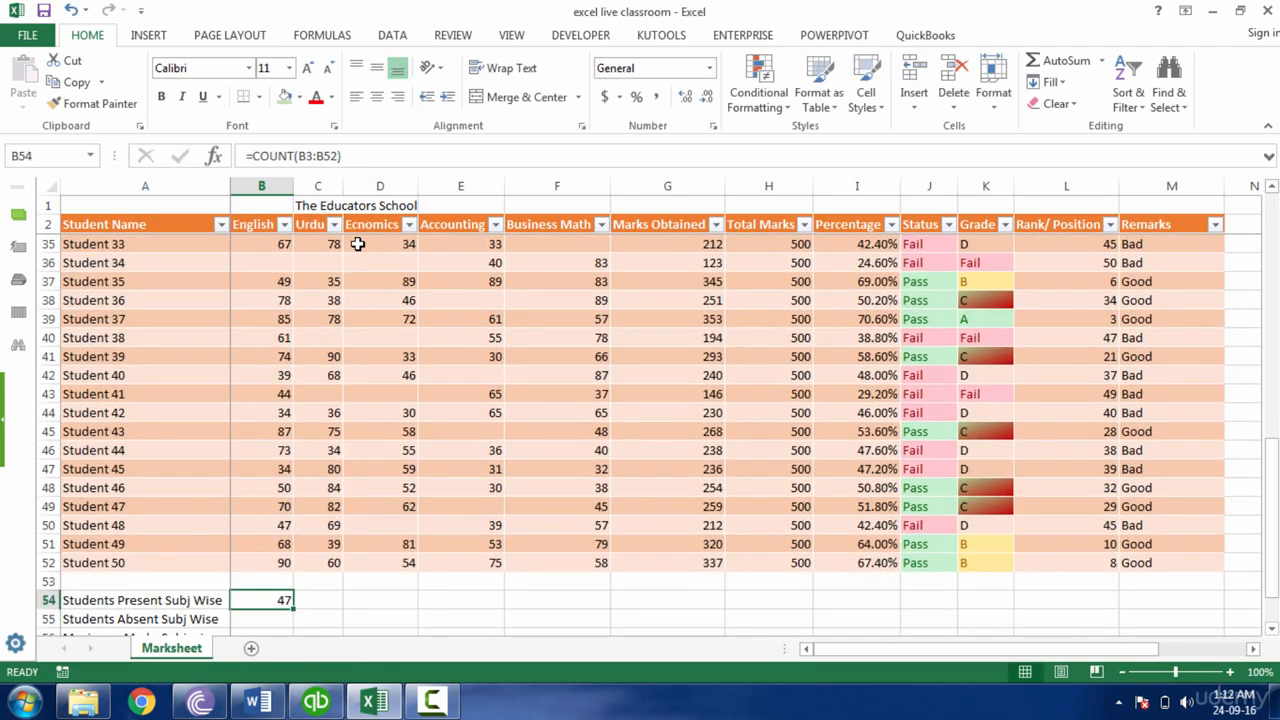
key("shift+Right")
key("shift+Right")
key("shift+Right")
key("shift+Right")
key("shift+Right")
key("shift+Right")
key("shift+Left")
key("shift+Left")
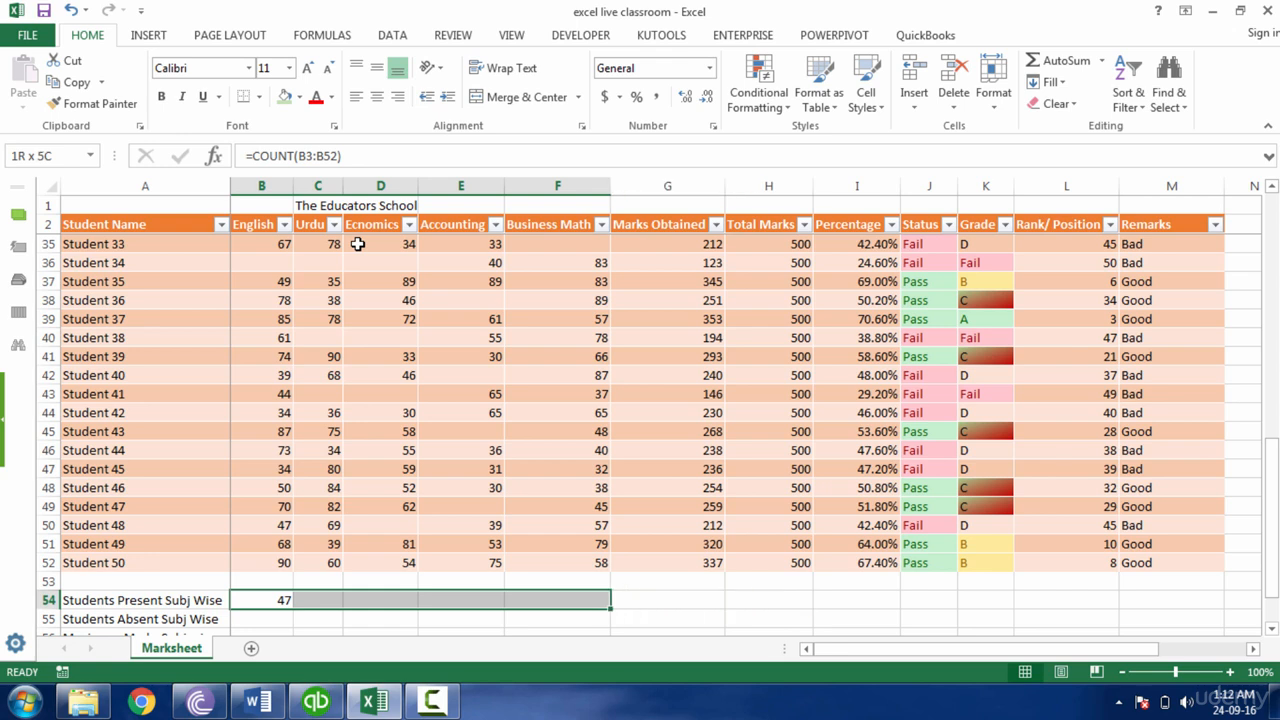
type("r")
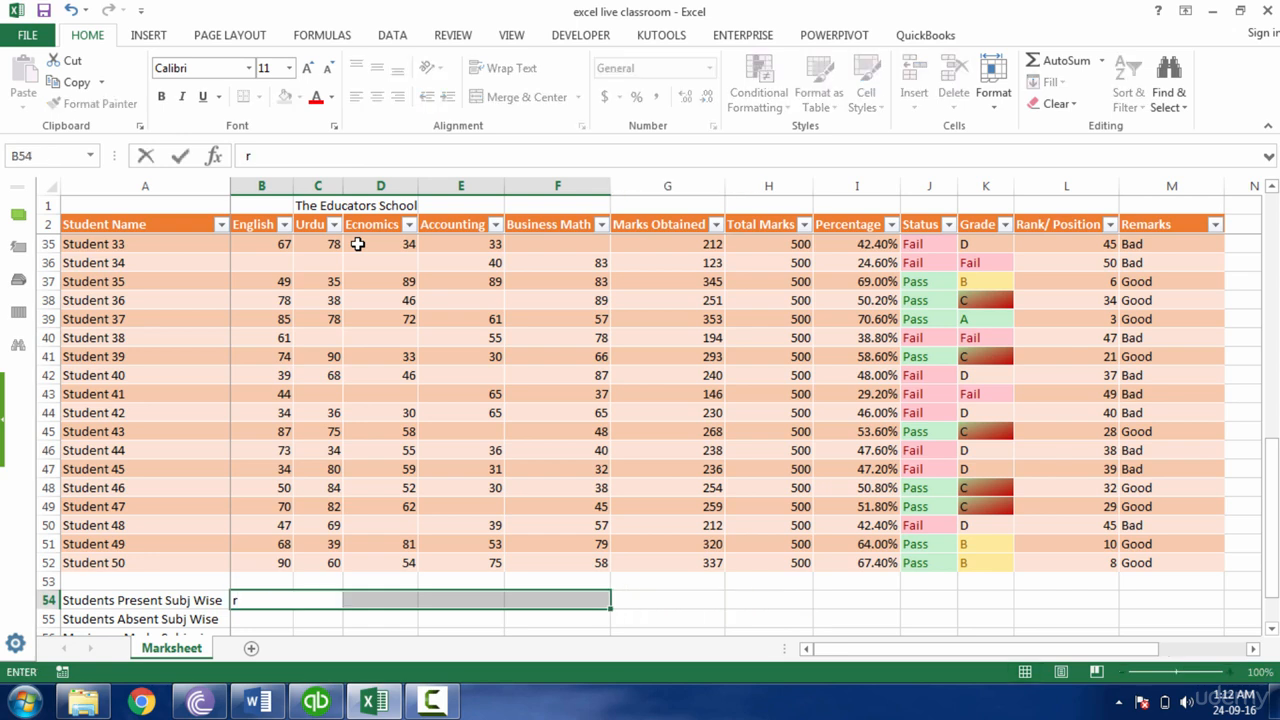
key("Escape")
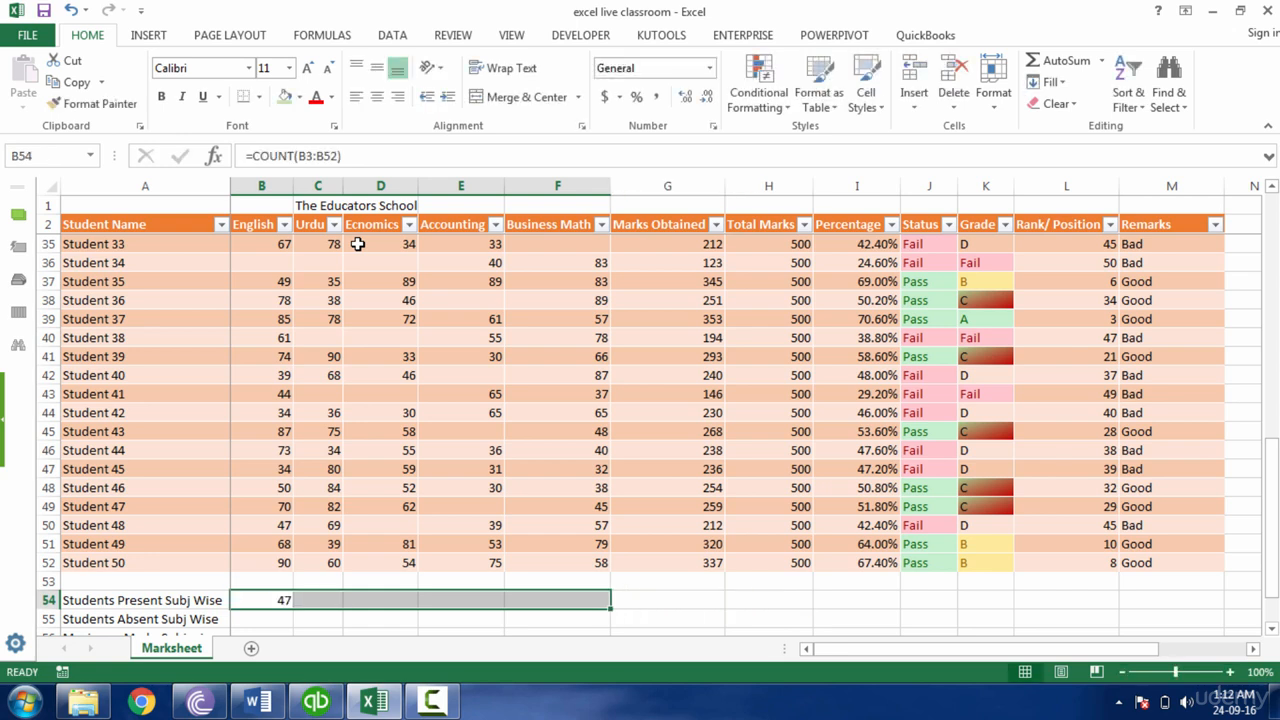
key("ctrl+r")
key("Down")
key("Down")
key("Up")
key("Up")
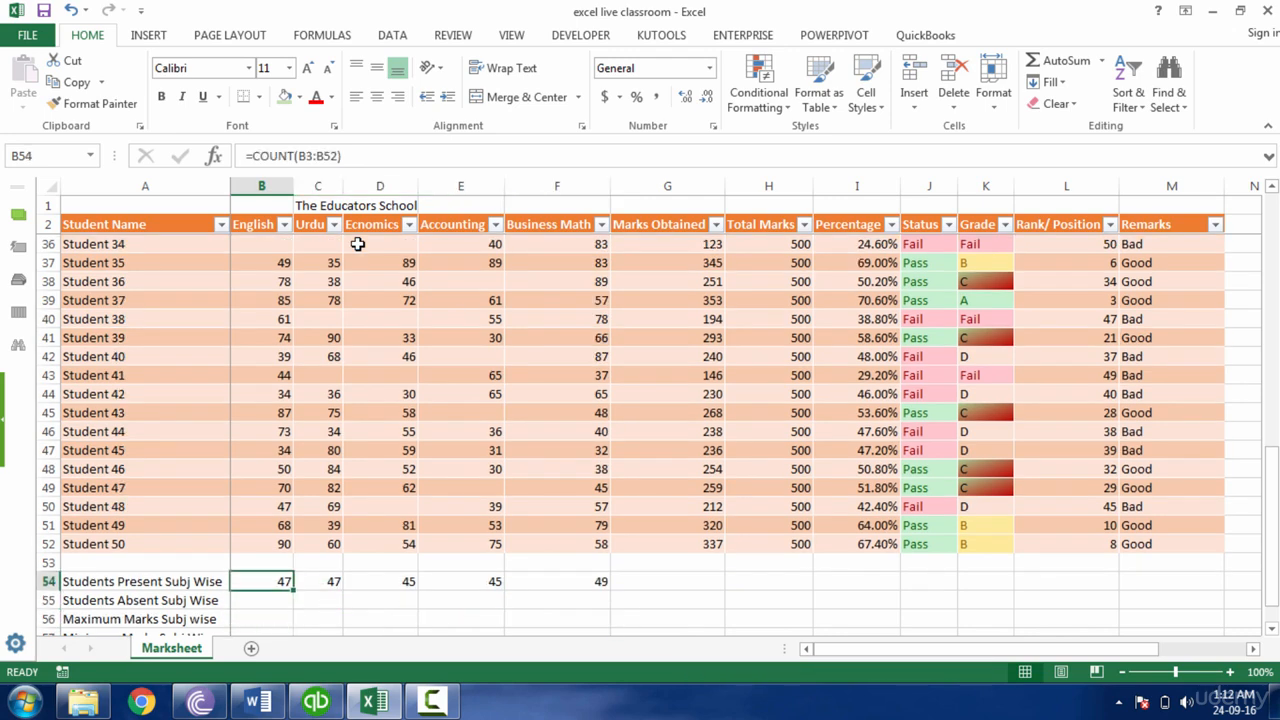
- Try the formula =50-B54 in cell B55 for the students absent in English, and clear it
key("Down")
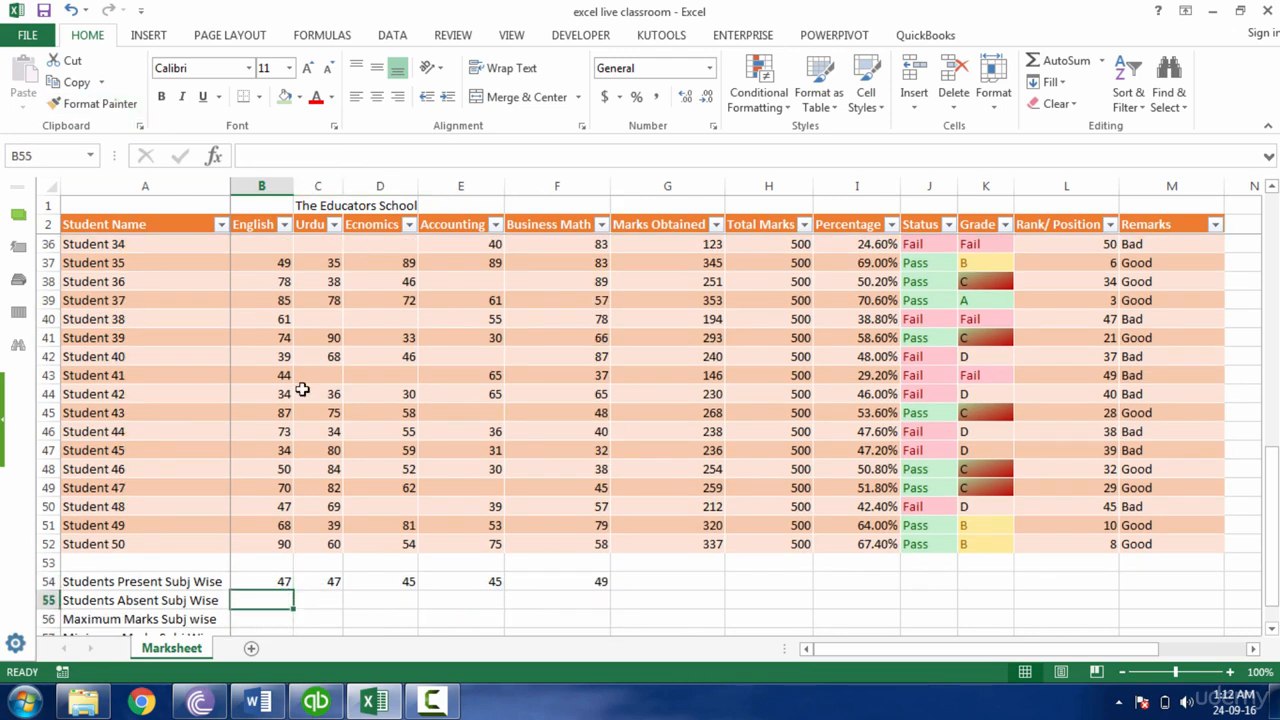
left_click(268, 580)
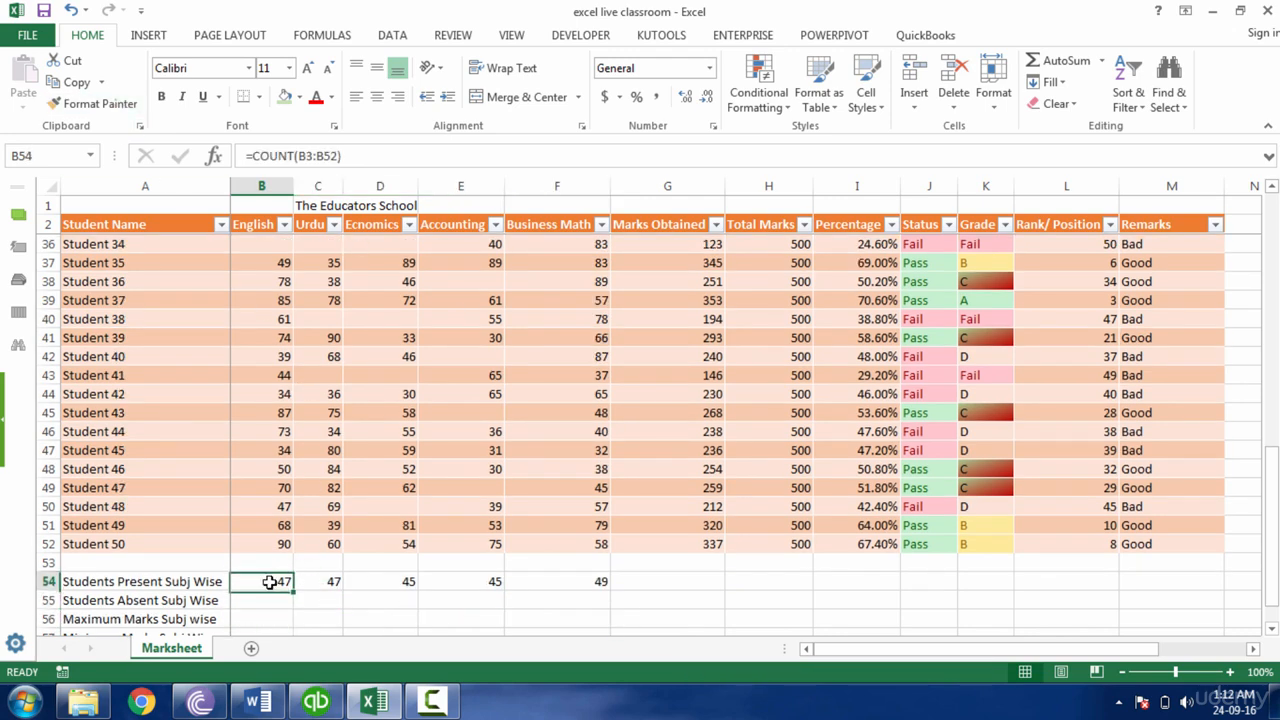
left_click(160, 543)
left_click(284, 599)
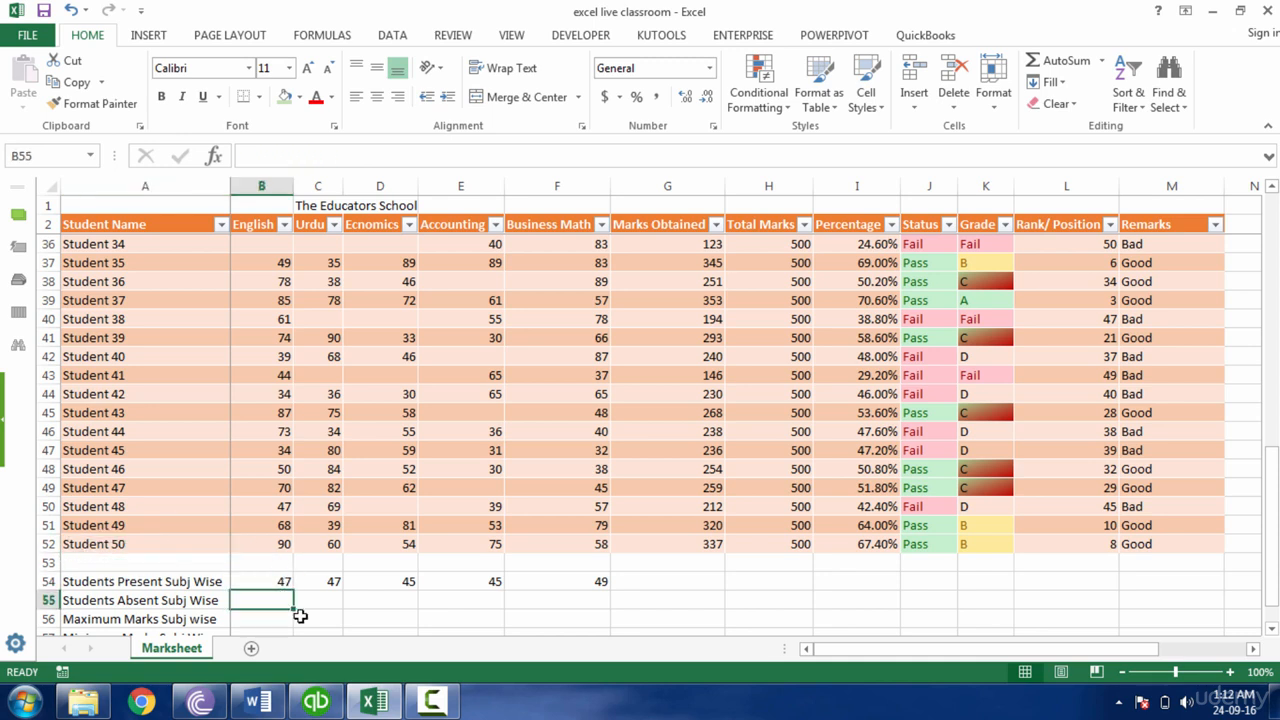
type("=5")
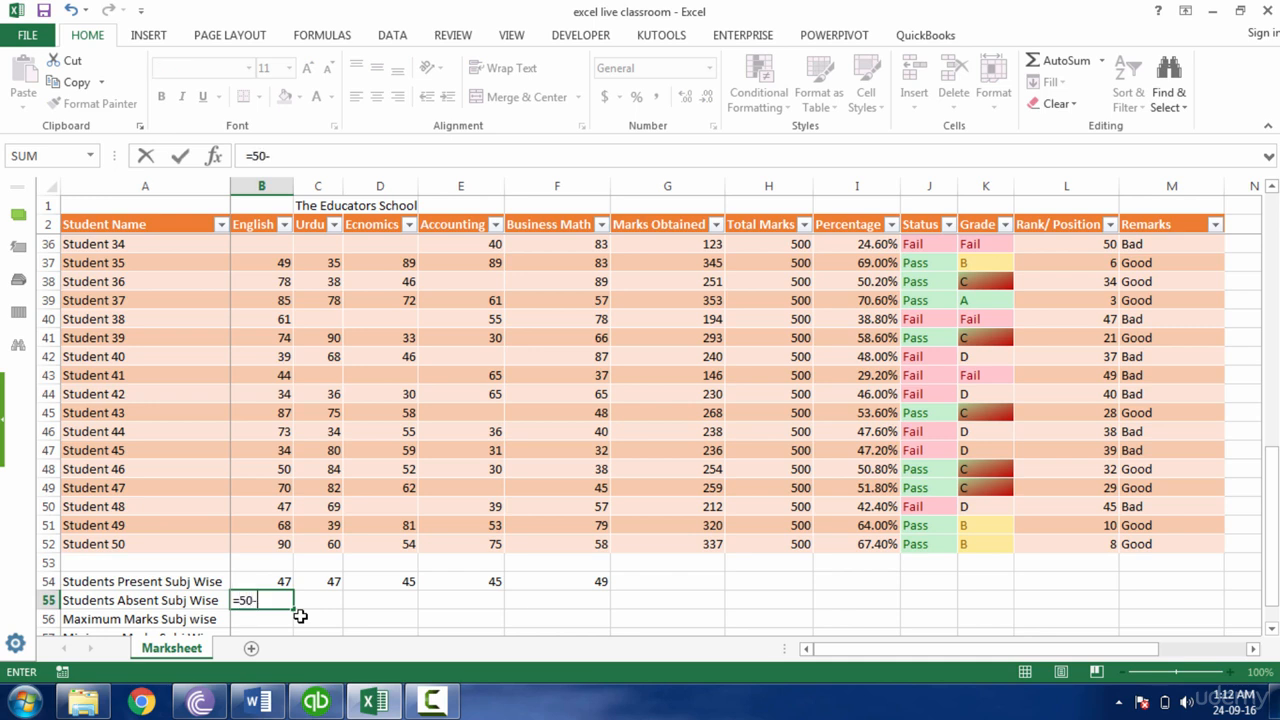
type("0-")
left_click(270, 580)
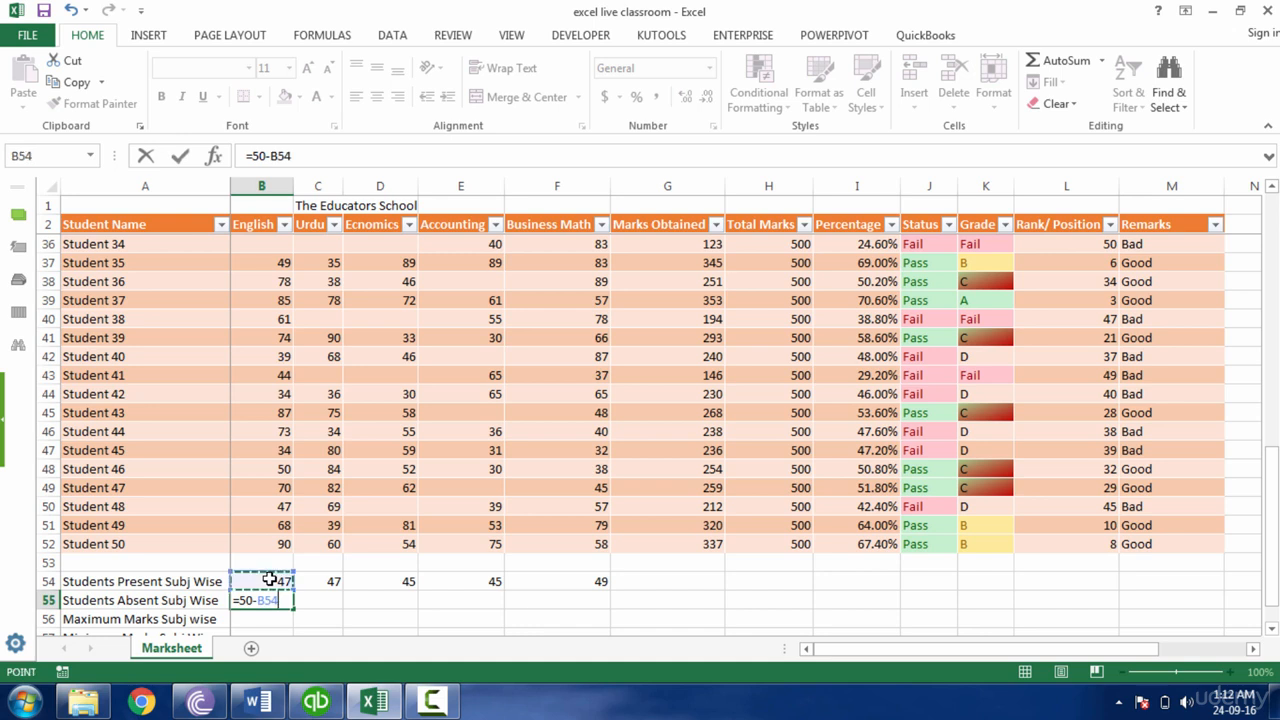
key("Return")
key("Up")
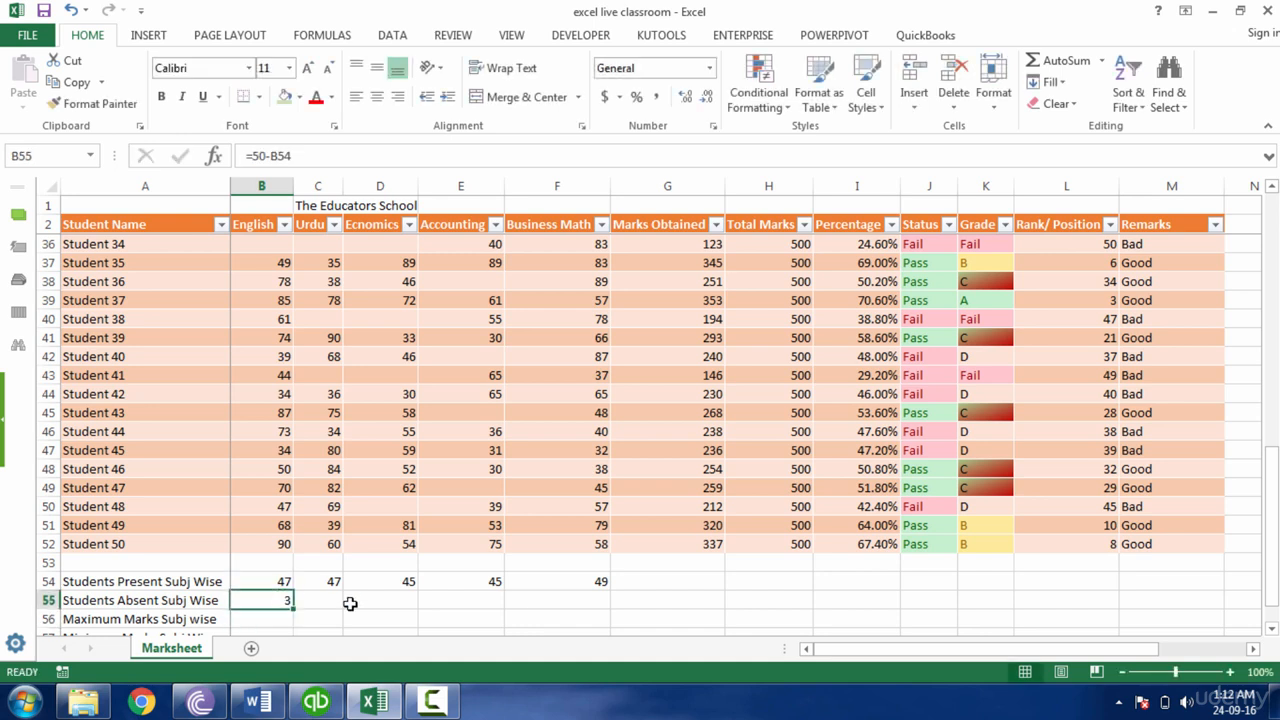
key("Delete")
- Enter =COUNTBLANK(B3:B52) in cell B55 to count the students absent in English
type("=co")
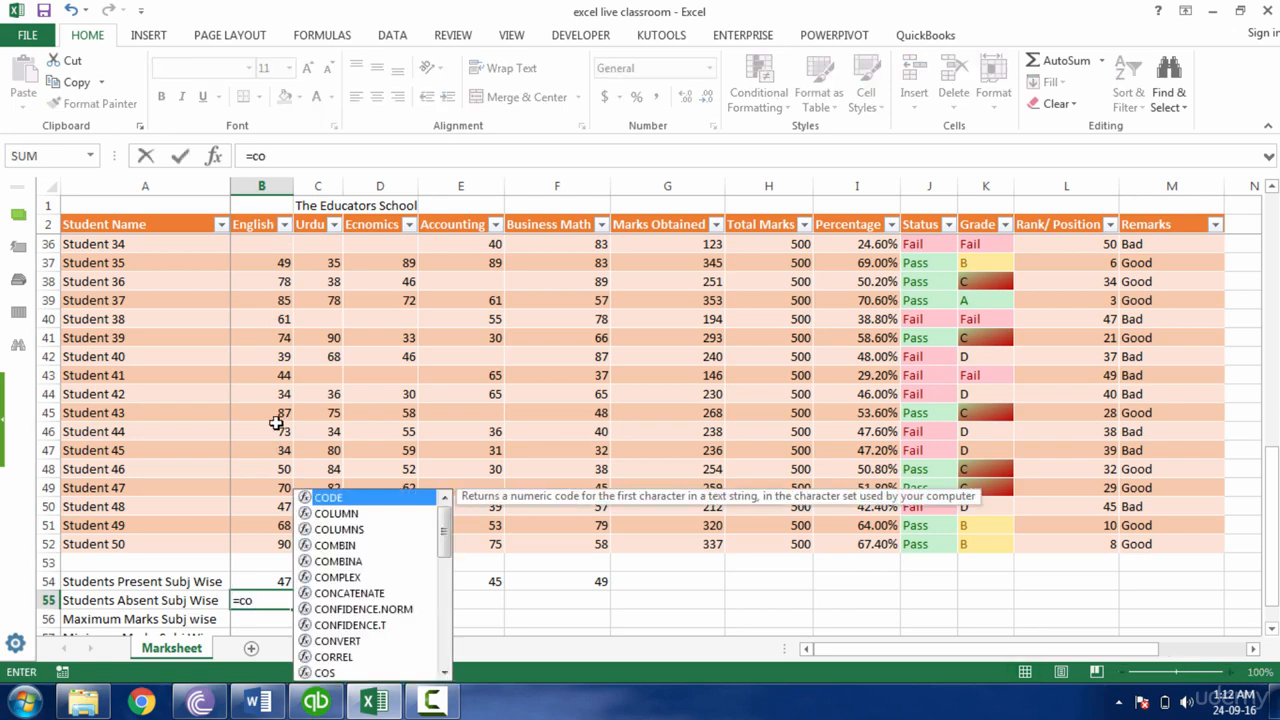
type("unt")
key("Down")
key("Down")
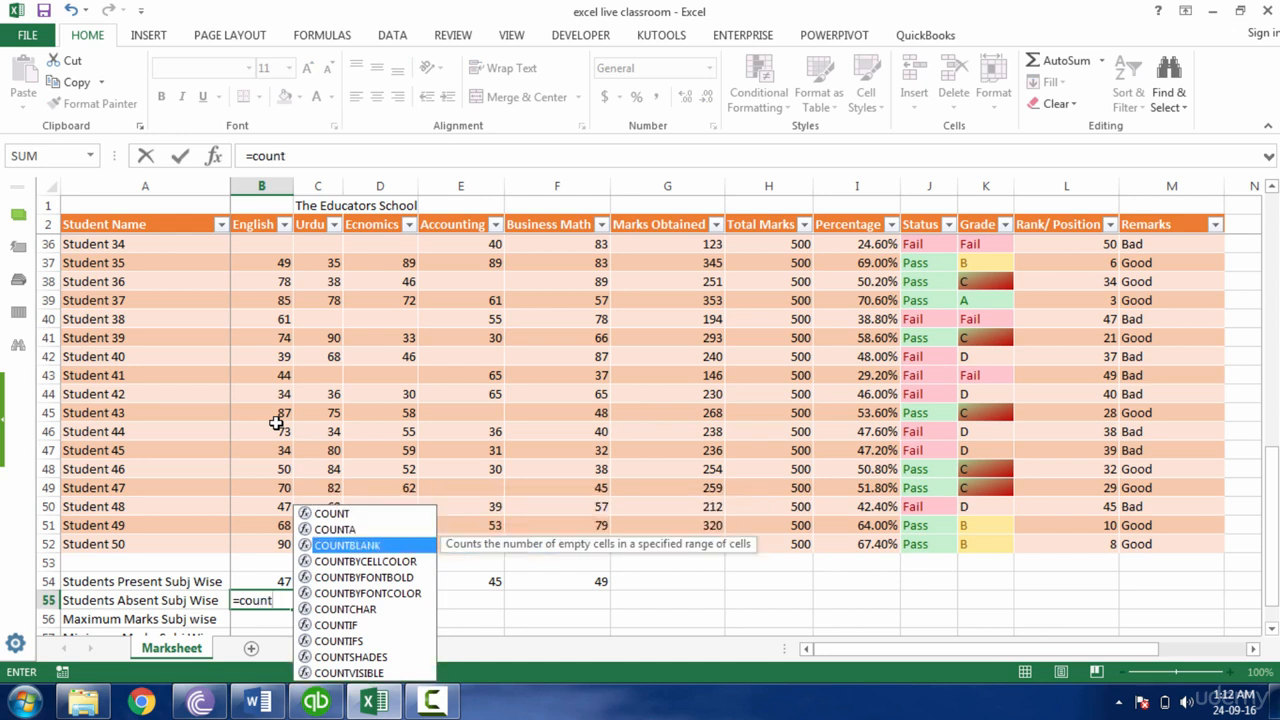
key("Tab")
key("Up")
key("Up")
key("Up")
key("Up")
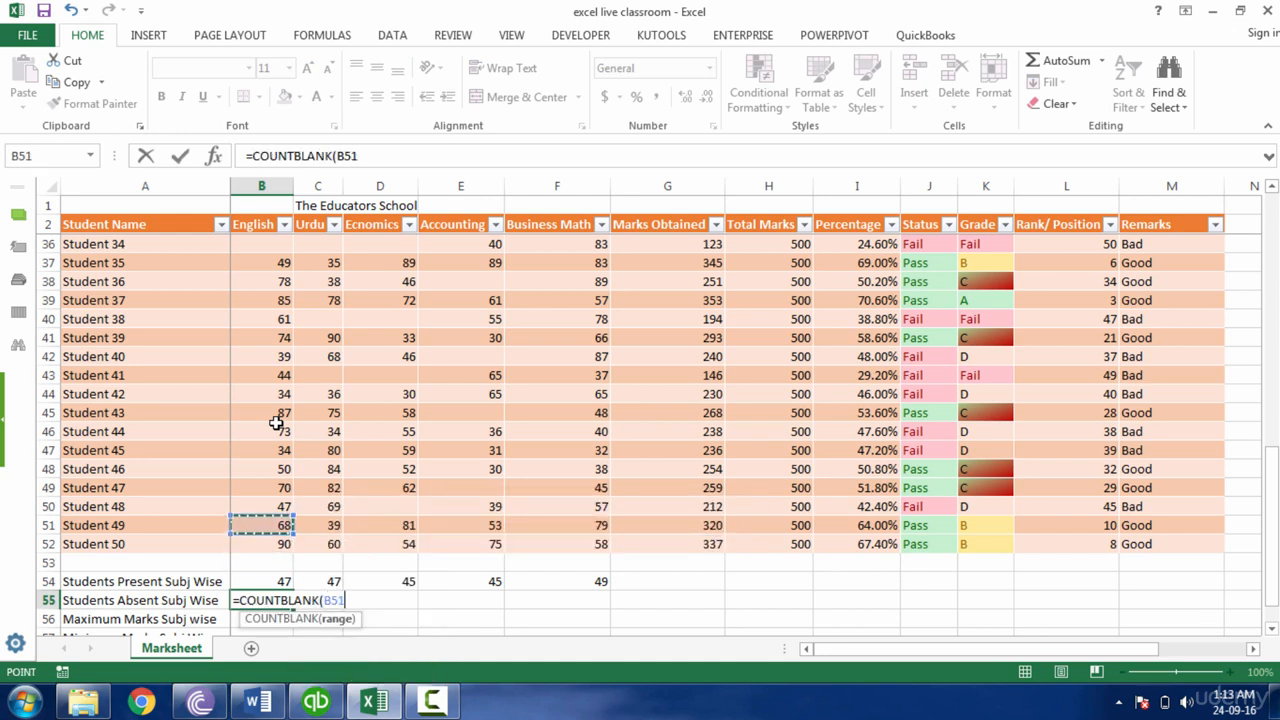
key("Down")
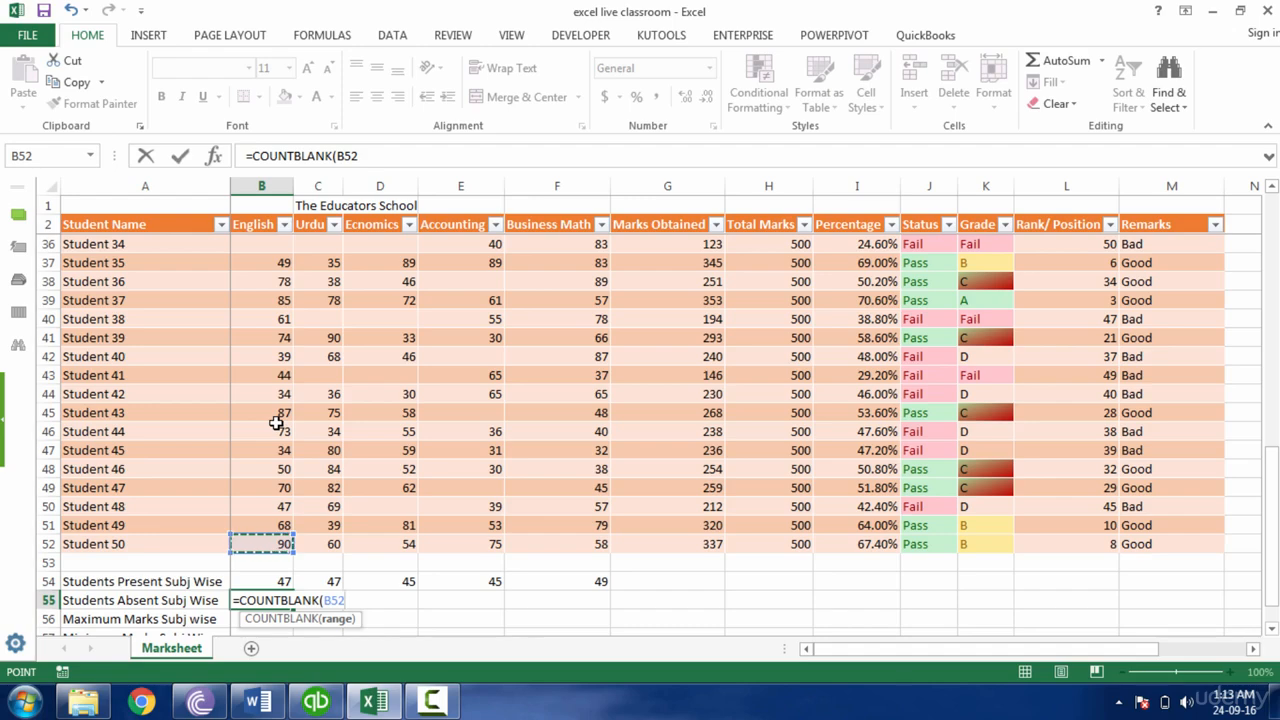
key("ctrl+shift+Up")
key("ctrl+shift+Up")
key("ctrl+shift+Up")
key("ctrl+shift+Up")
key("ctrl+shift+Up")
key("ctrl+shift+Up")
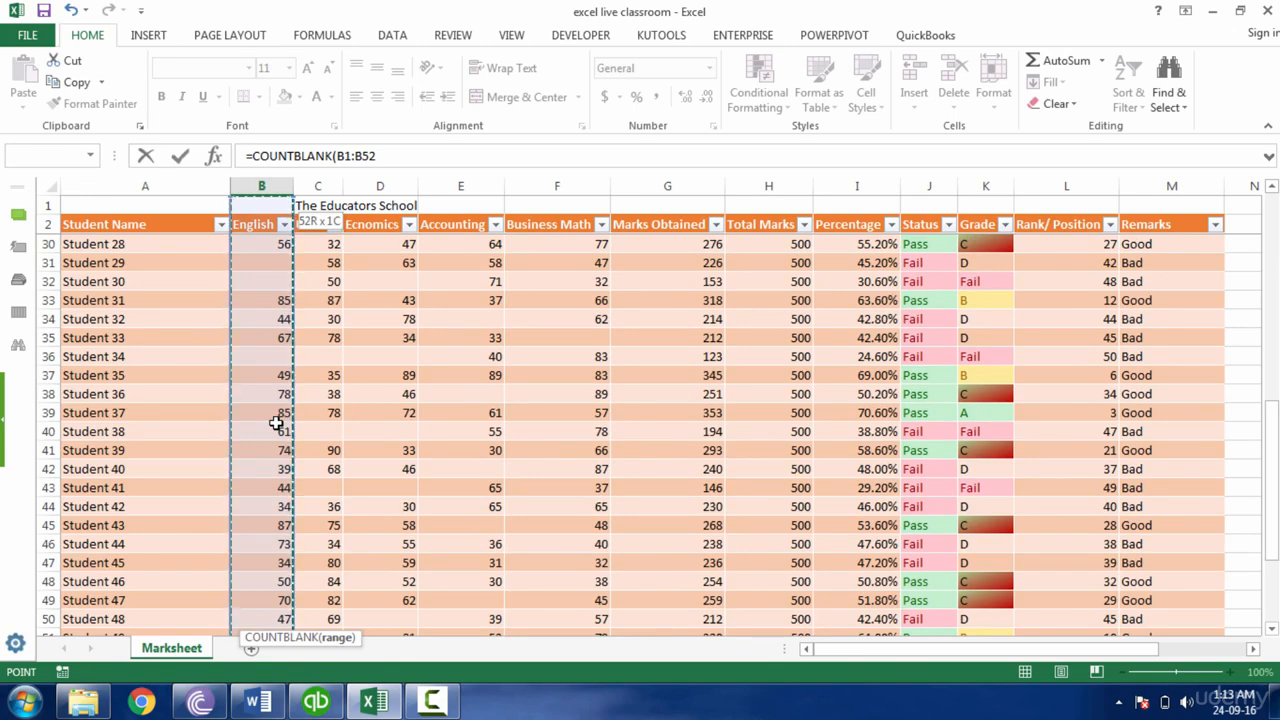
key("shift+Down")
key("shift+Down")
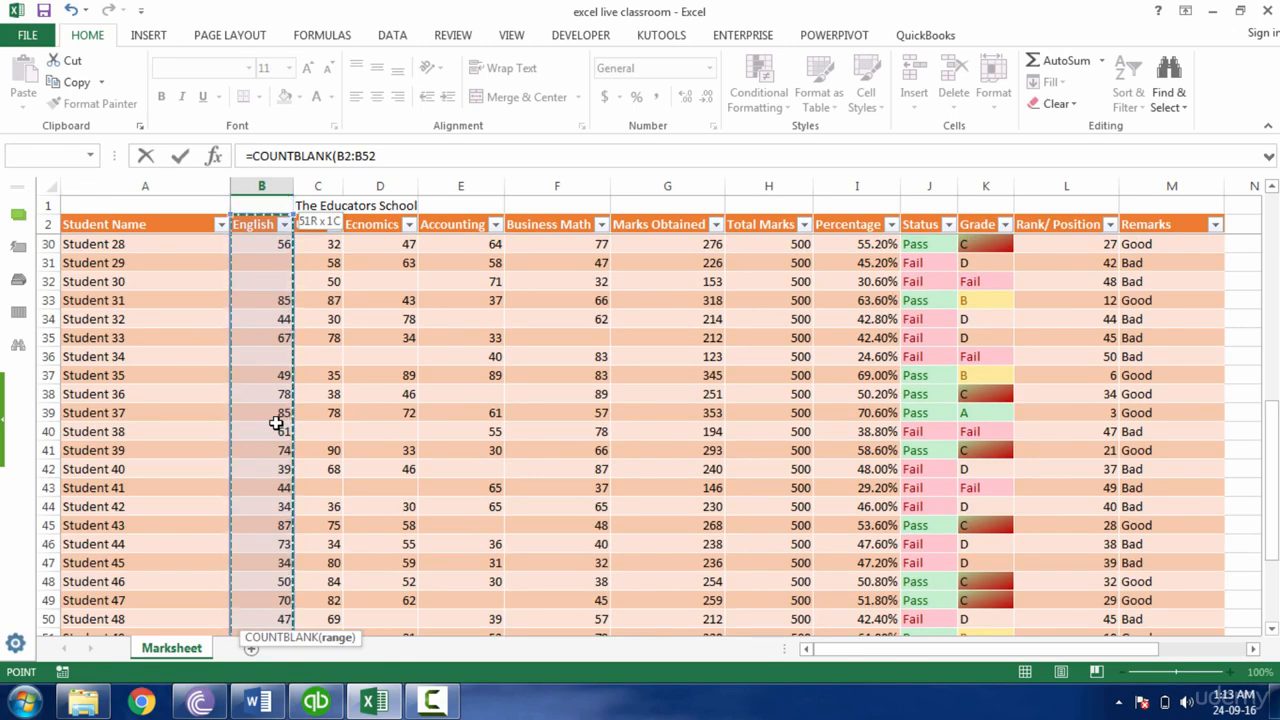
key("Return")
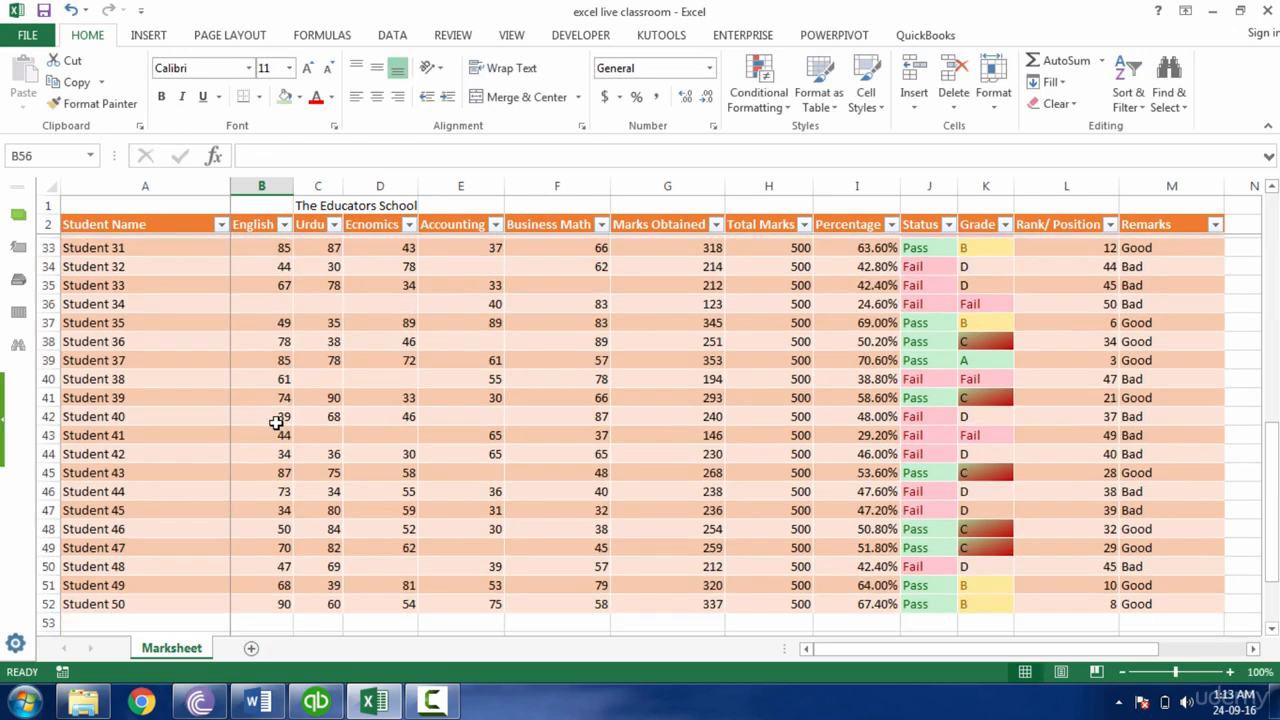
- Fill the COUNTBLANK formula from B55 across to F55 for the other four subjects
key("shift+Right")
key("shift+Right")
key("shift+Right")
key("shift+Right")
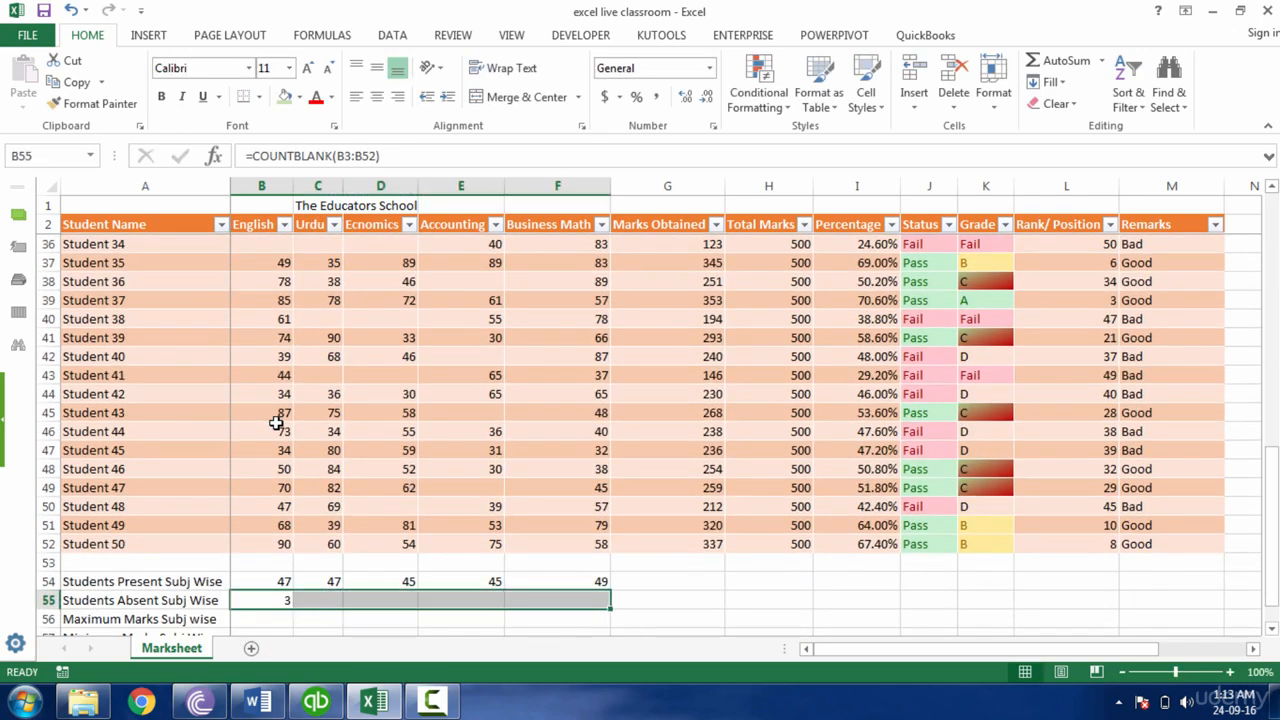
key("ctrl+r")
key("Down")
key("Down")
key("Down")
key("Down")
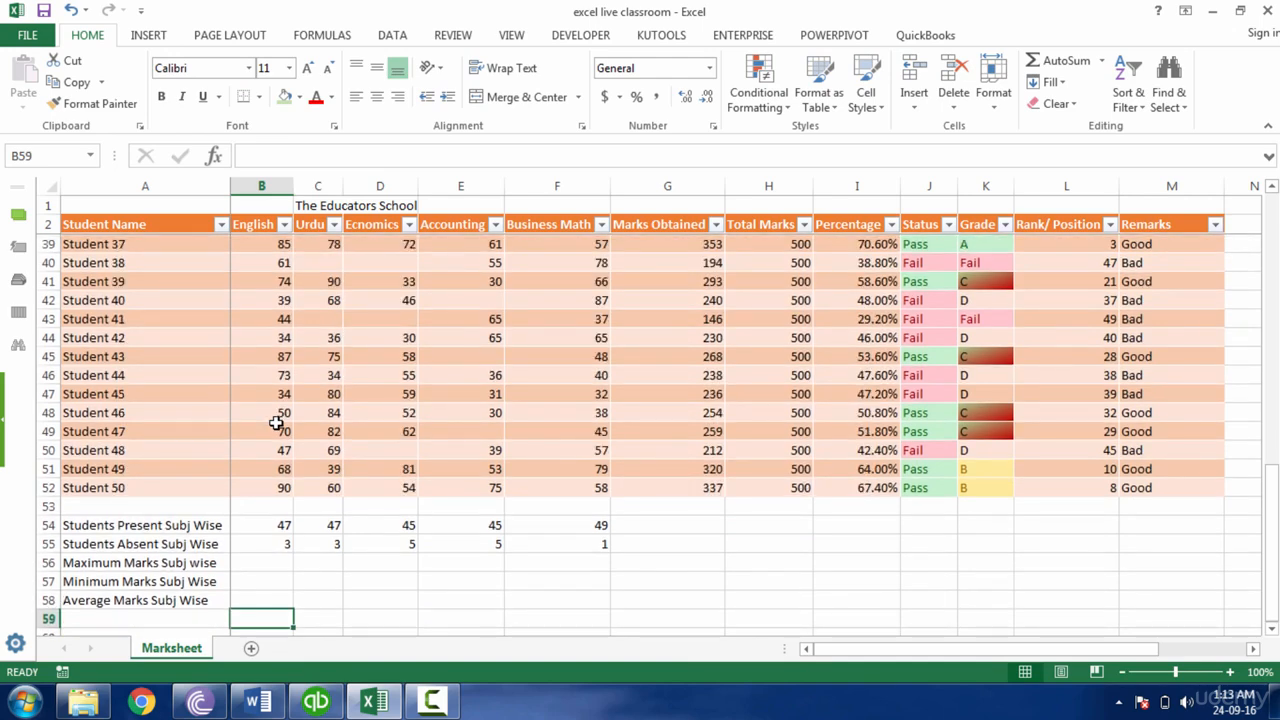
- Enter =MAX(B3:B52) in cell B56 for the maximum English marks
left_click(273, 565)
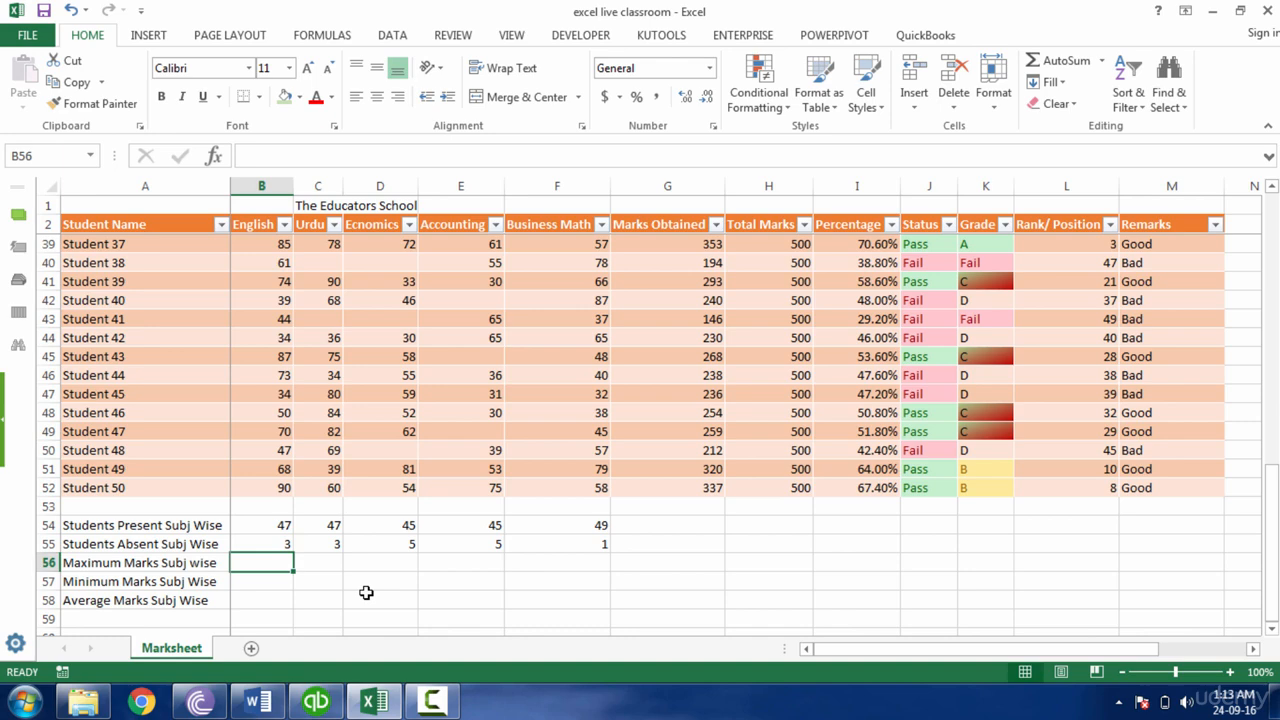
type("=max")
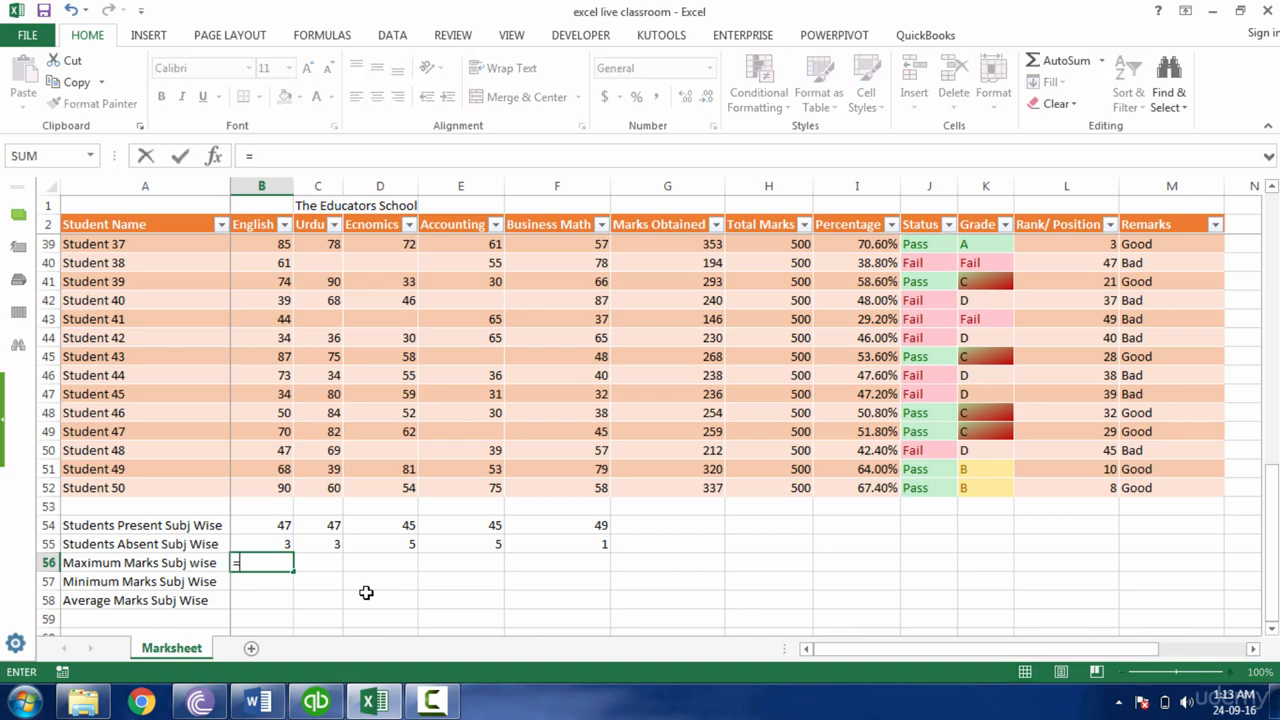
key("Tab")
key("Up")
key("Up")
key("Up")
key("Up")
key("Up")
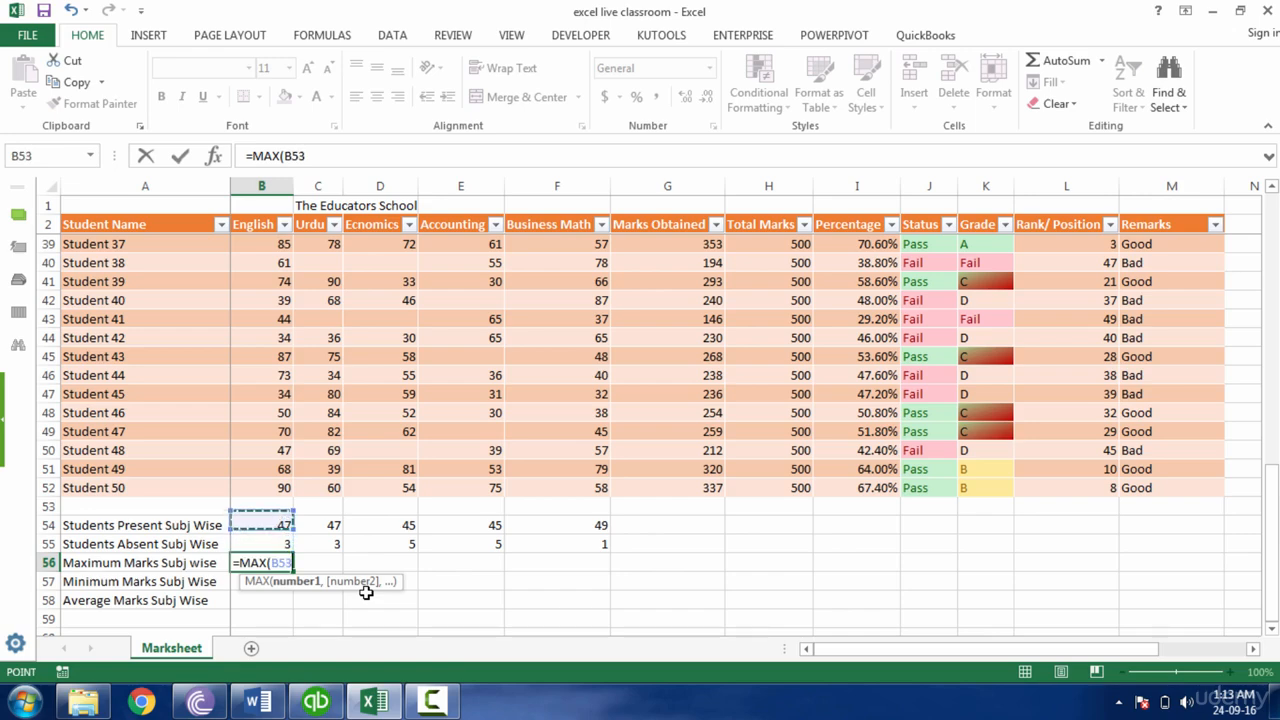
key("Down")
key("shift+Up")
key("shift+Up")
key("shift+Up")
key("shift+Up")
key("shift+Up")
key("shift+Up")
key("shift+Up")
key("shift+Up")
key("shift+Up")
key("shift+Up")
key("shift+Up")
key("shift+Up")
key("shift+Up")
key("shift+Up")
key("shift+Up")
key("shift+Up")
key("shift+Up")
key("shift+Up")
key("shift+Up")
key("shift+Up")
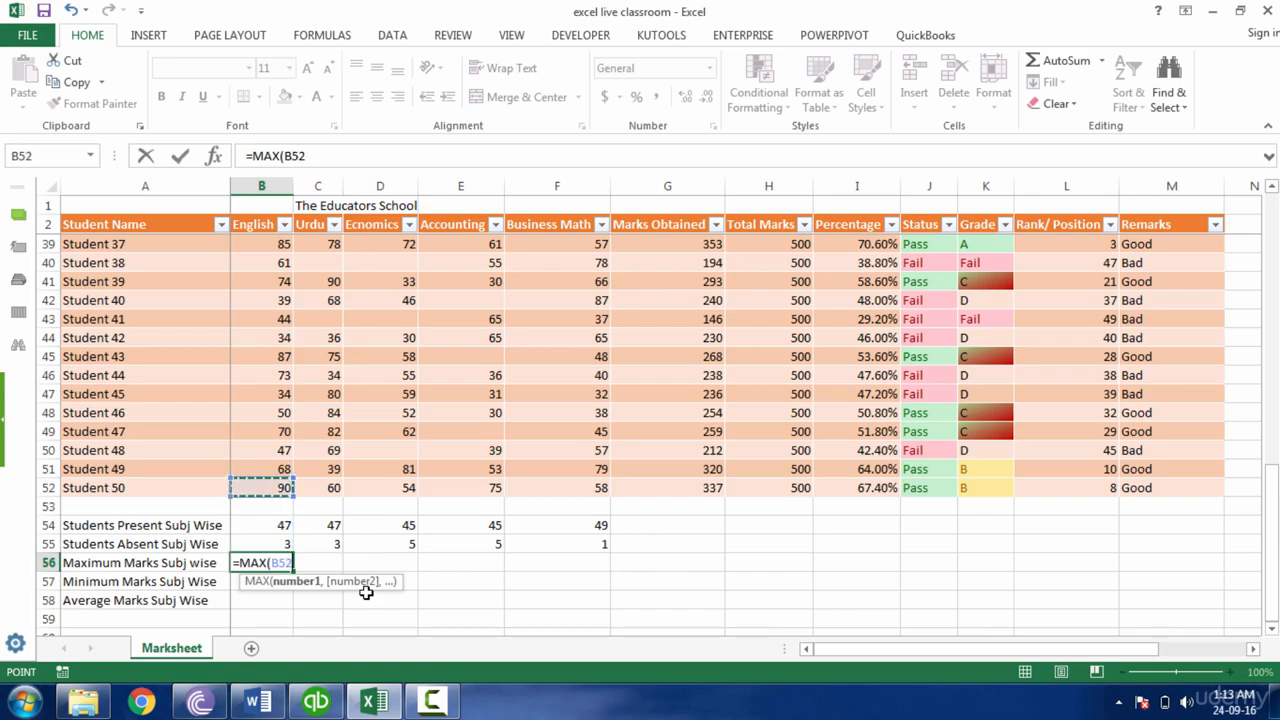
key("shift+Down")
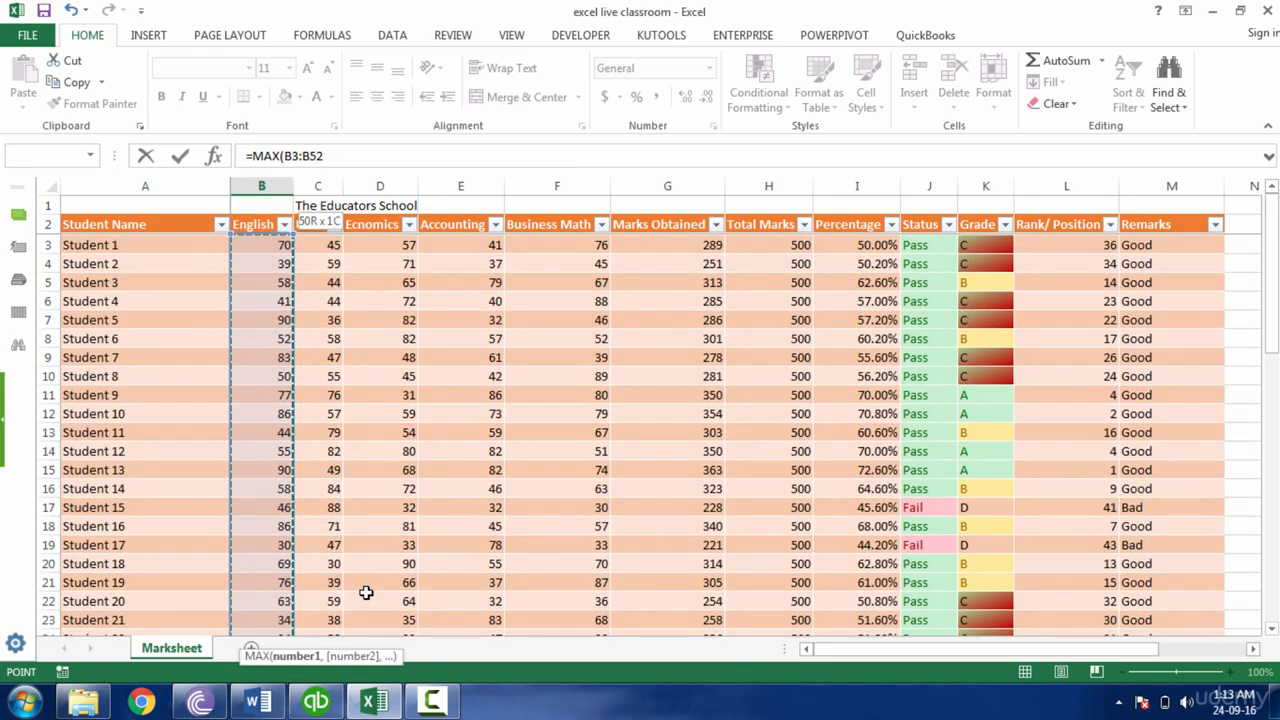
key("Return")
- Fill the MAX formula from B56 across to F56 for the other four subjects
key("Up")
key("shift+Right")
key("shift+Right")
key("shift+Right")
key("shift+Right")
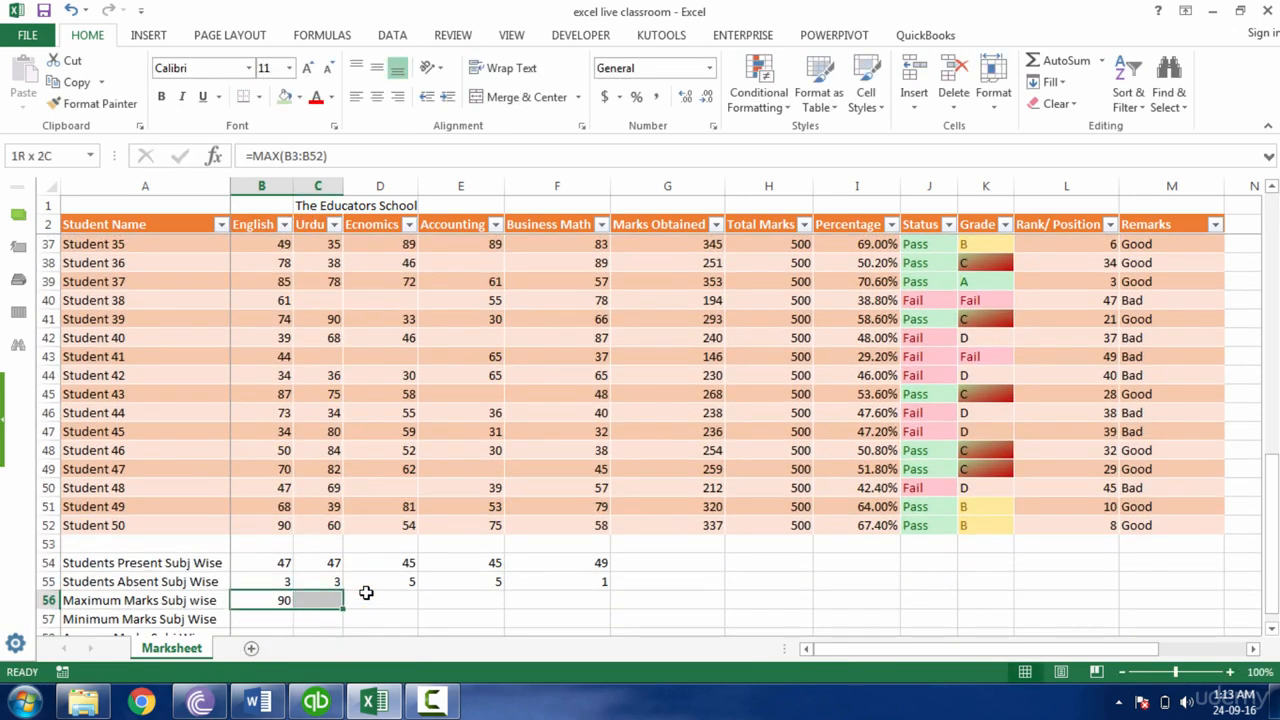
type("r")
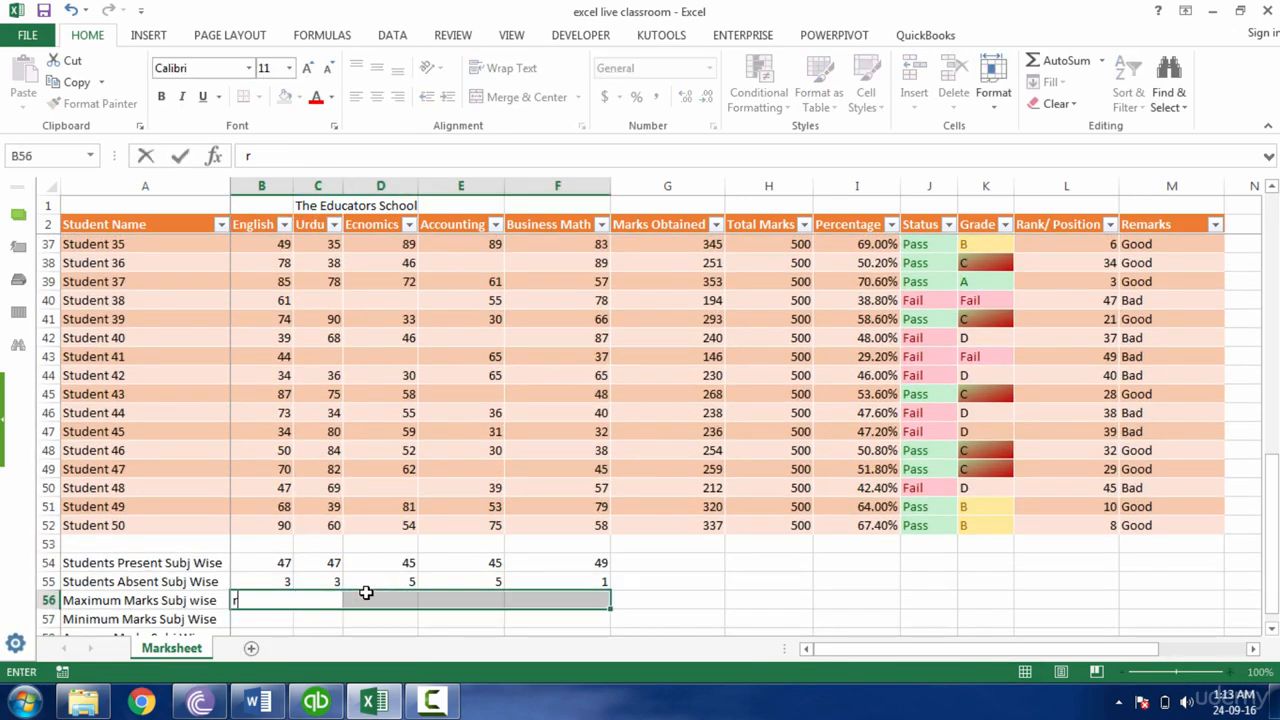
key("Escape")
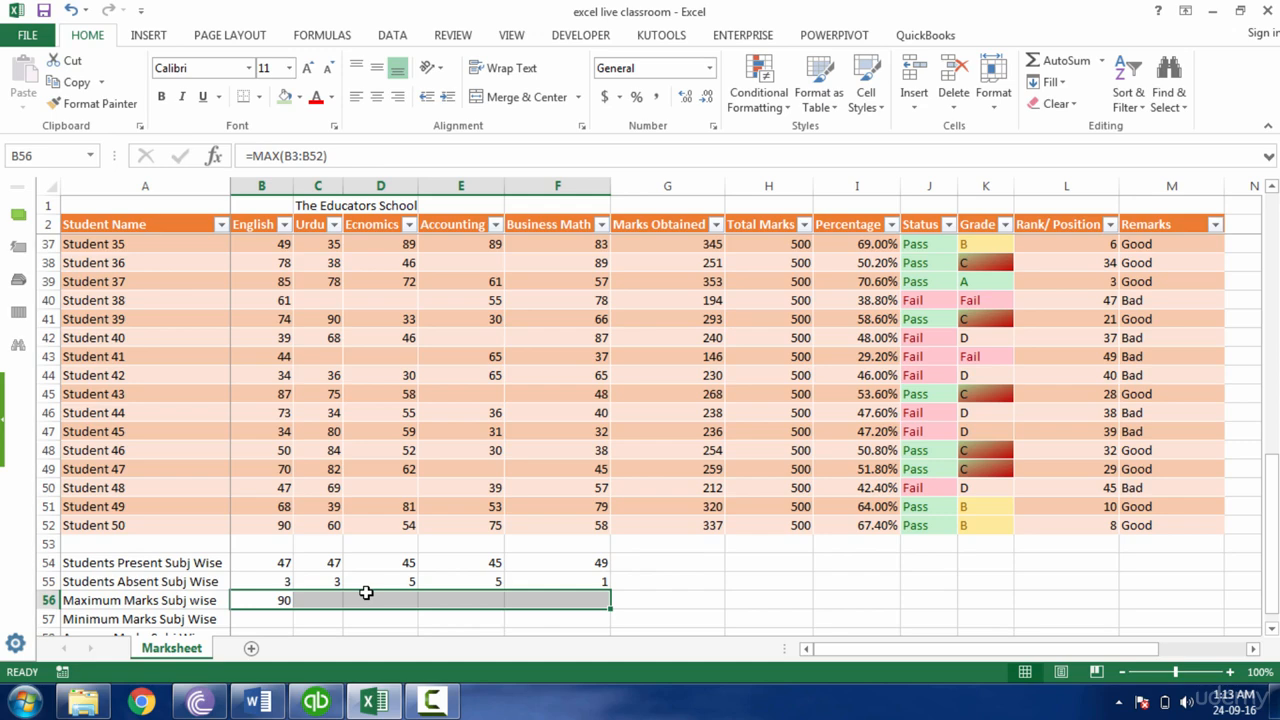
key("ctrl+r")
- Enter =MIN(B3:B52) in cell B57 for the minimum English marks
key("Down")
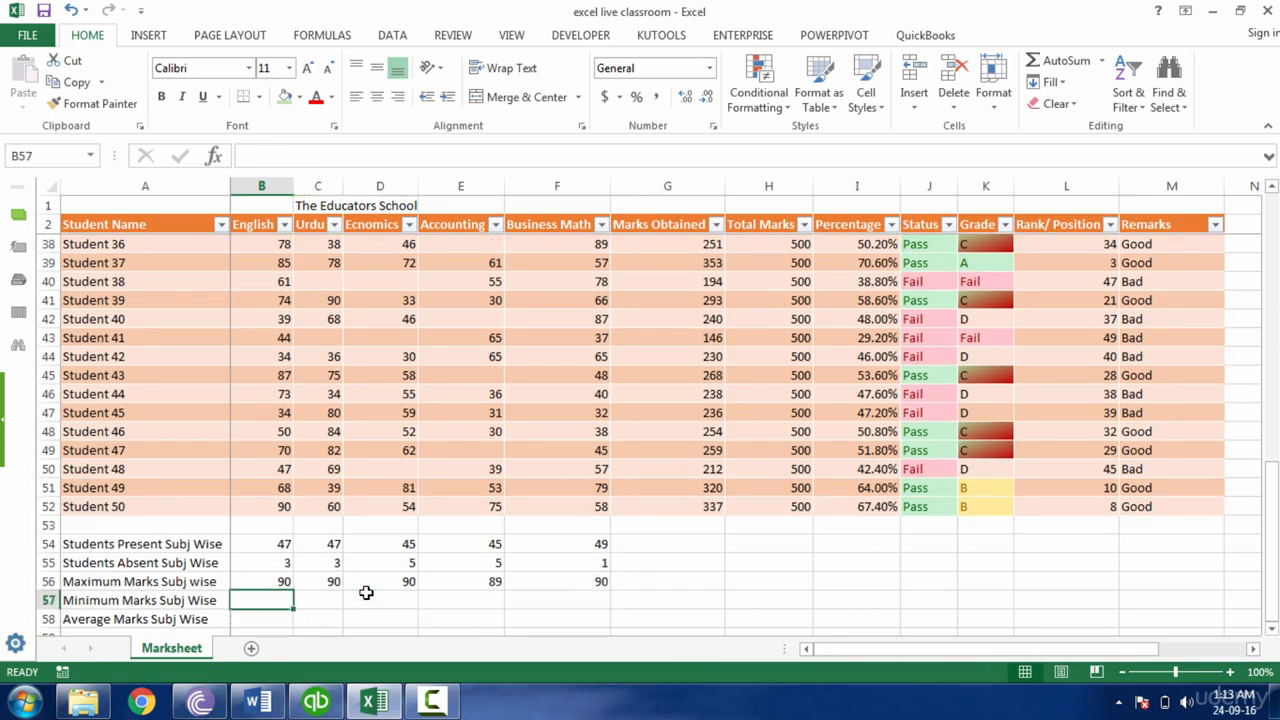
type("=min")
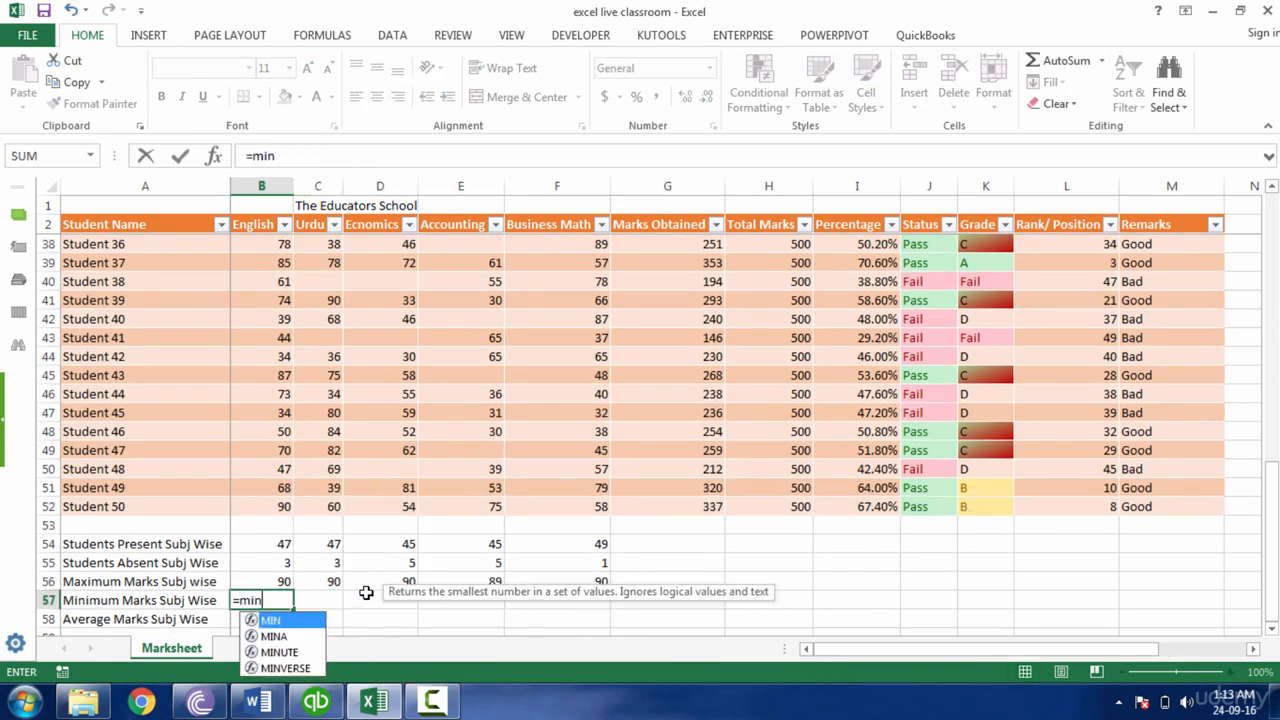
key("Tab")
key("Up")
key("Up")
key("Up")
key("Up")
key("Up")
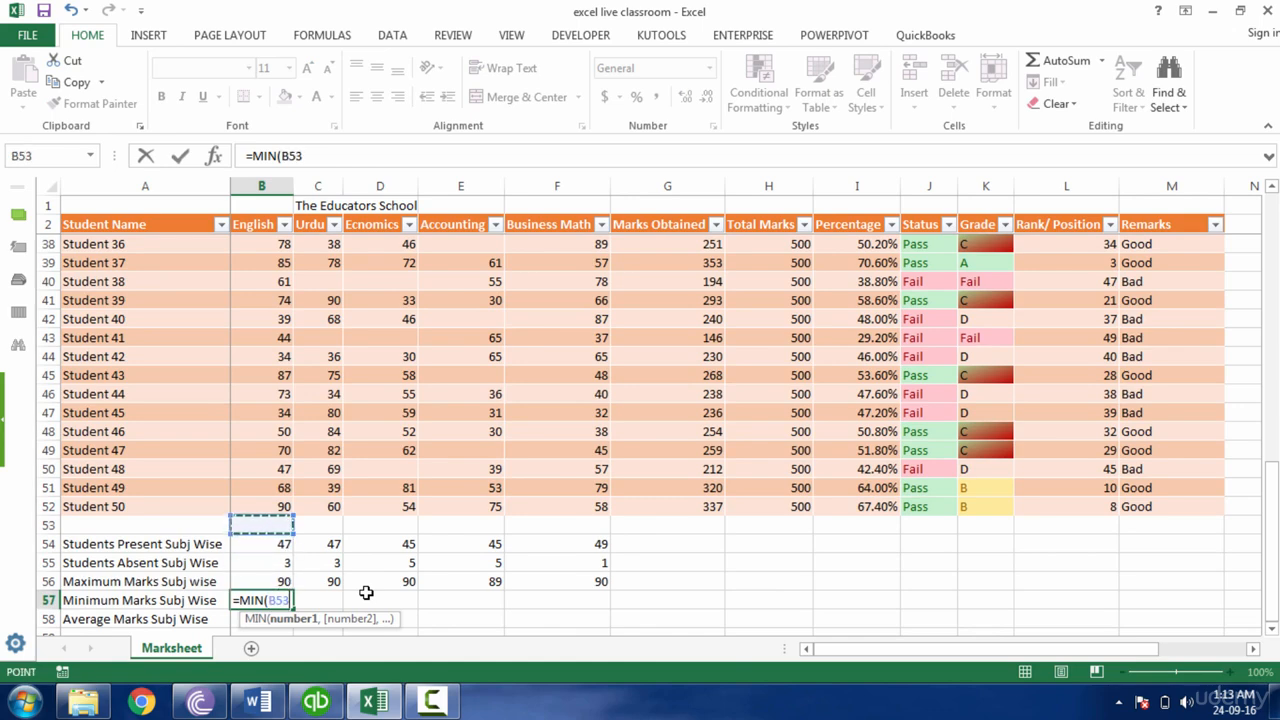
key("shift+Up")
key("shift+Up")
key("shift+Up")
key("shift+Up")
key("shift+Up")
key("shift+Up")
key("shift+Up")
key("shift+Up")
key("shift+Up")
key("shift+Up")
key("shift+Up")
key("shift+Up")
key("shift+Up")
key("shift+Up")
key("shift+Up")
key("shift+Up")
key("shift+Up")
key("shift+Up")
key("shift+Up")
key("shift+Up")
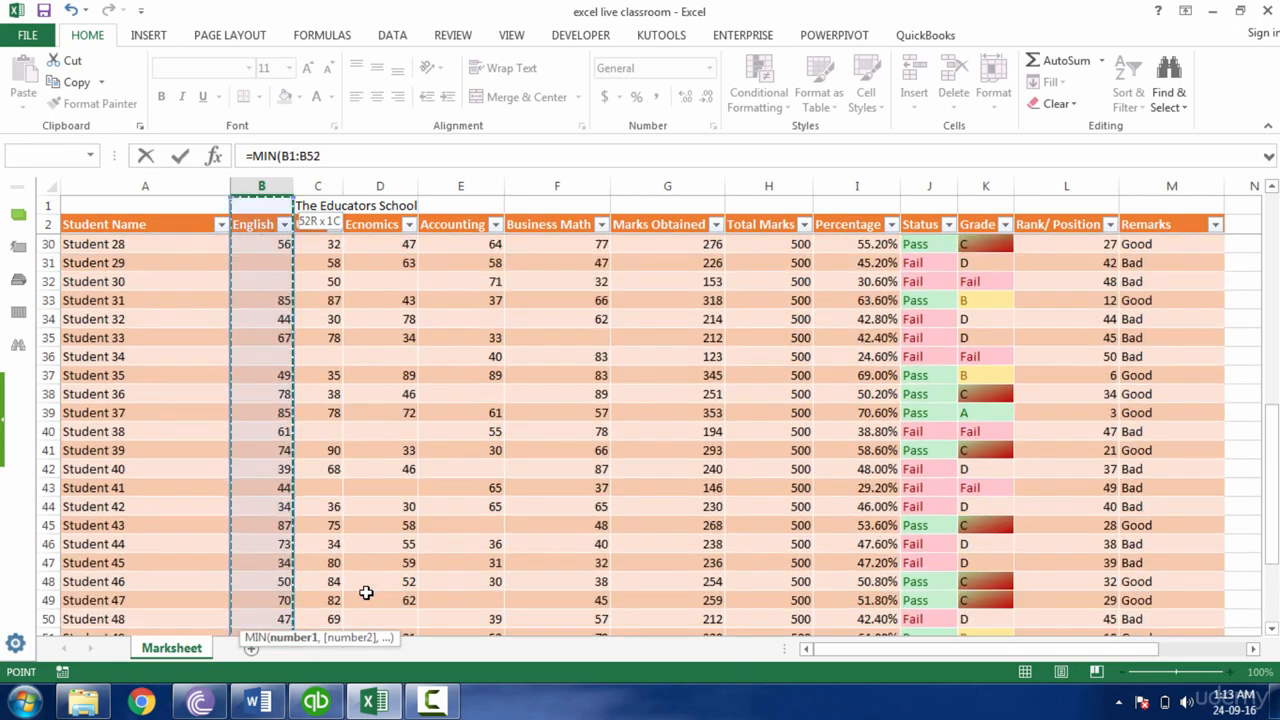
key("ctrl+Return")
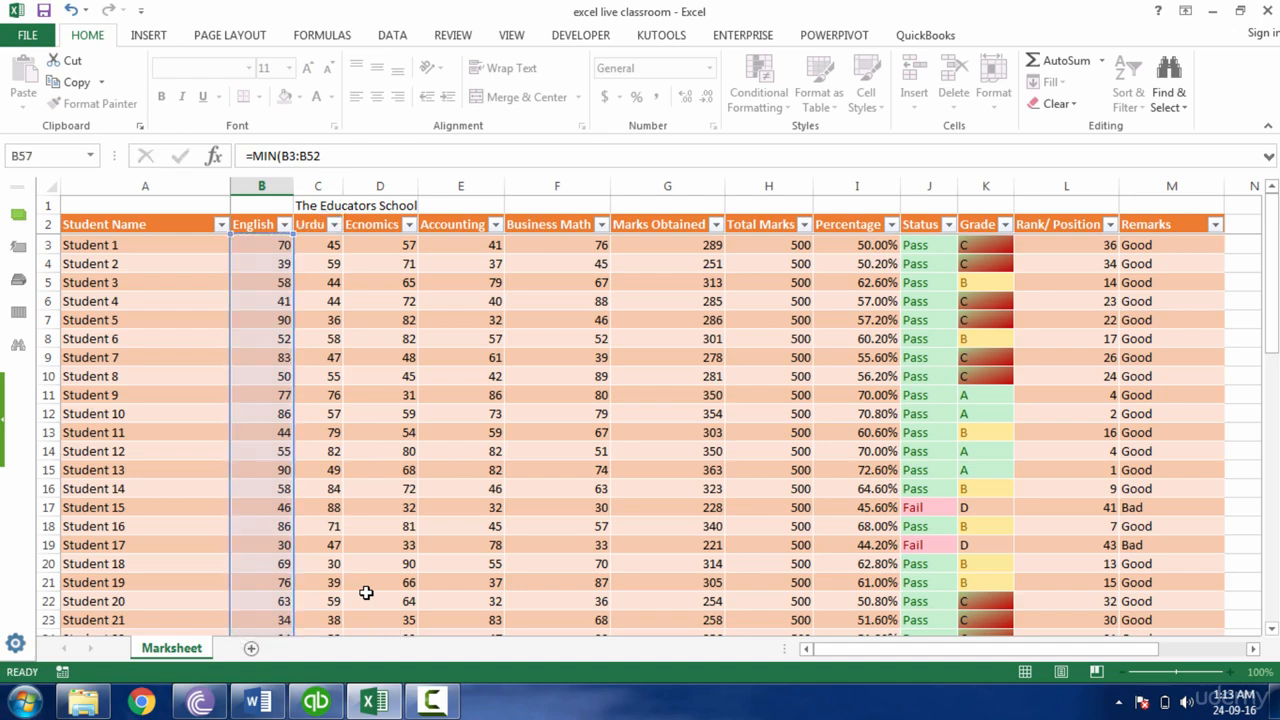
- Fill the MIN formula from B57 across to F57 for the other four subjects
key("shift+Right")
key("shift+Right")
key("shift+Right")
key("shift+Right")
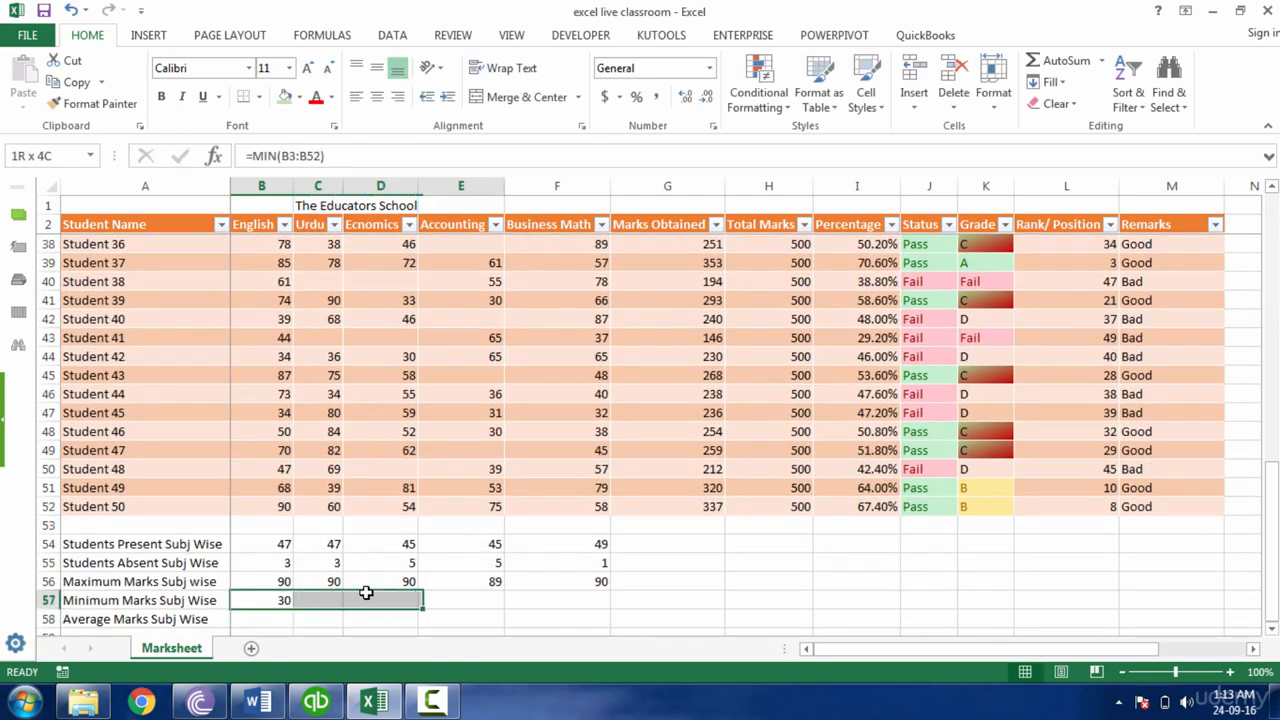
key("ctrl+r")
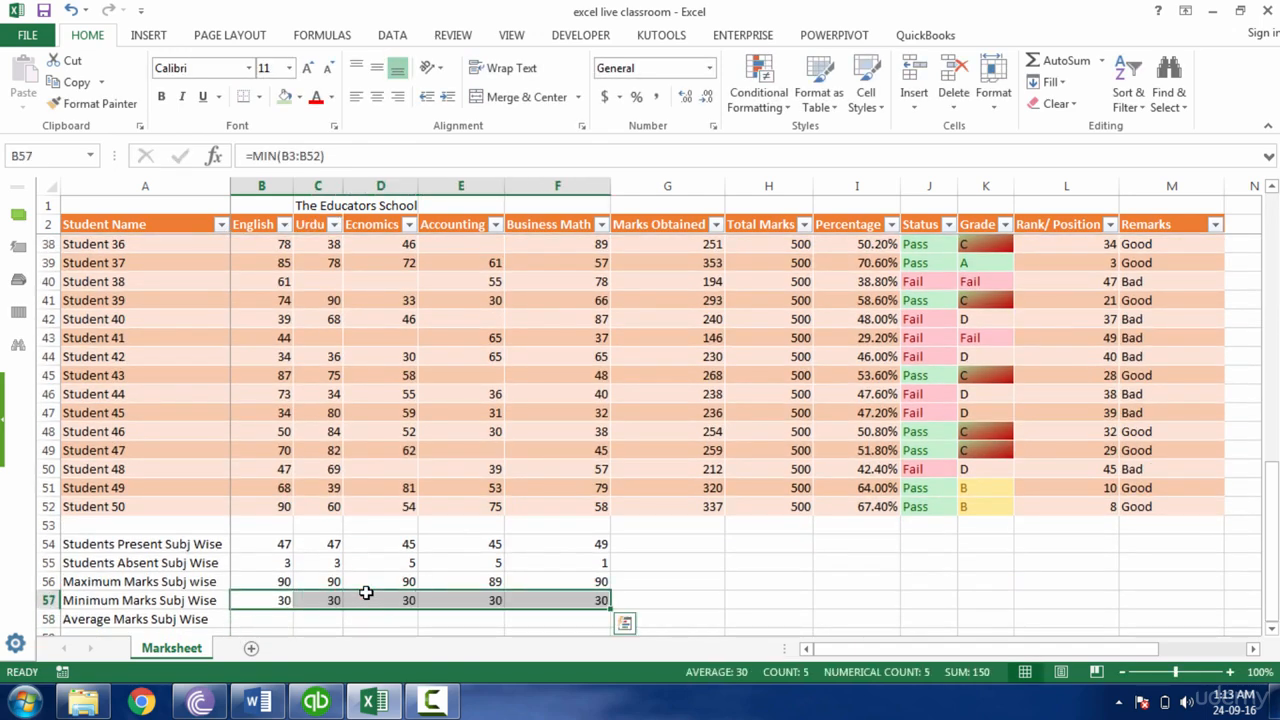
- Enter =AVERAGE(B3:B52) in cell B58 for the average English marks
key("Down")
key("Down")
key("Up")
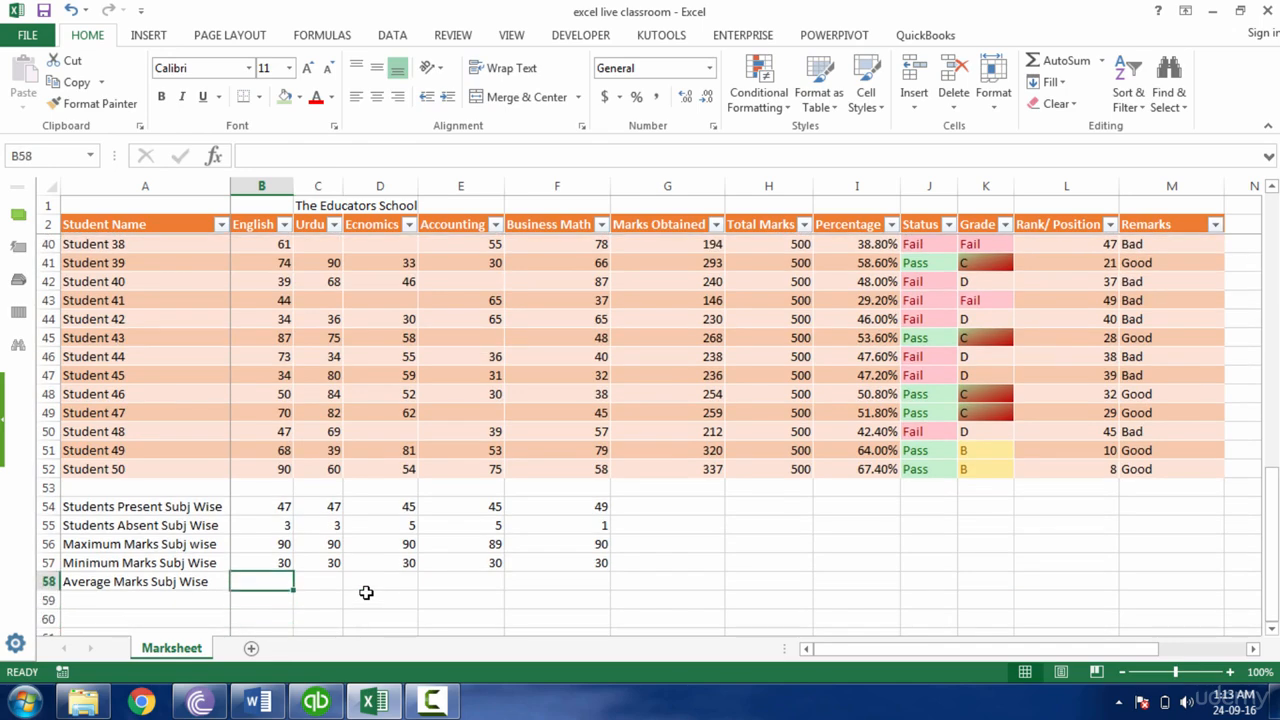
type("=averag")
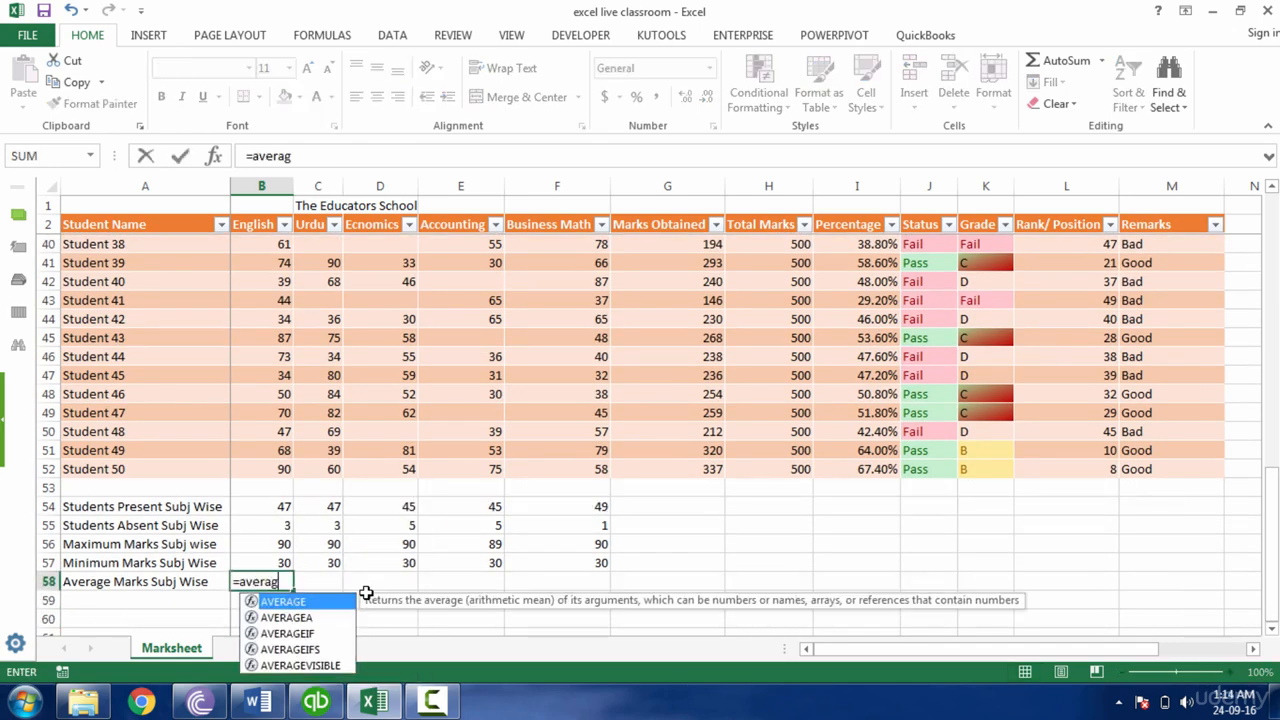
key("Tab")
key("Up")
key("Up")
key("Up")
key("Up")
key("Up")
key("Up")
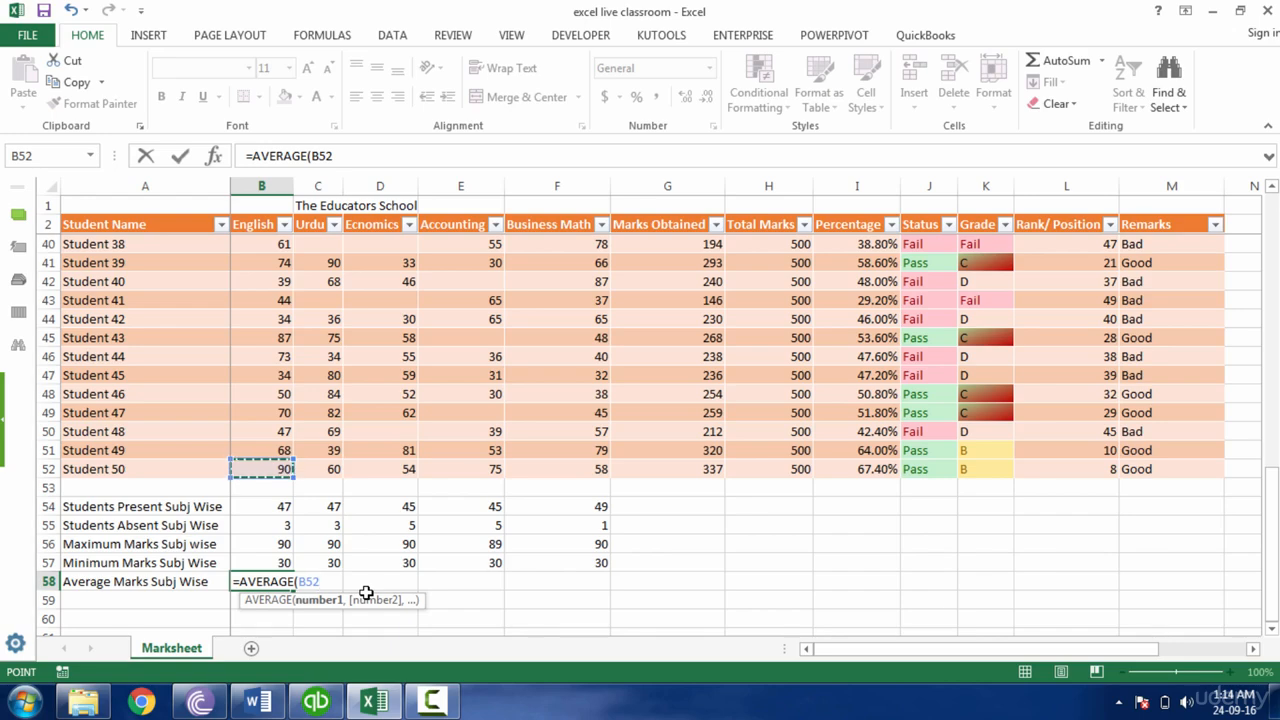
key("ctrl+shift+Up")
key("ctrl+shift+Up")
key("ctrl+shift+Up")
key("ctrl+shift+Up")
key("ctrl+shift+Up")
key("ctrl+shift+Up")
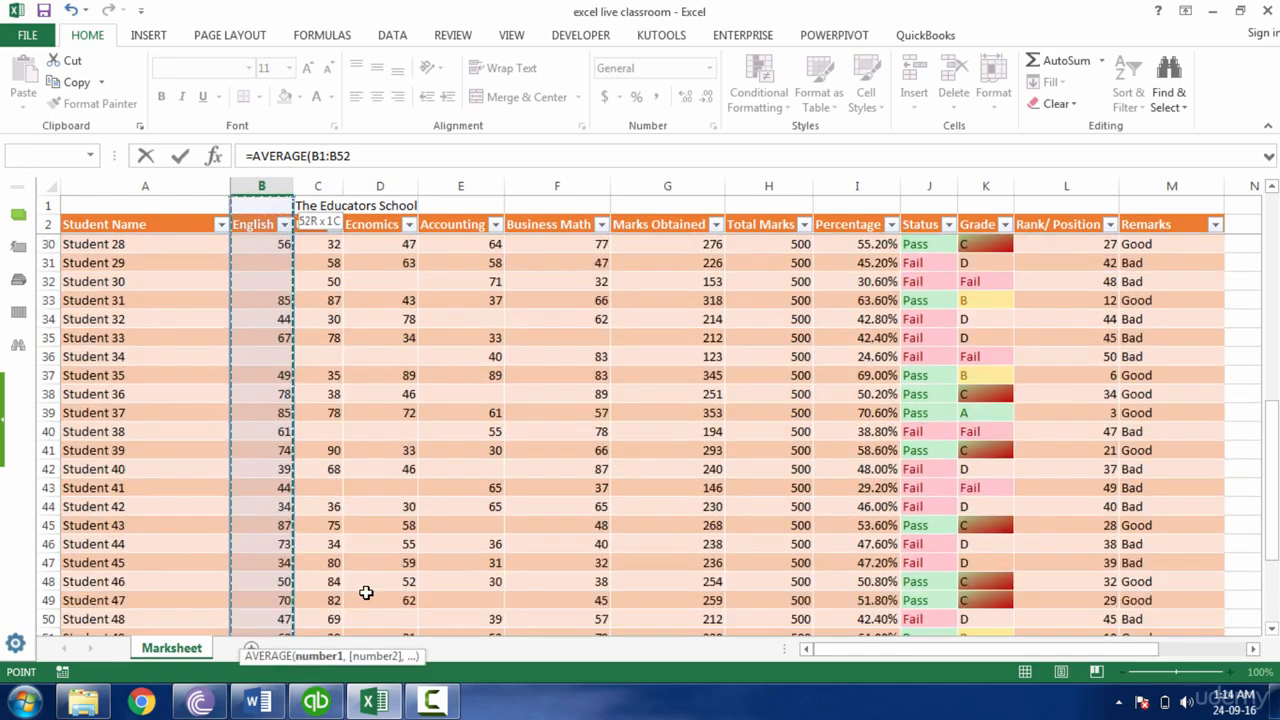
key("shift+Down")
key("shift+Down")
key("Return")
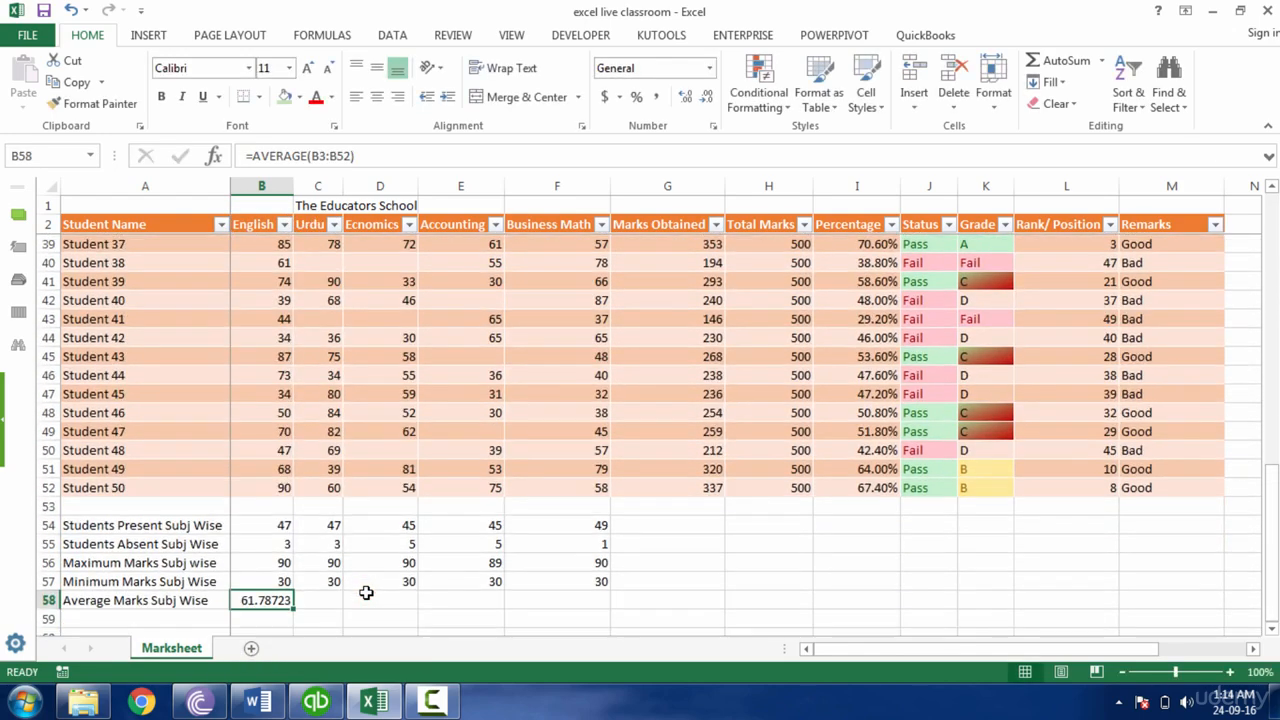
- Fill the AVERAGE formula from B58 across to F58 for the other four subjects
key("shift+Right")
key("shift+Right")
key("shift+Right")
key("shift+Right")
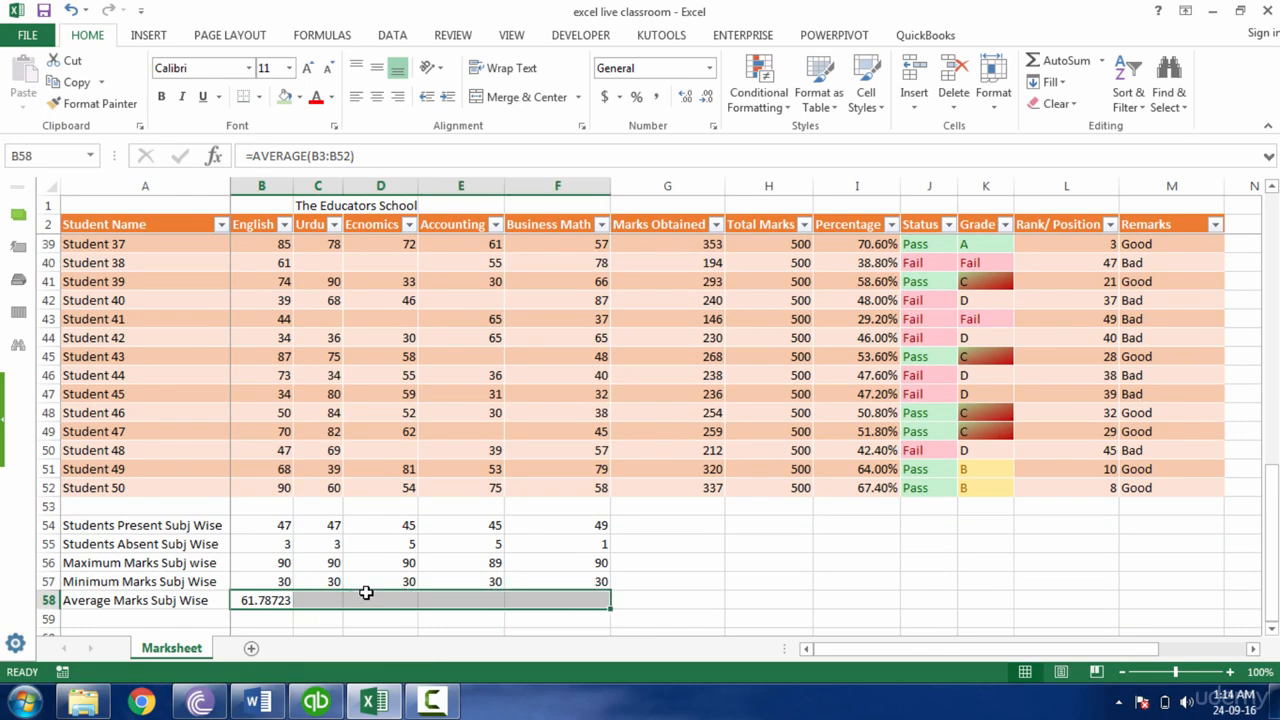
key("ctrl+r")
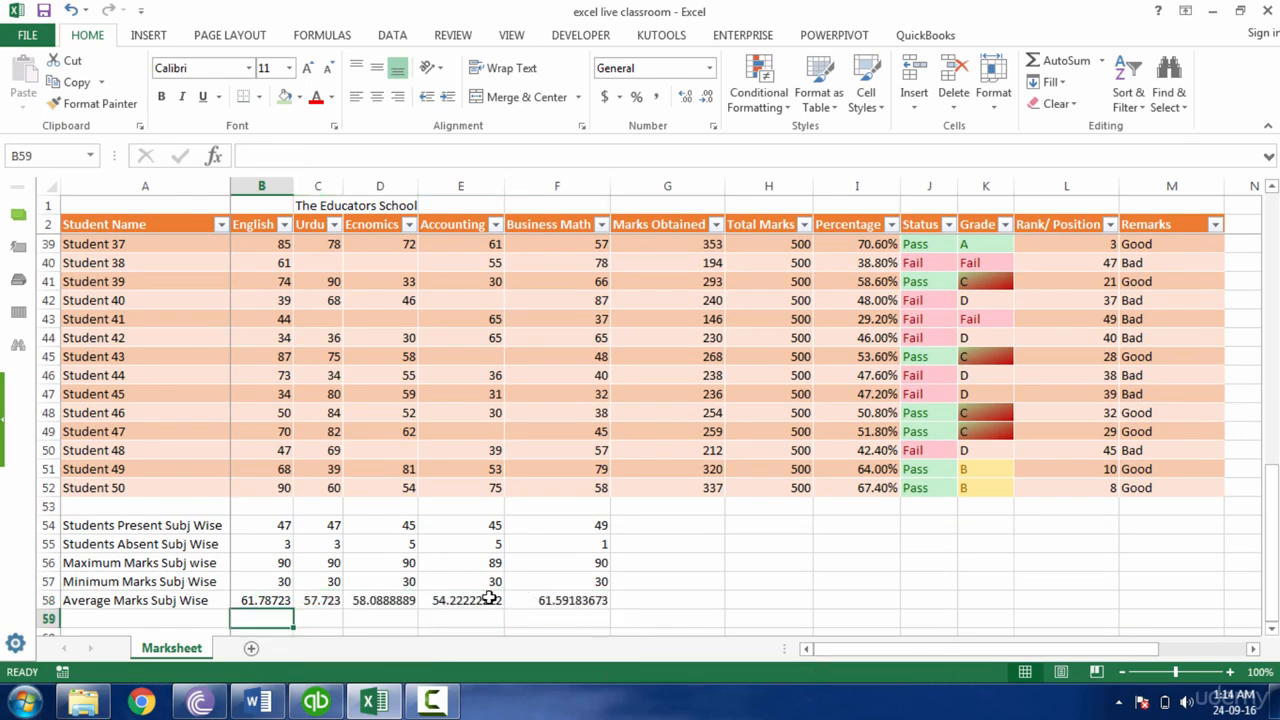
- Reduce the average marks in B58:F58 to two decimal places
left_click(480, 601)
left_click(572, 601)
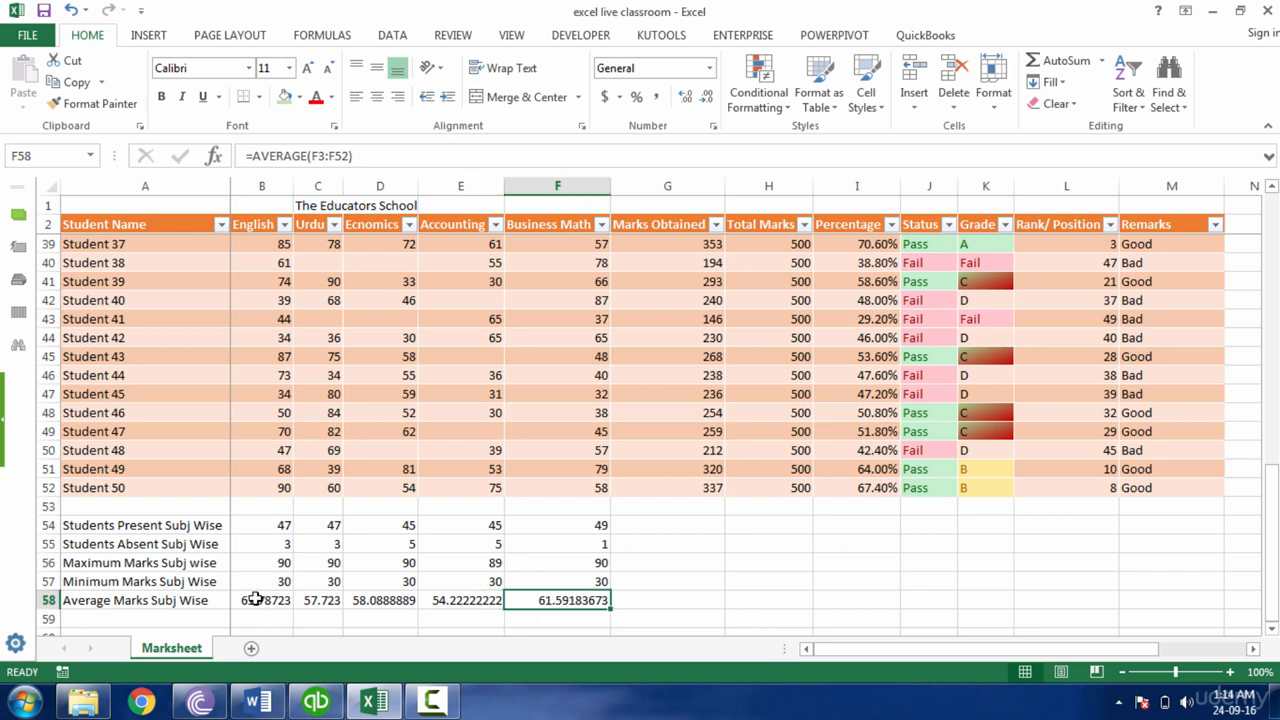
left_click_drag(252, 604, 561, 600)
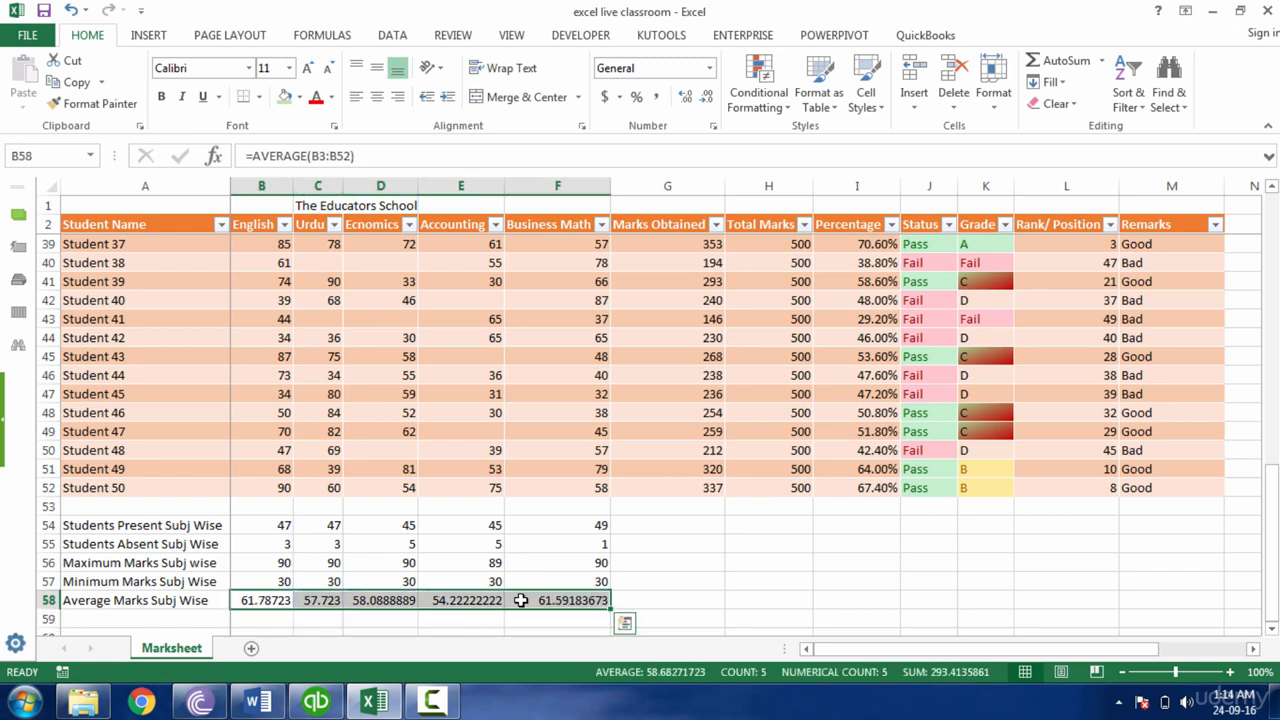
left_click(706, 100)
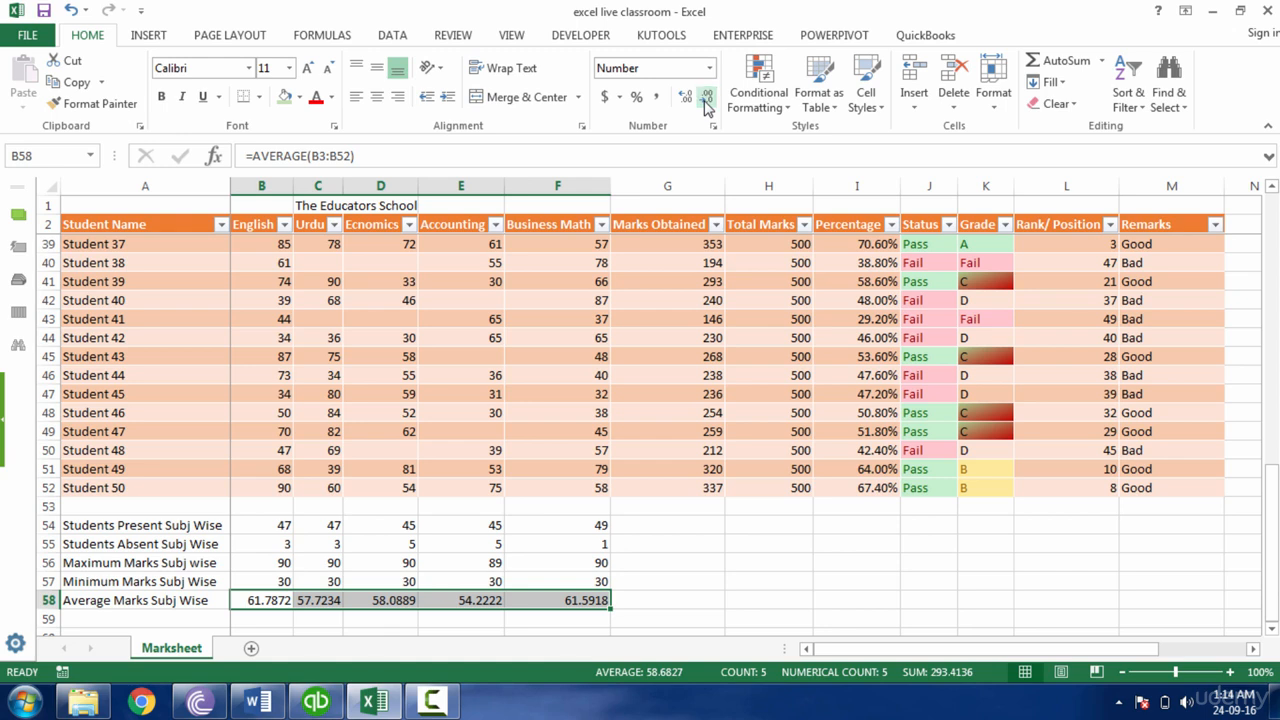
left_click(706, 101)
left_click(706, 101)
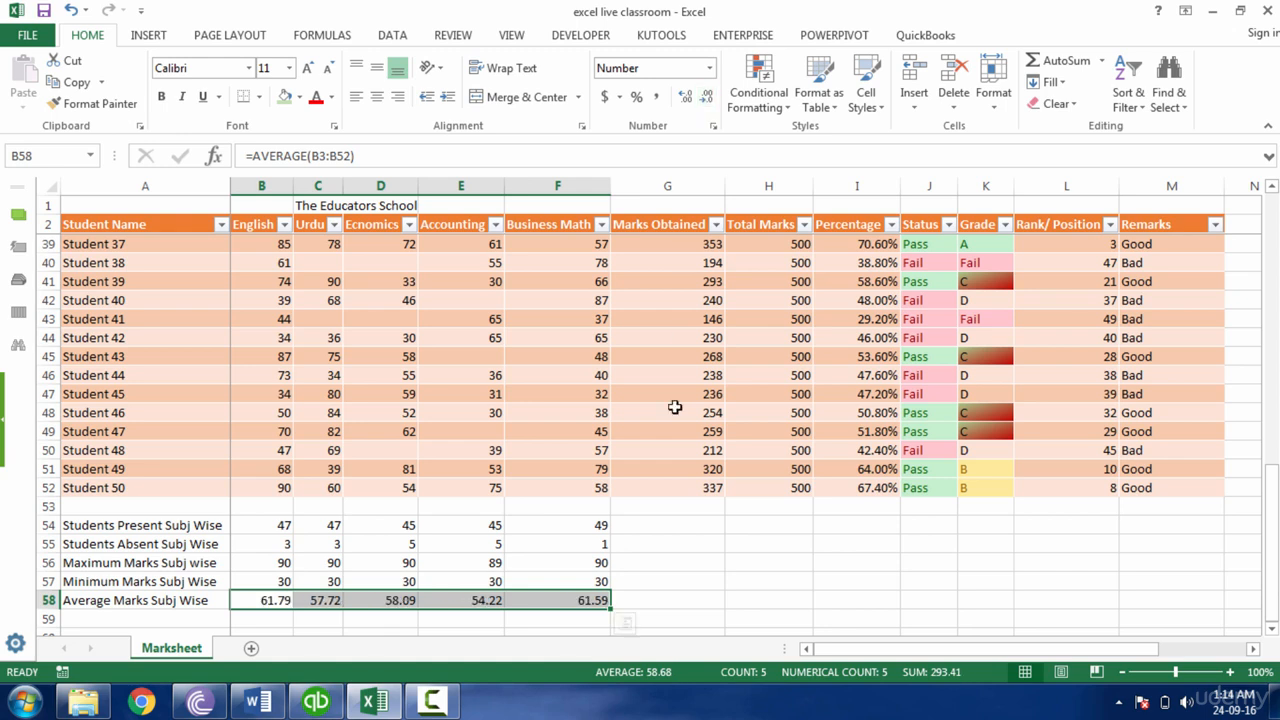
- Convert the summary block A54:F58 into a table without using its first row as headers
left_click(639, 583)
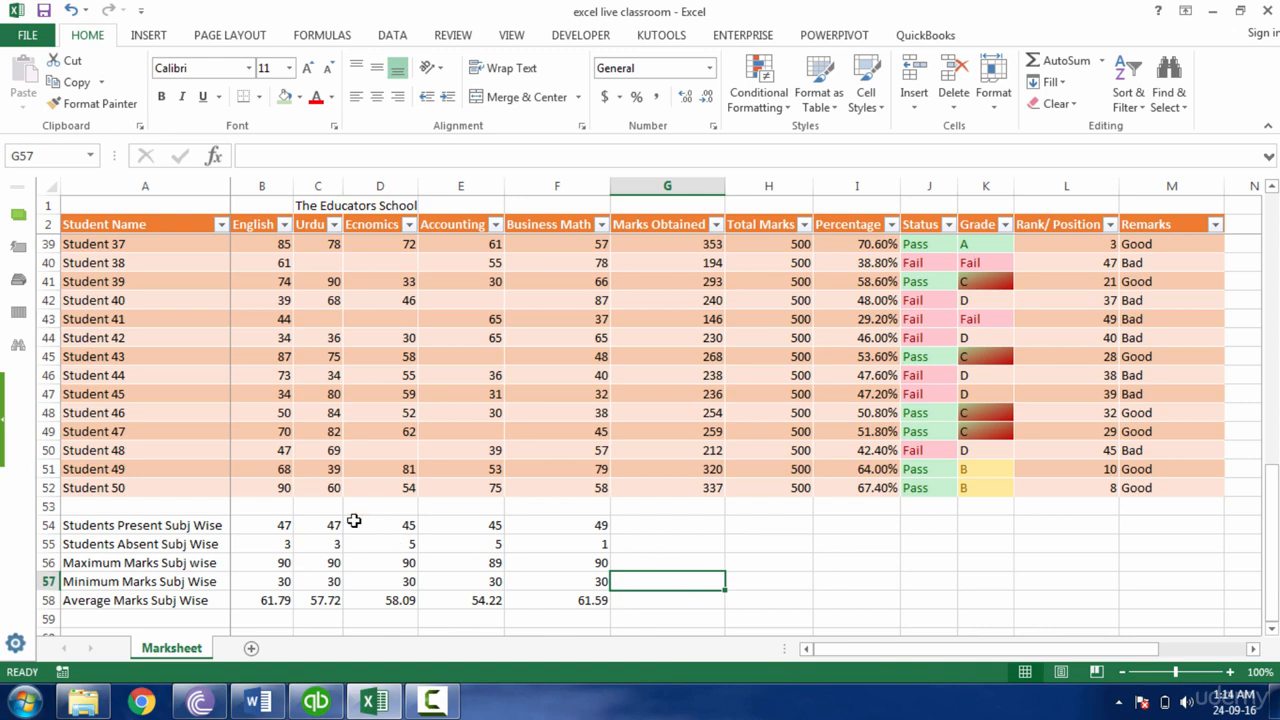
left_click_drag(165, 525, 580, 602)
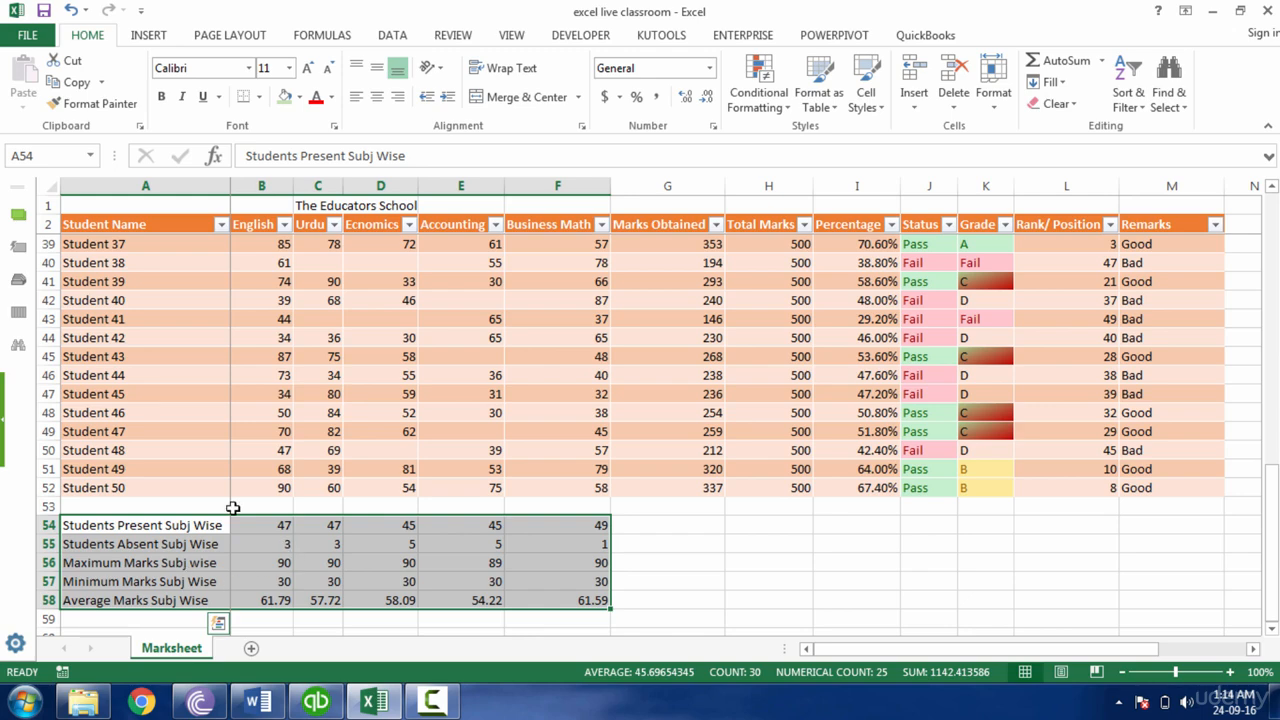
key("ctrl+t")
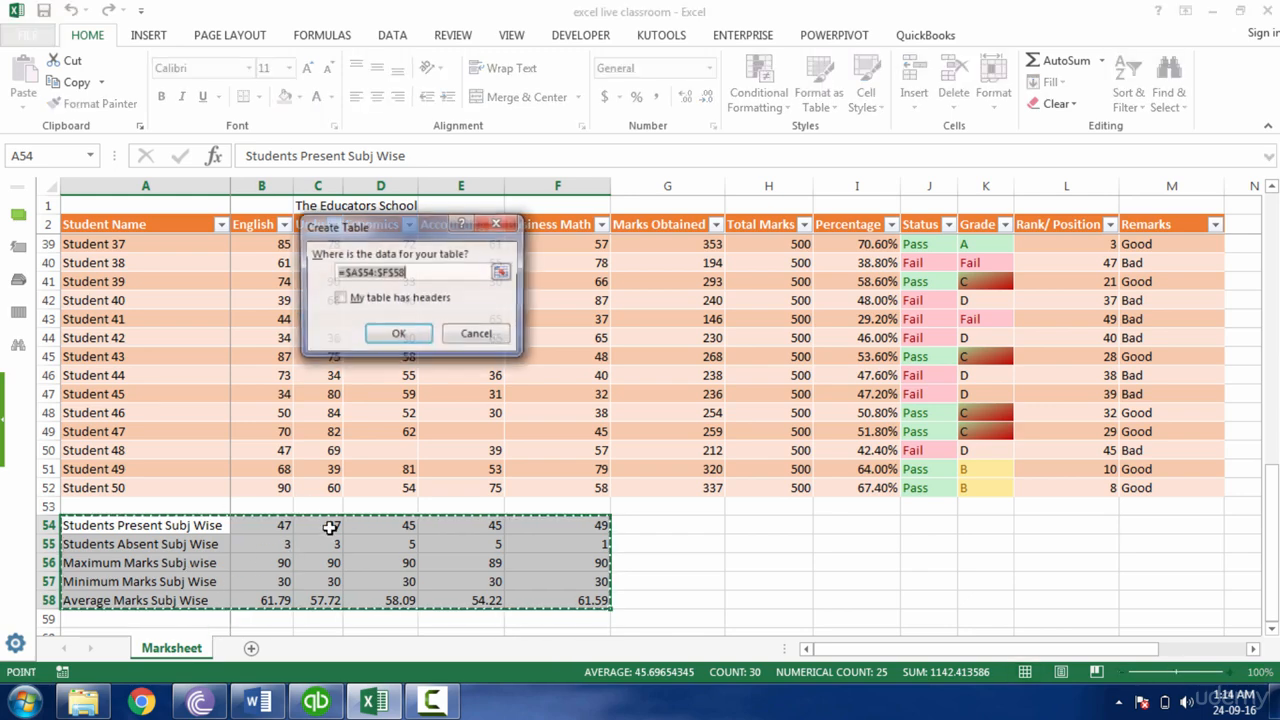
key("Return")
left_click(443, 557)
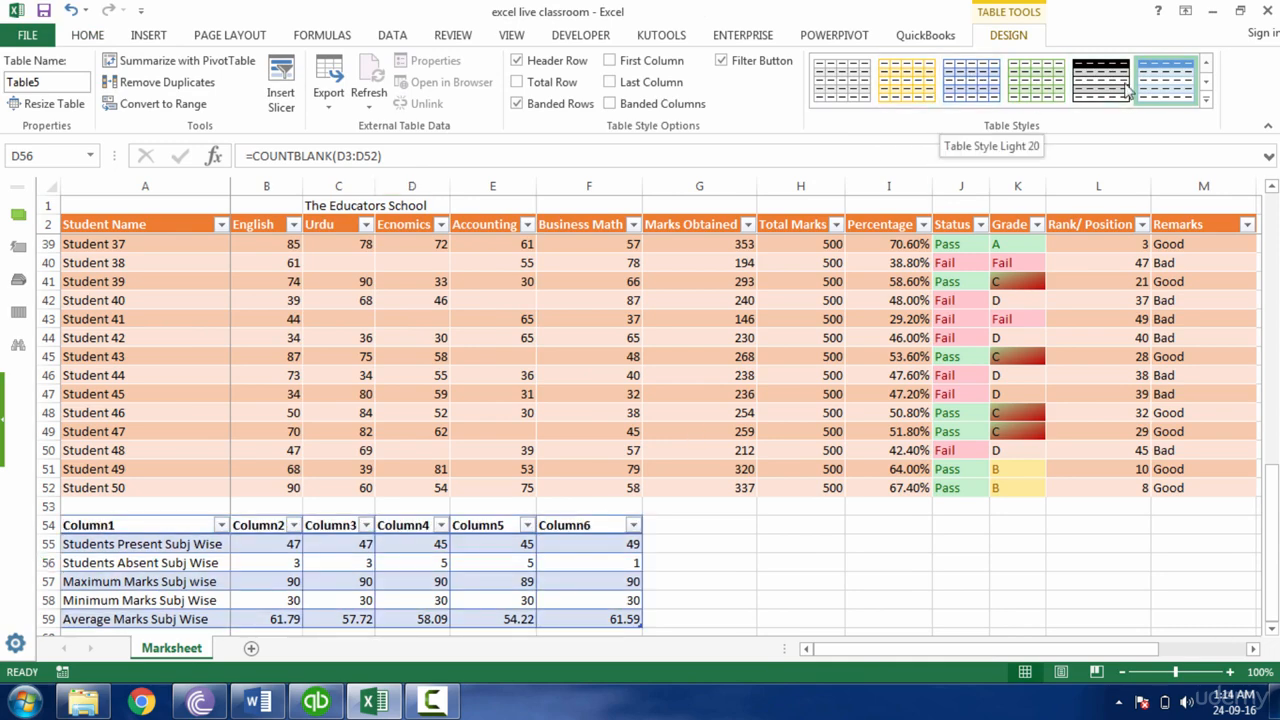
- Apply the orange banded medium table style with light borders to the summary table, matching the marksheet's colours
left_click(1206, 99)
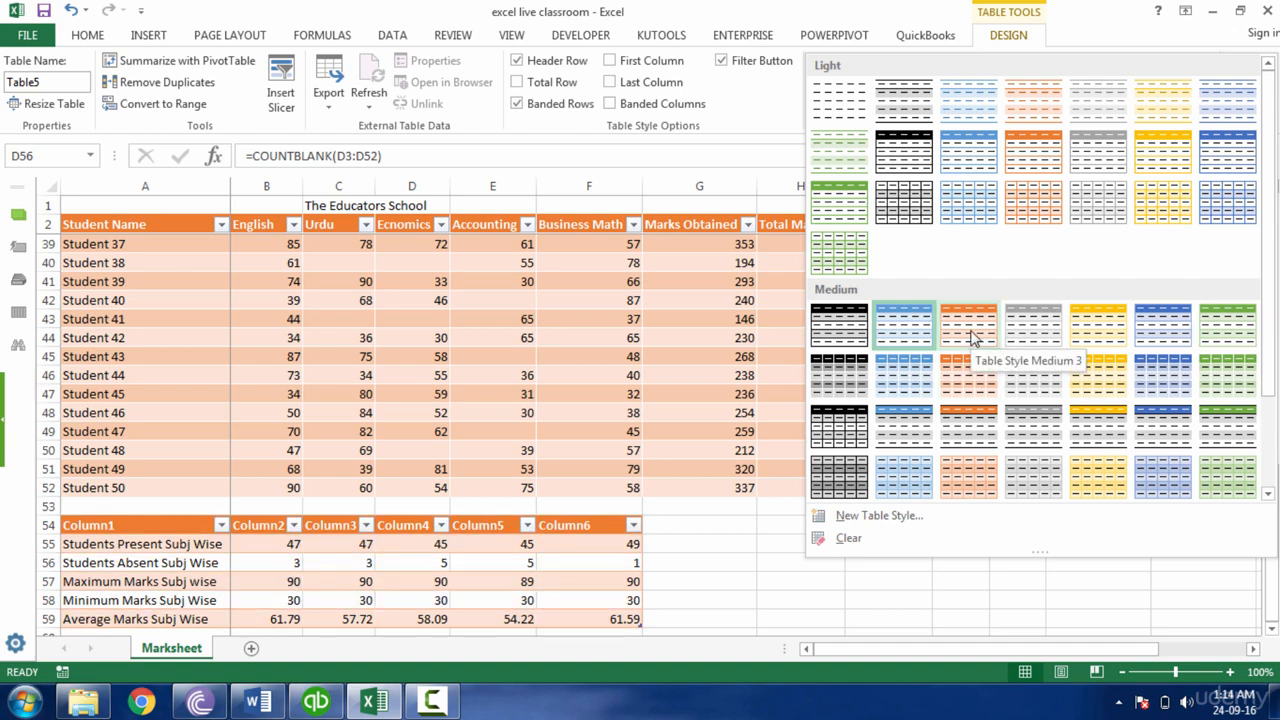
left_click(970, 475)
left_click(946, 634)
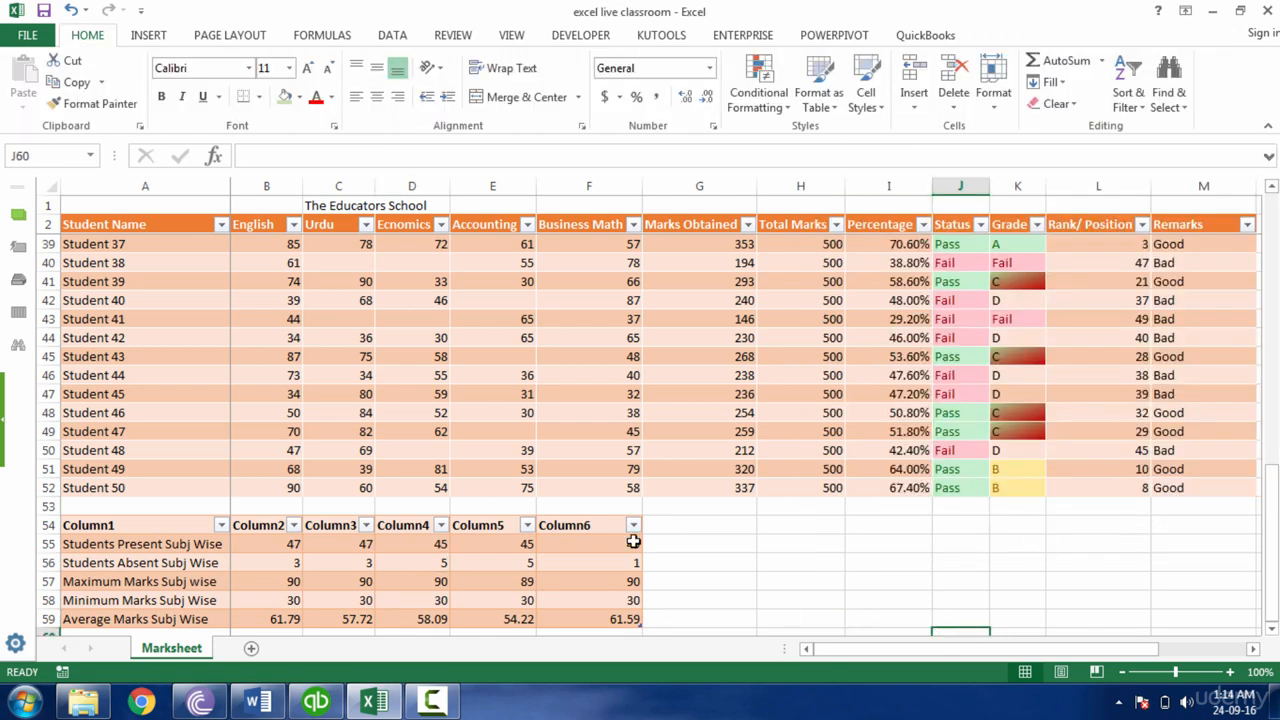
left_click(100, 527)
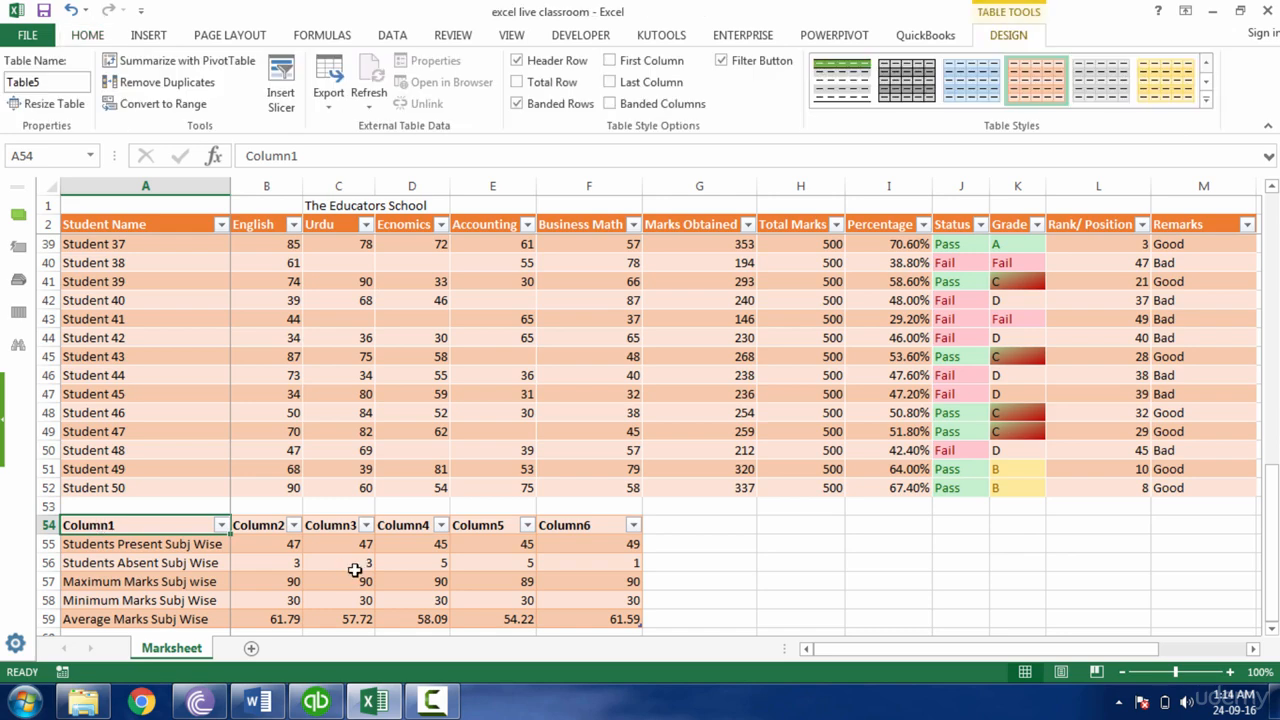
left_click(852, 604)
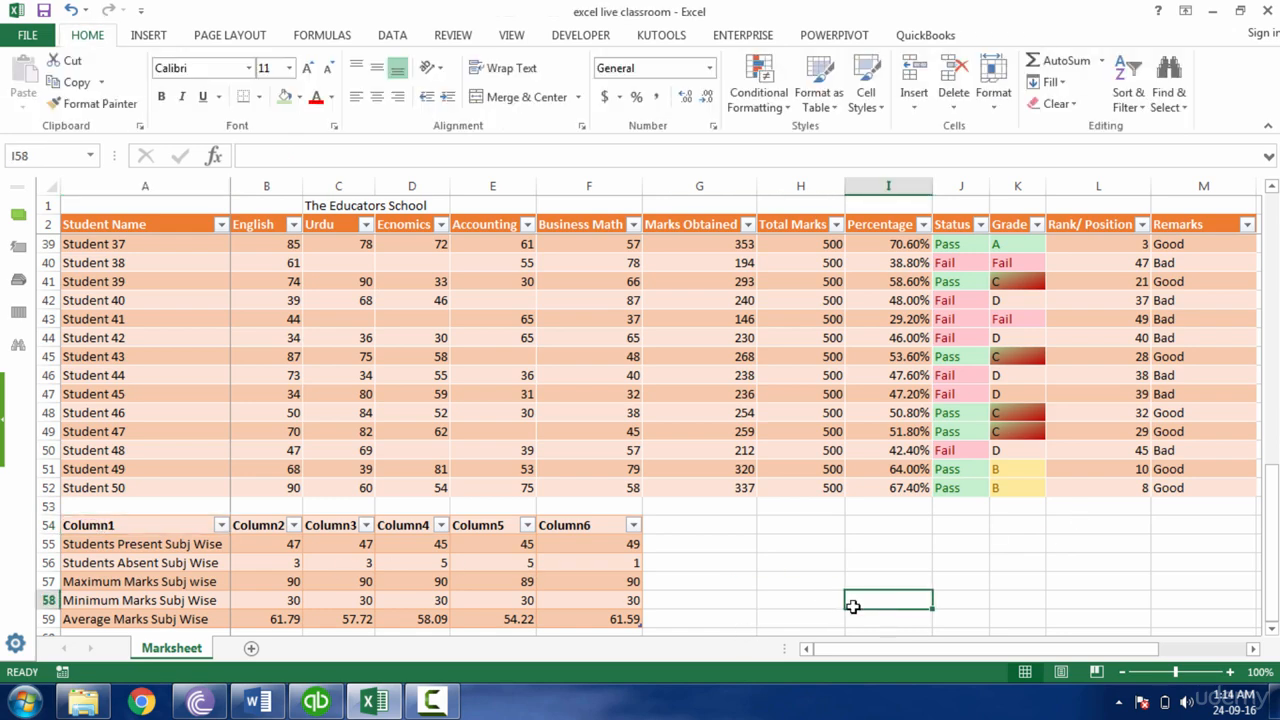
- Convert the summary table A54:F59 back to a normal range
left_click(198, 524)
left_click(282, 545)
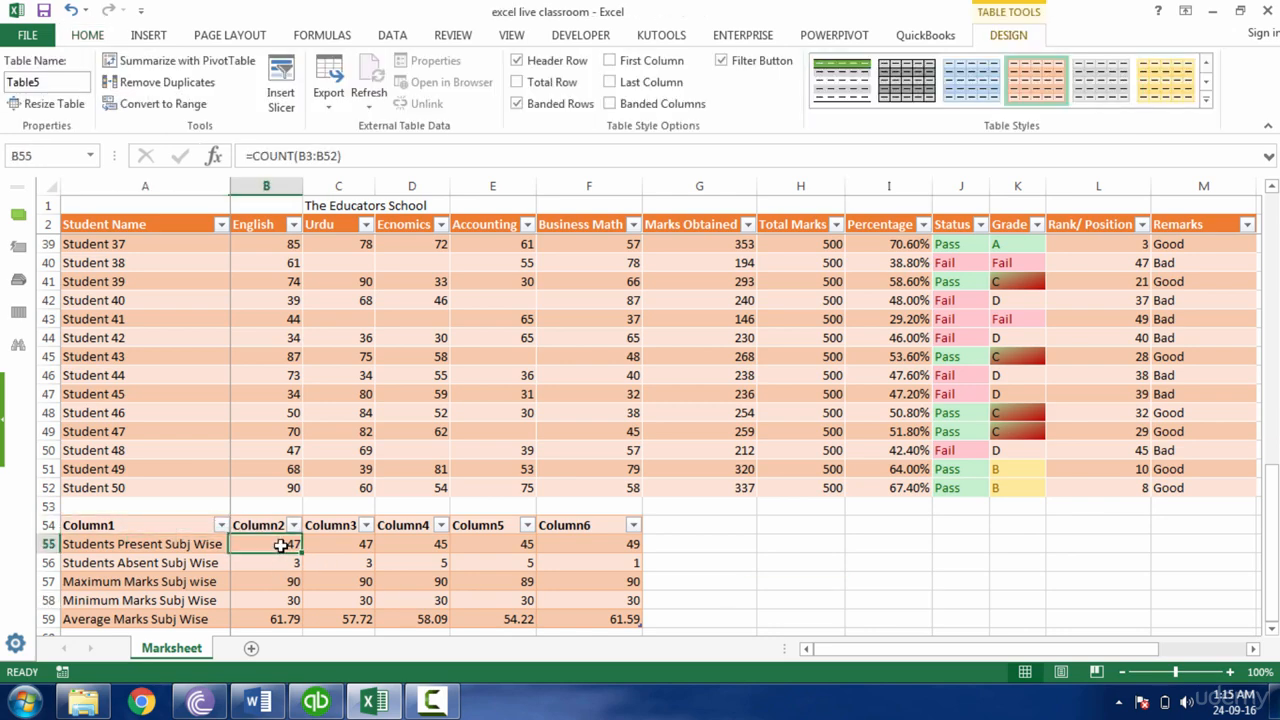
left_click(171, 525)
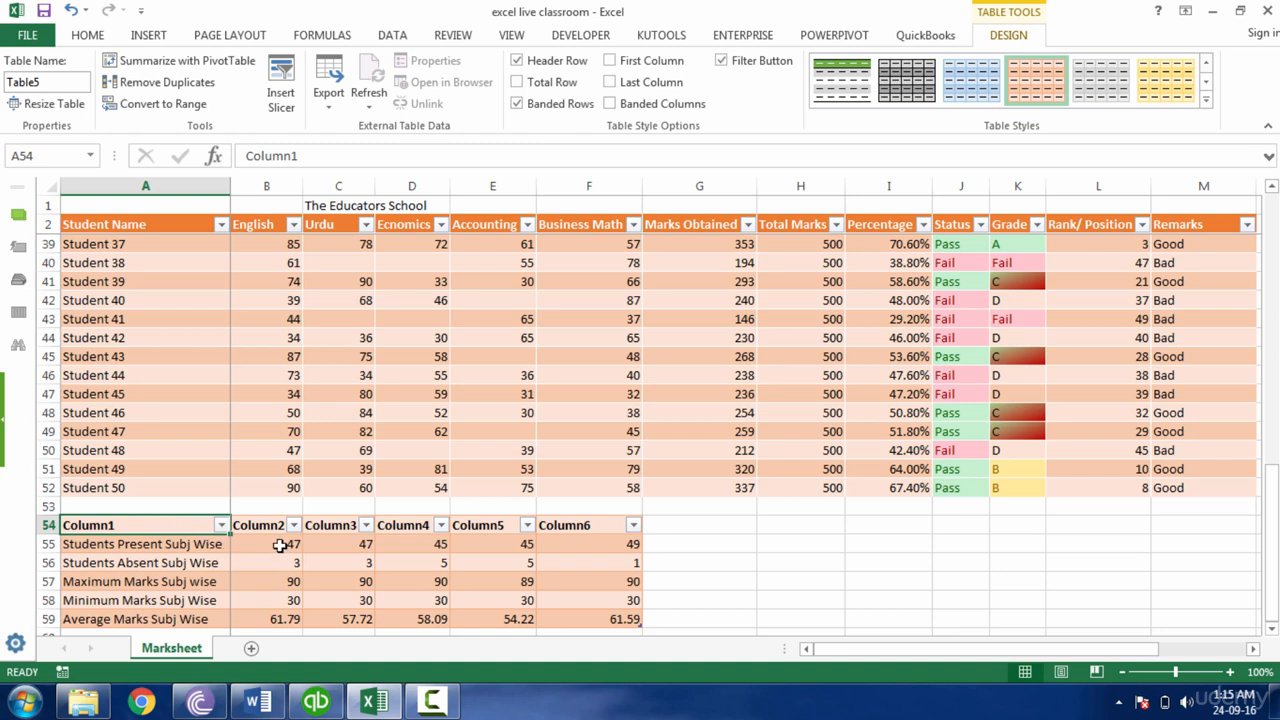
key("ctrl+shift+Right")
key("ctrl+shift+Down")
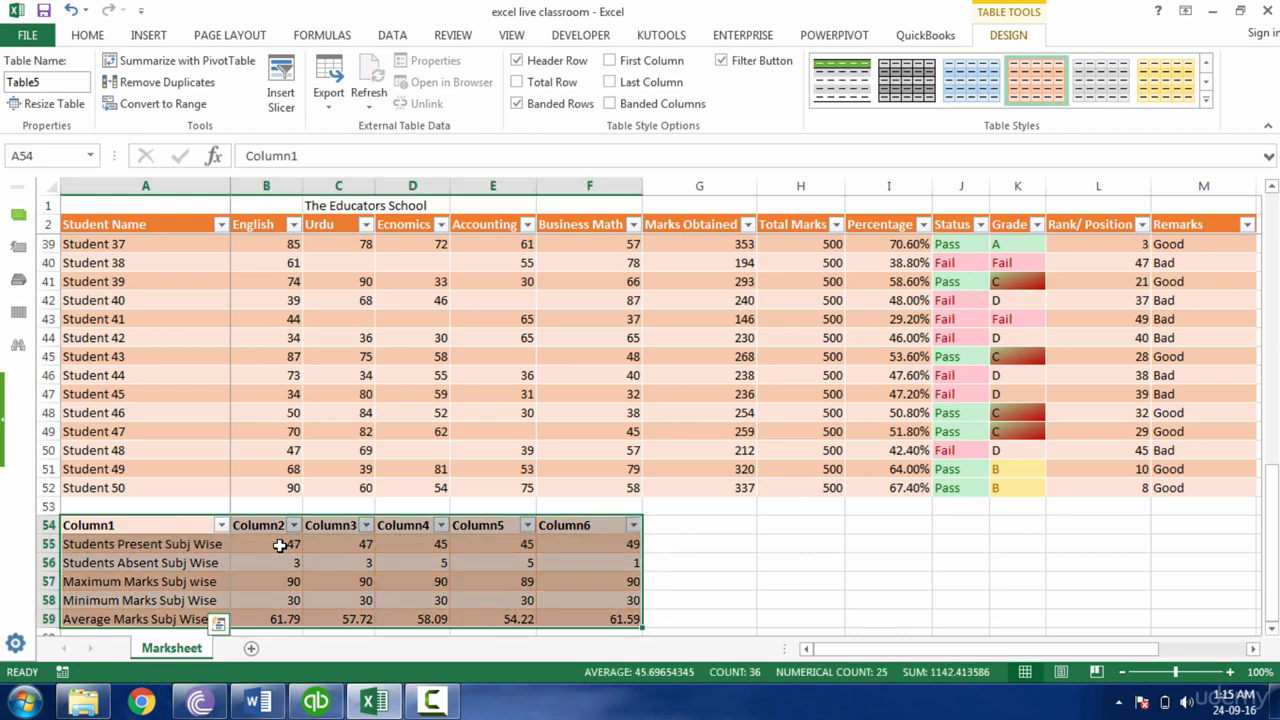
right_click(439, 591)
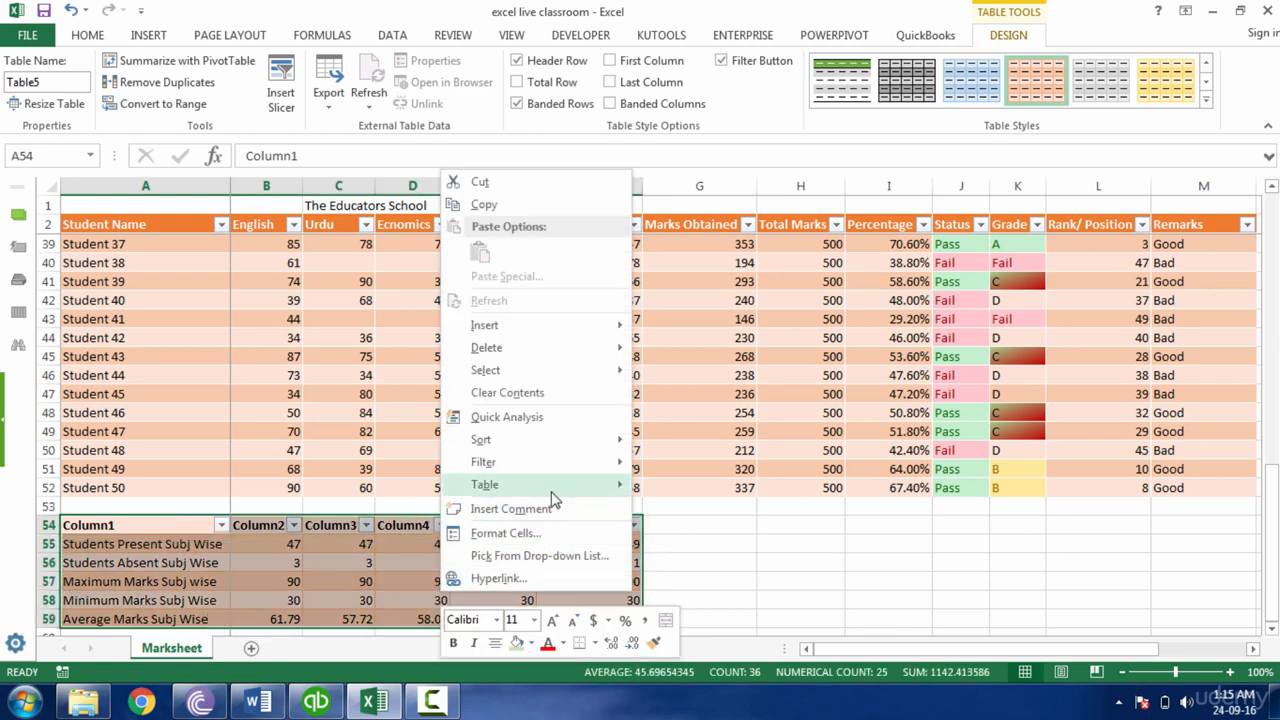
mouse_move(556, 498)
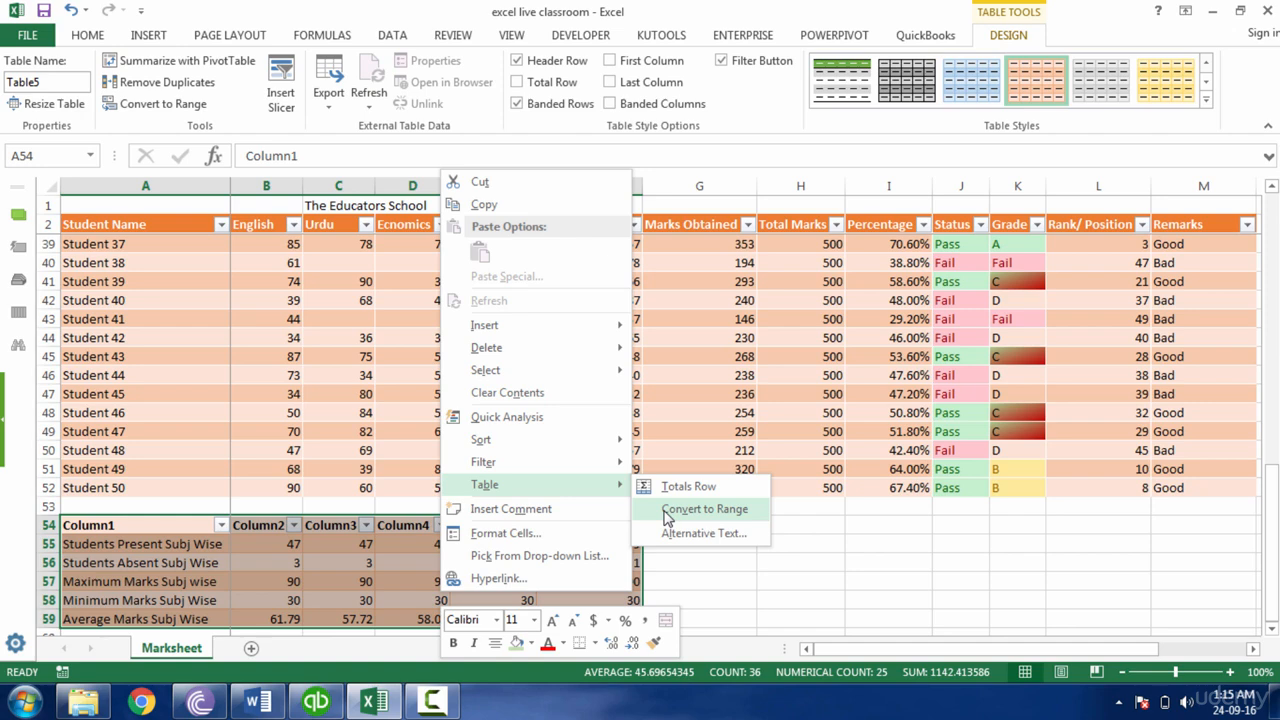
left_click(704, 509)
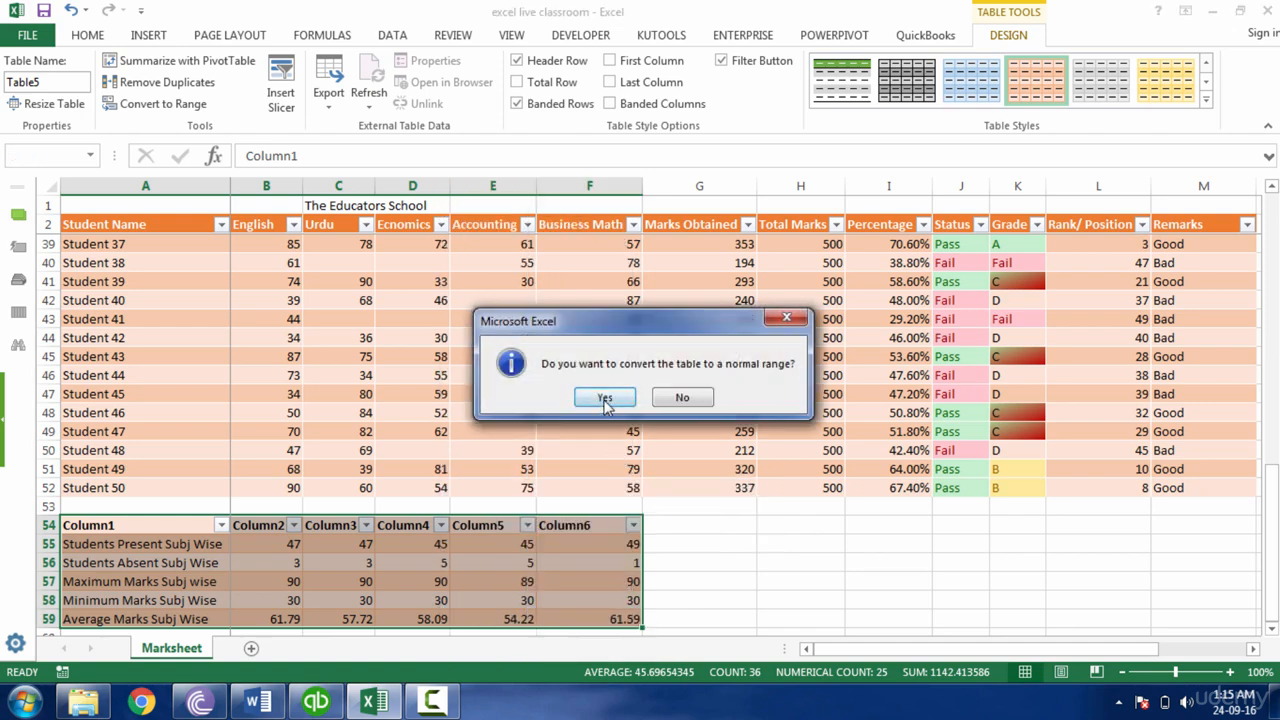
left_click(605, 398)
left_click(529, 578)
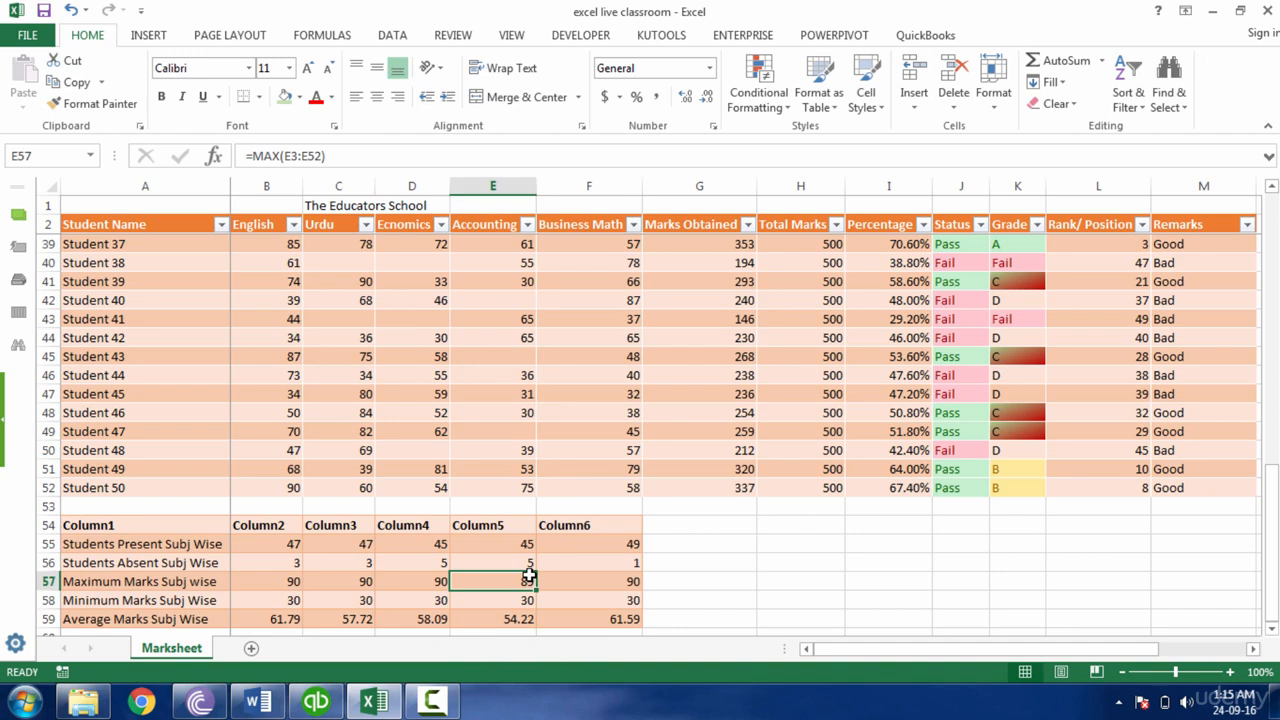
left_click(366, 565)
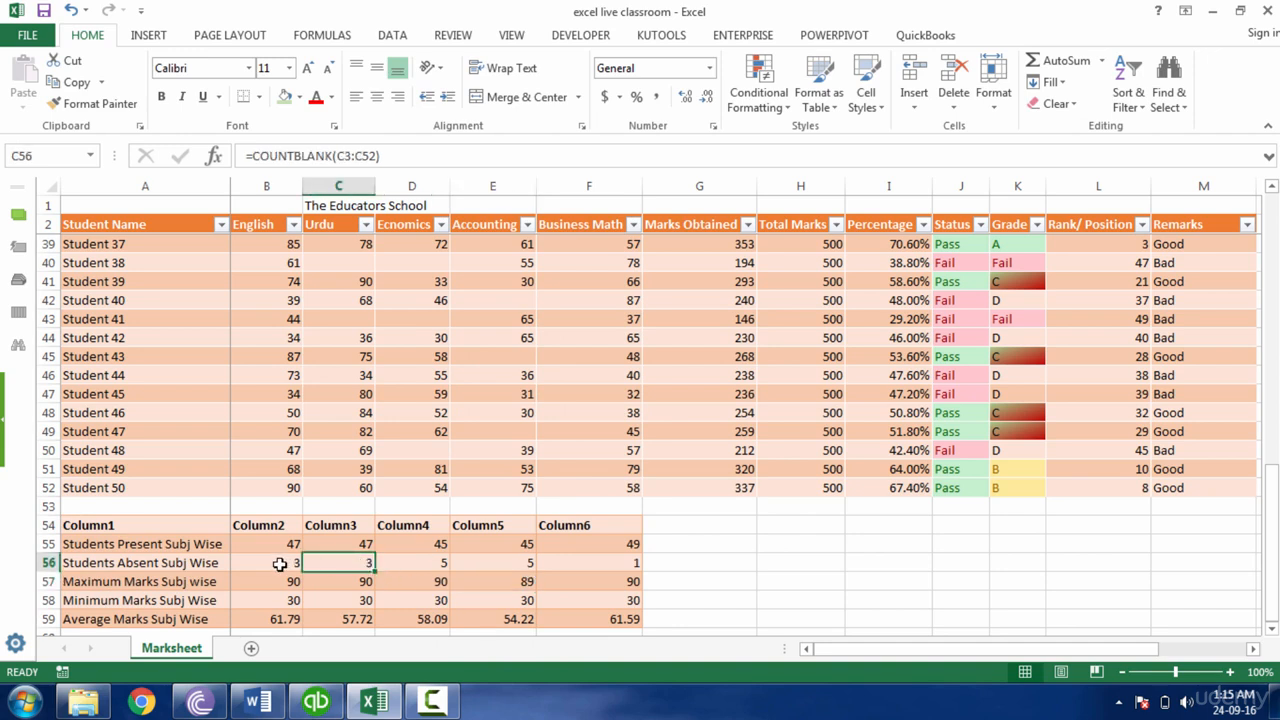
- Clear the English marks of Student 11 in B13 and Student 6 in B8
left_click(310, 357)
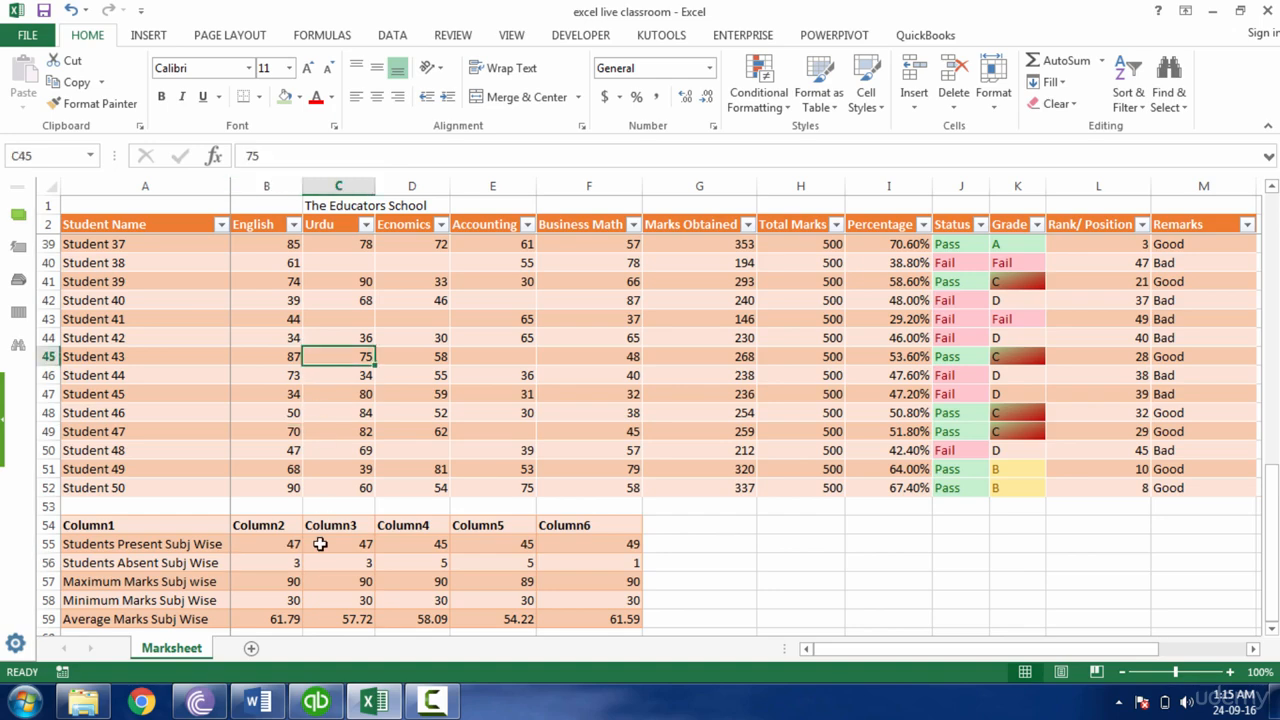
left_click(291, 451)
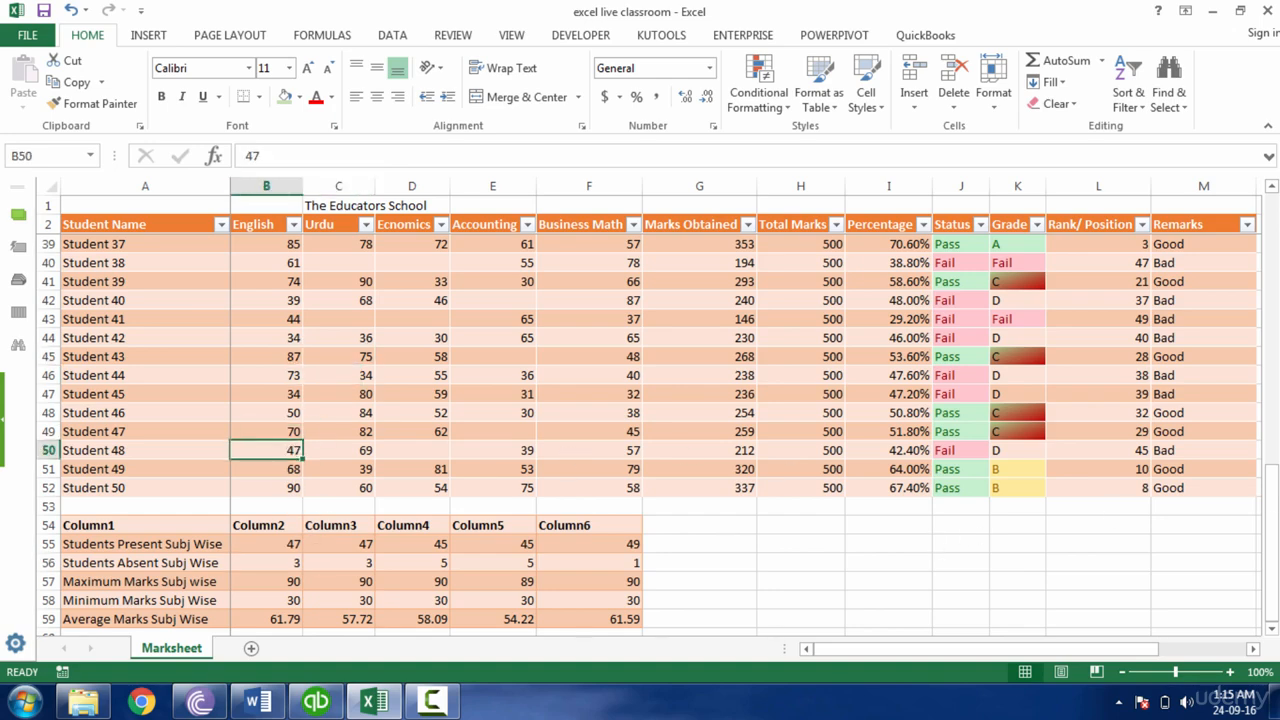
left_click_drag(1271, 540, 1271, 270)
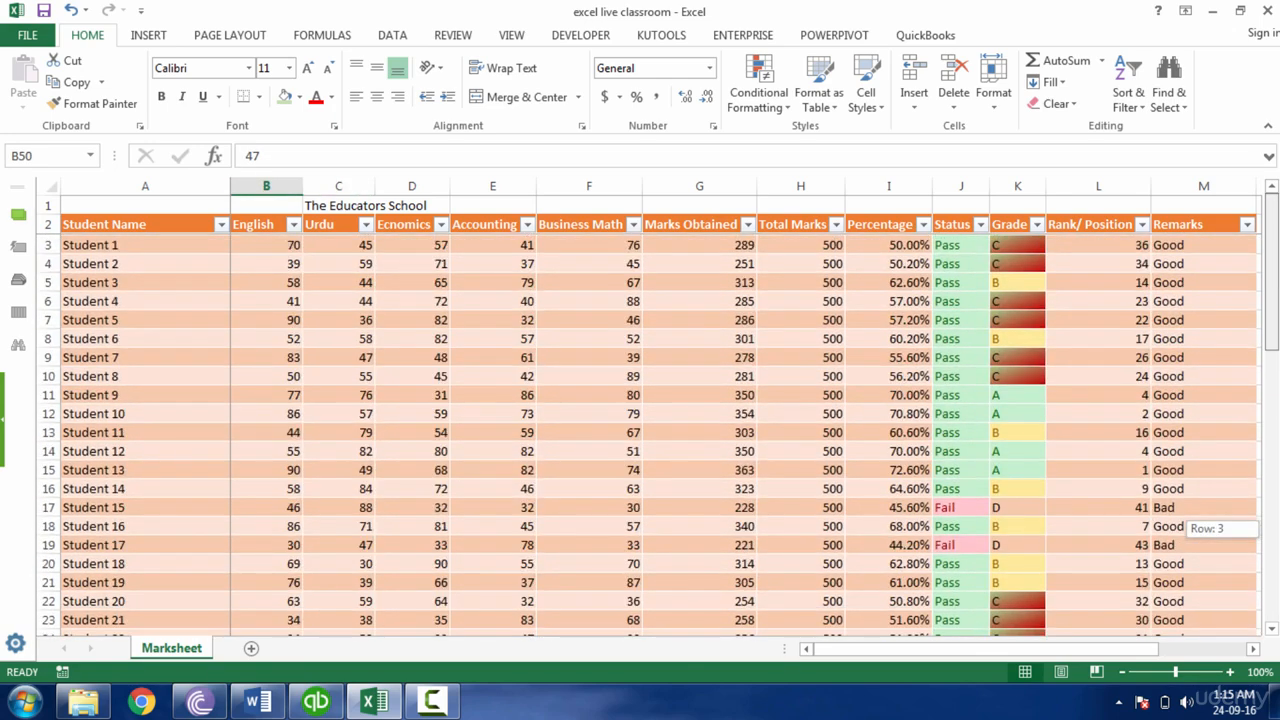
left_click(281, 426)
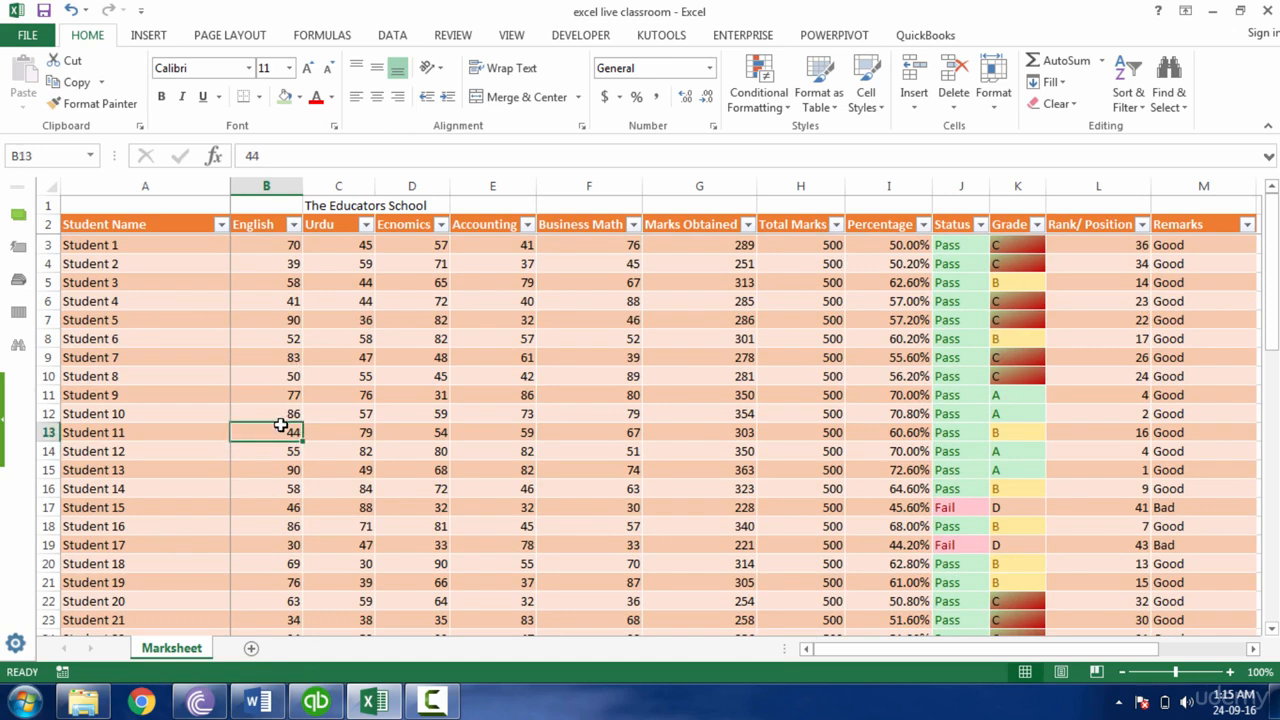
key("Delete")
left_click(289, 336)
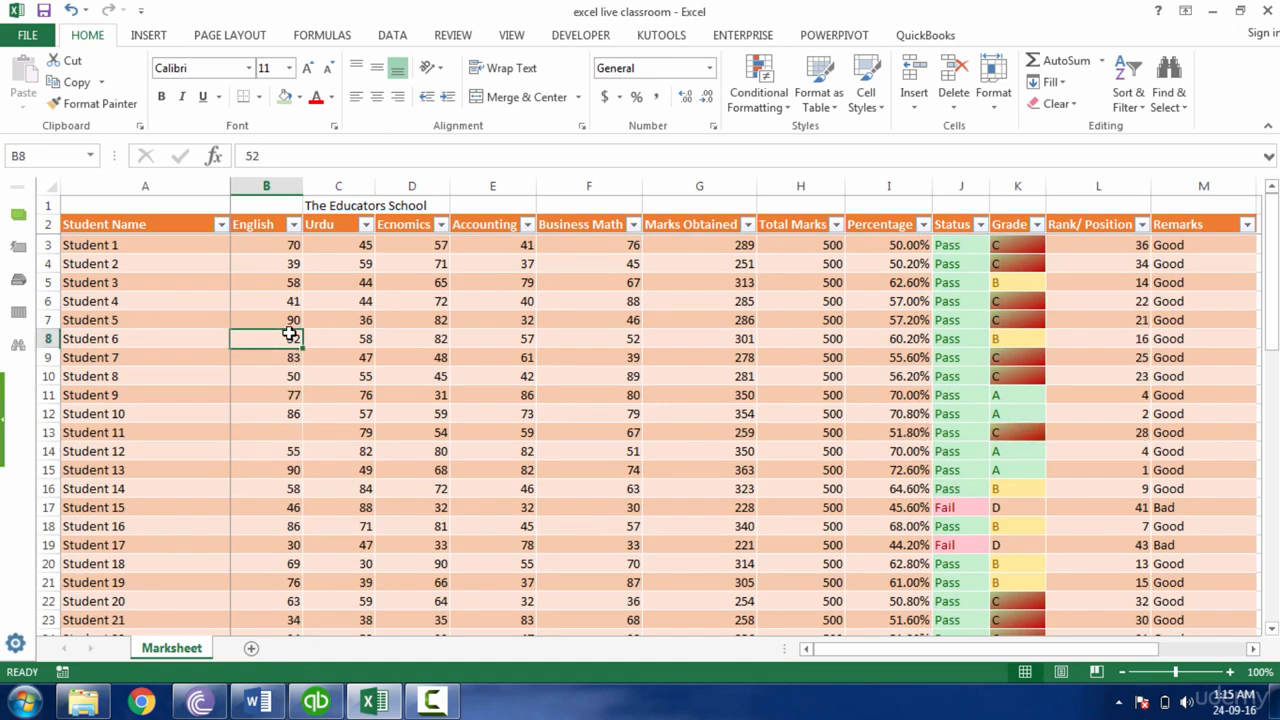
key("Delete")
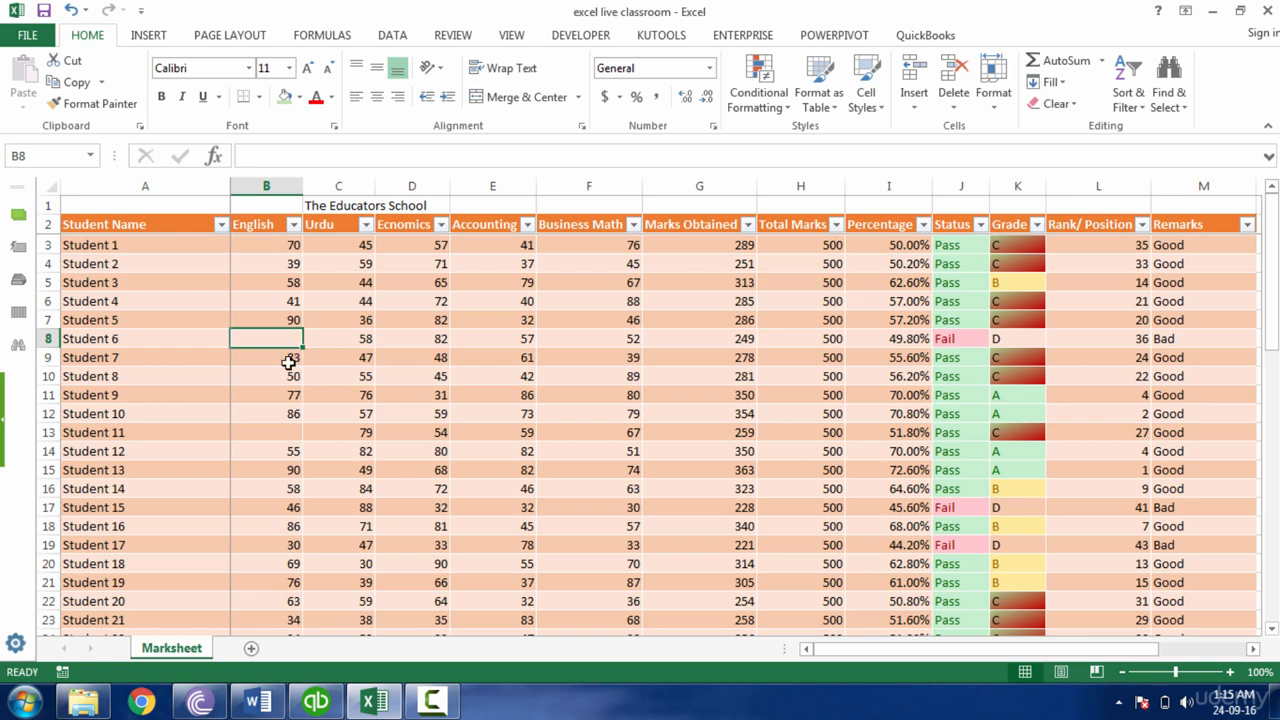
left_click(294, 357)
left_click(295, 335)
left_click(288, 248)
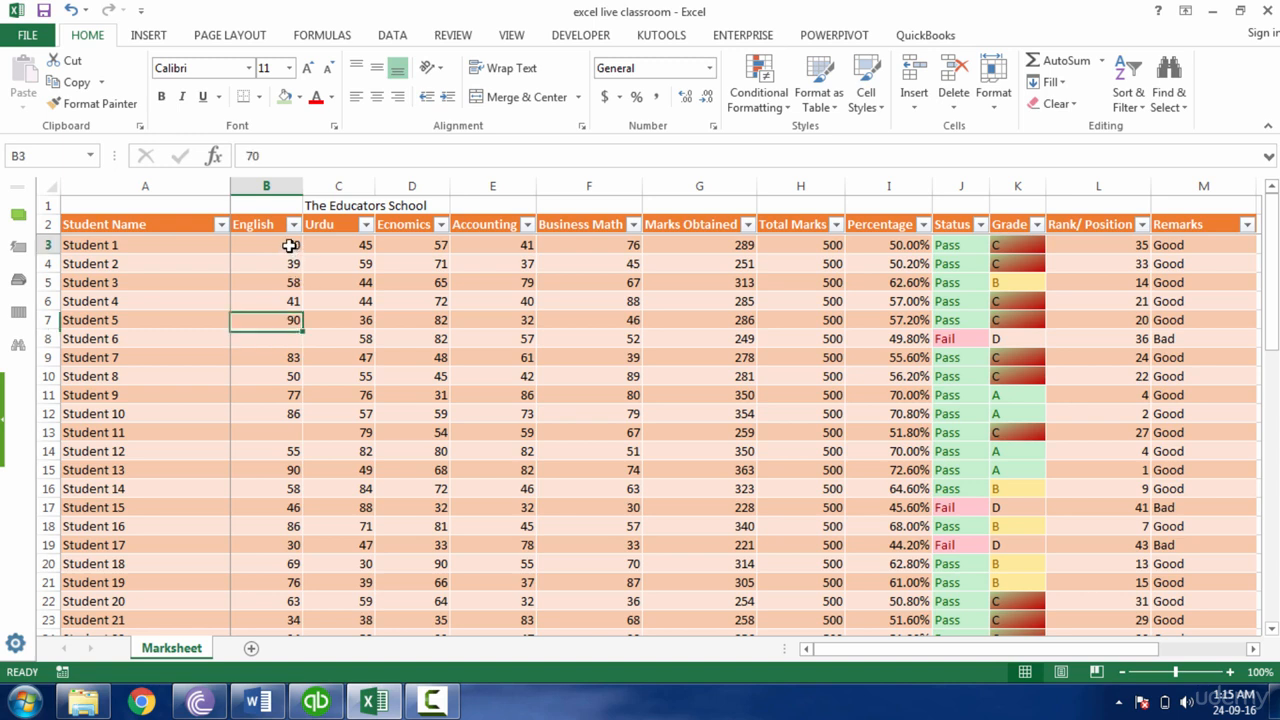
left_click(288, 340)
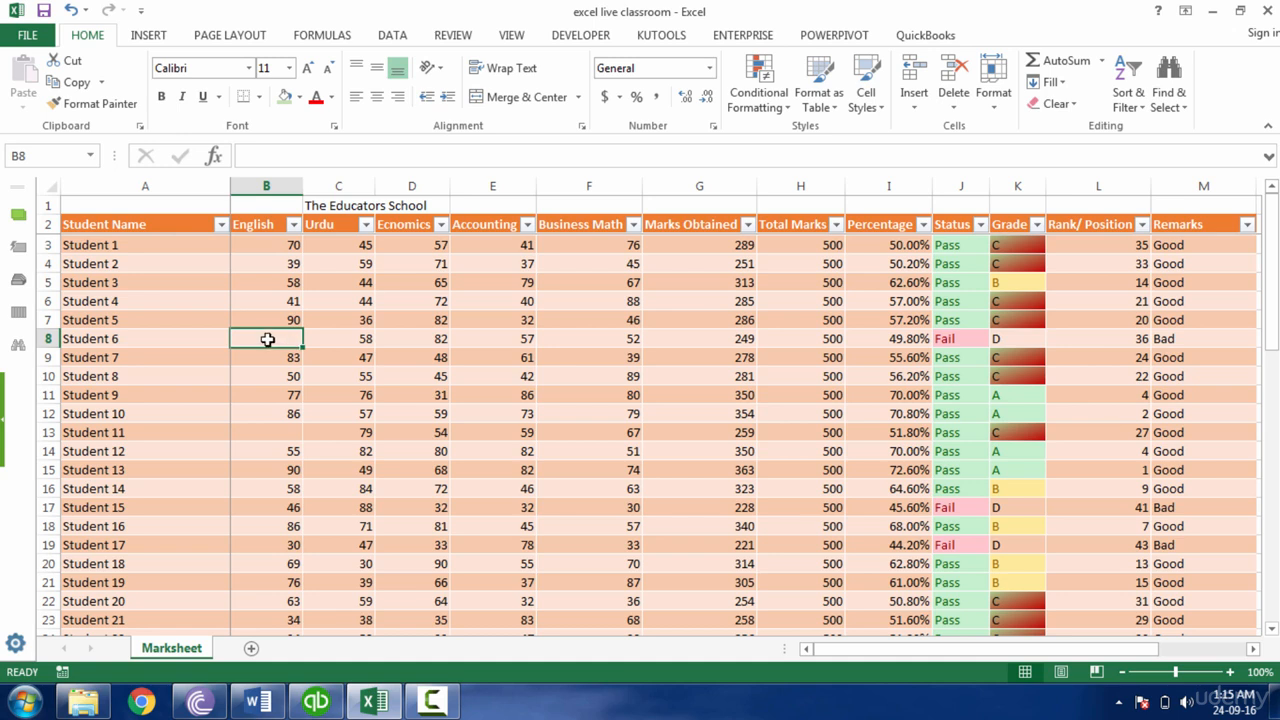
- Replace all blank cells in the marks range B3:F52 with A
left_click(287, 247)
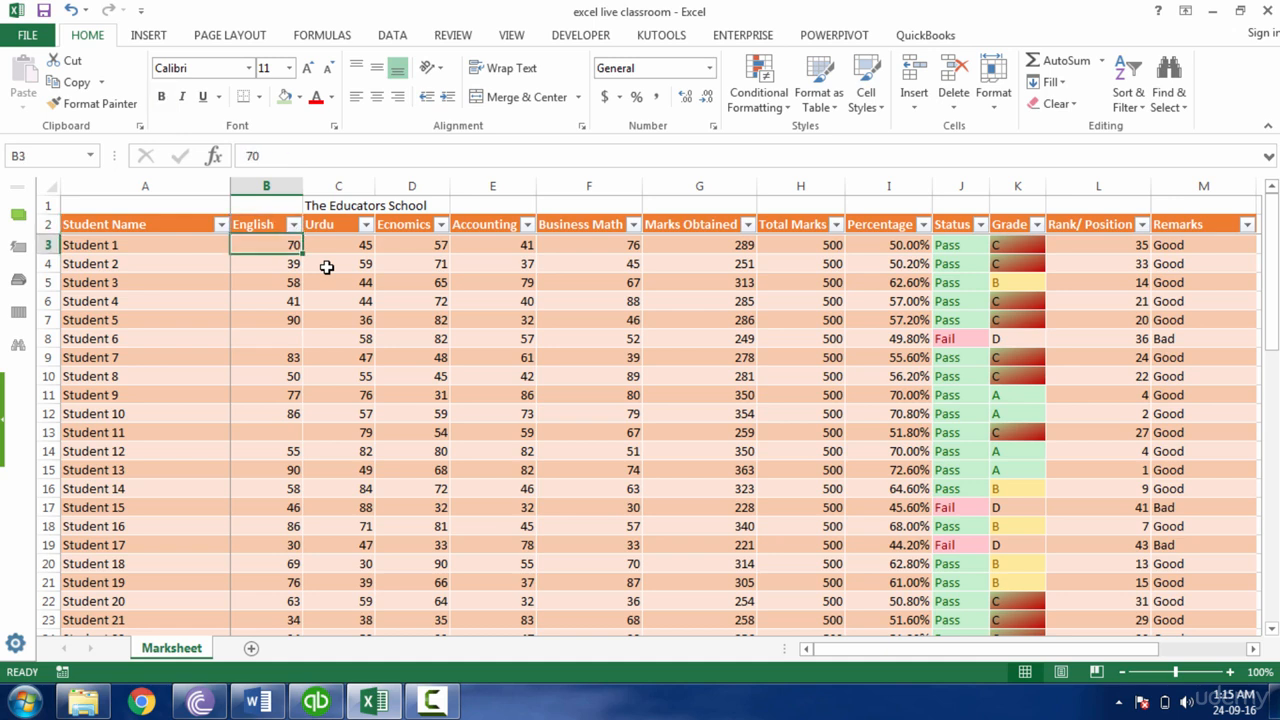
key("shift+Right")
key("shift+Right")
key("shift+Right")
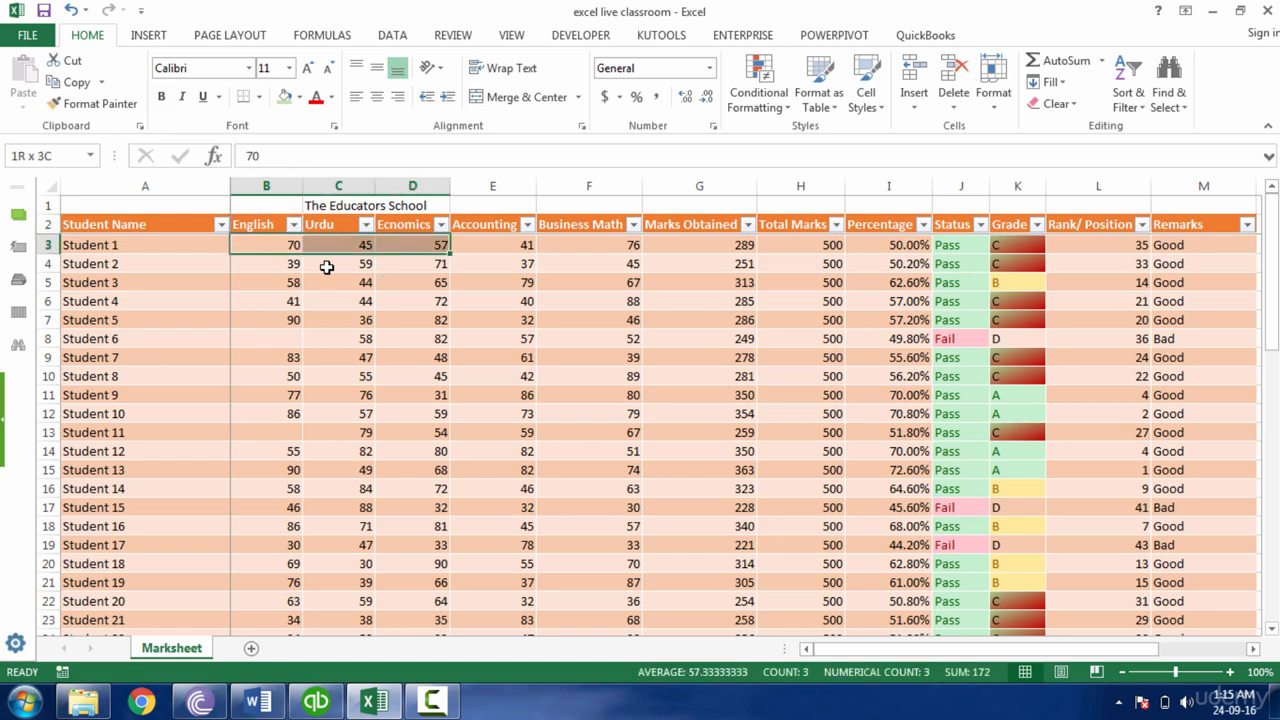
key("shift+Right")
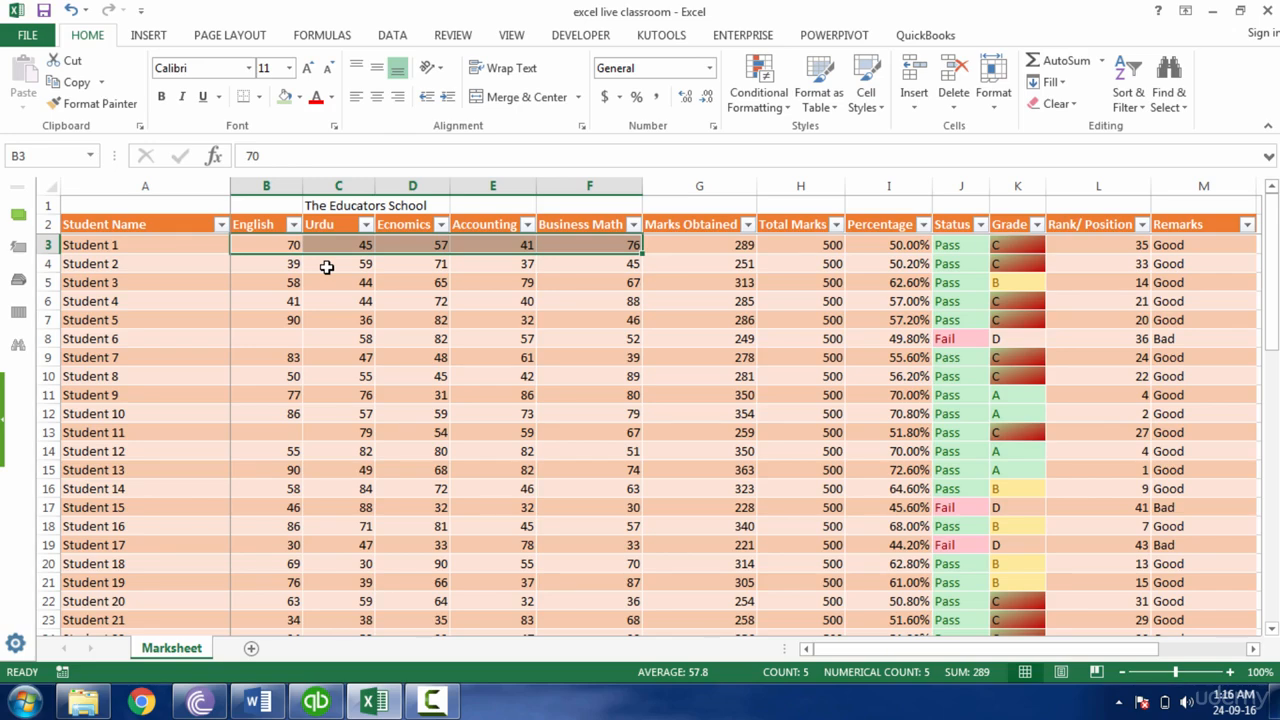
key("shift+Down")
key("shift+Down")
key("shift+Down")
key("shift+Down")
key("shift+Down")
key("shift+Down")
key("shift+Down")
key("shift+Down")
key("shift+Down")
key("shift+Down")
key("shift+Down")
key("shift+Down")
key("shift+Down")
key("shift+Down")
key("shift+Down")
key("shift+Down")
key("shift+Down")
key("shift+Down")
key("shift+Down")
key("shift+Down")
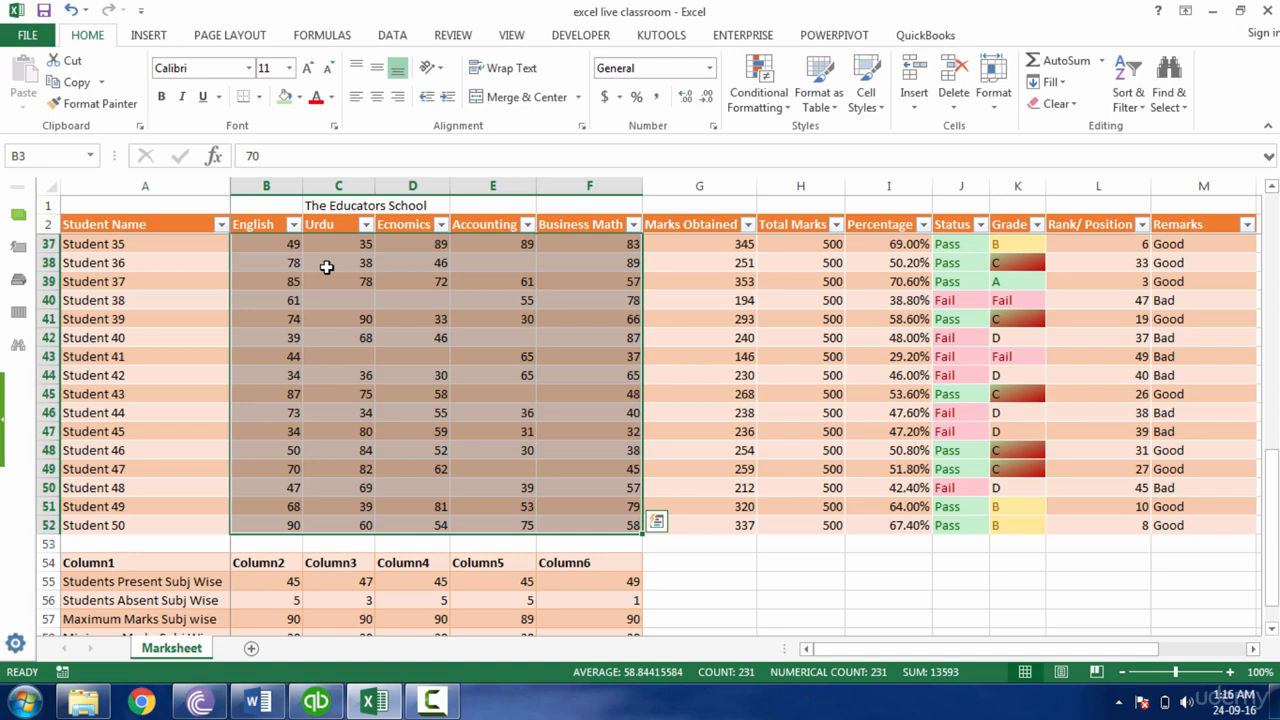
key("ctrl+f")
left_click(281, 273)
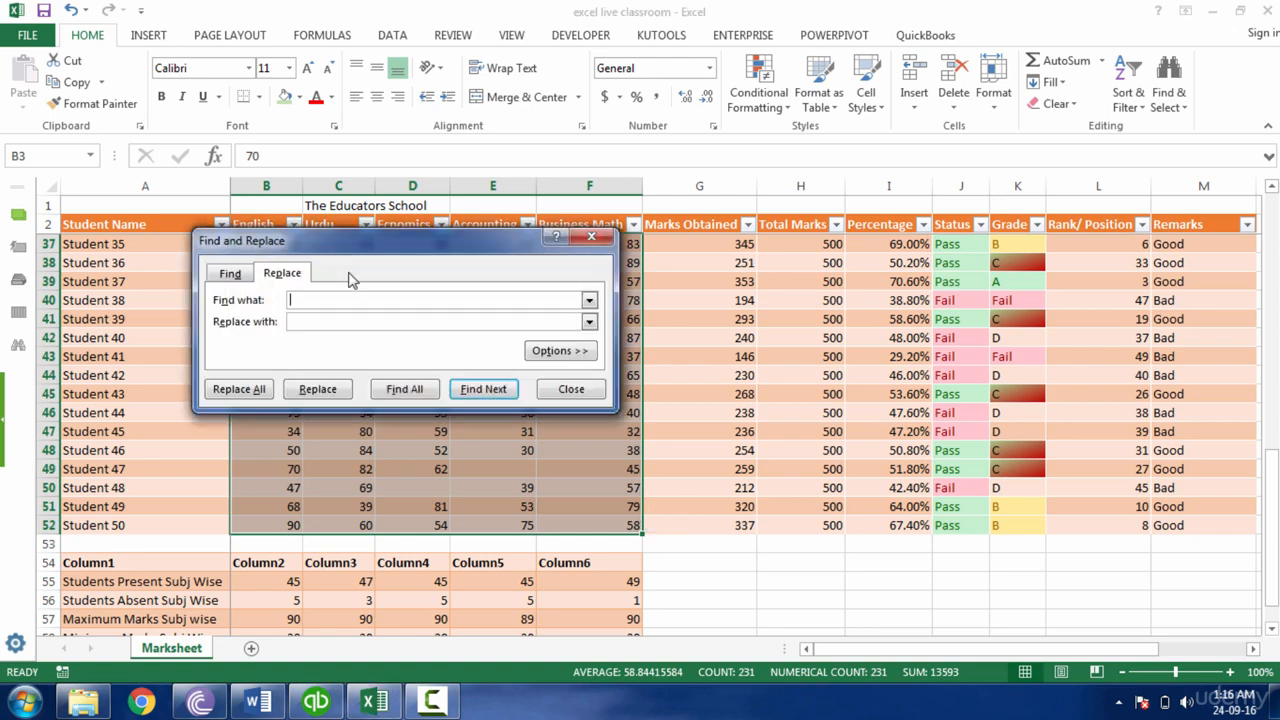
left_click_drag(381, 250, 962, 228)
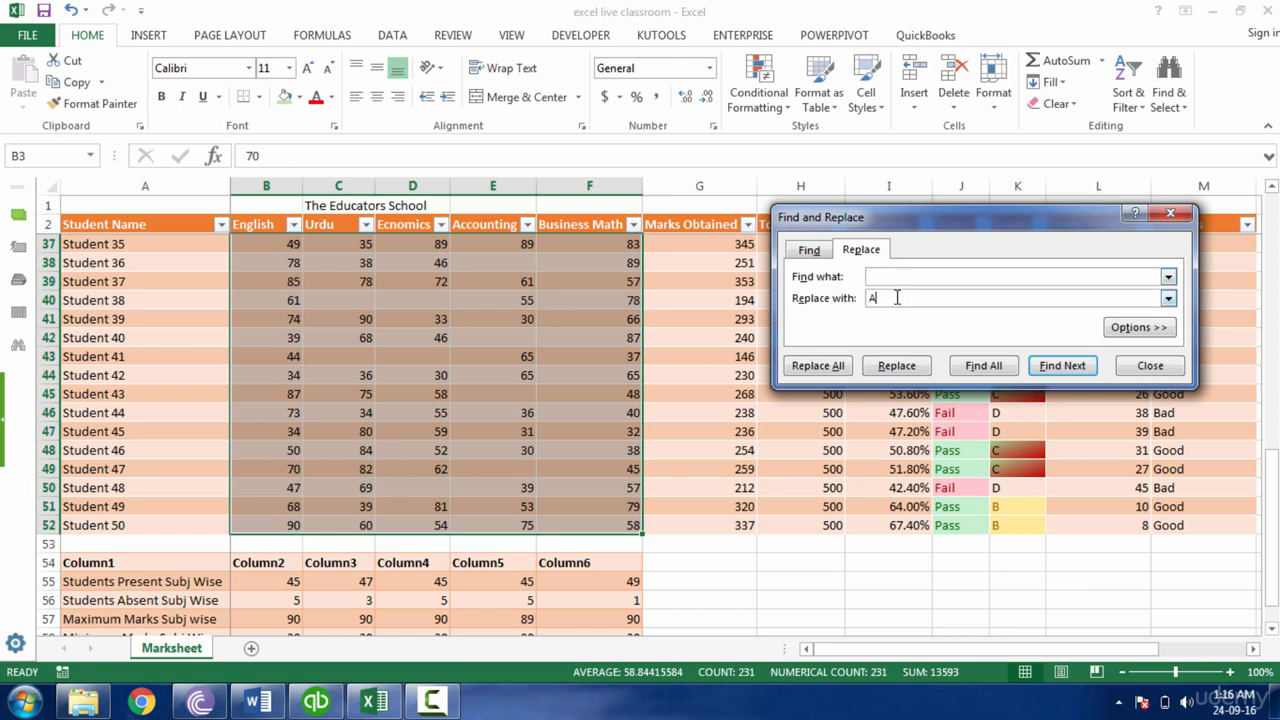
left_click(818, 368)
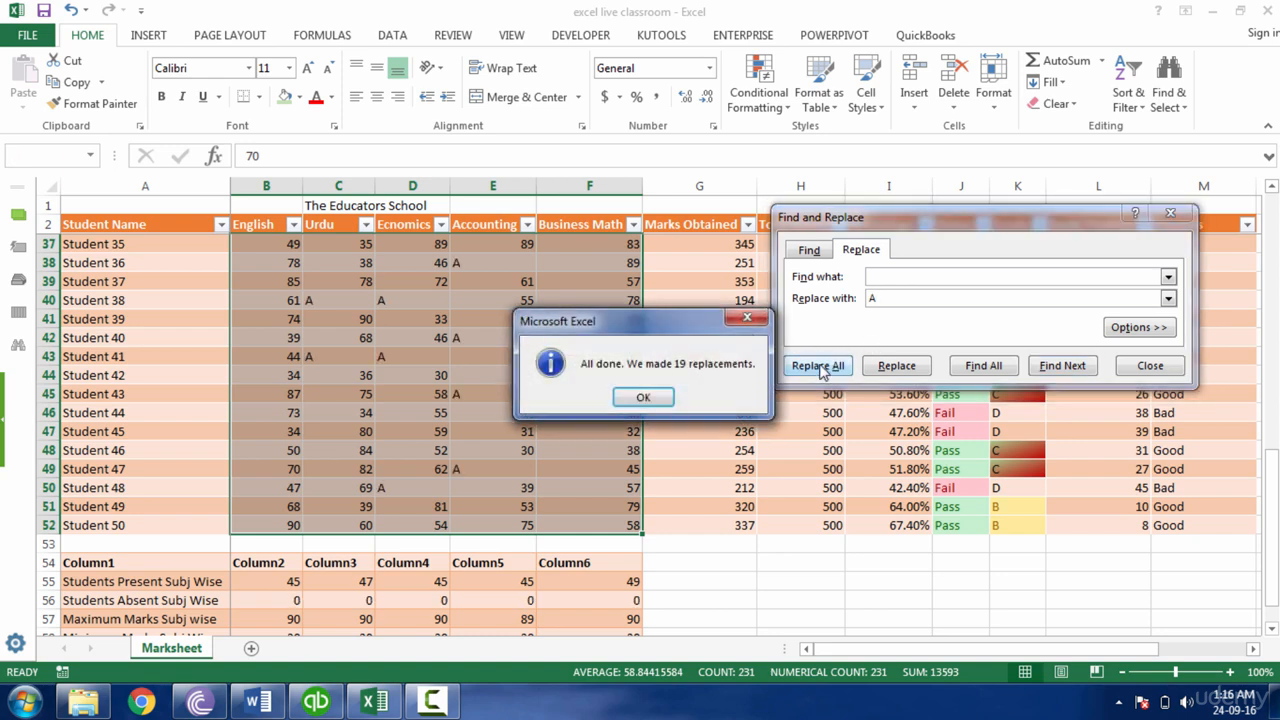
left_click(643, 398)
left_click(1146, 366)
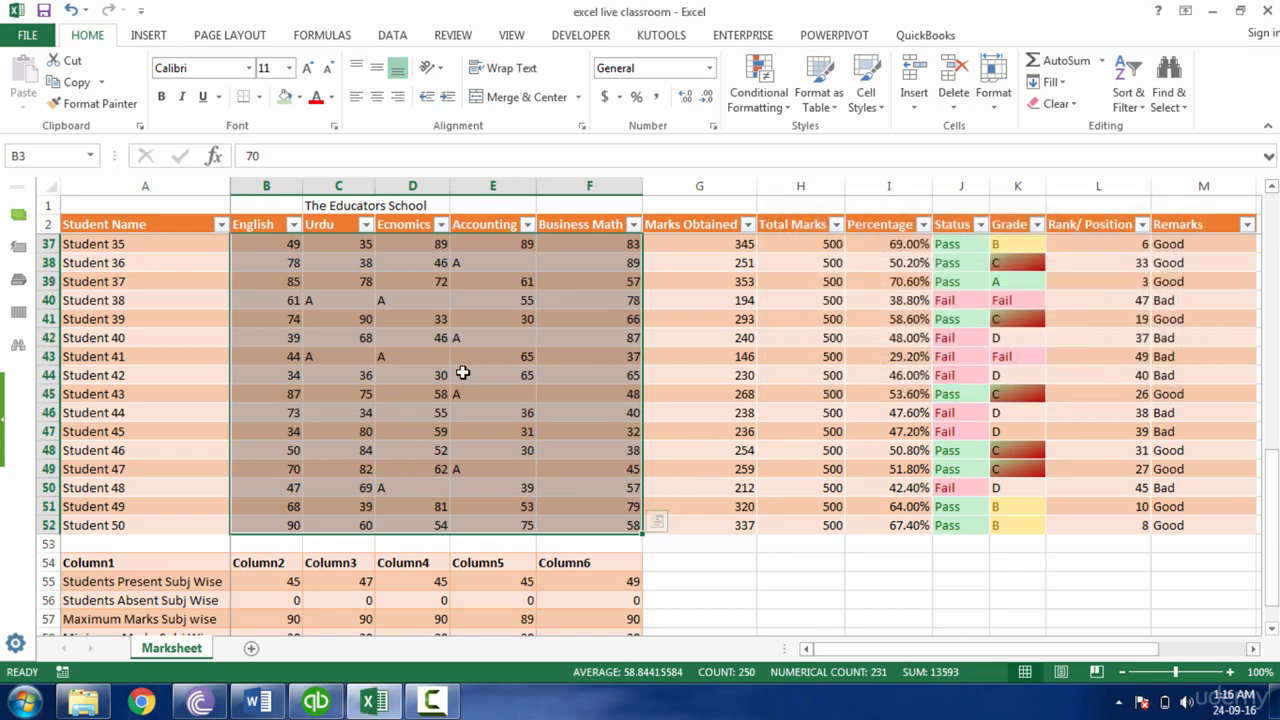
- Right-align the contents of the subject columns B to F
left_click(490, 265)
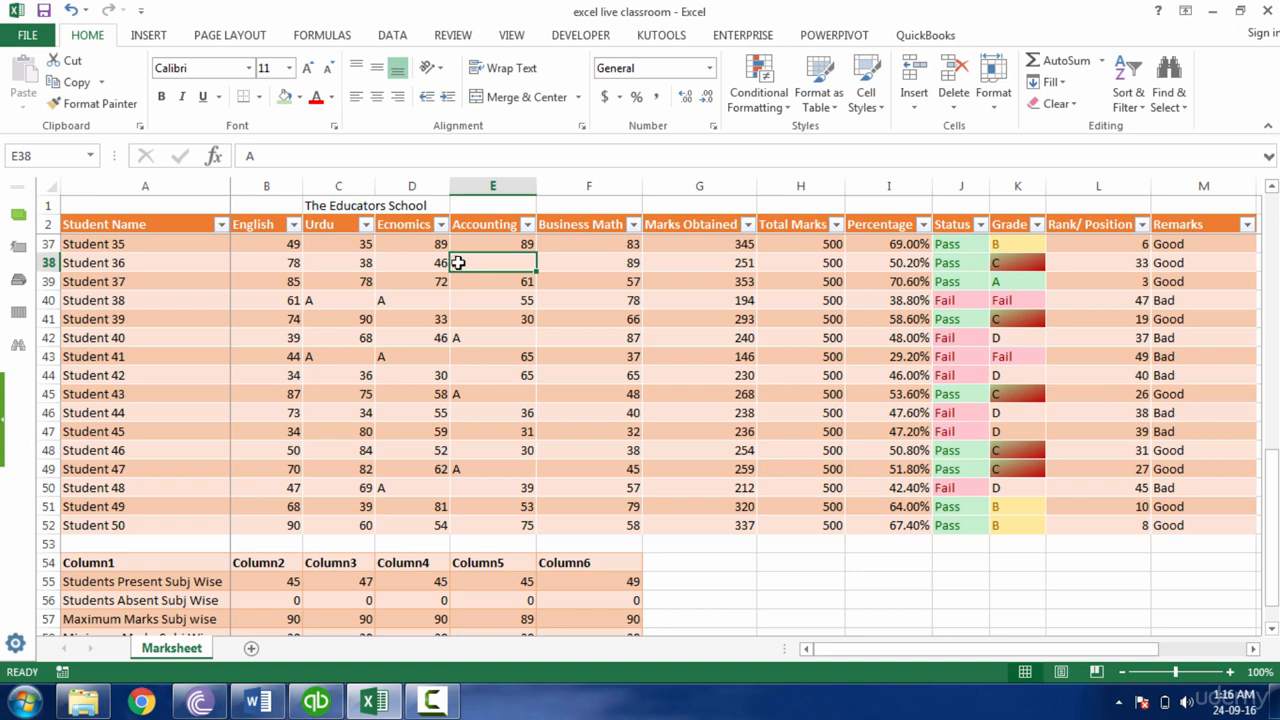
left_click(496, 242)
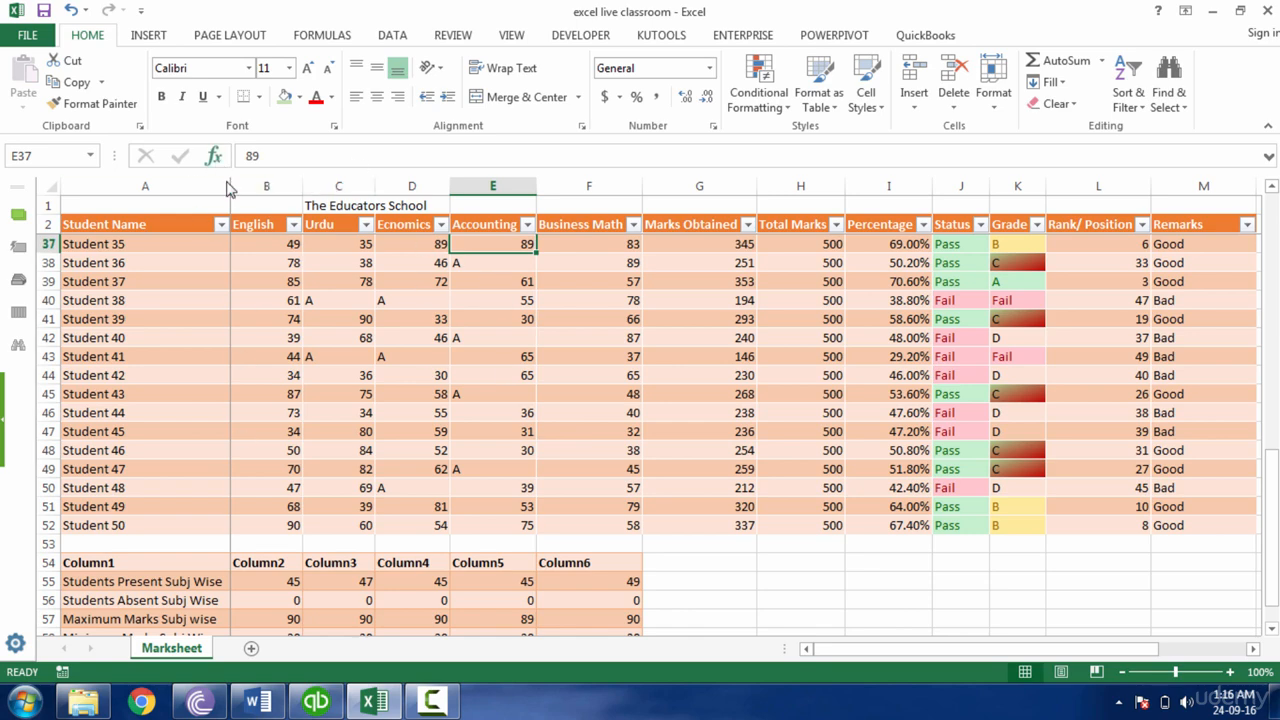
left_click_drag(265, 186, 857, 185)
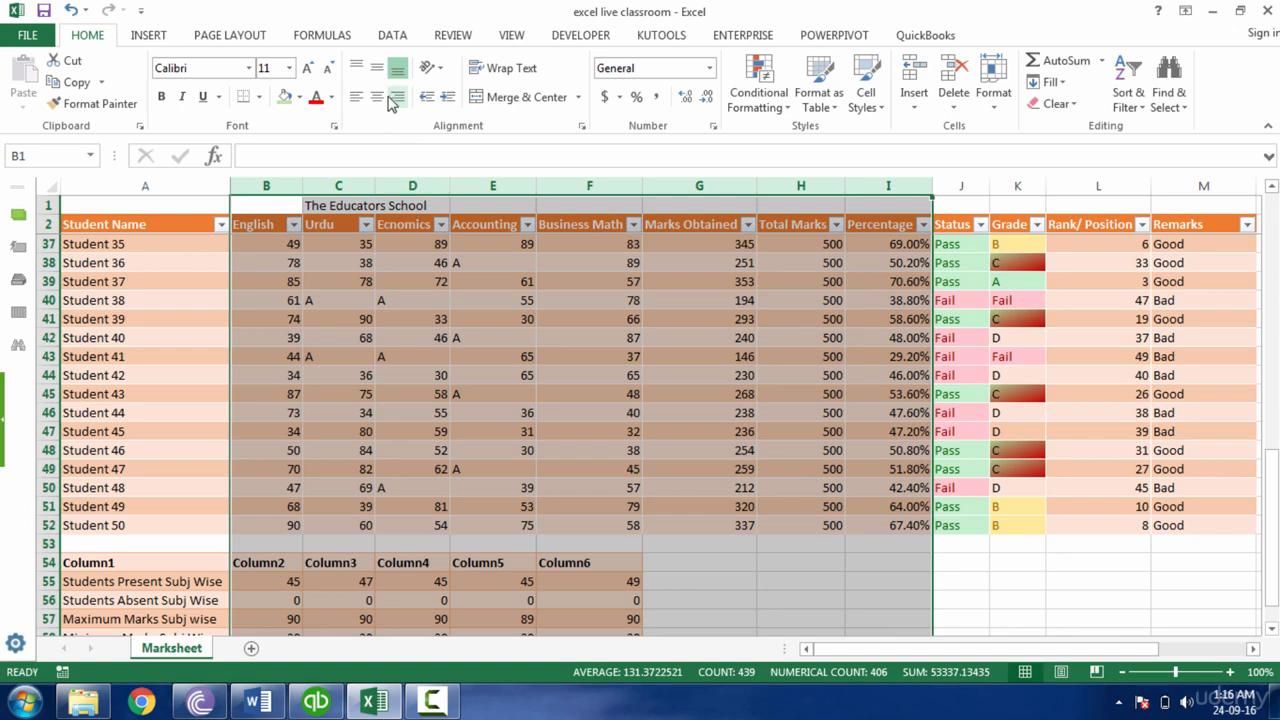
left_click_drag(292, 184, 569, 179)
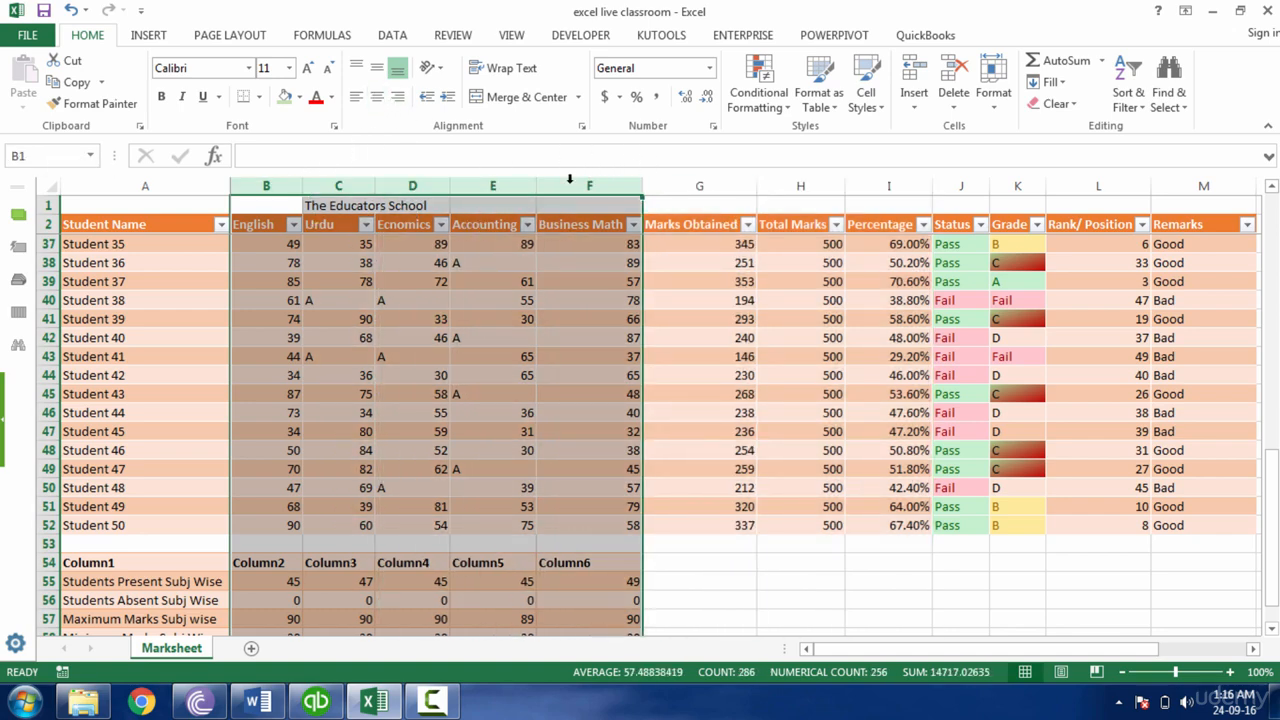
left_click(377, 96)
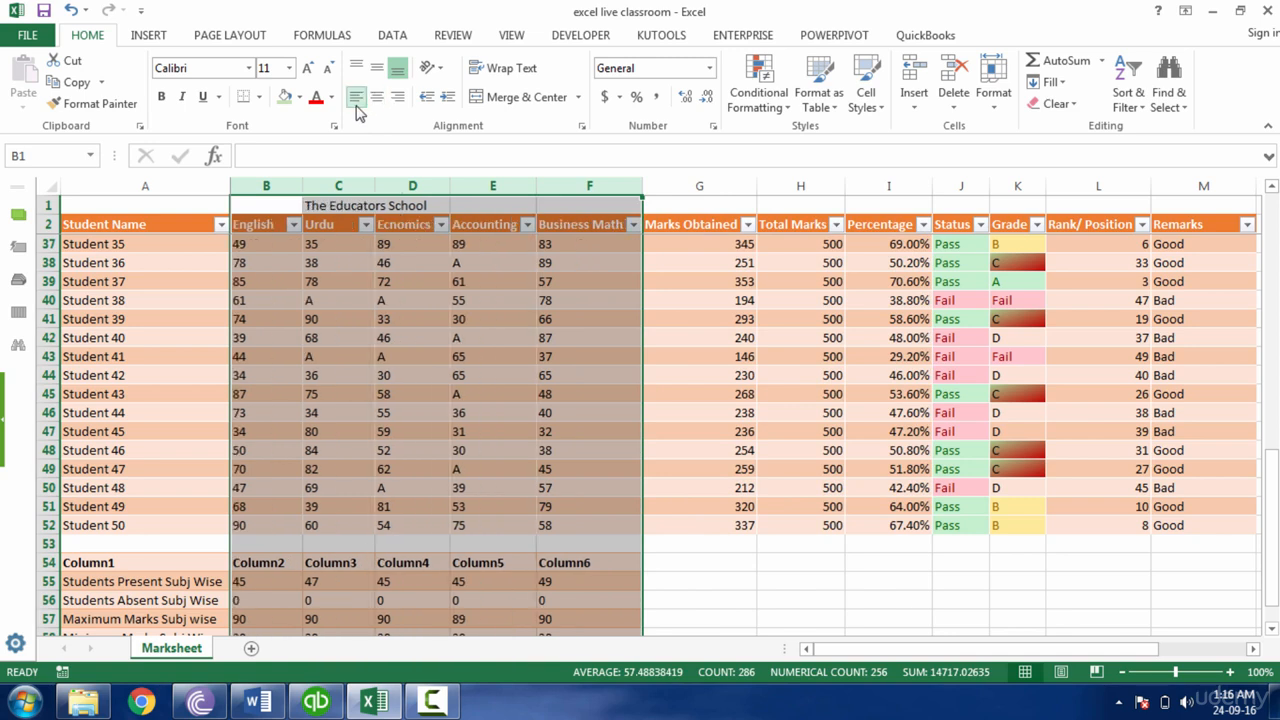
left_click(398, 99)
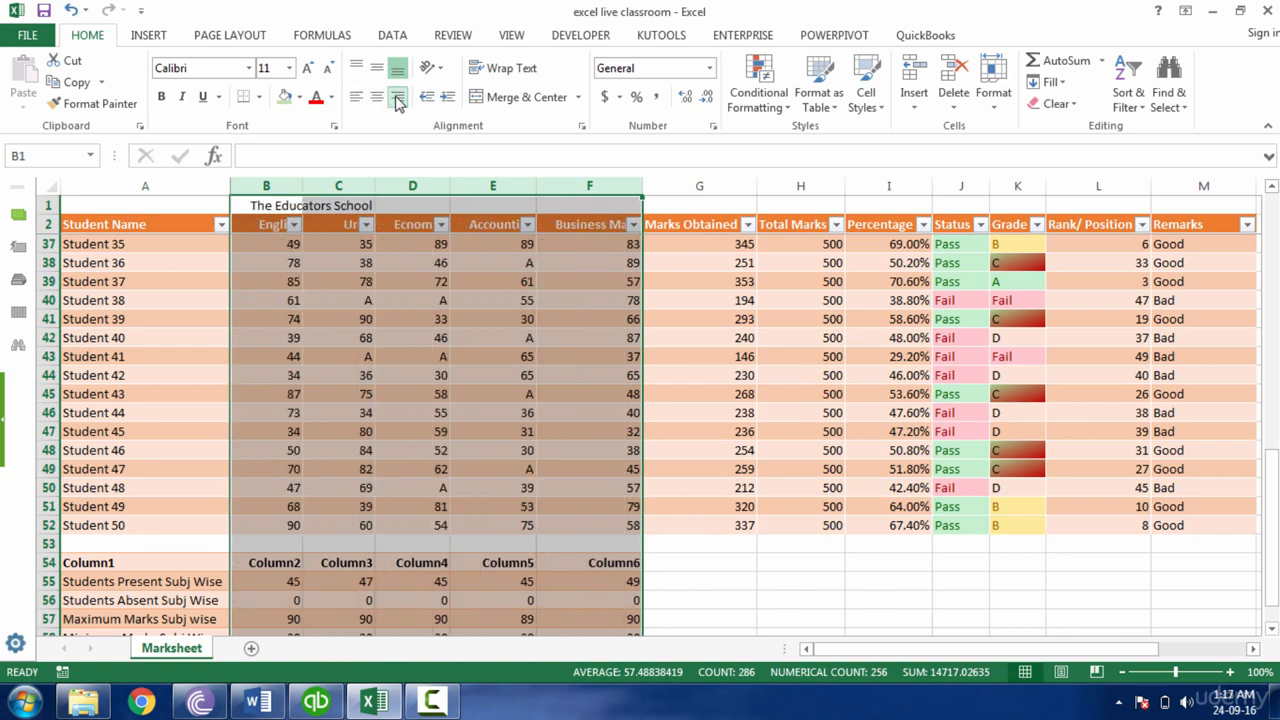
- Try to fit the widths of the subject columns B to F to their contents
left_click(275, 187)
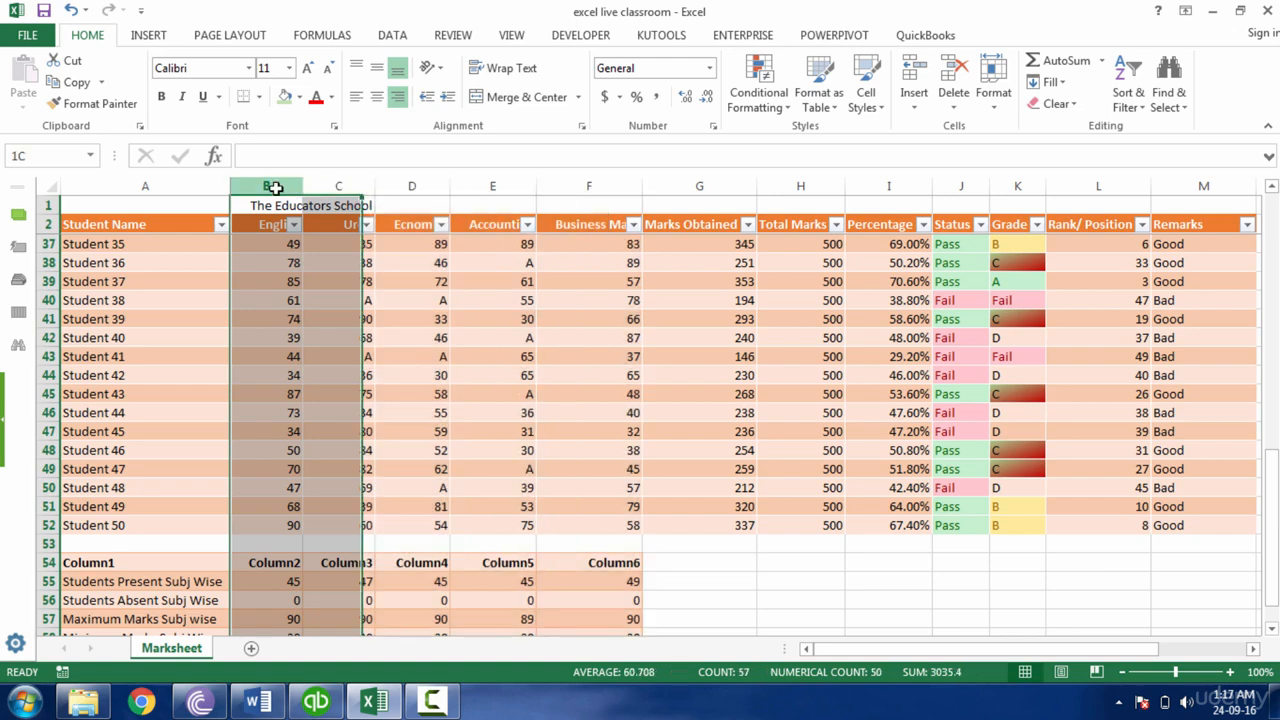
left_click(298, 240)
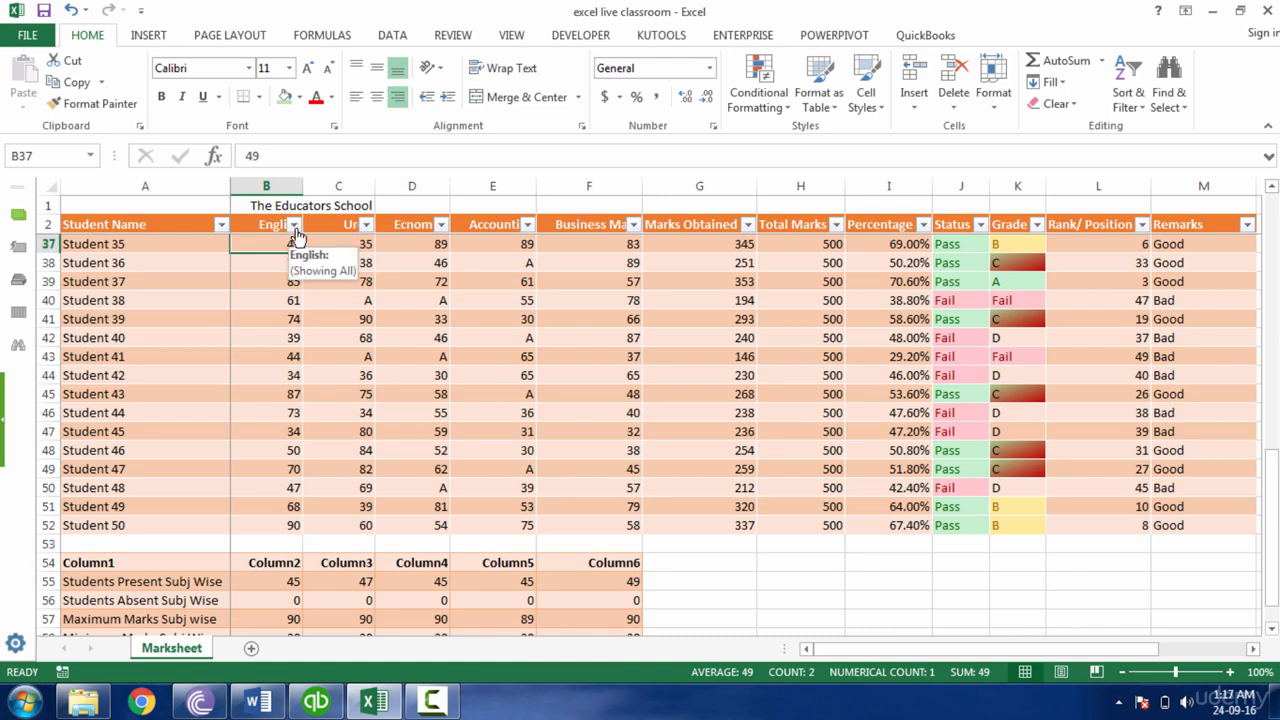
left_click(270, 186)
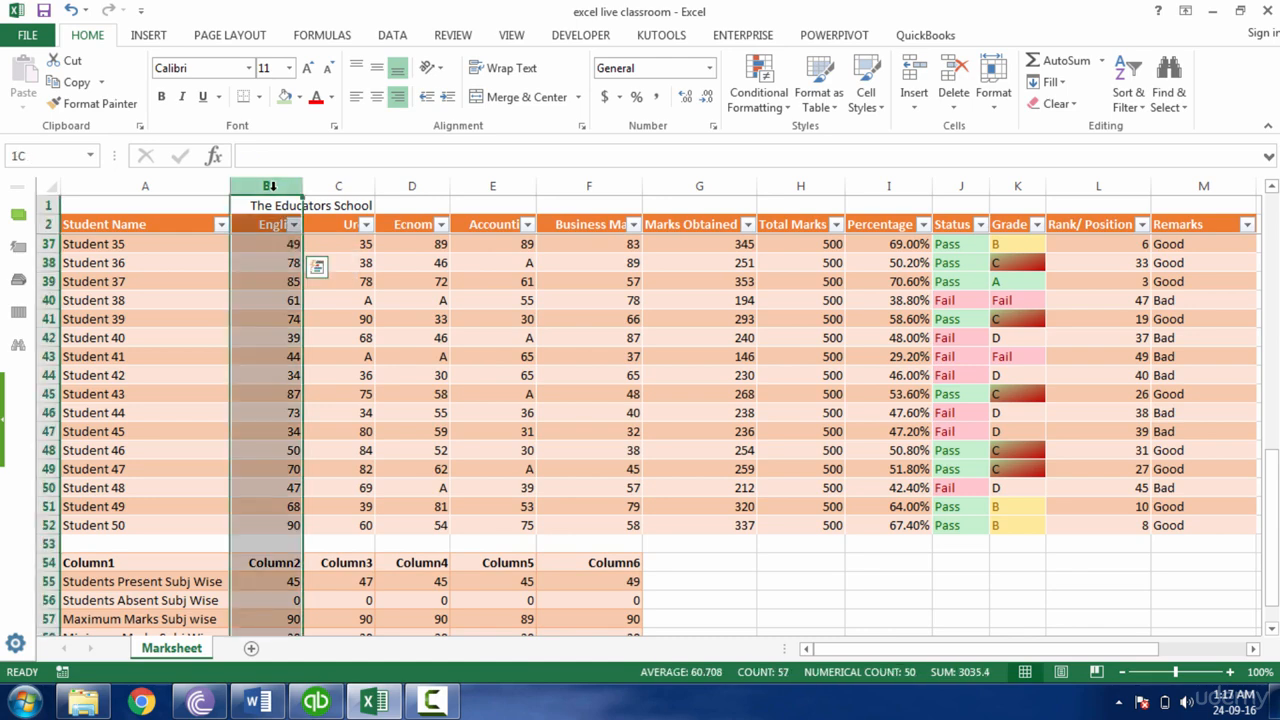
left_click_drag(270, 186, 607, 149)
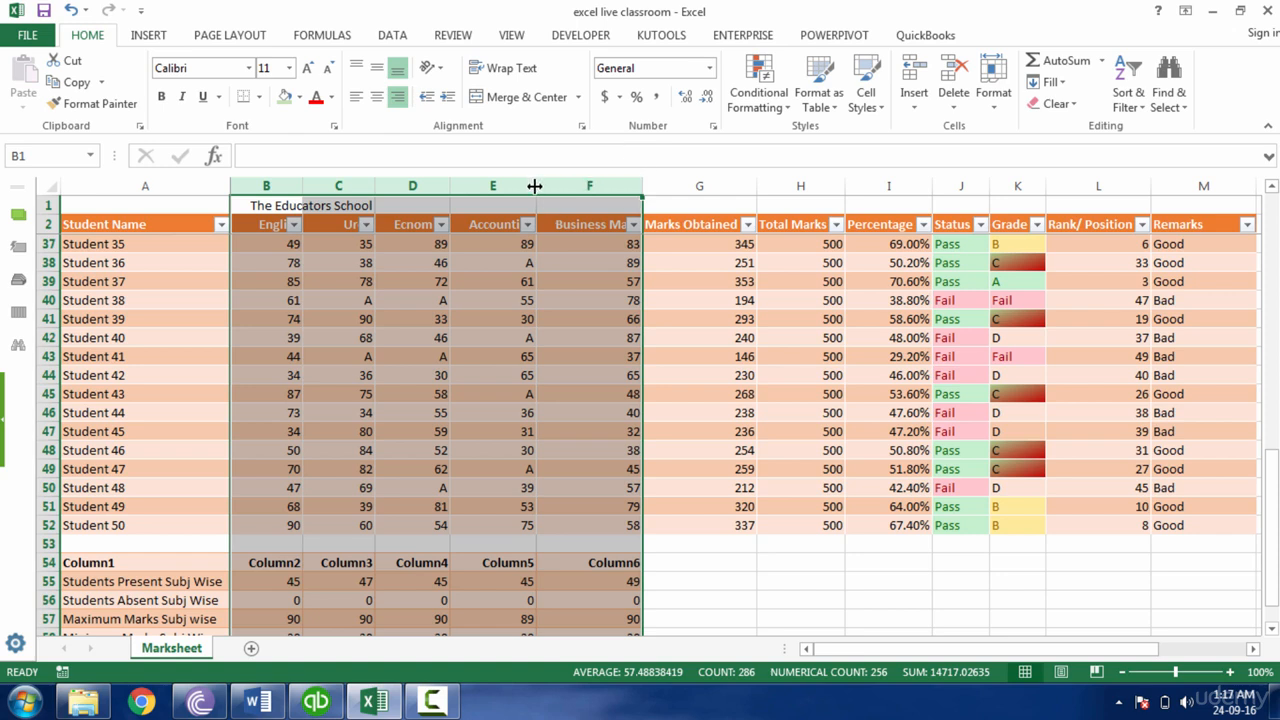
left_click_drag(536, 186, 550, 281)
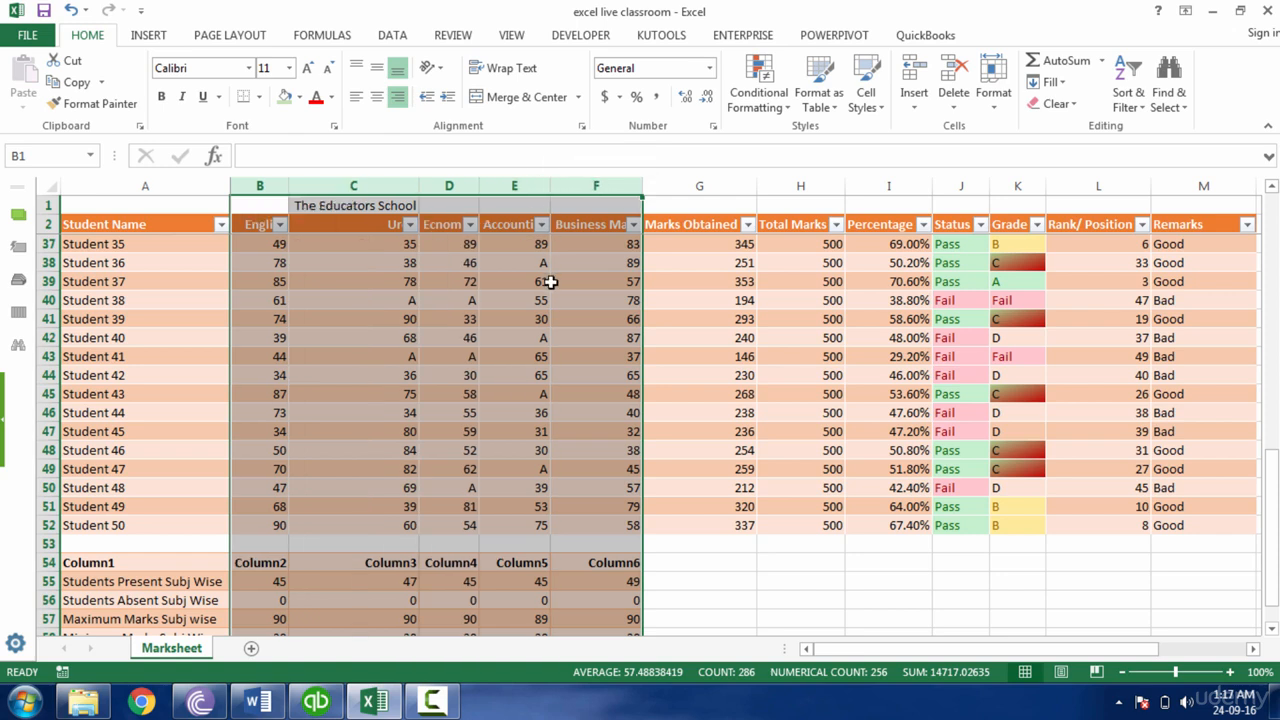
double_click(288, 188)
- Try widening the English column B, and undo the width change
left_click(261, 318)
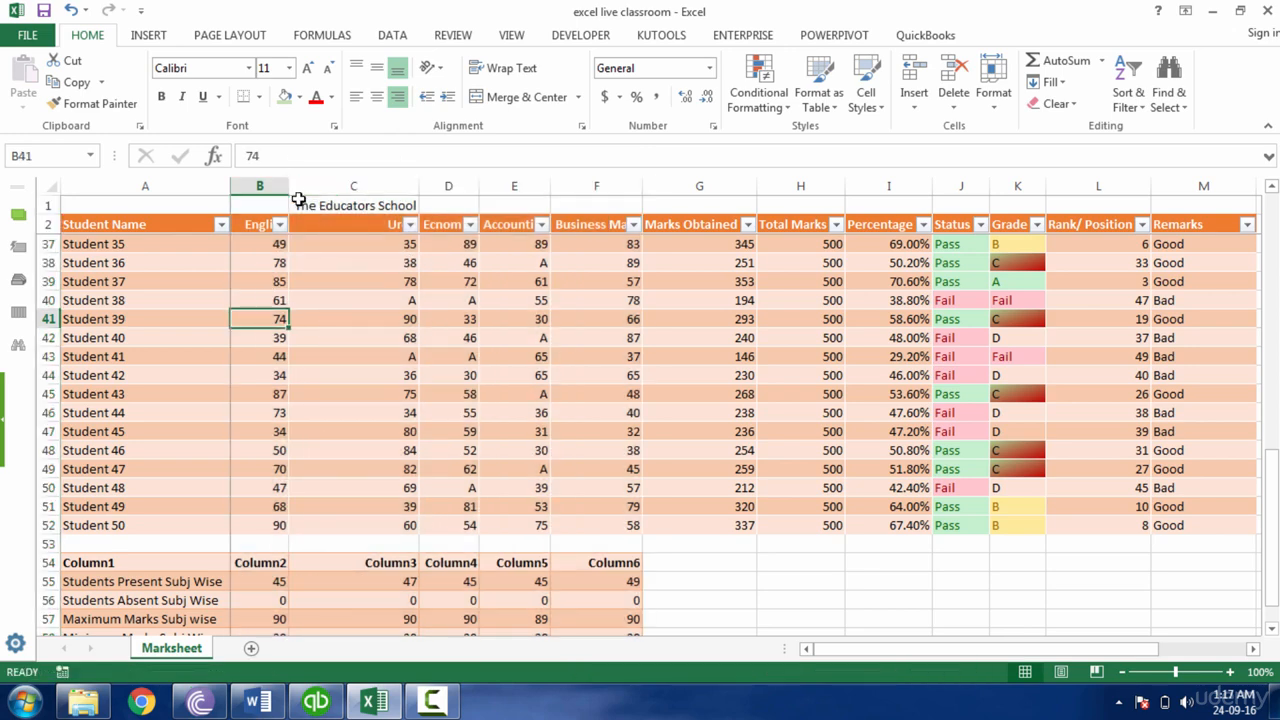
left_click_drag(289, 186, 322, 187)
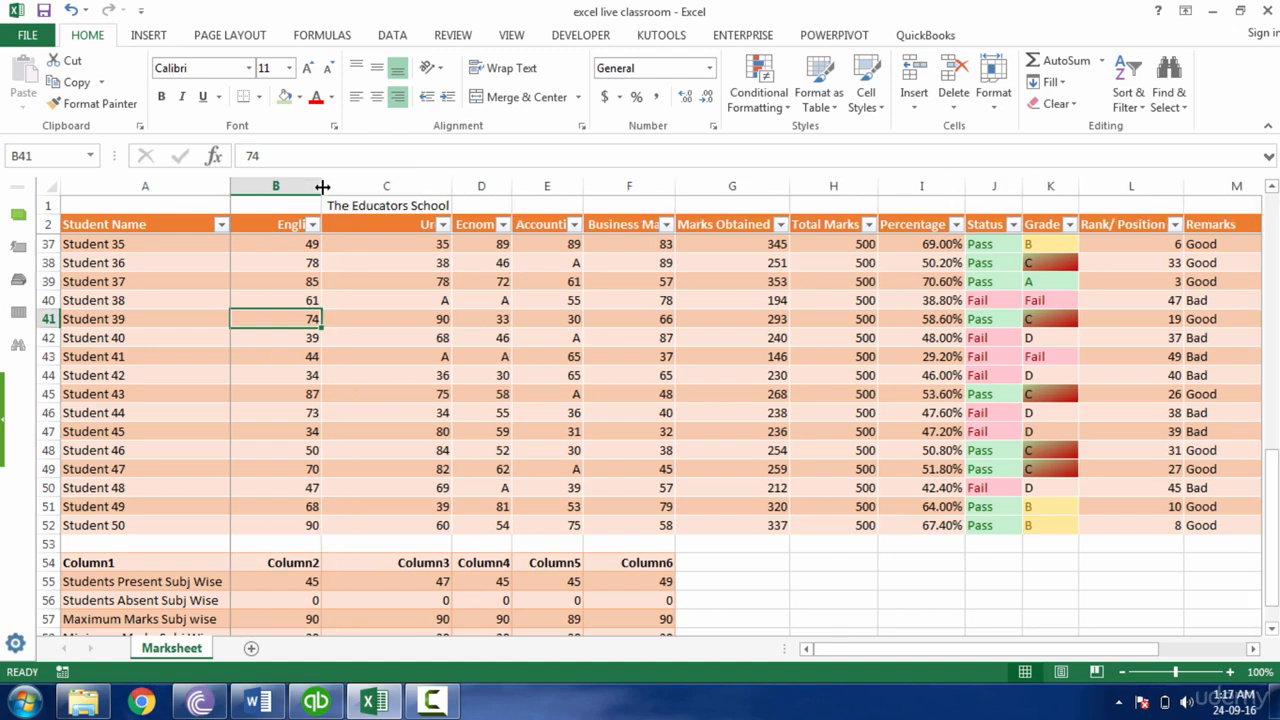
left_click(289, 222)
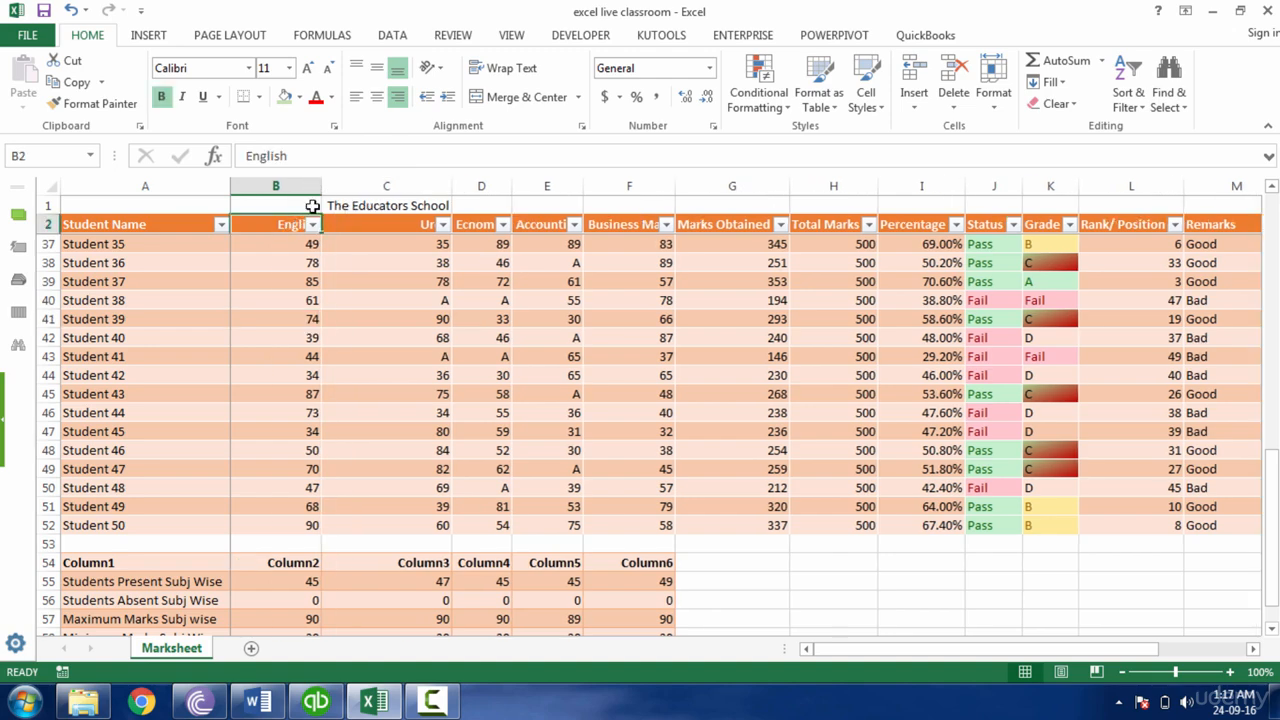
key("ctrl+z")
- Left-align the contents of the subject columns B to F, including headers, marks and summary figures
left_click_drag(272, 190, 591, 205)
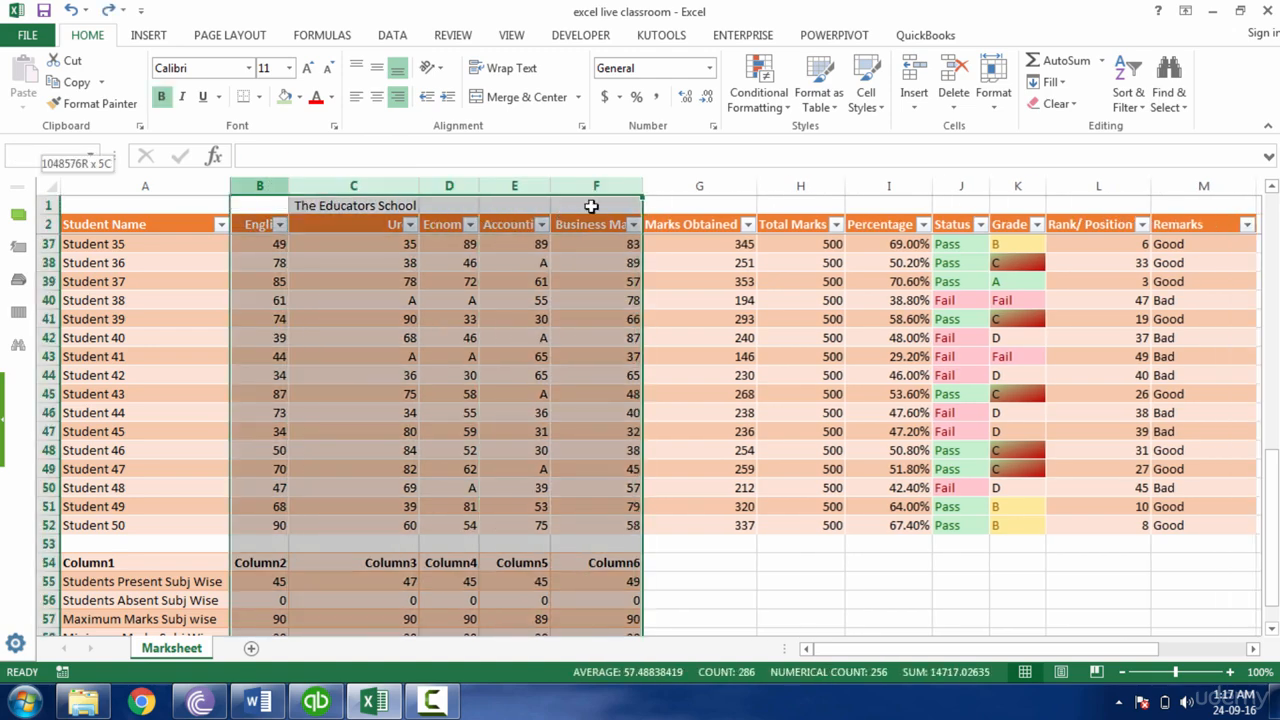
left_click(356, 96)
left_click(348, 337)
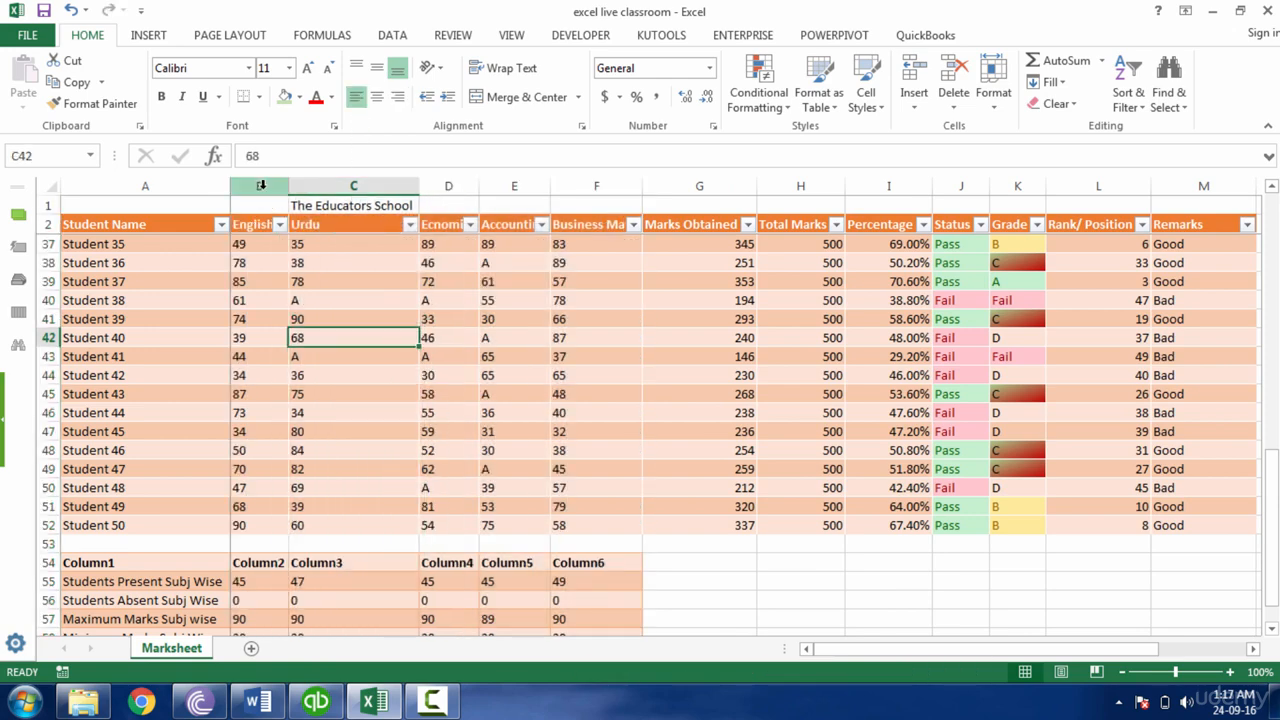
- Autofit the widths of the subject columns B to F so the full headers fit
left_click_drag(261, 186, 600, 186)
double_click(643, 186)
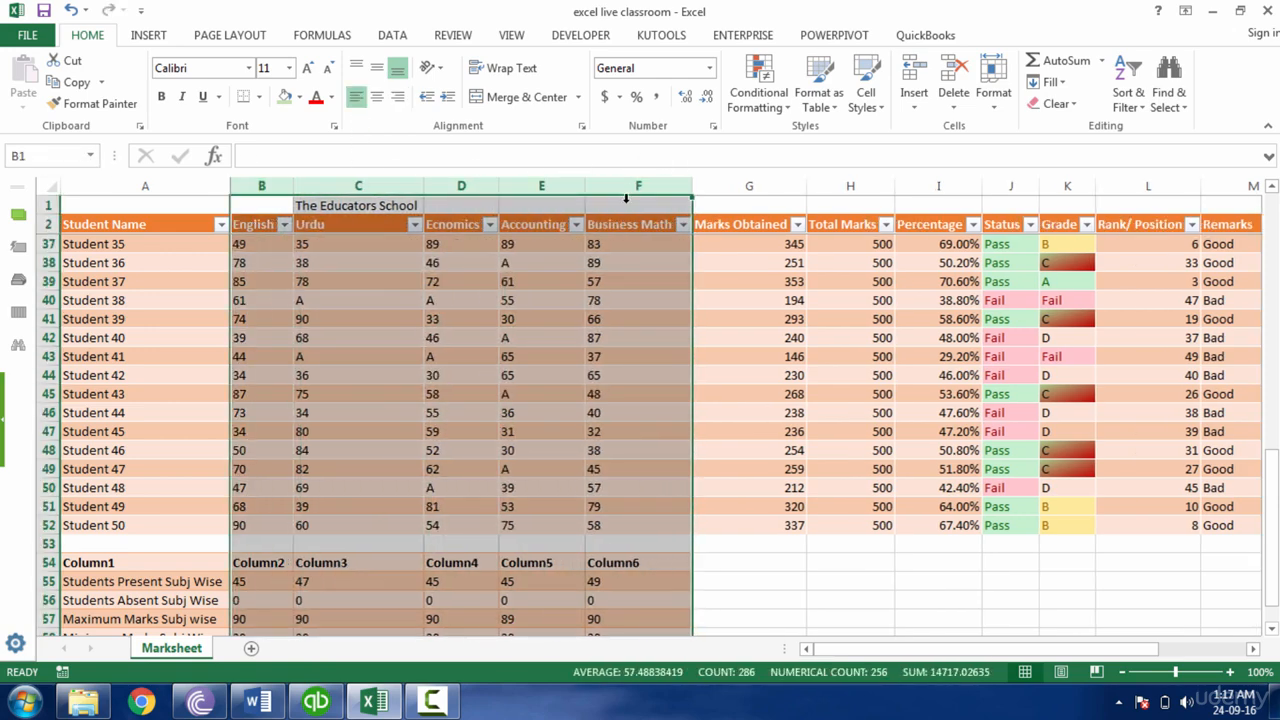
left_click(512, 316)
- List the grades Fail, A+, A, B, C and D in cells O12 to O17, below the marking scheme
left_click(388, 371)
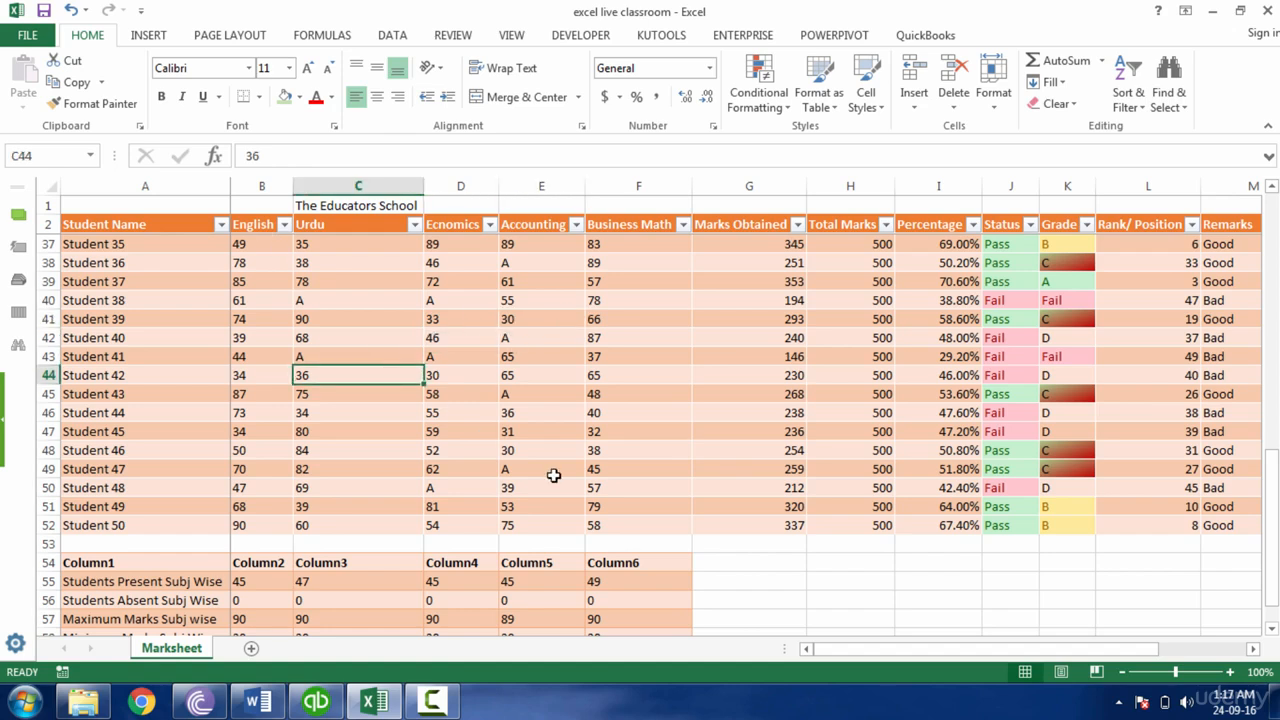
key("Right")
key("Right")
key("Right")
key("Right")
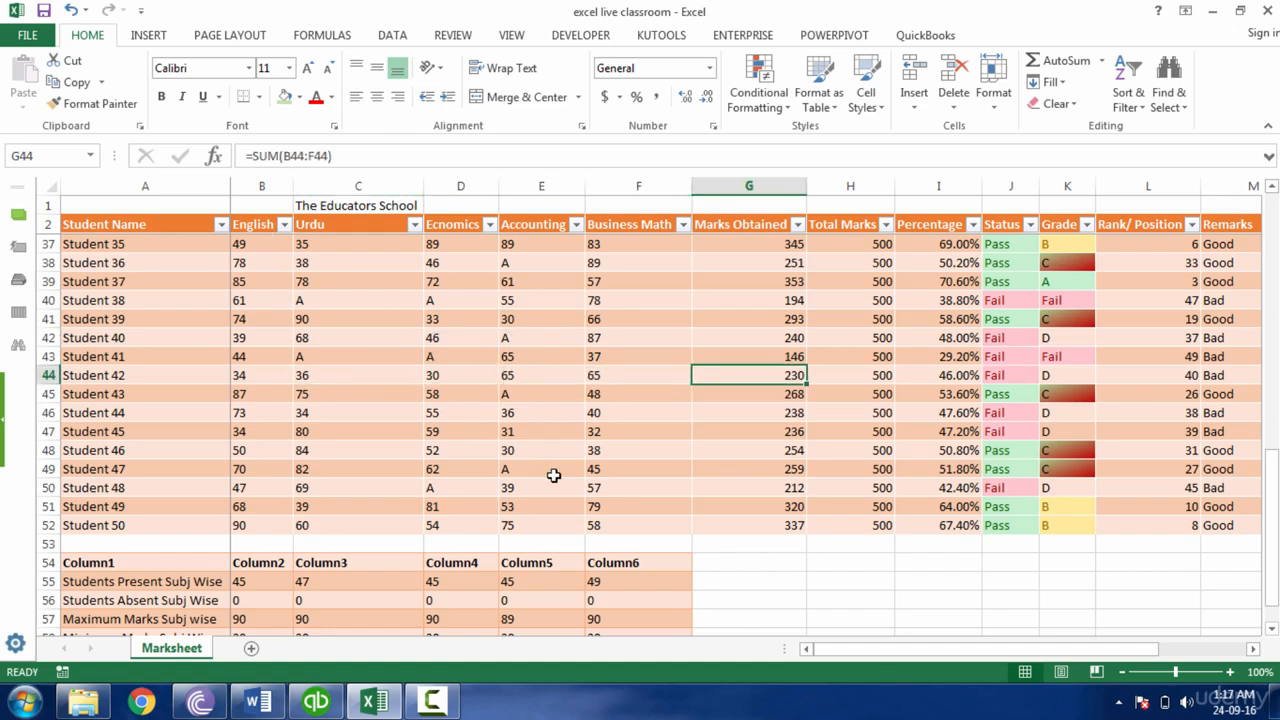
key("Right")
key("Right")
key("Right")
key("Right")
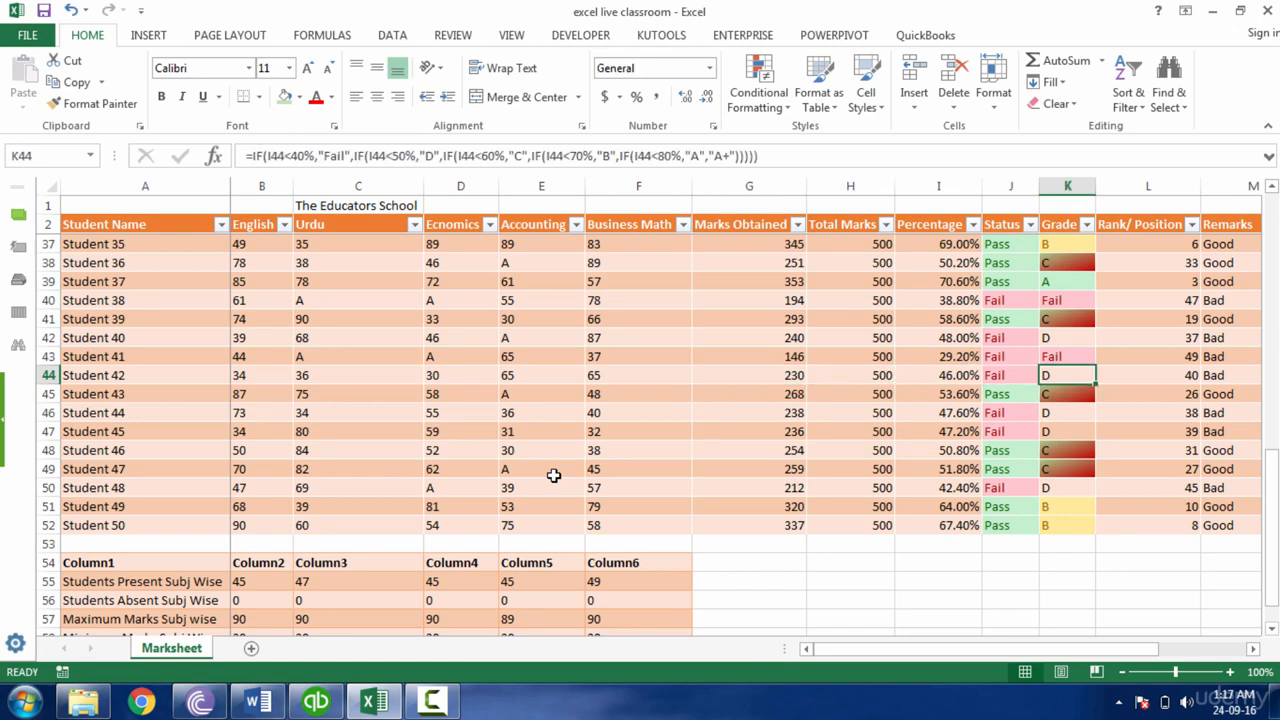
key("Up")
key("Up")
key("Up")
key("Up")
key("Up")
key("Up")
key("Up")
key("Up")
key("Up")
key("Up")
key("Up")
key("Up")
key("Up")
key("Up")
key("Up")
key("Up")
key("Up")
key("Up")
key("Up")
key("Up")
key("Up")
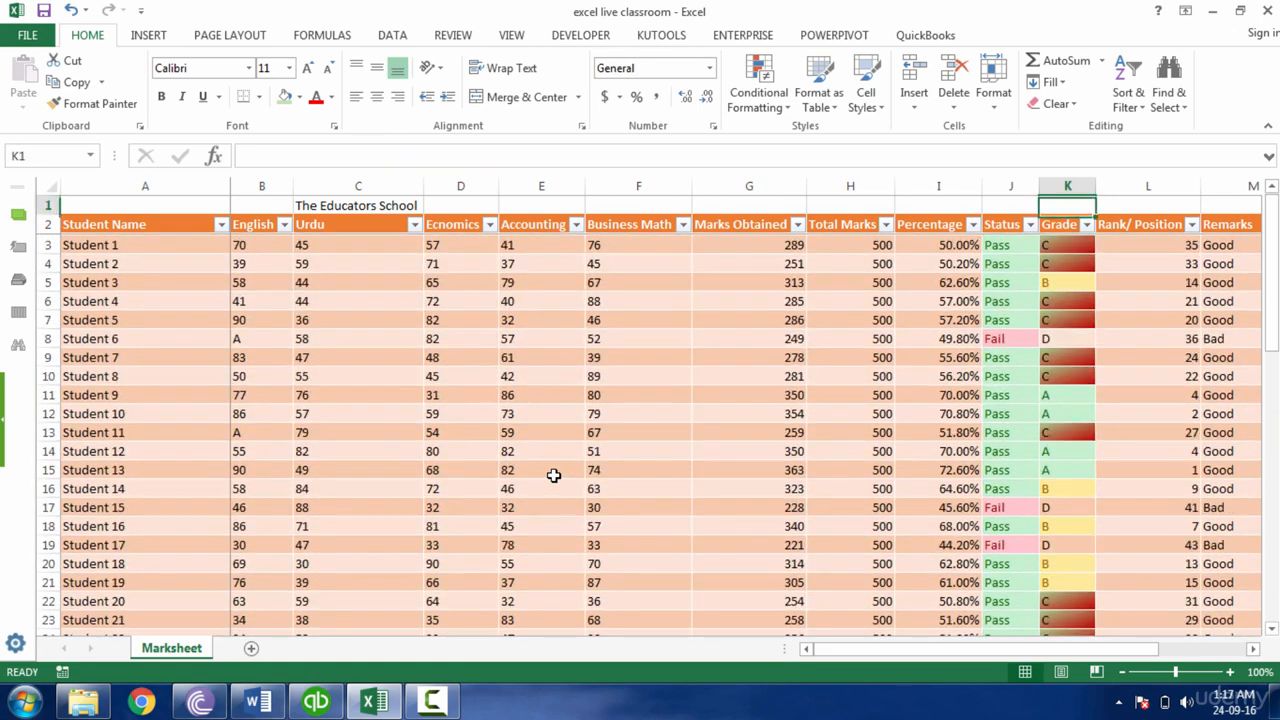
key("Down")
key("Down")
key("Right")
key("Right")
key("Right")
key("Down")
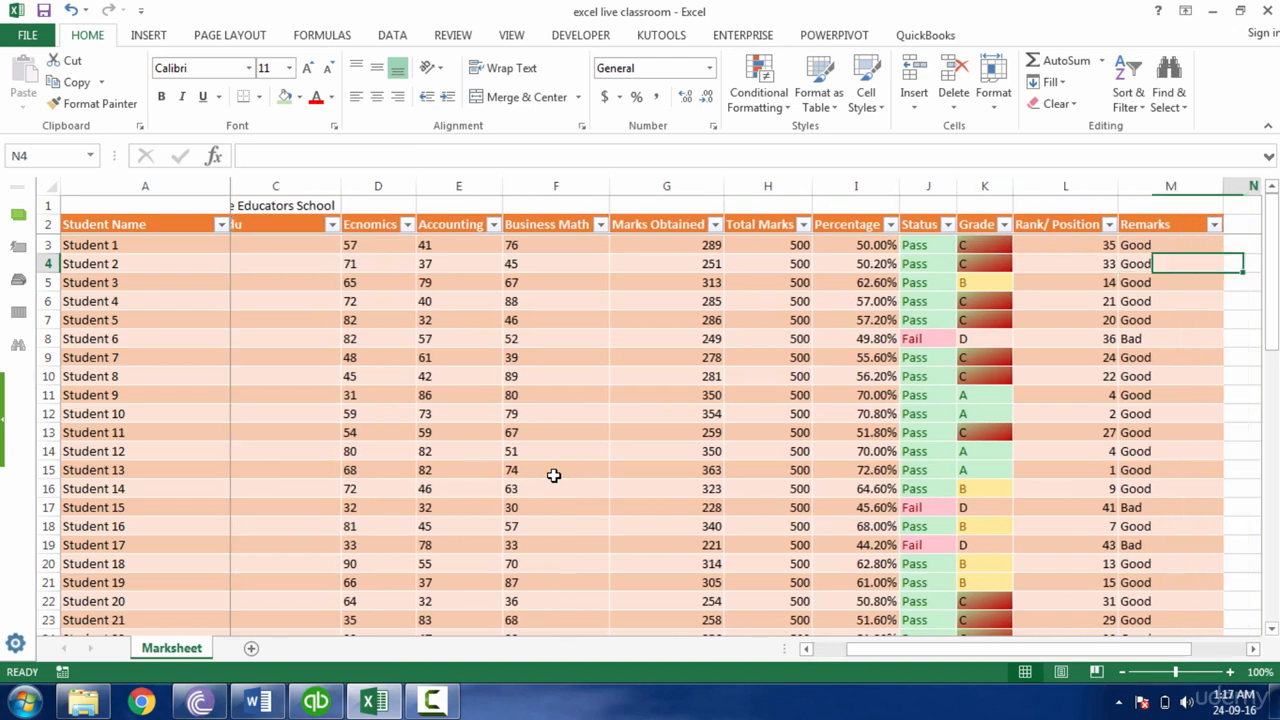
key("Right")
key("Down")
key("Down")
key("Down")
key("Down")
key("Down")
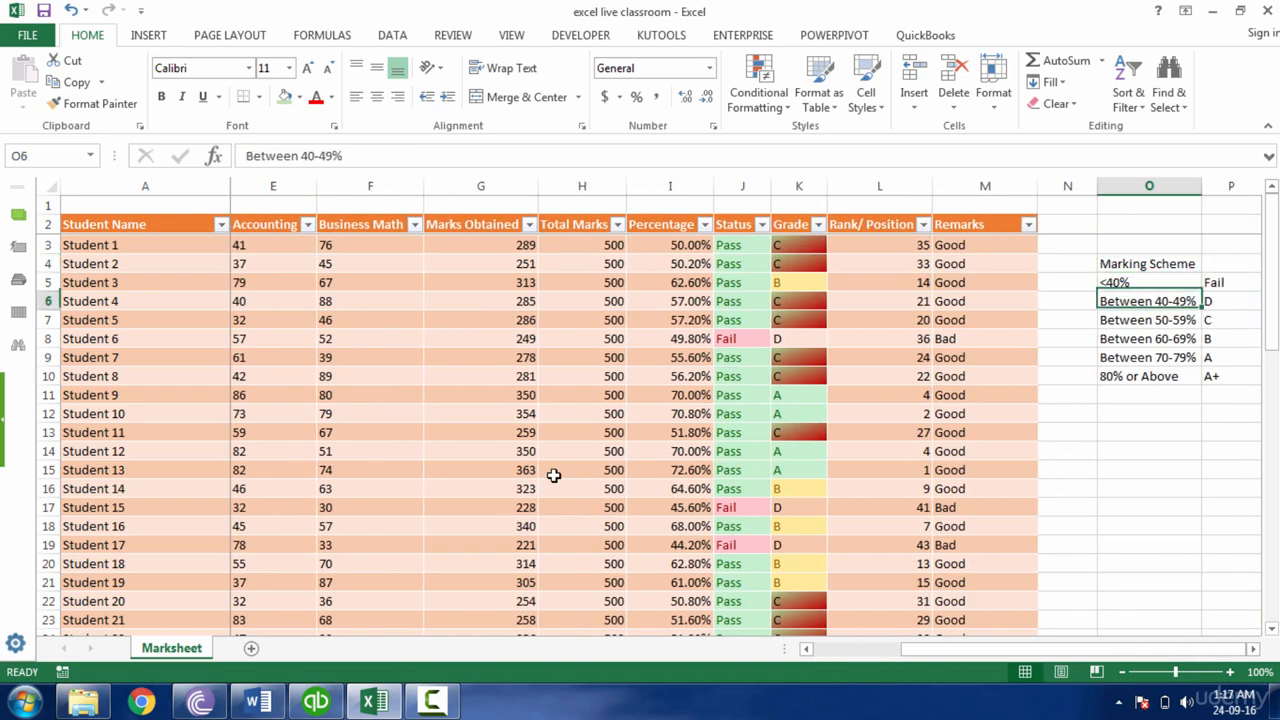
key("Down")
key("Down")
key("Down")
key("Down")
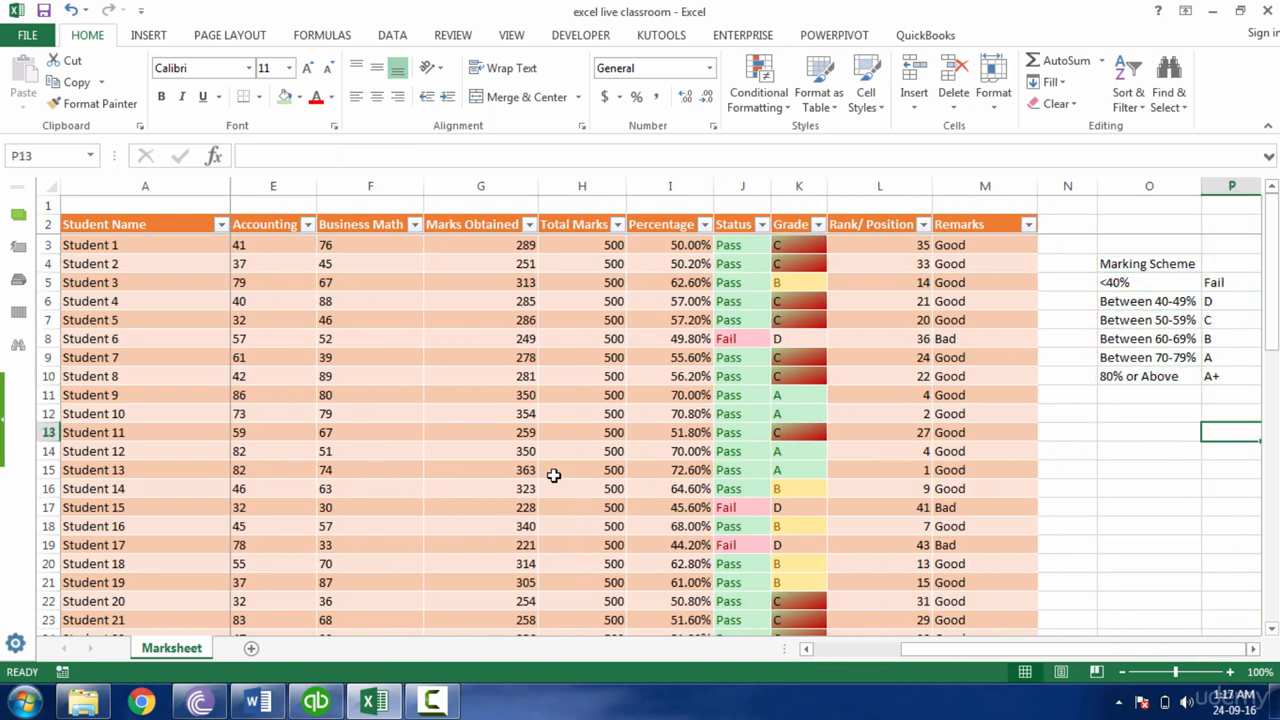
key("Up")
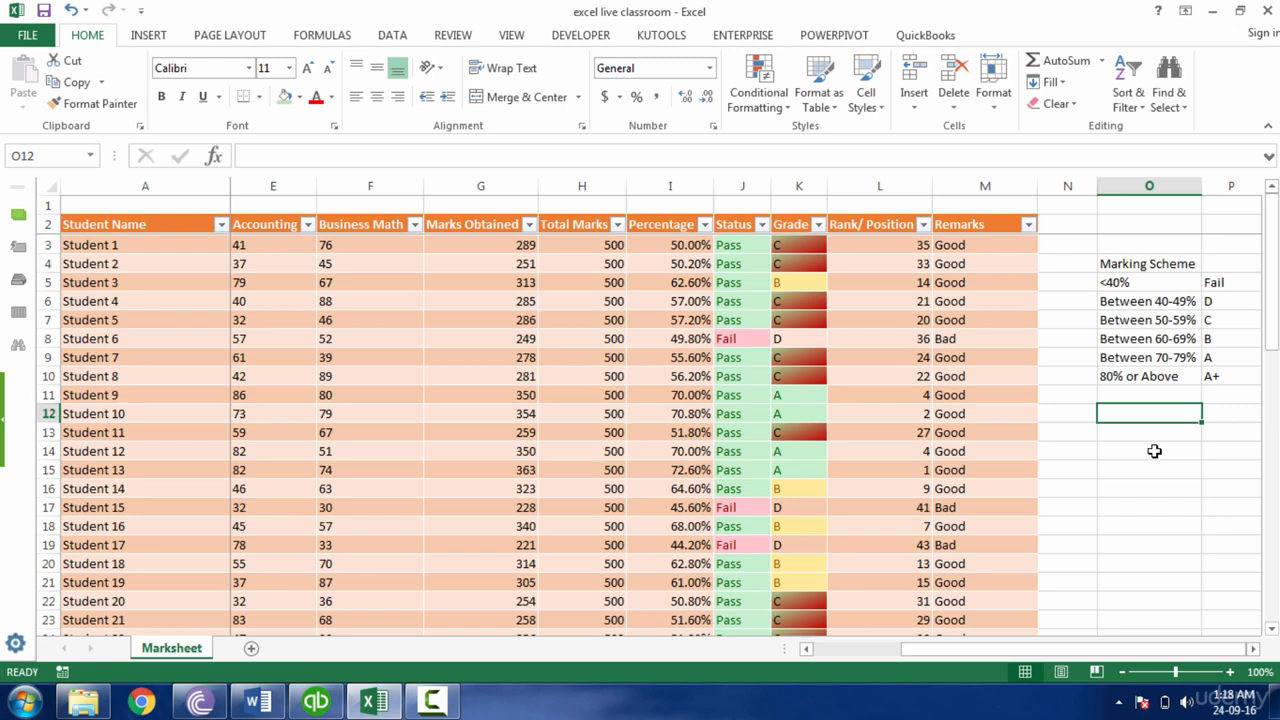
type("Fail")
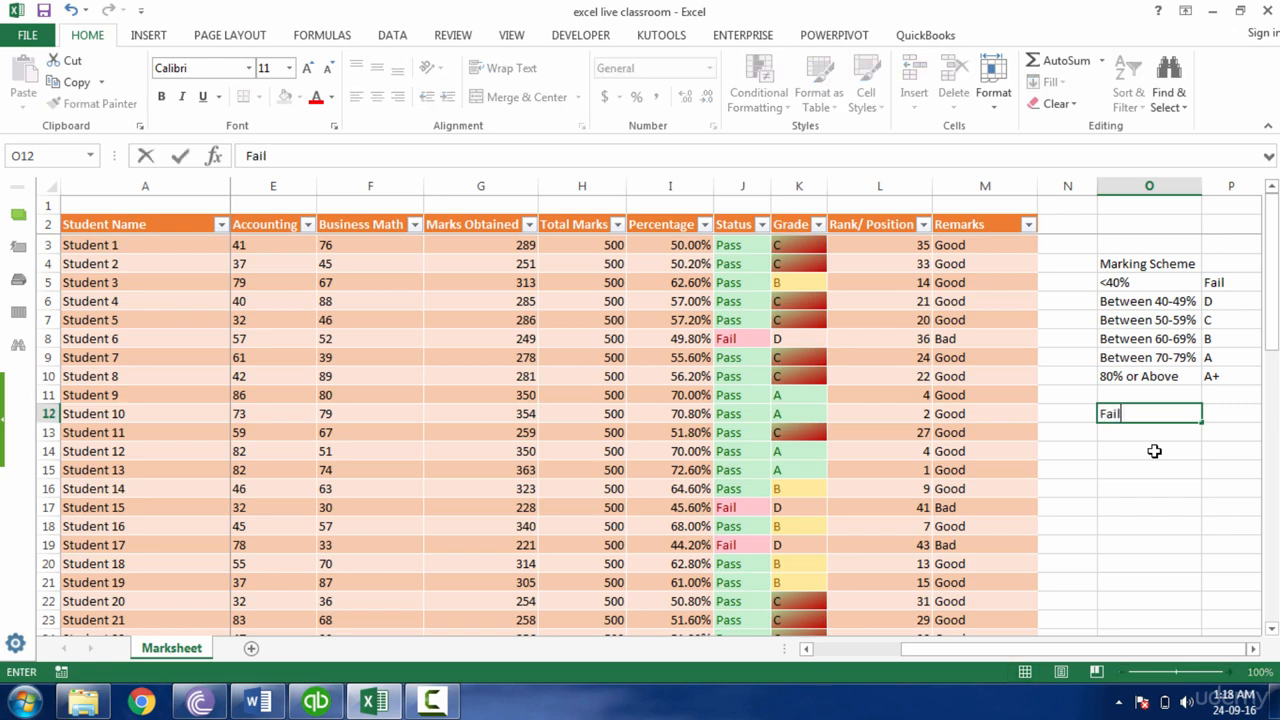
key("Return")
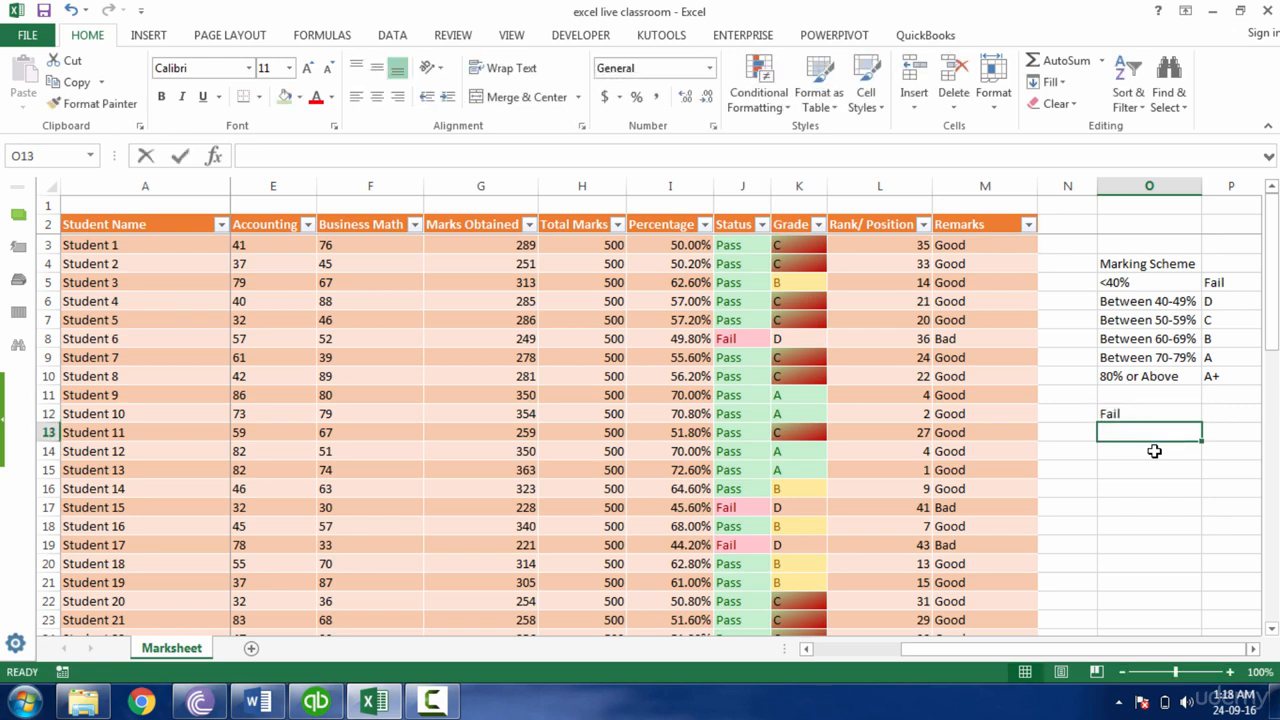
type("A+")
key("Return")
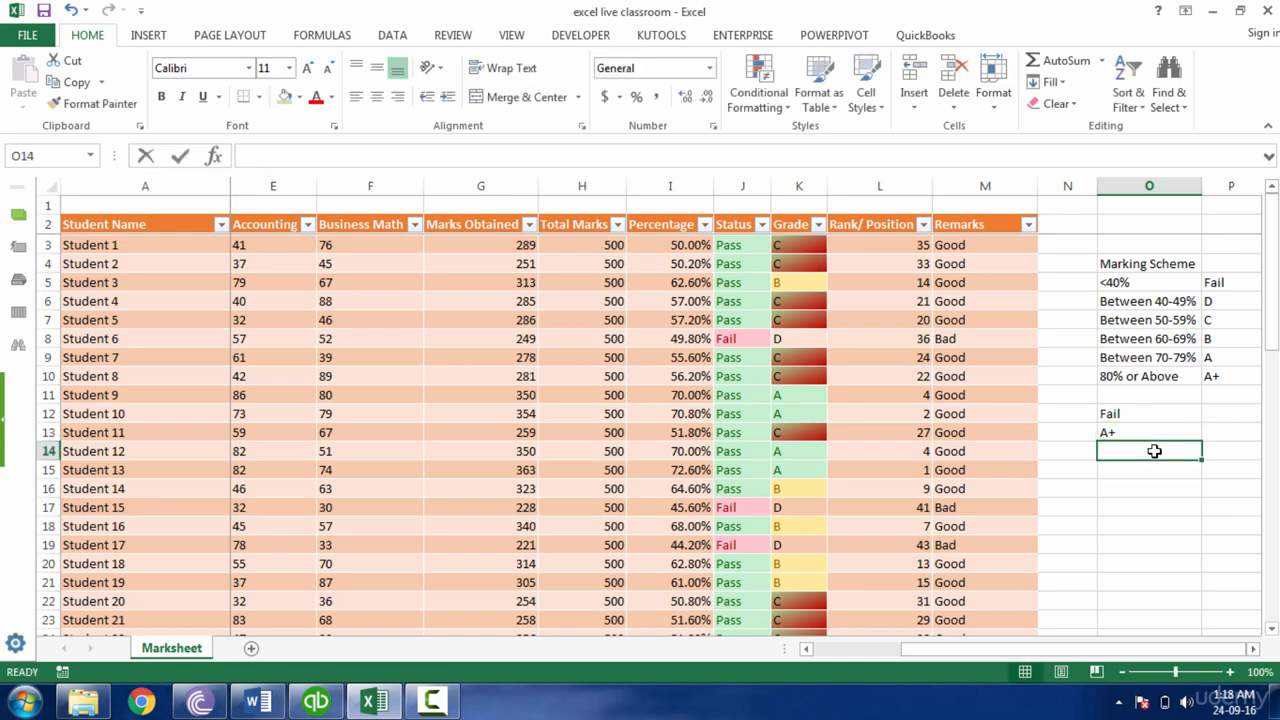
type("A+")
key("Return")
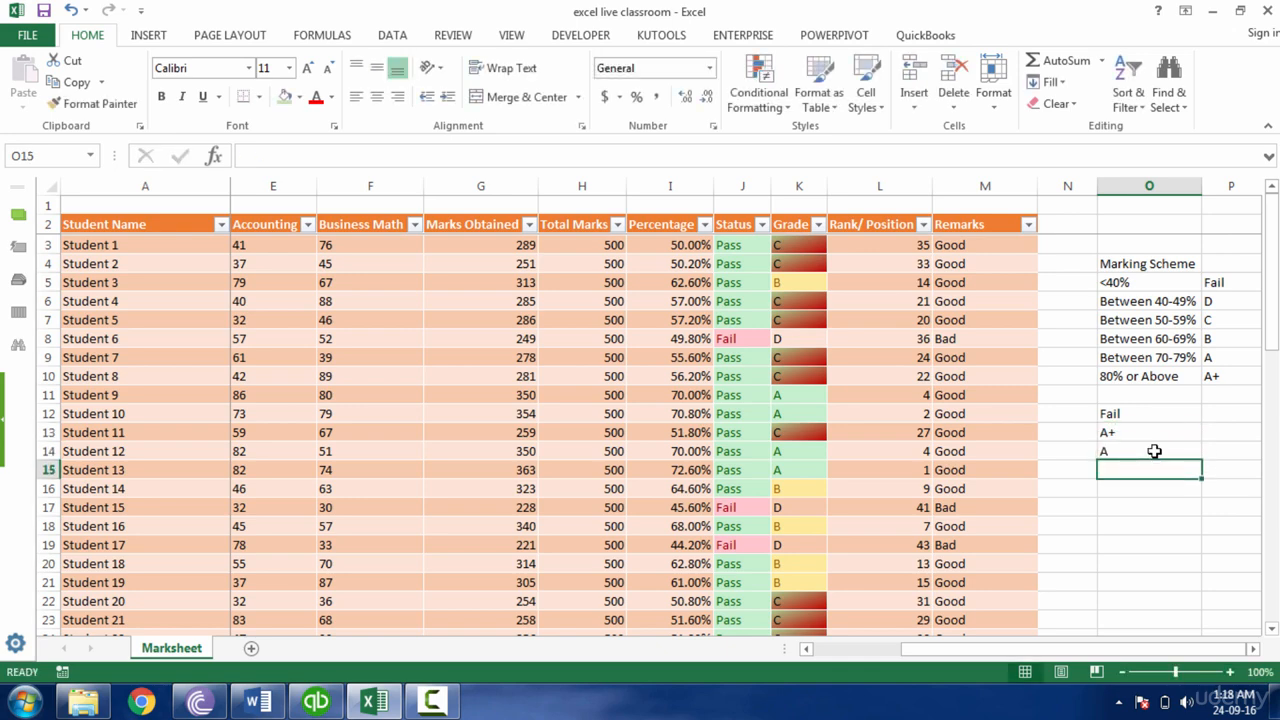
type("B")
key("Return")
type("C")
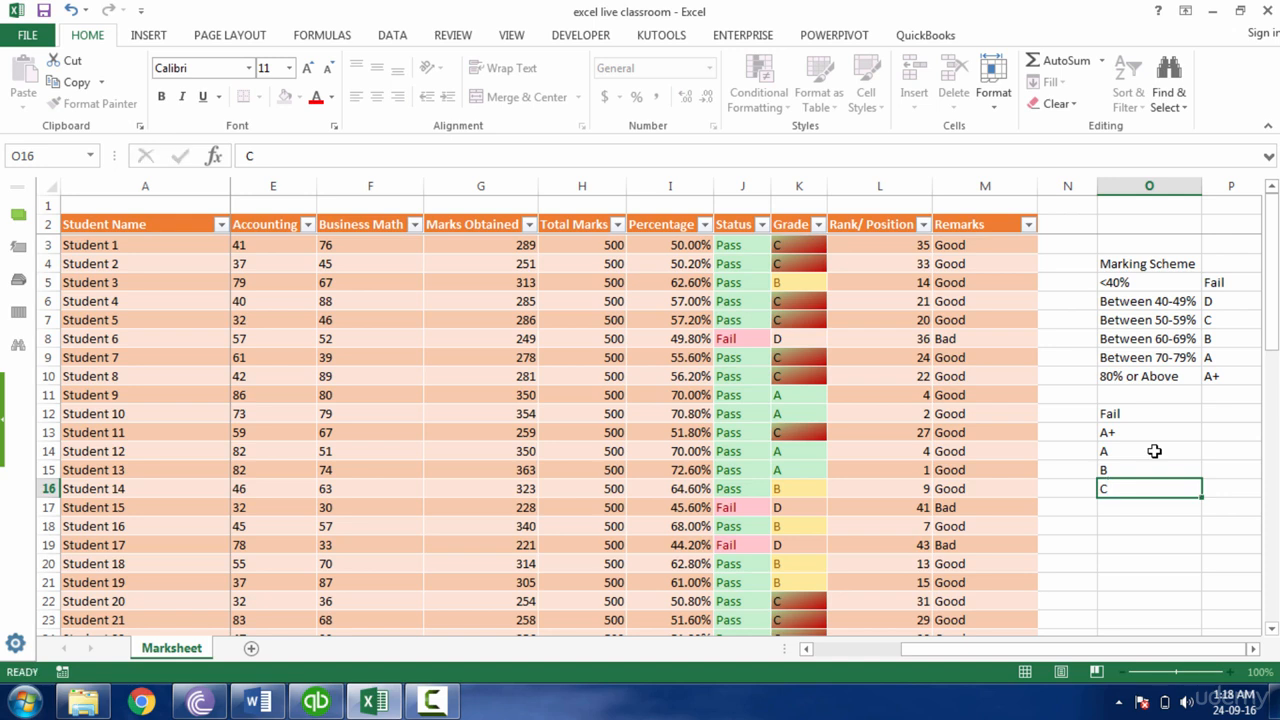
key("Return")
type("D")
key("Return")
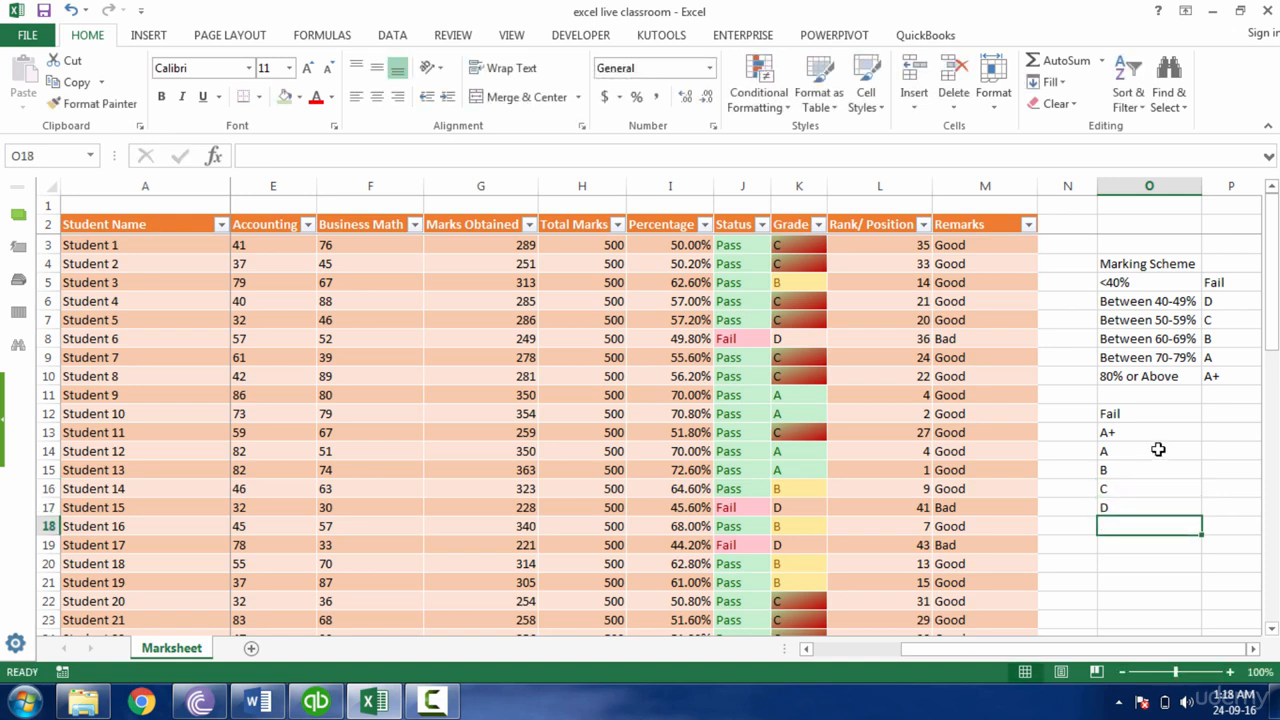
left_click(1228, 417)
left_click_drag(1140, 648, 1159, 647)
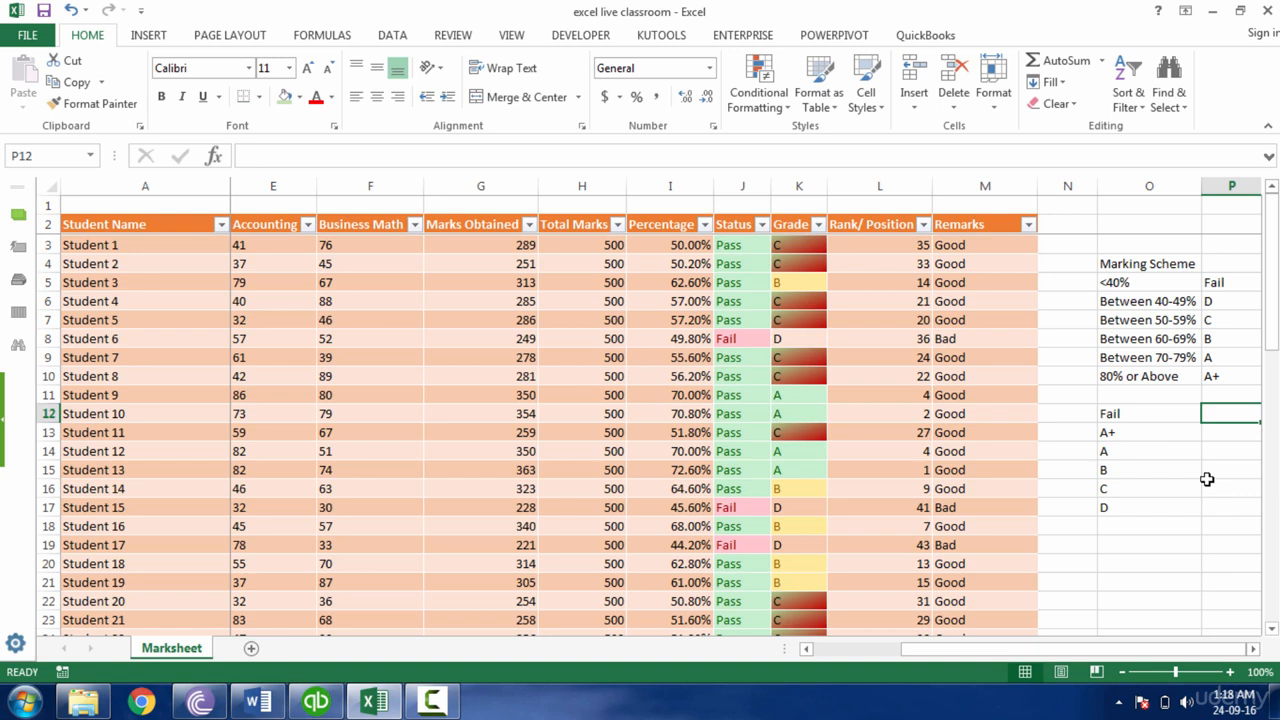
left_click(1152, 476)
left_click(1137, 413)
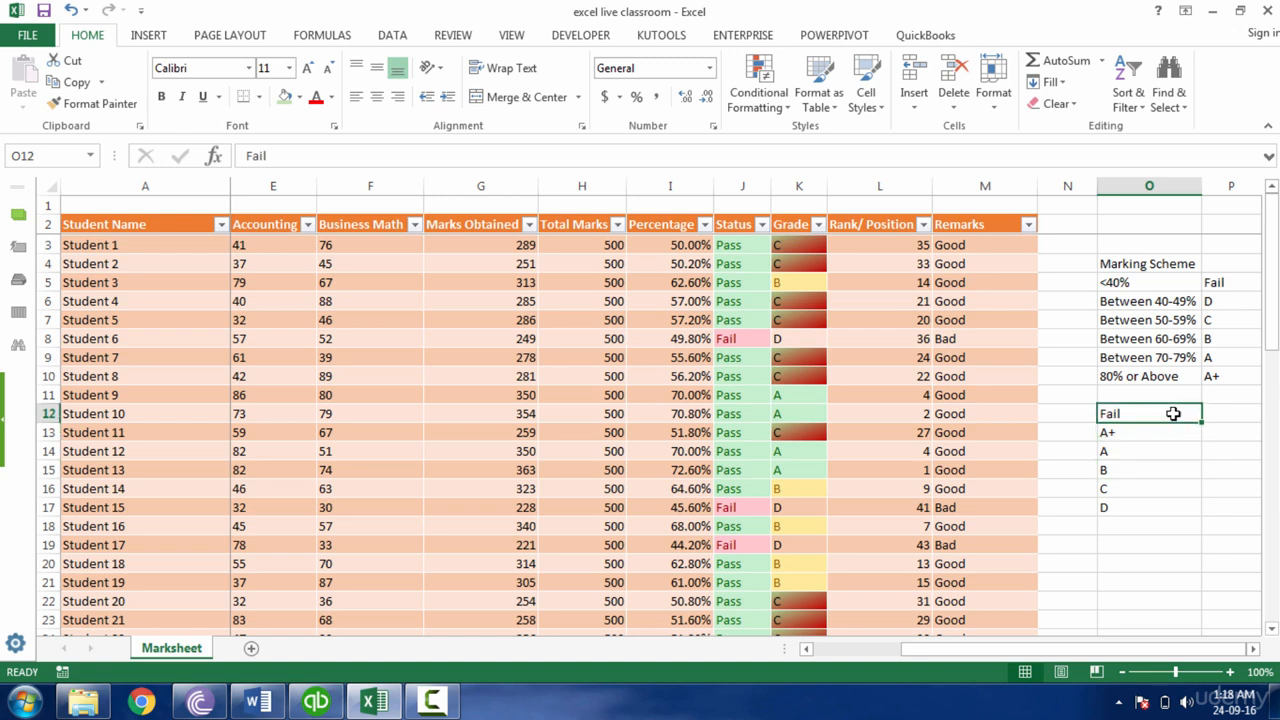
left_click(1221, 413)
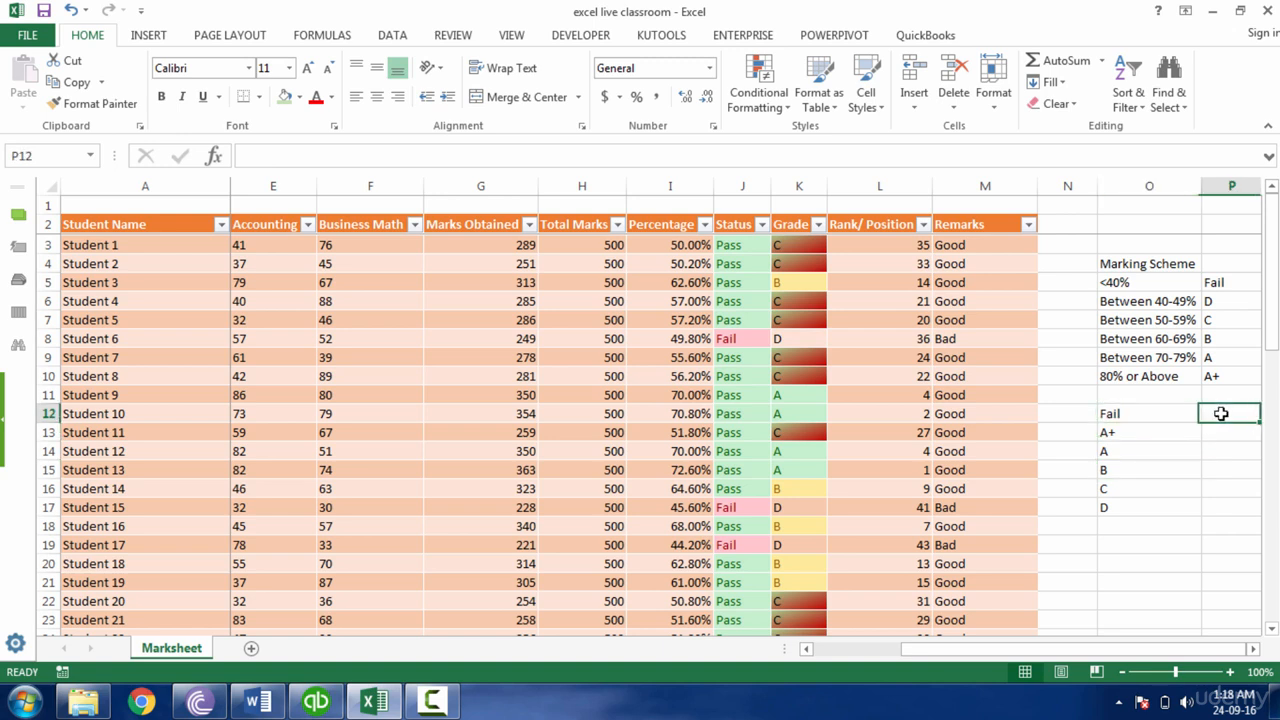
left_click(1154, 416)
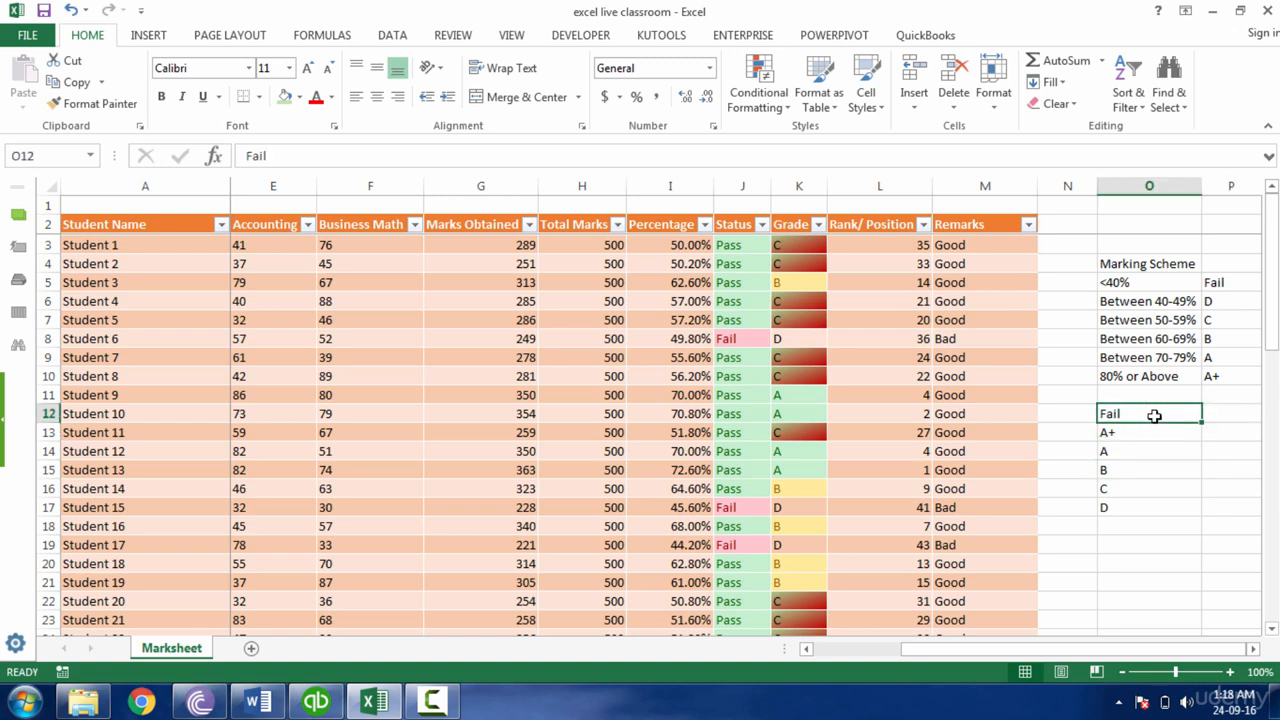
left_click(1229, 410)
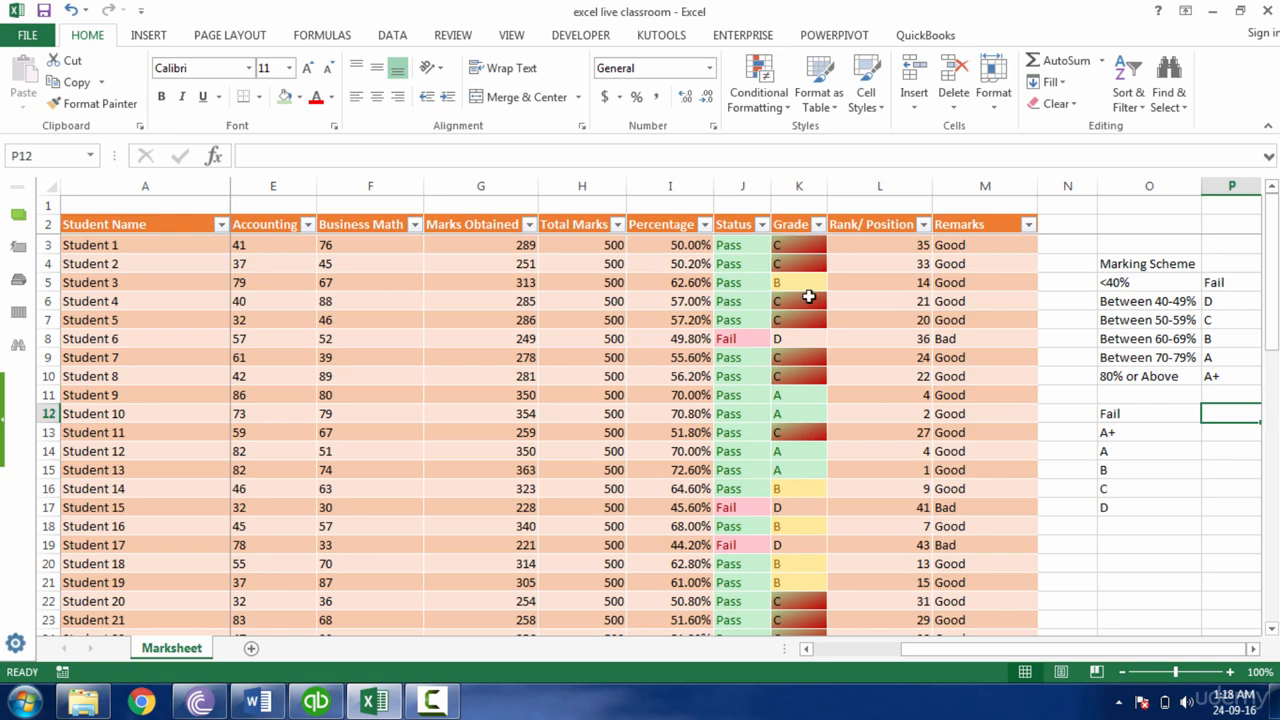
left_click_drag(795, 248, 797, 466)
left_click(1220, 432)
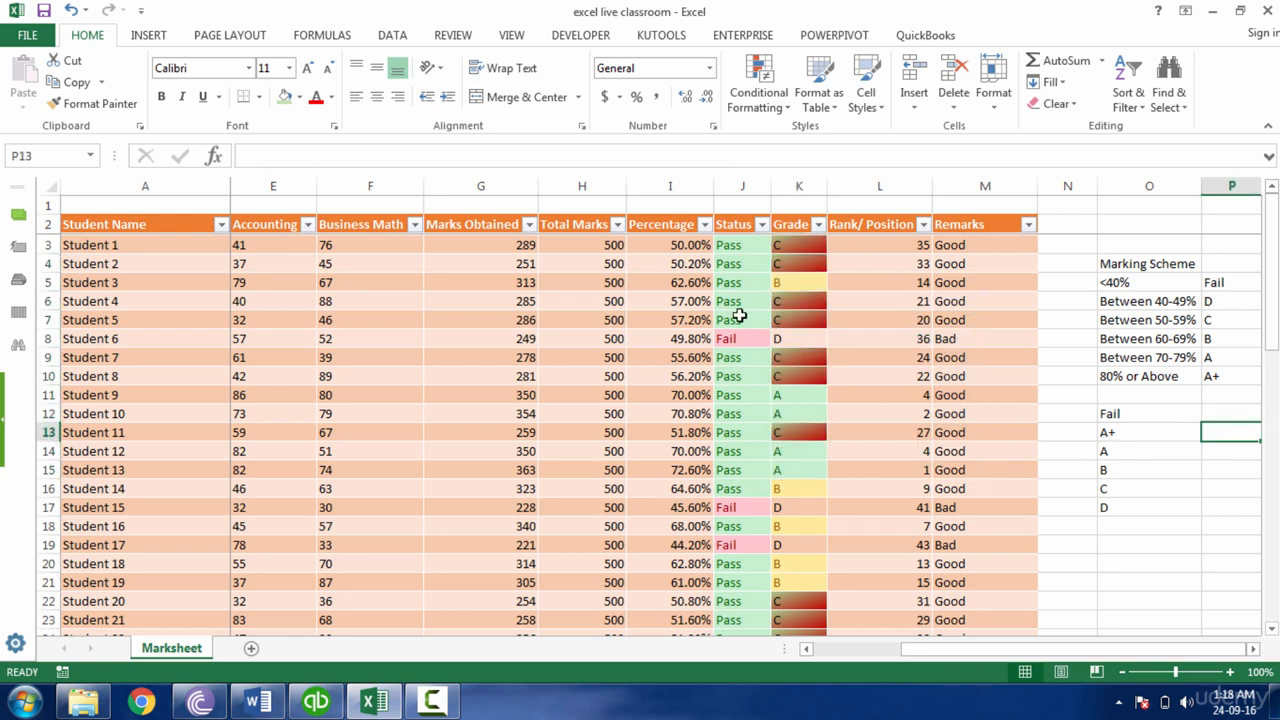
left_click(1241, 452)
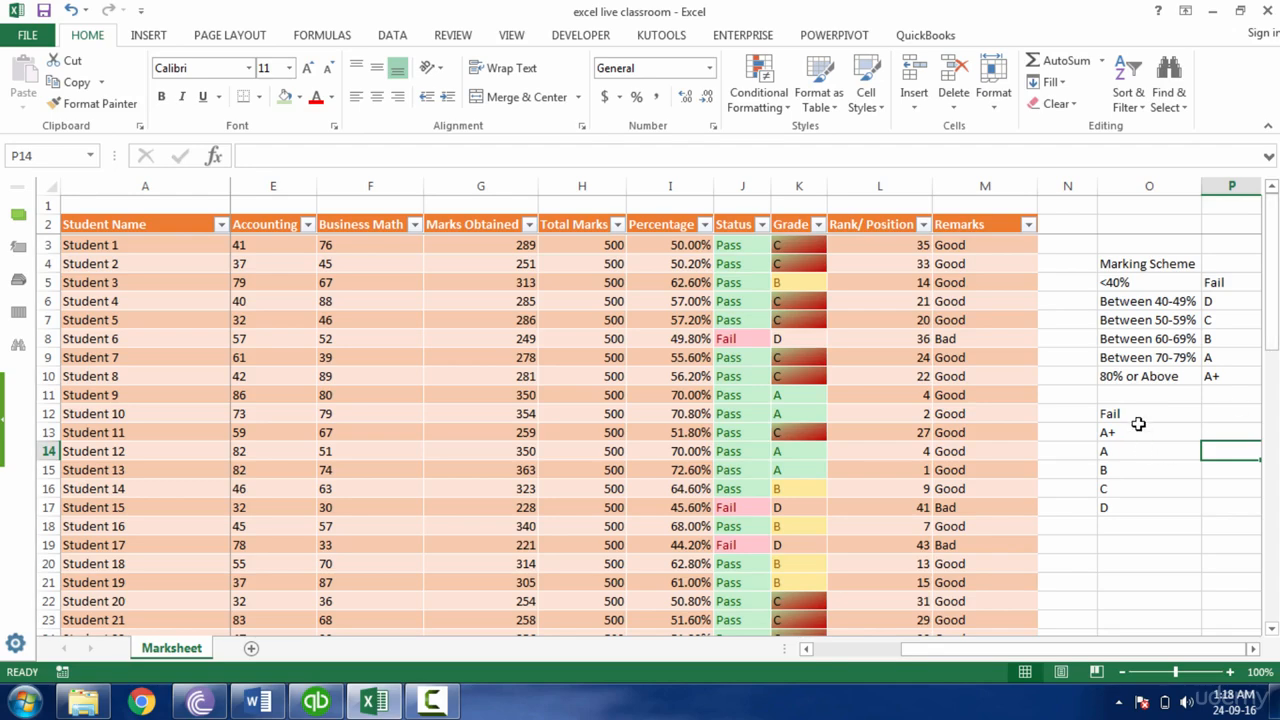
left_click_drag(1140, 416, 1220, 509)
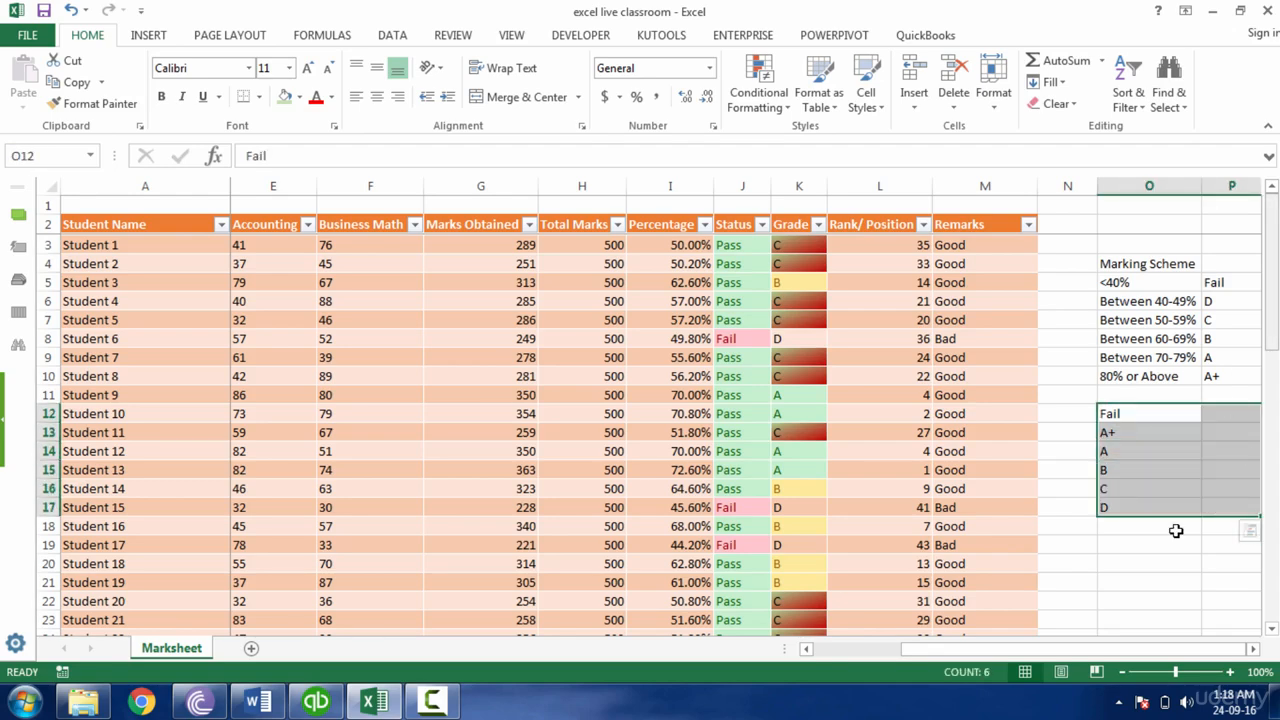
- Examine the absent marks in the student rows and the formula behind the English figure in the Students Absent Subj Wise row
left_click_drag(1119, 650, 815, 628)
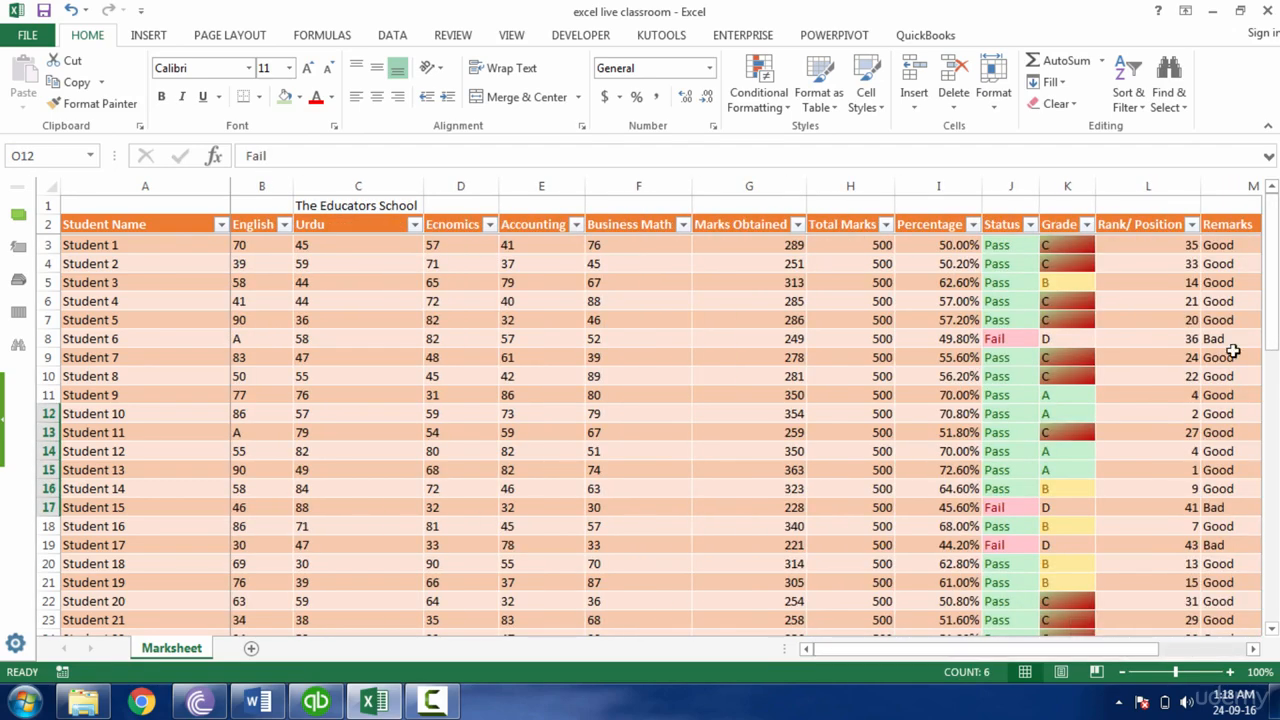
left_click_drag(1274, 340, 1274, 541)
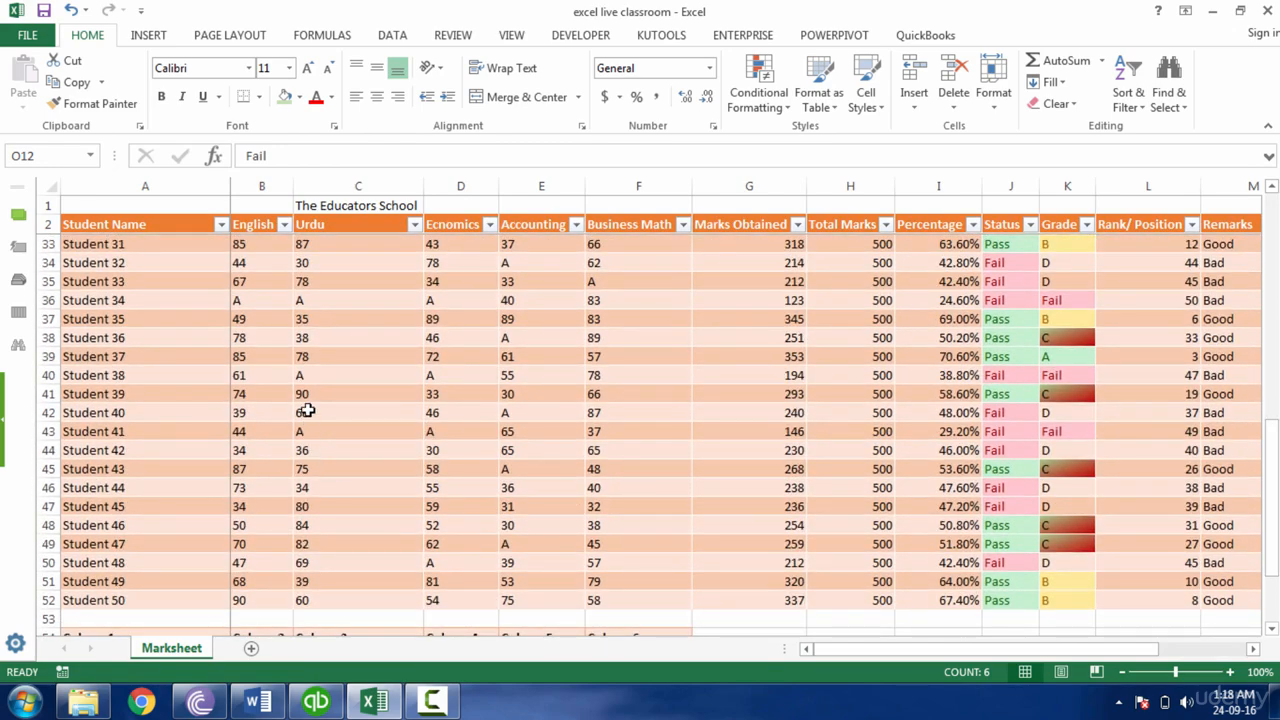
left_click(329, 375)
left_click(441, 376)
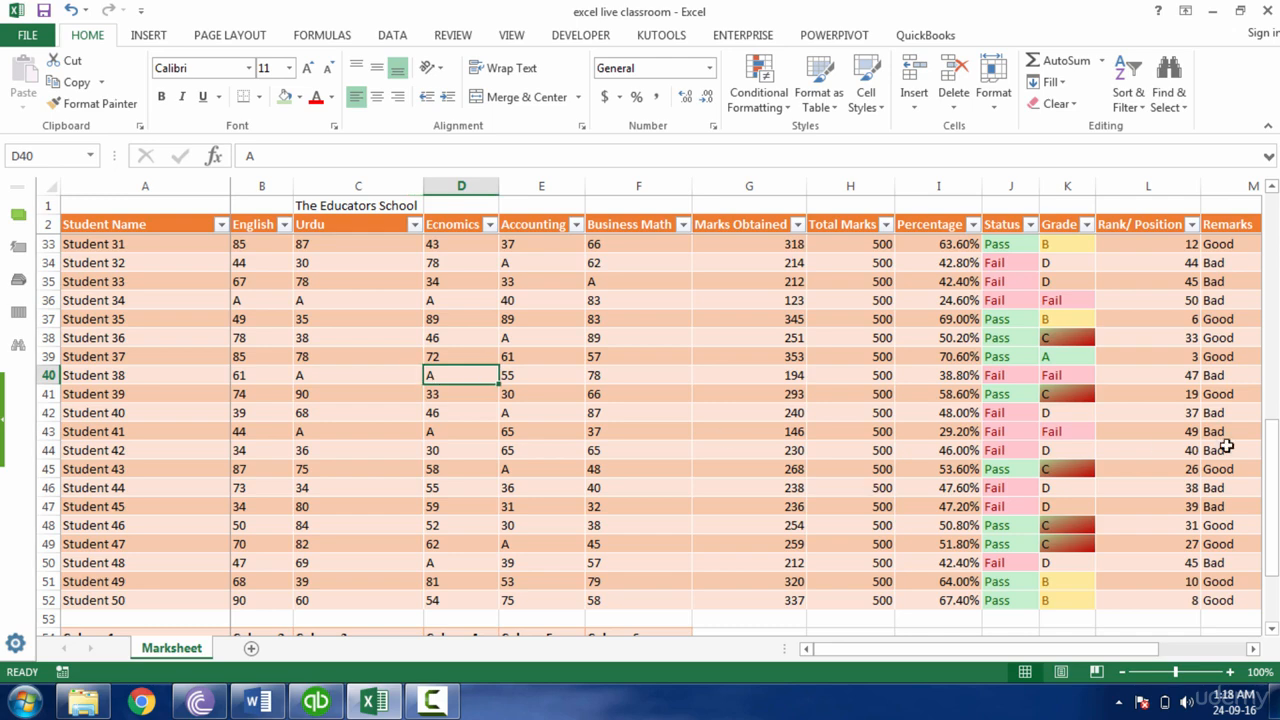
left_click_drag(1277, 497, 1272, 492)
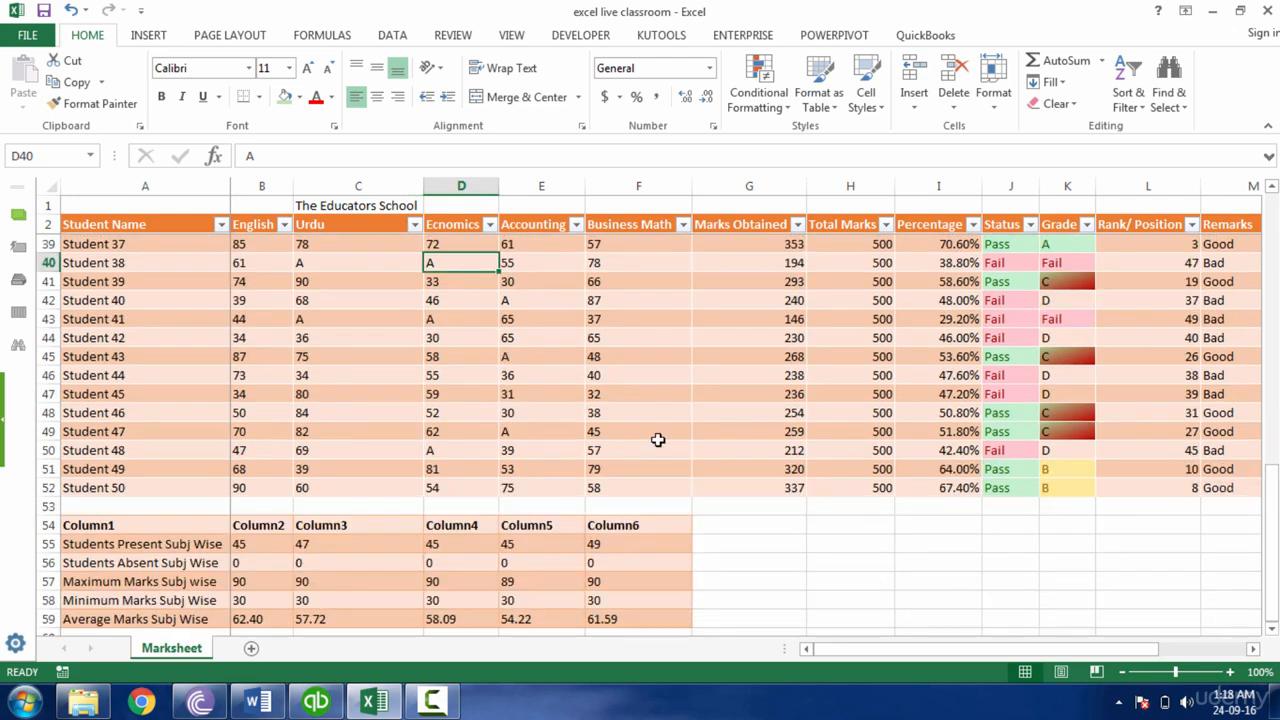
left_click(247, 562)
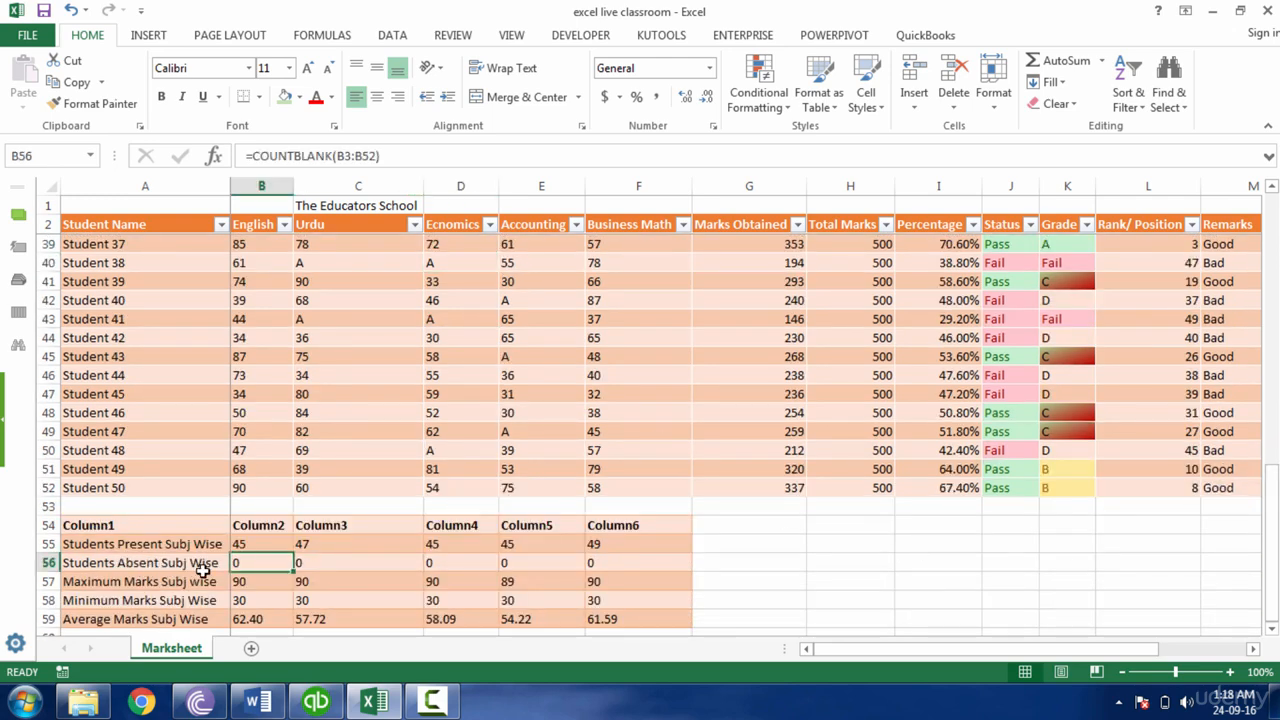
double_click(255, 563)
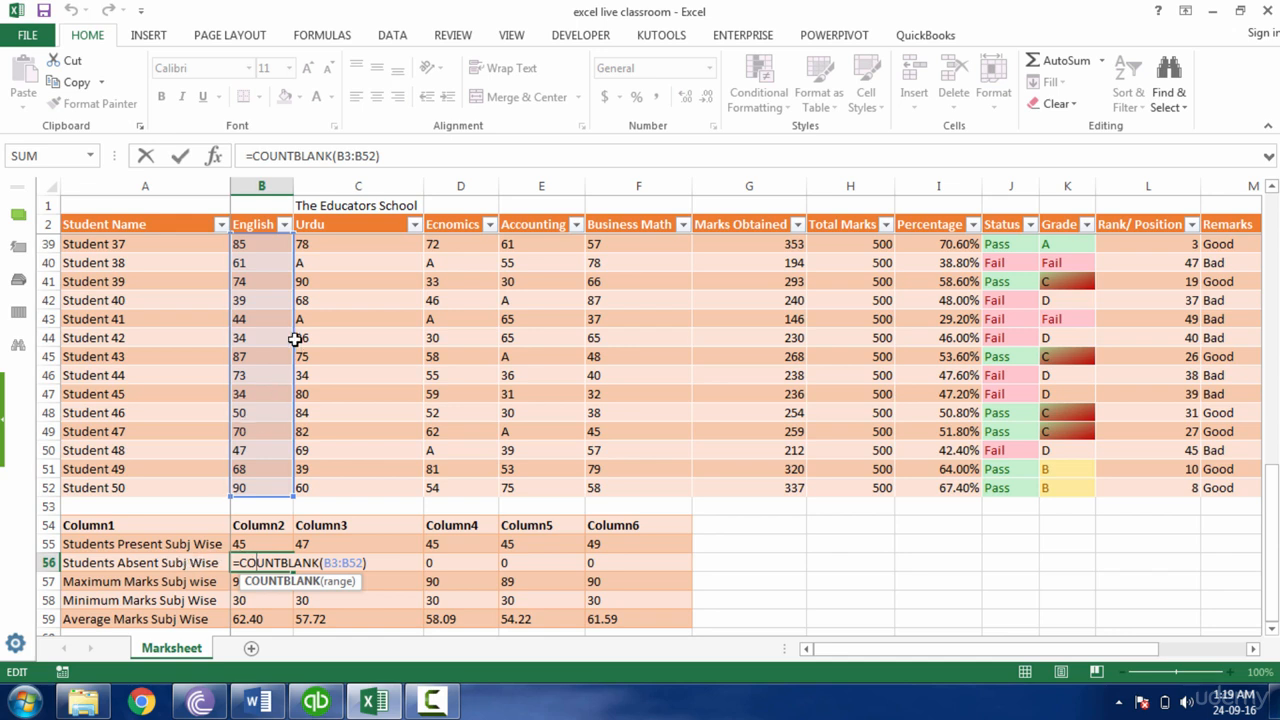
key("ctrl+Return")
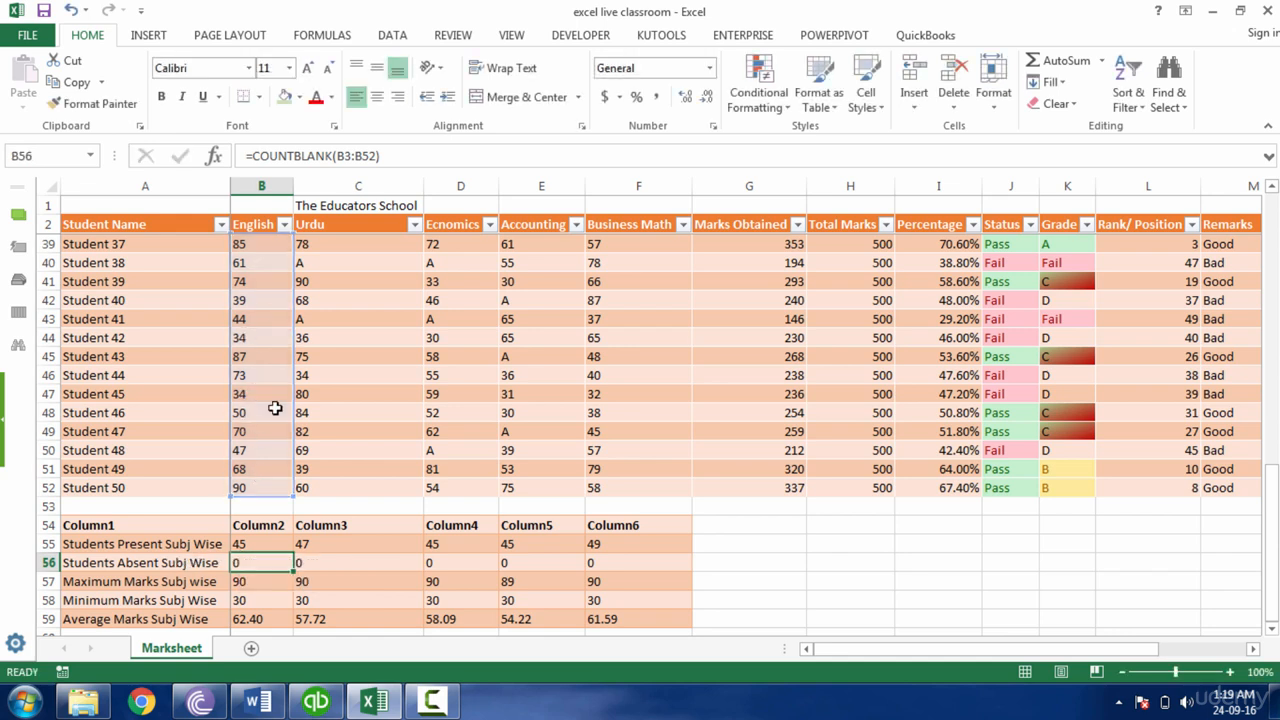
- Clear the formulas in B56 to F56 of the Students Absent Subj Wise row
left_click_drag(251, 561, 644, 558)
key("Delete")
key("Left")
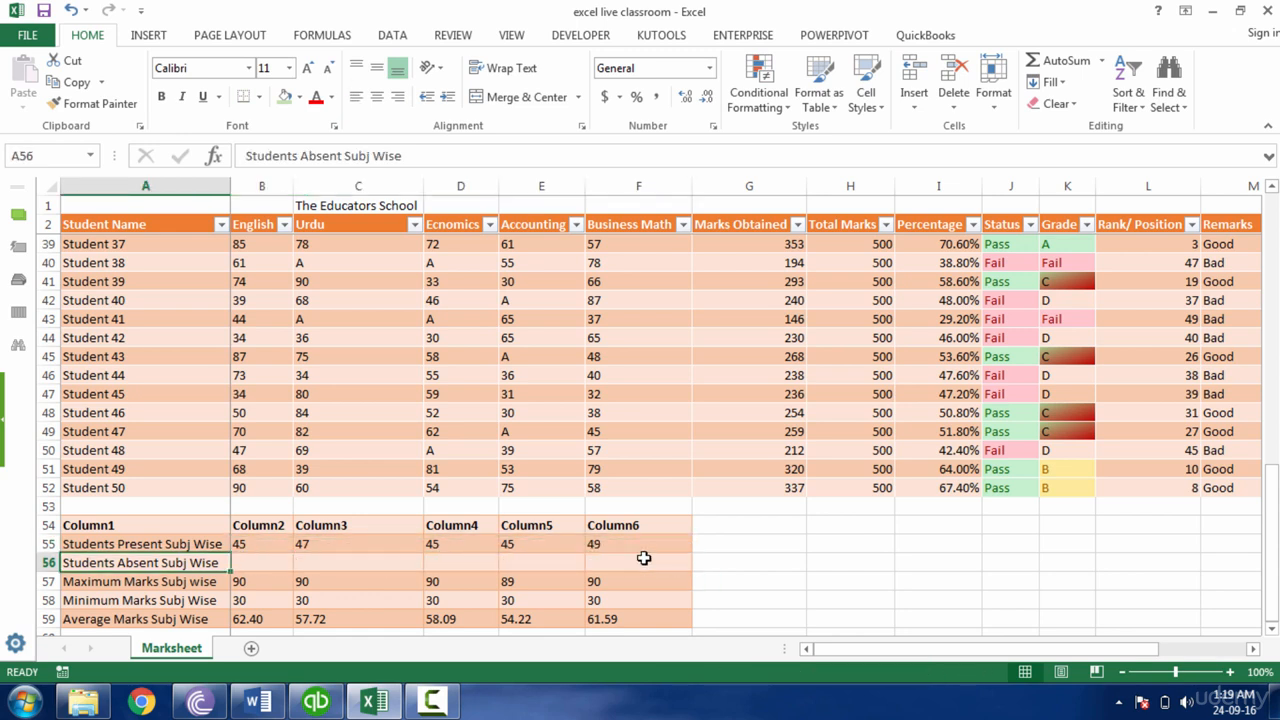
key("Right")
type("=coun")
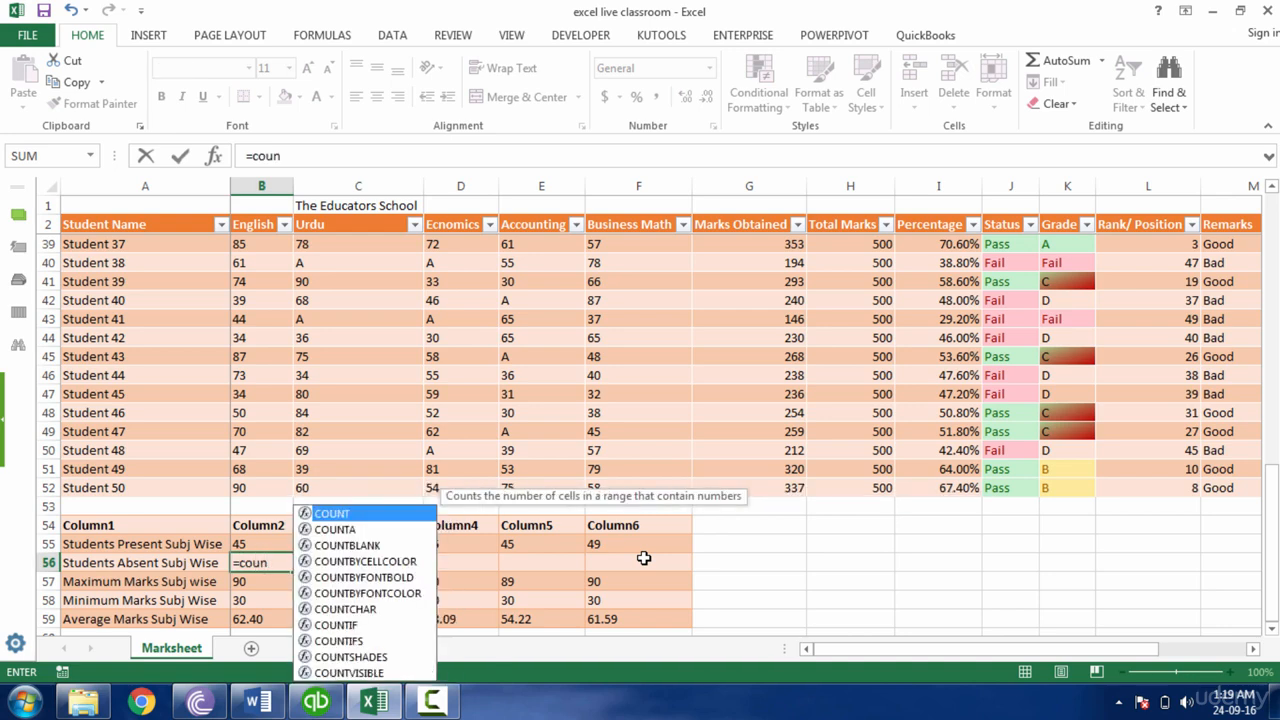
key("Down")
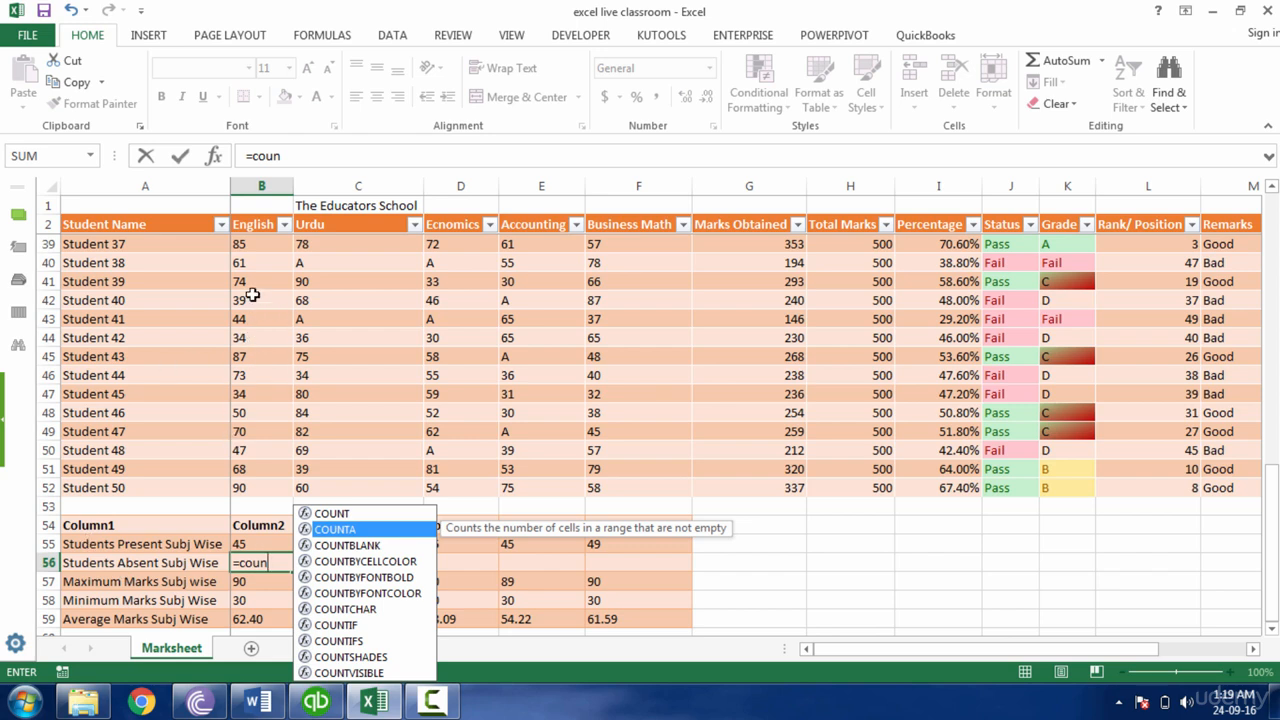
left_click(269, 324)
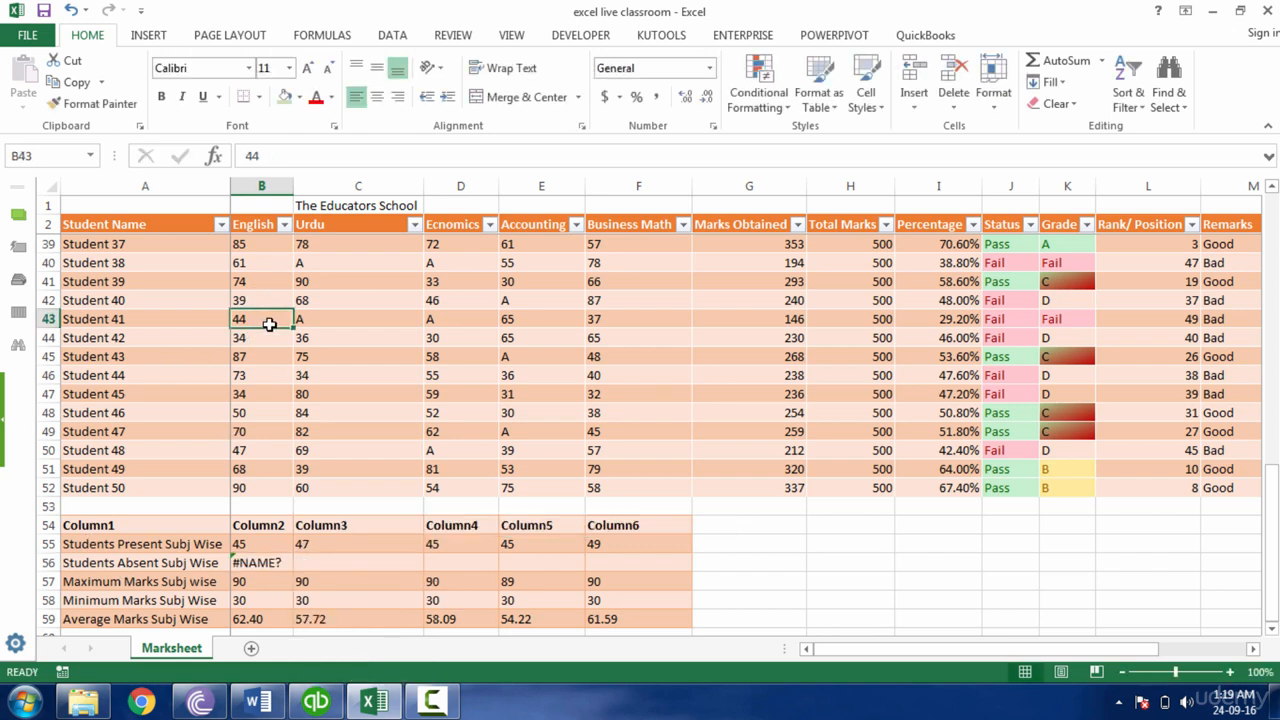
- Enter =COUNTIF(B2:B52,"A") in B56 to count the students absent in English
left_click(256, 562)
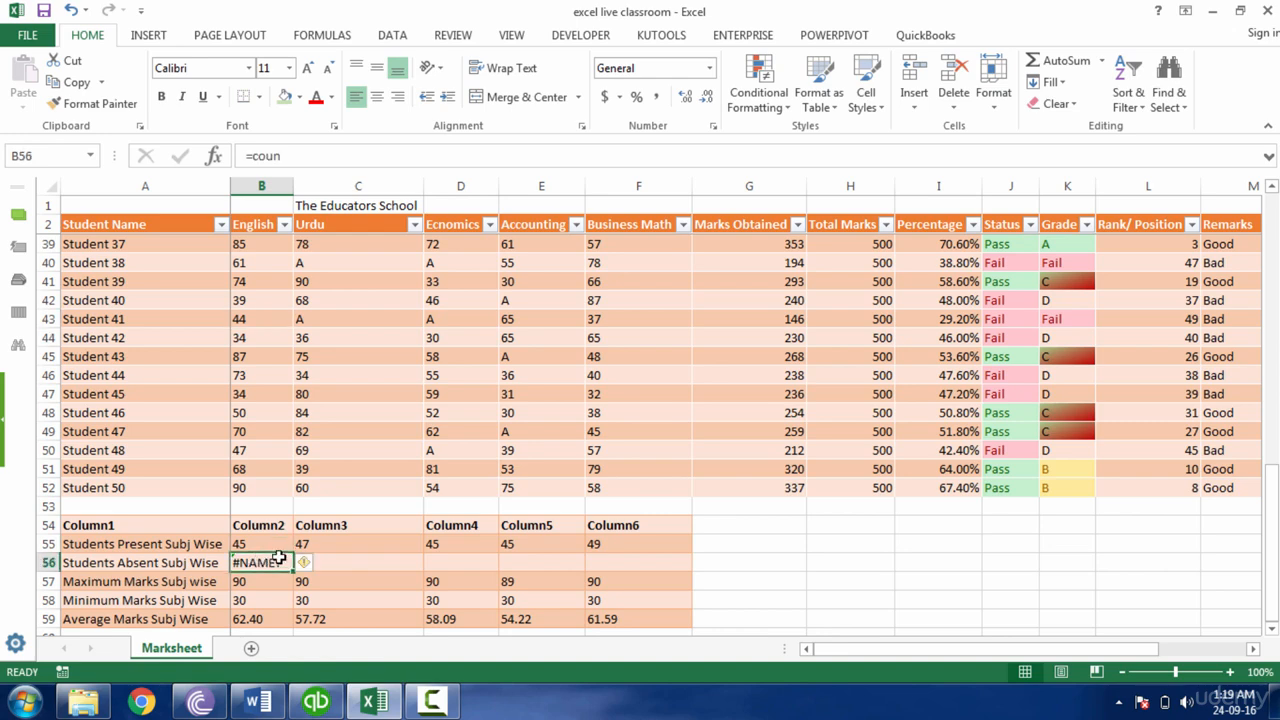
type("=coun")
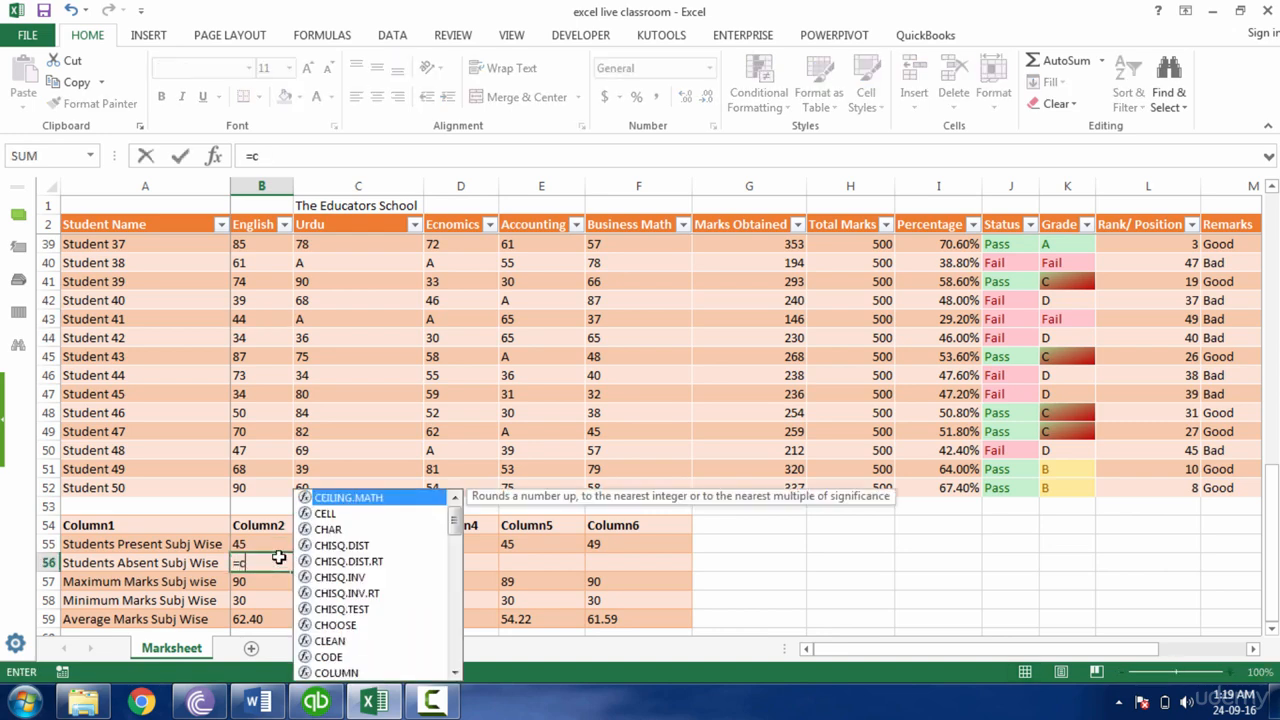
type("if")
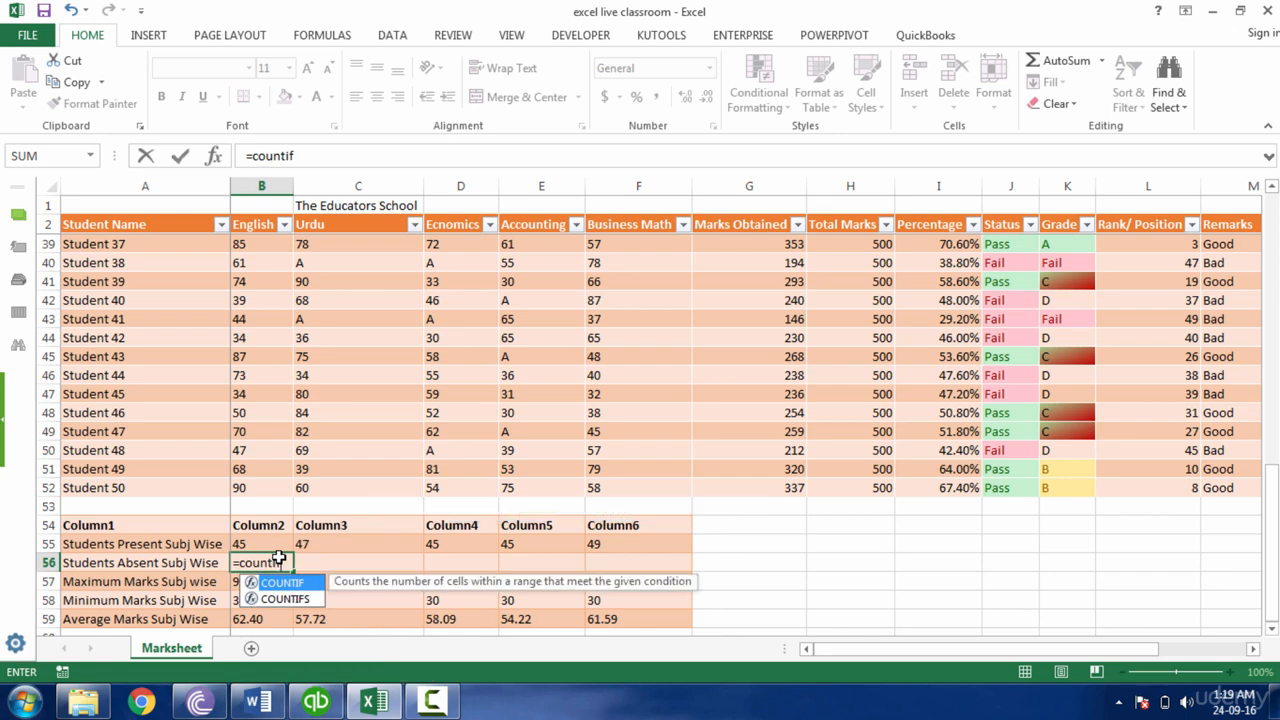
key("Tab")
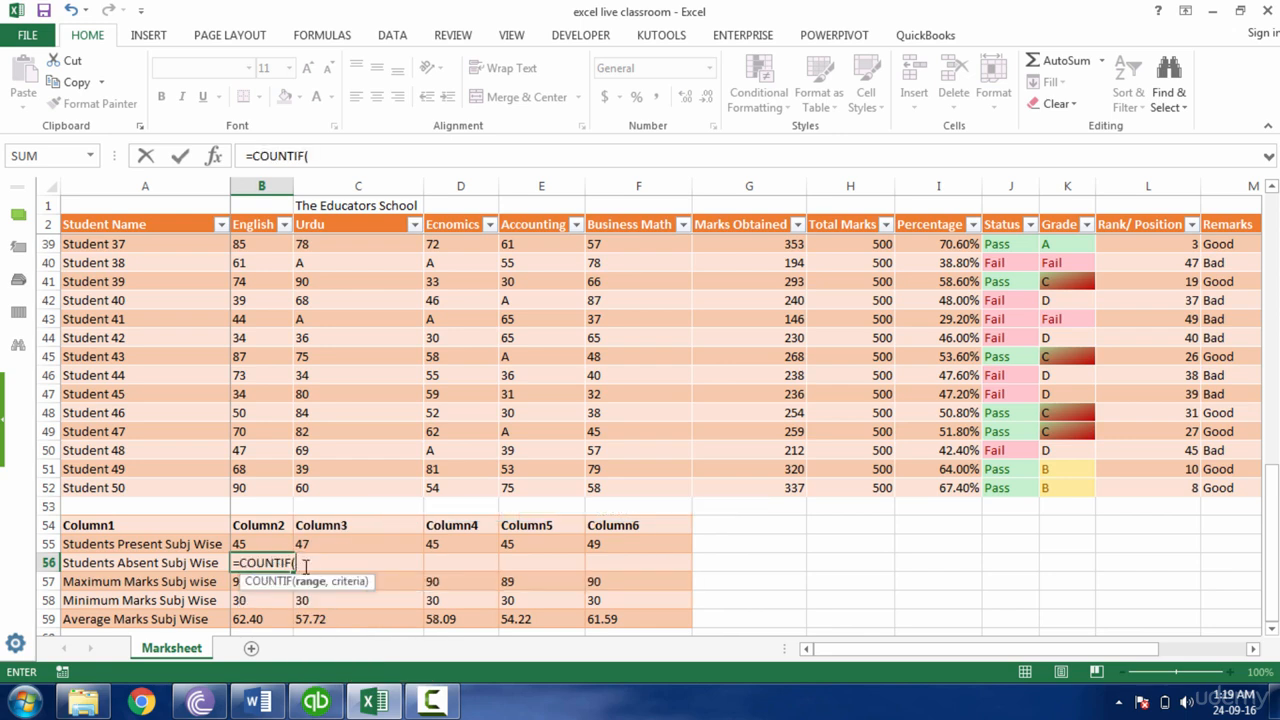
left_click(255, 489)
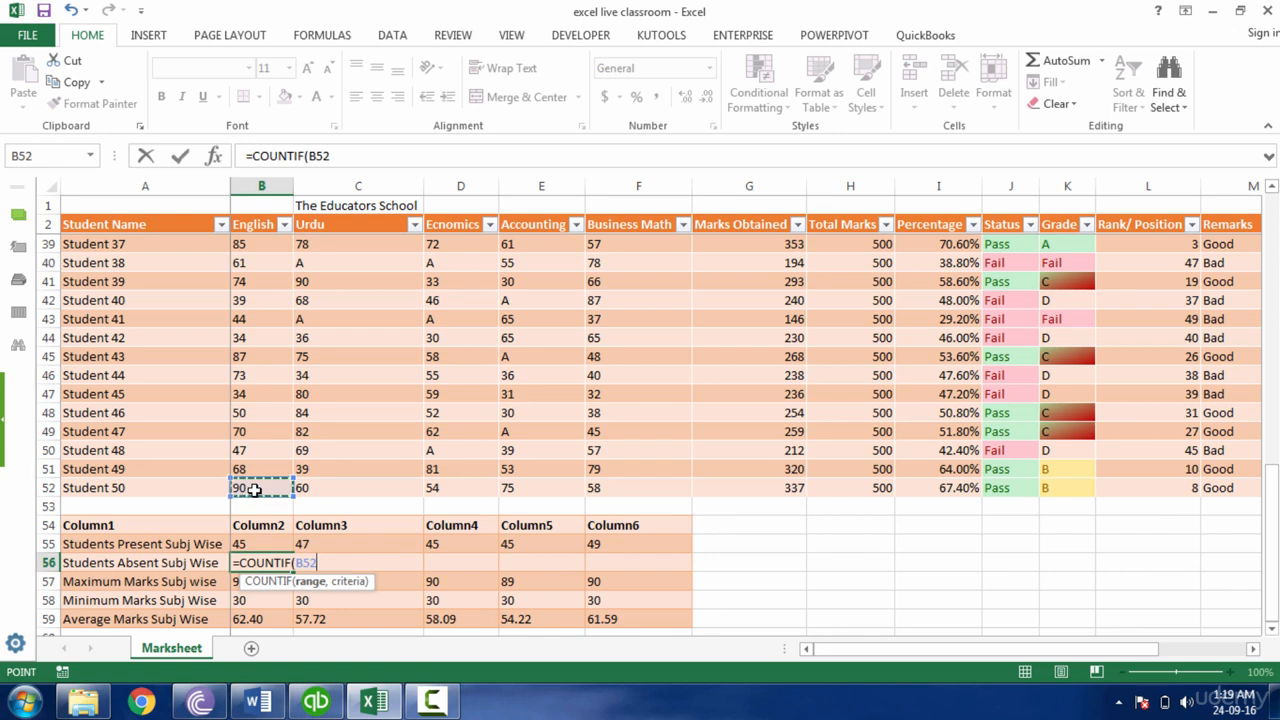
key("ctrl+shift+Up")
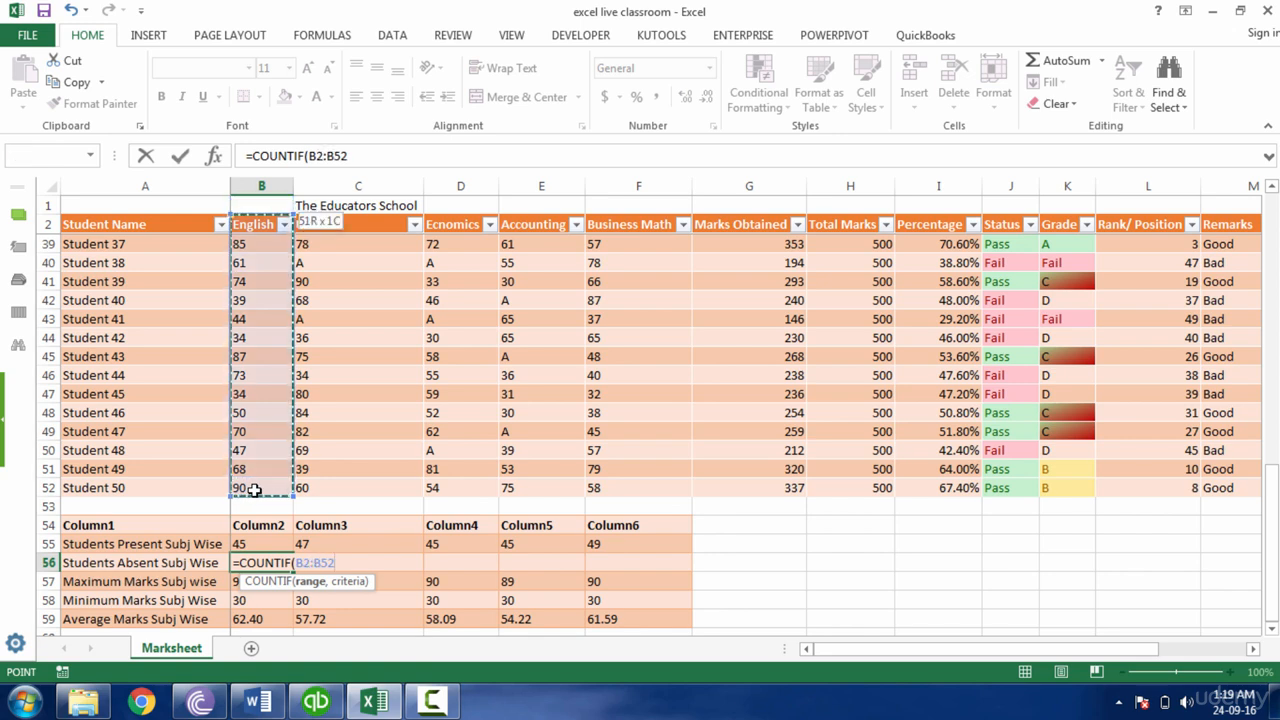
type(",\"A")
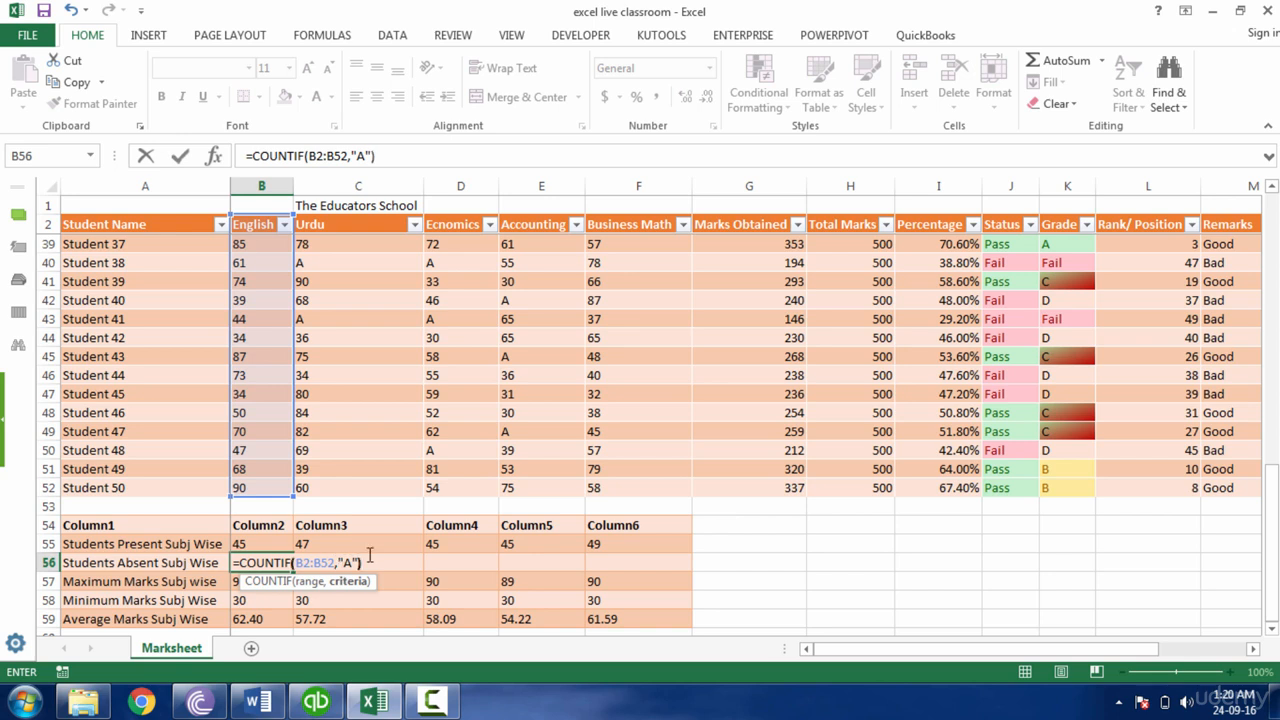
key("Return")
key("Up")
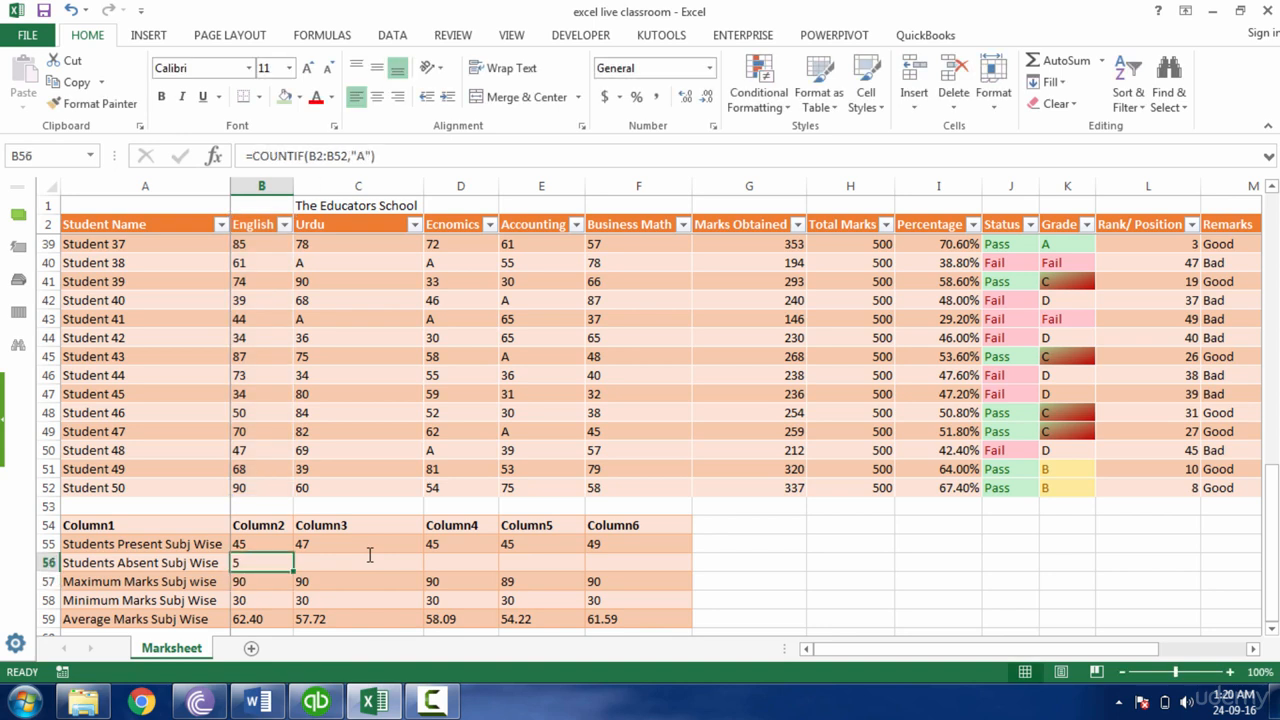
- Fill the COUNTIF formula from B56 across to F56 for the remaining subjects
key("shift+Right")
key("shift+Right")
key("shift+Right")
key("shift+Right")
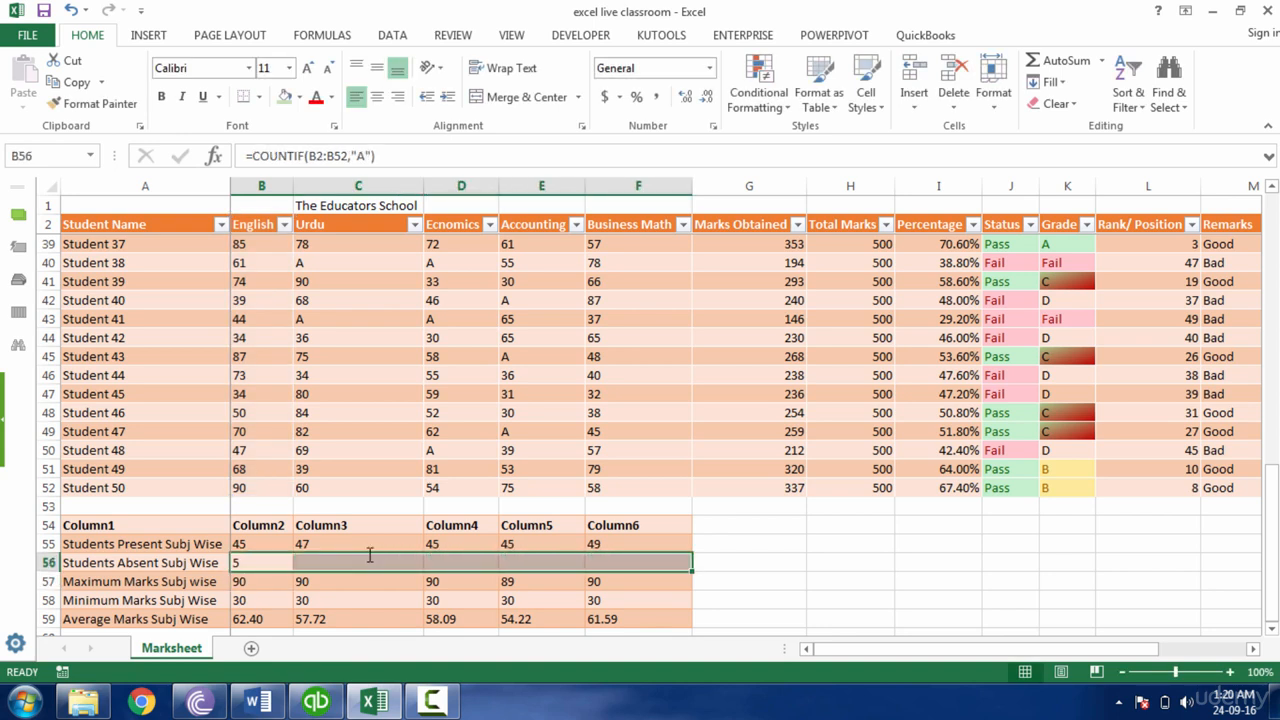
key("ctrl+r")
- Check the absent counts against the students present for each subject, using the selection totals of rows 55 and 56
left_click(360, 563)
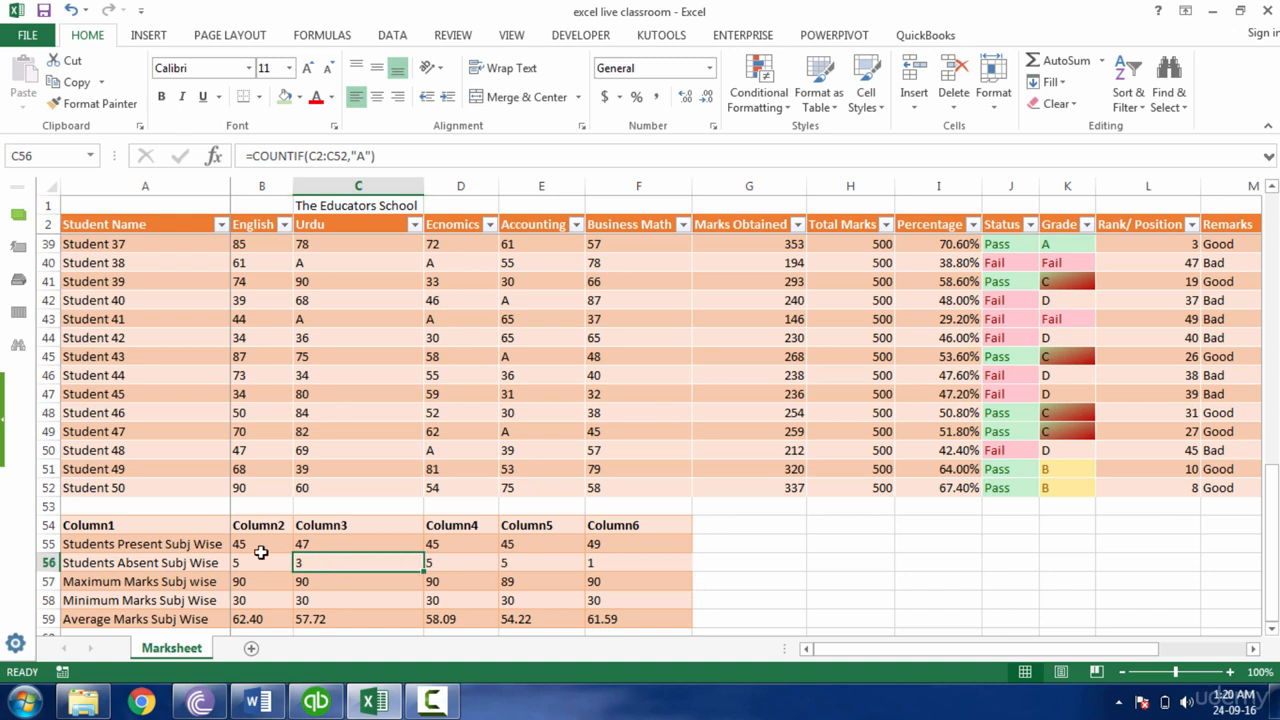
left_click_drag(259, 547, 257, 562)
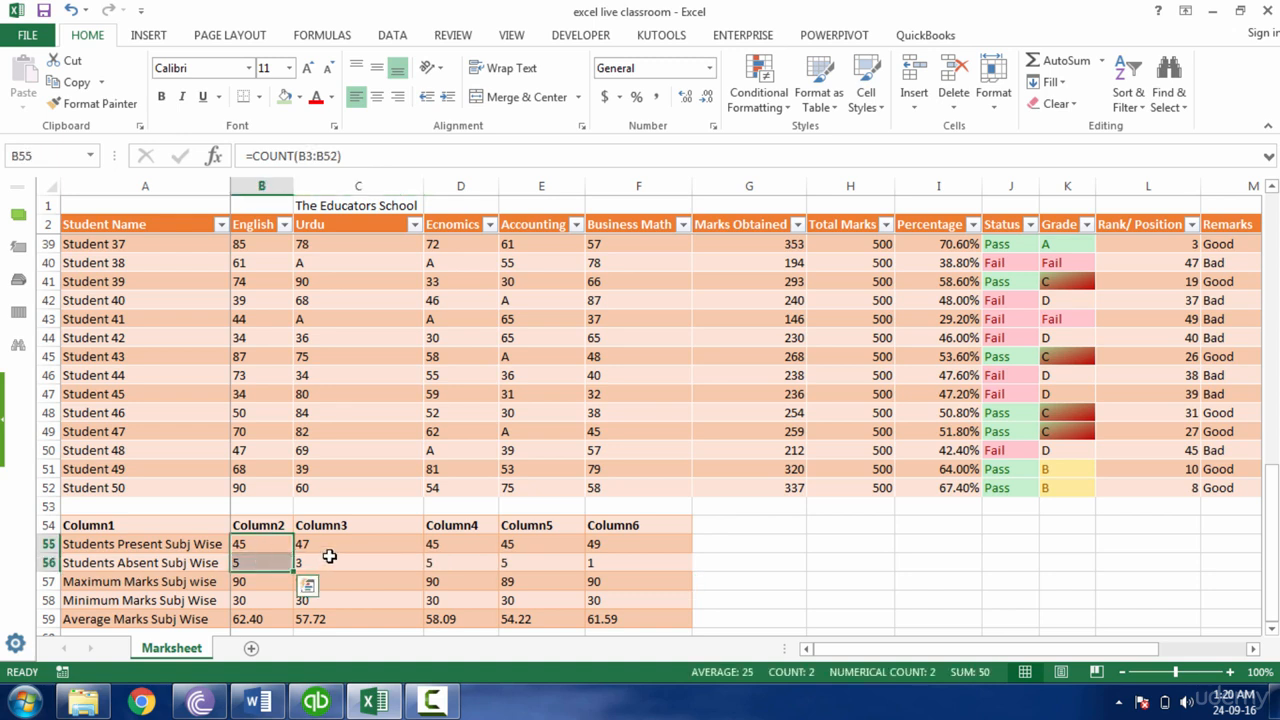
left_click_drag(334, 544, 336, 560)
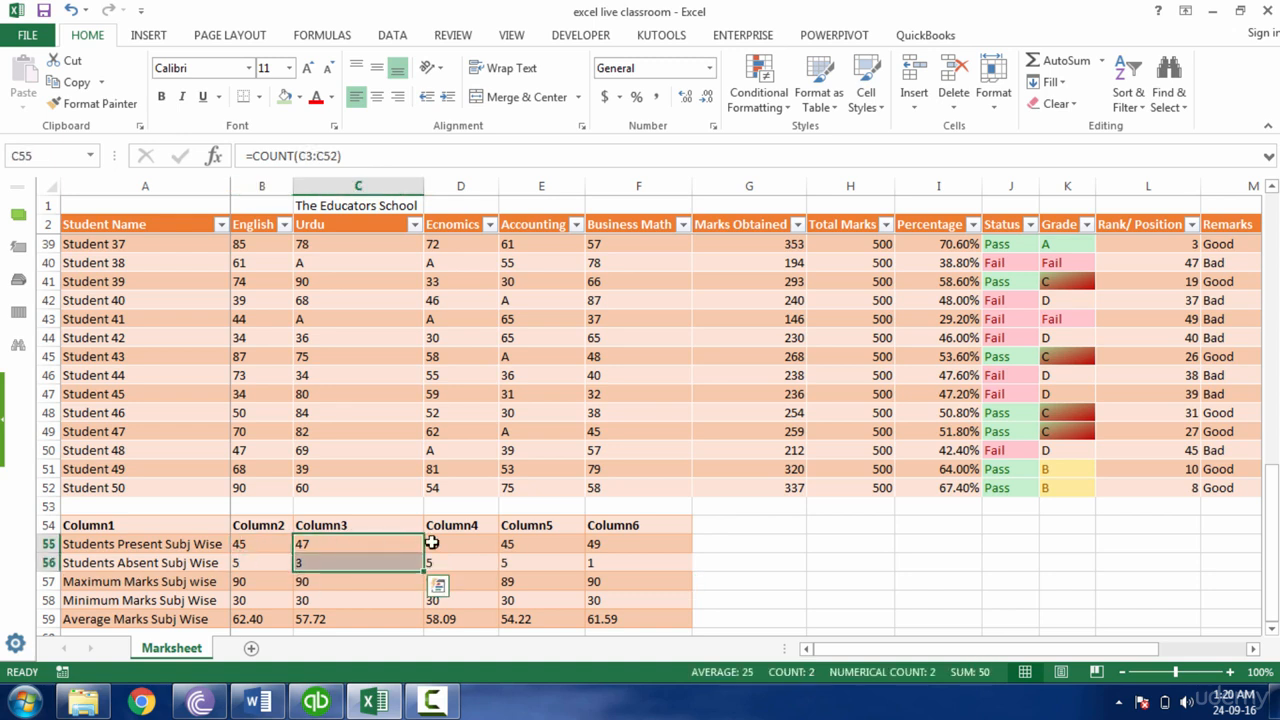
left_click_drag(442, 545, 440, 562)
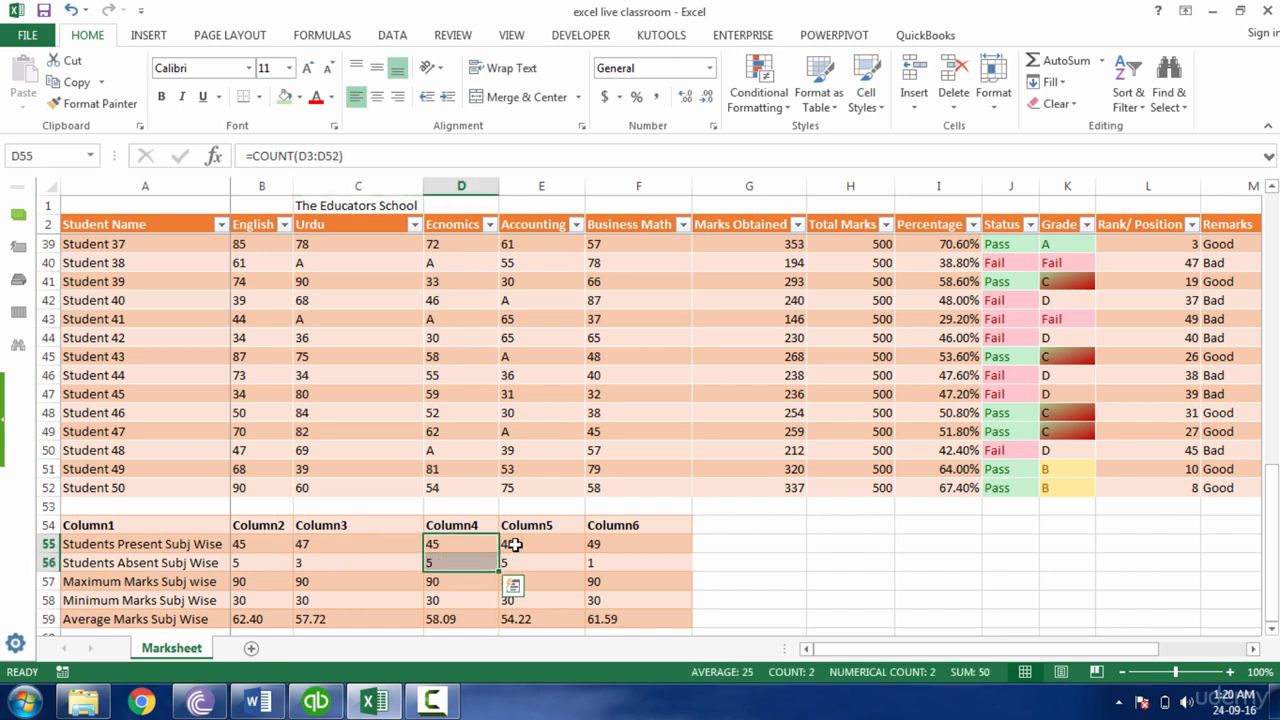
left_click(580, 547)
left_click(604, 544)
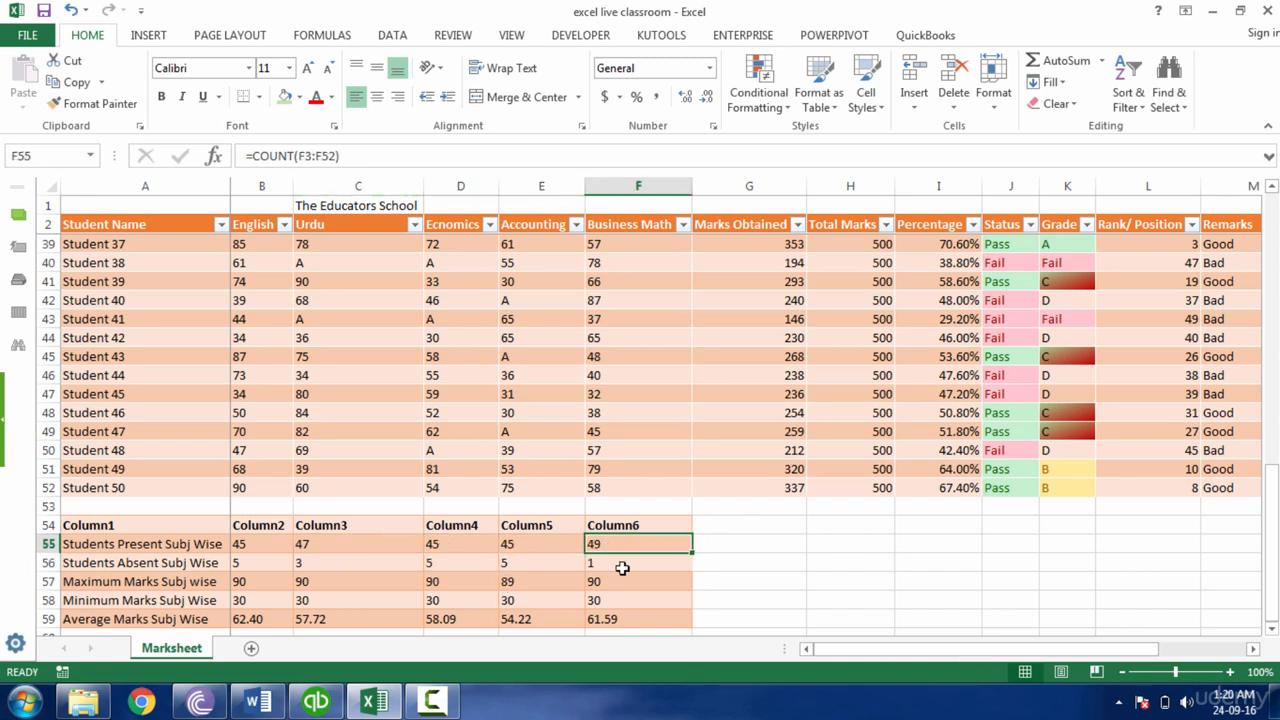
left_click(620, 566)
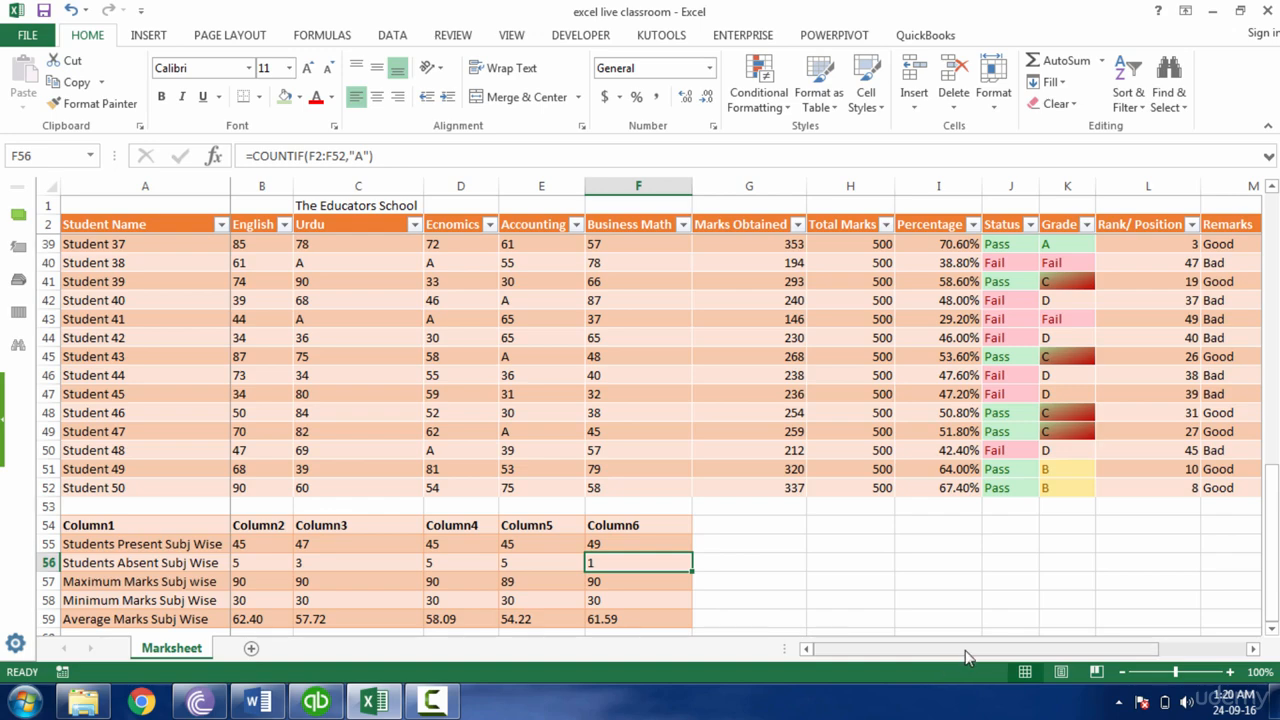
left_click_drag(1060, 648, 1172, 645)
left_click_drag(1272, 530, 1271, 294)
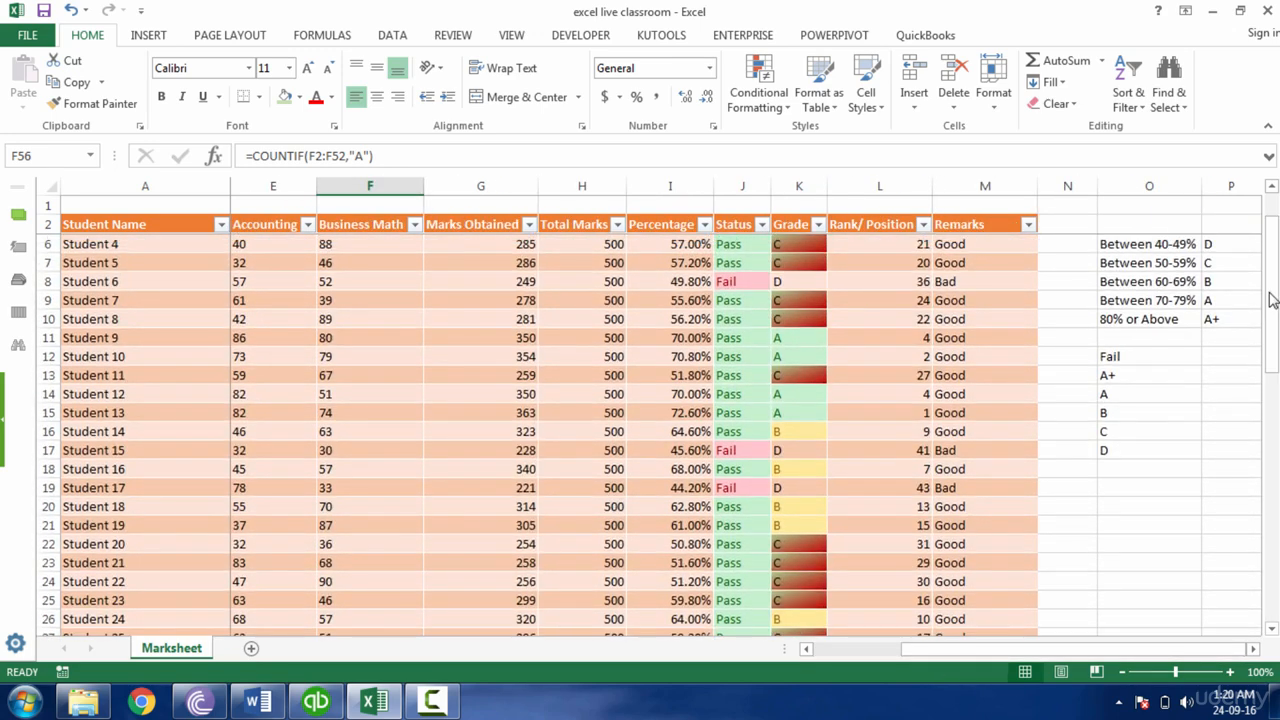
left_click(1221, 362)
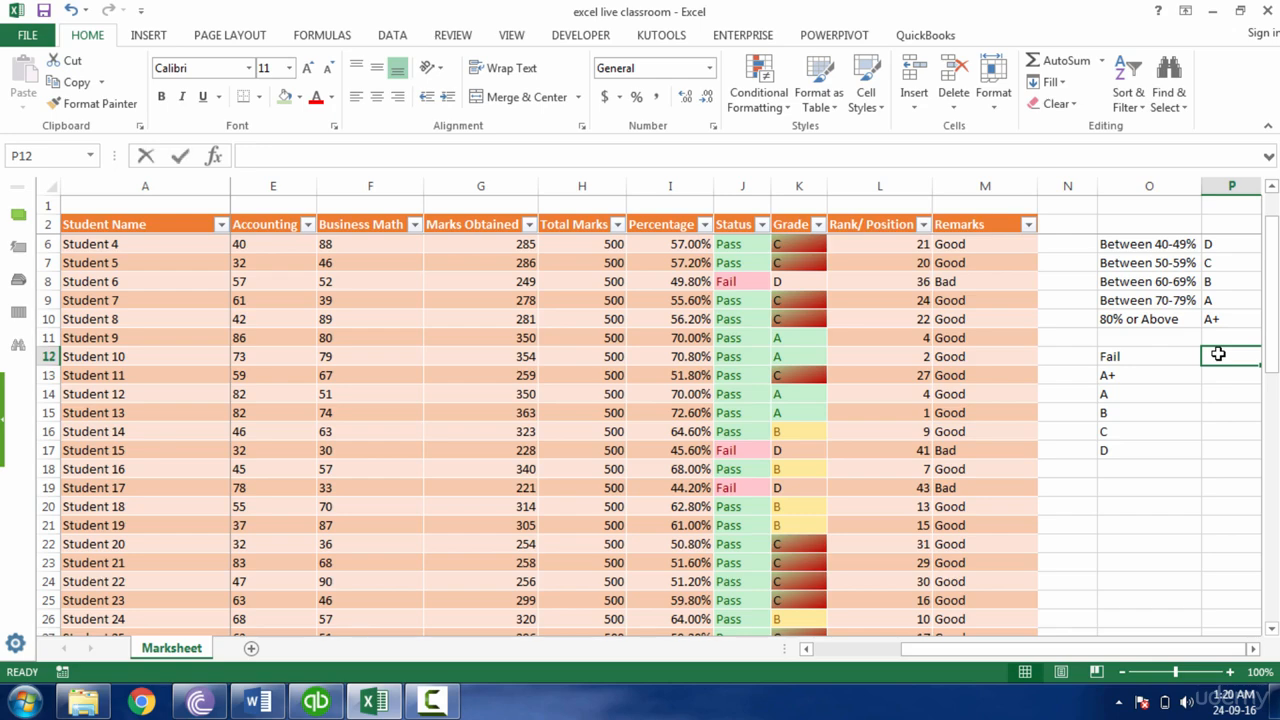
type("=countif")
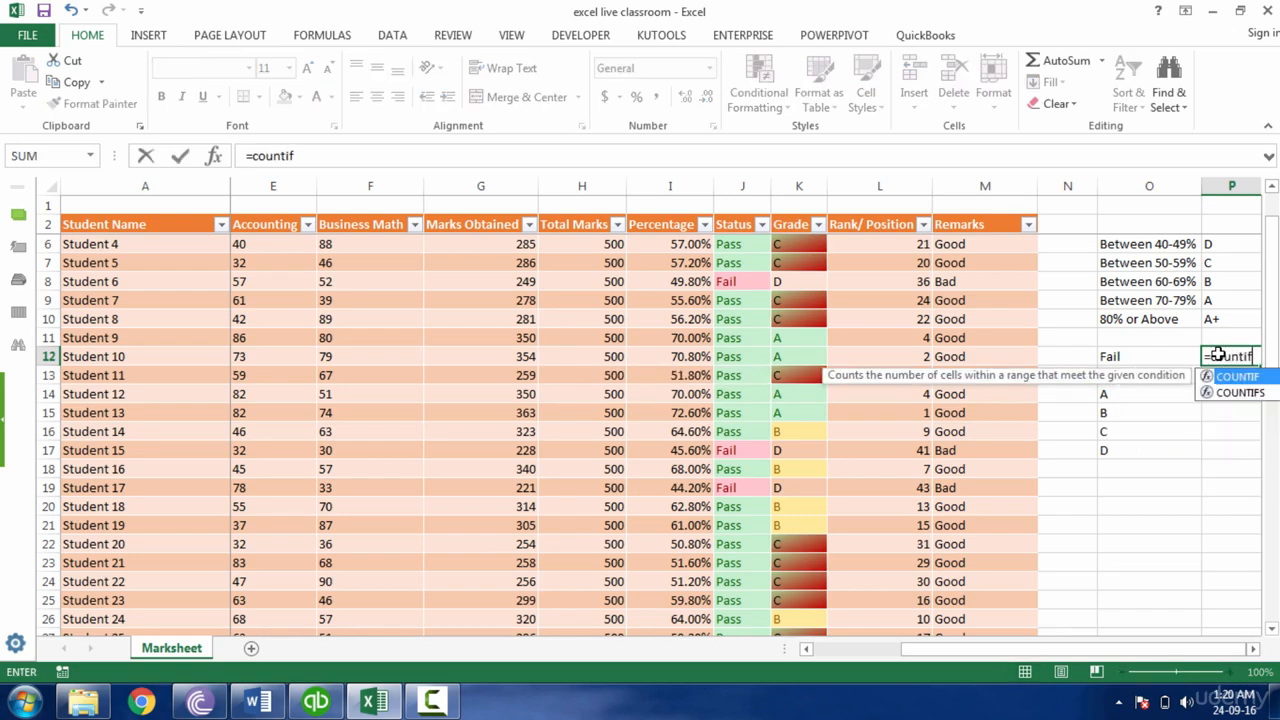
key("Tab")
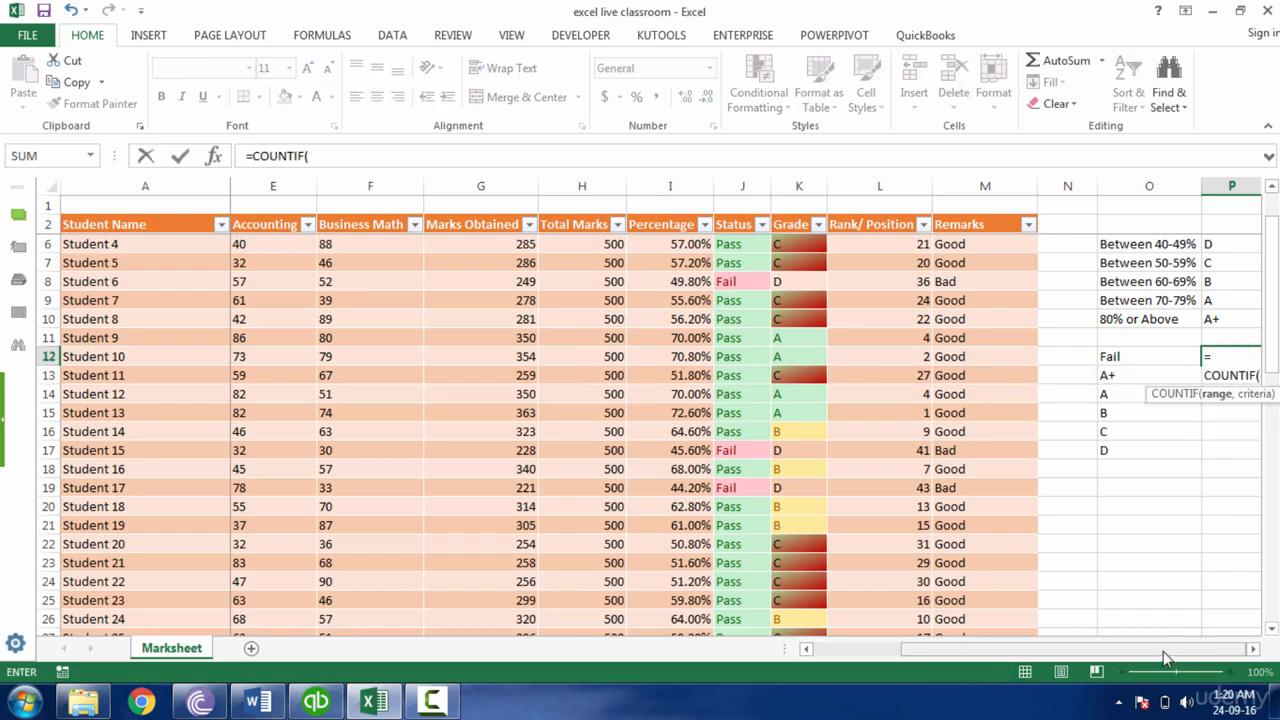
key("Page_Down")
key("Right")
key("Right")
key("Right")
key("Escape")
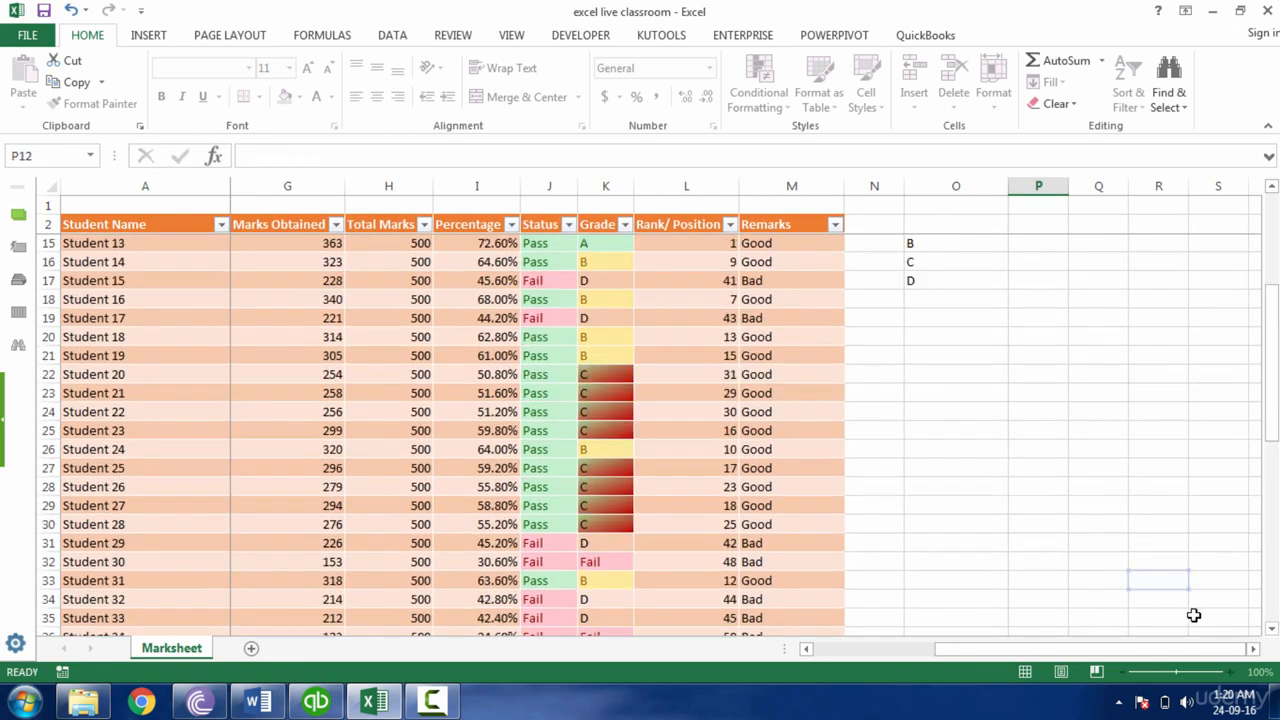
- Enter =COUNTIF(K:K,"Fail") in P12, beside the Fail label below the marking scheme
key("Up")
key("Right")
key("Up")
key("Up")
key("Up")
key("Up")
key("Up")
key("Up")
key("Up")
key("Up")
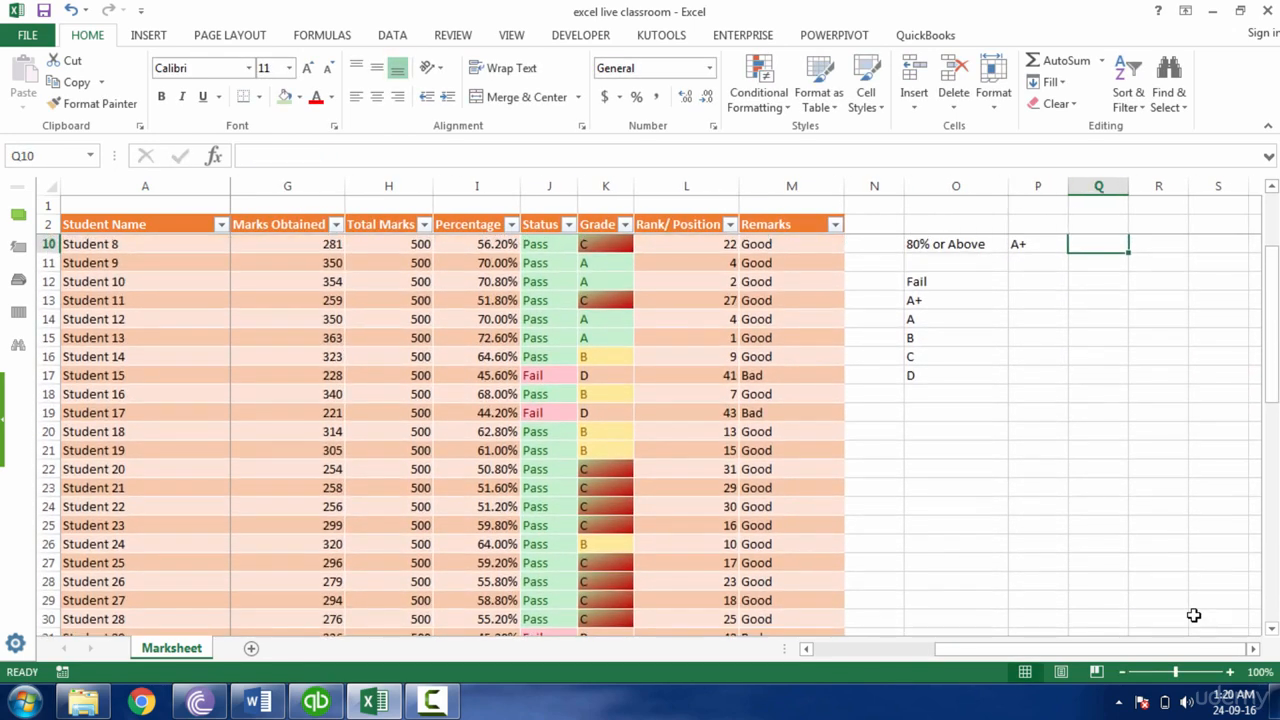
left_click(1051, 409)
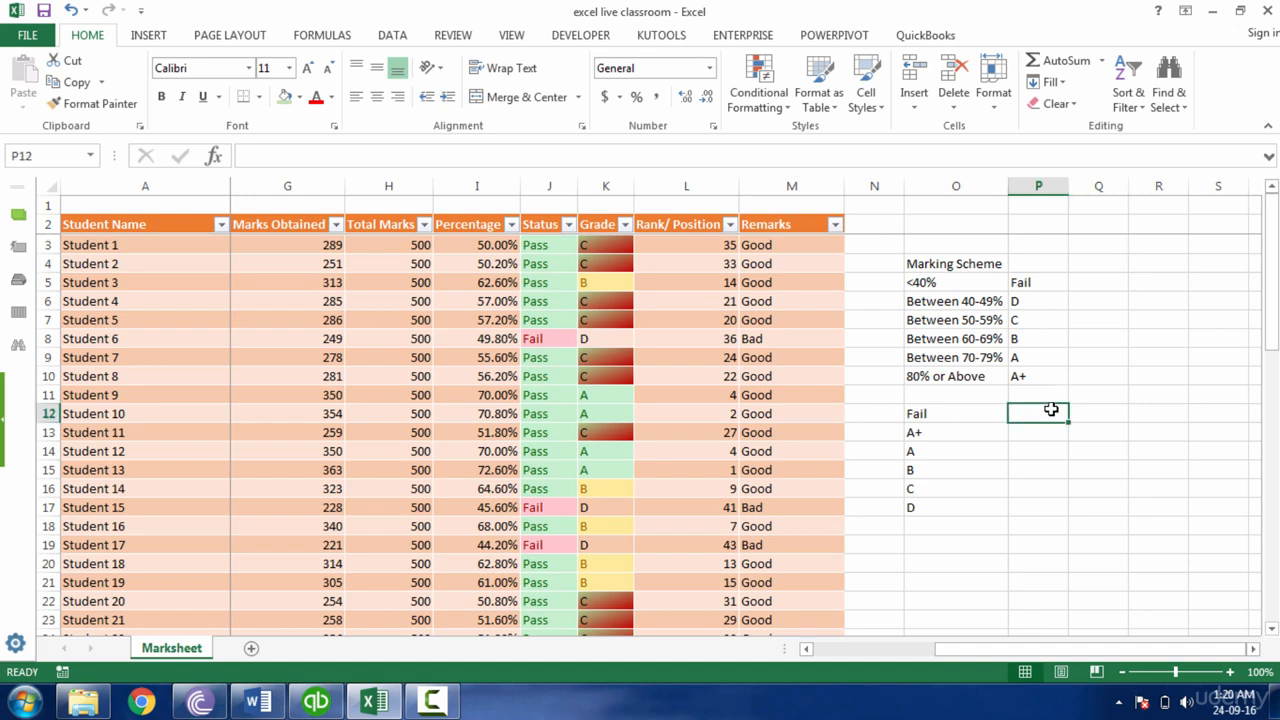
type("=coun")
type("if")
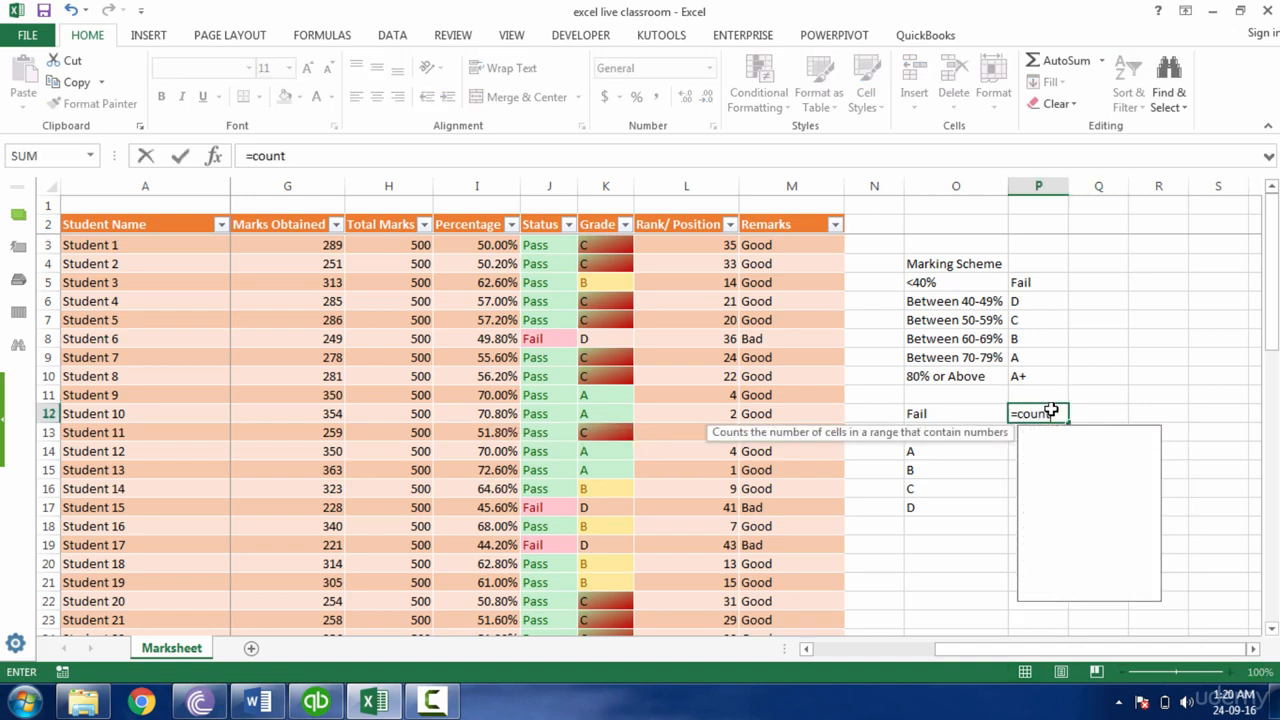
key("Tab")
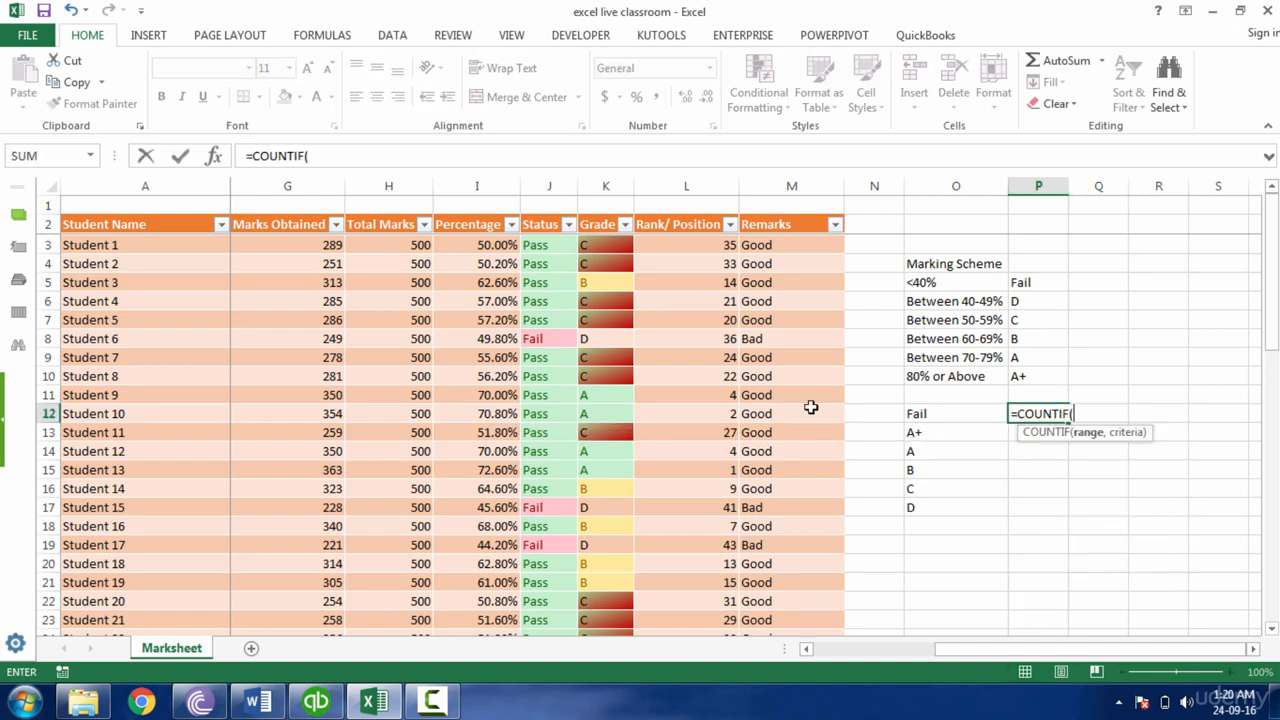
left_click(610, 182)
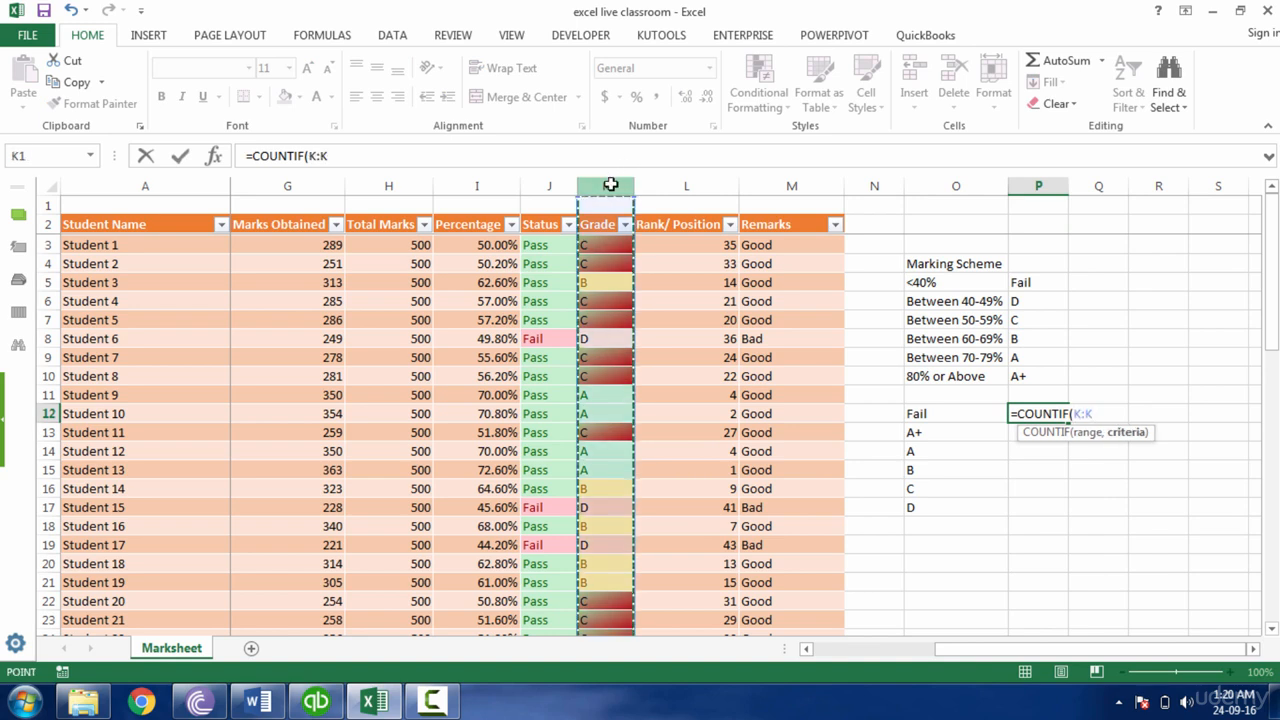
type(",")
key("BackSpace")
key("BackSpace")
key("BackSpace")
key("BackSpace")
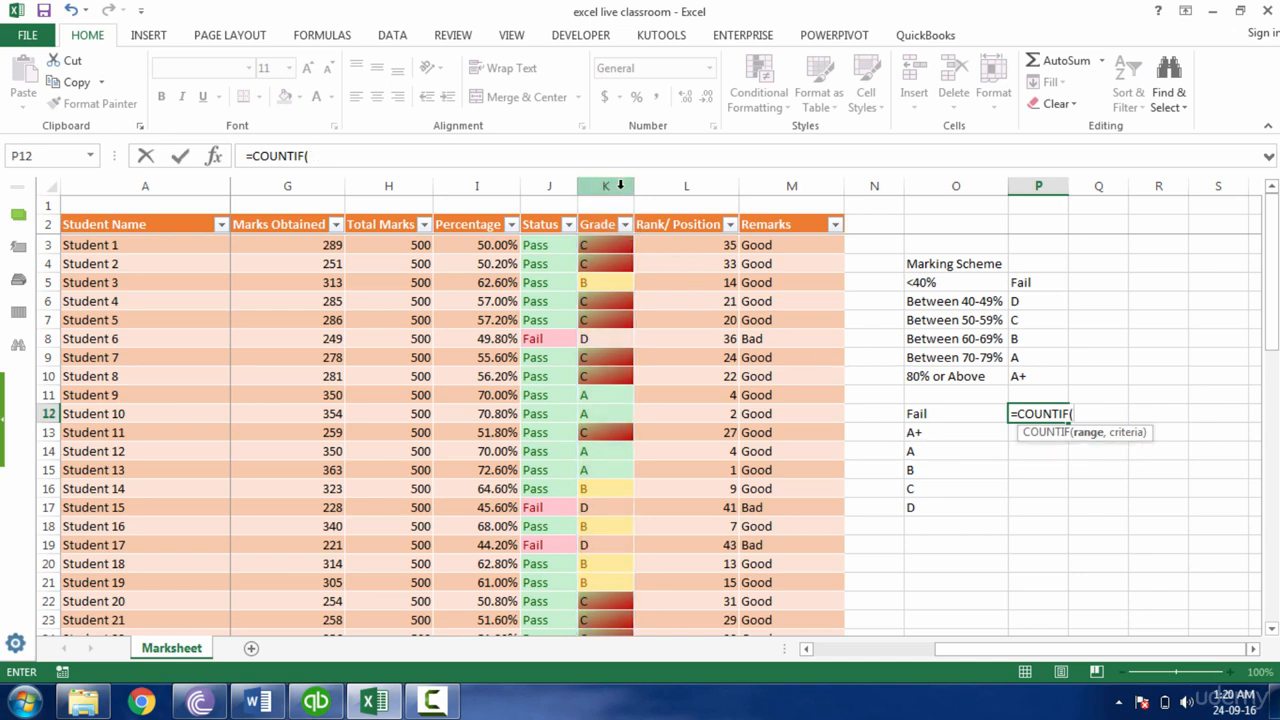
left_click(608, 222)
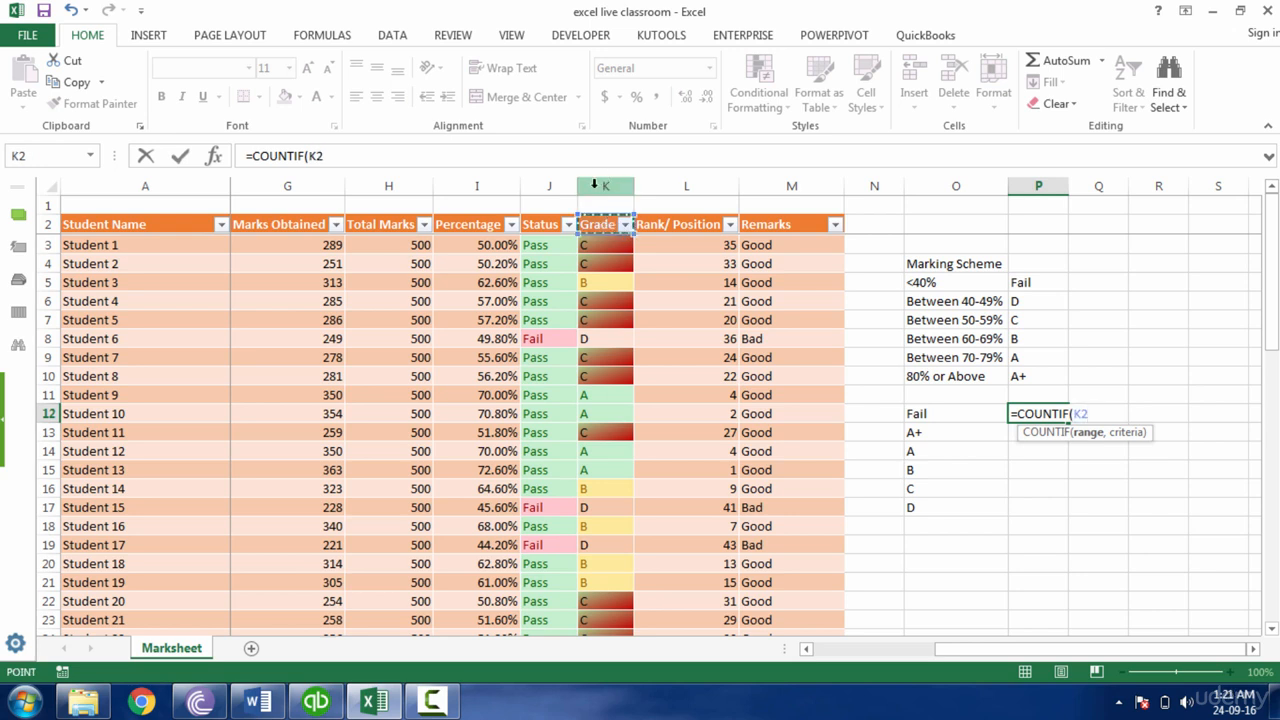
left_click(603, 185)
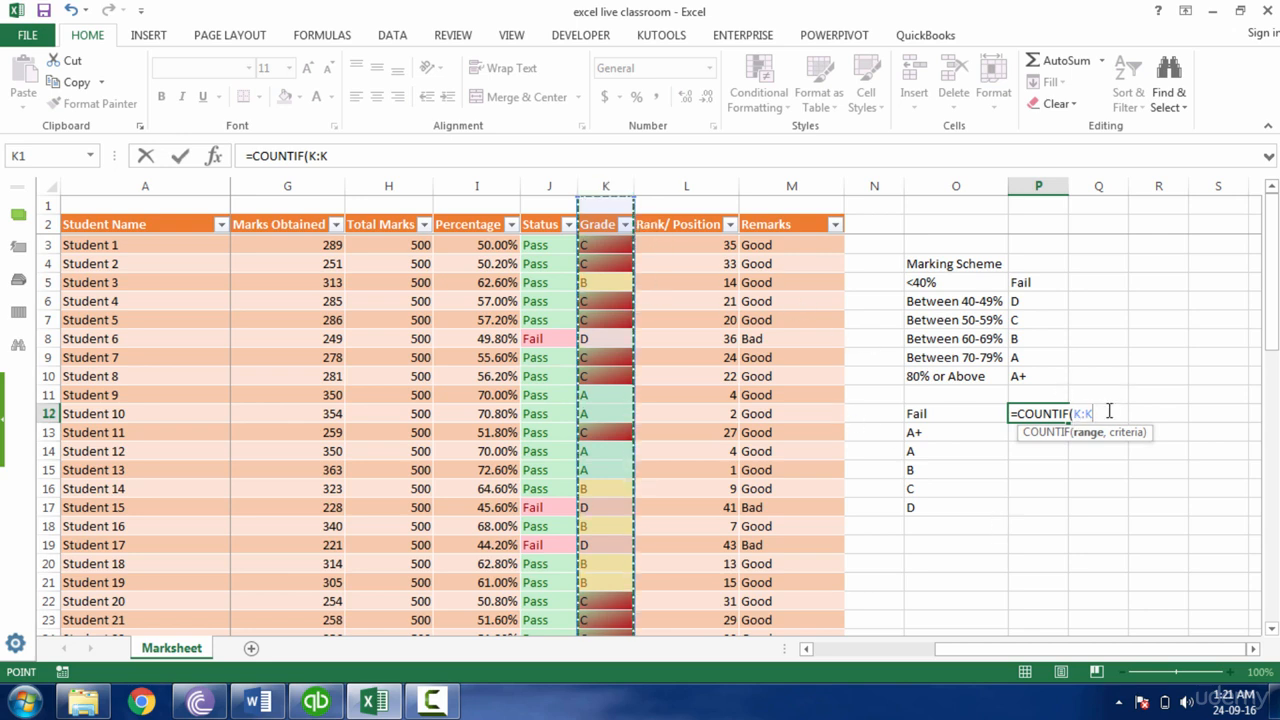
type(",")
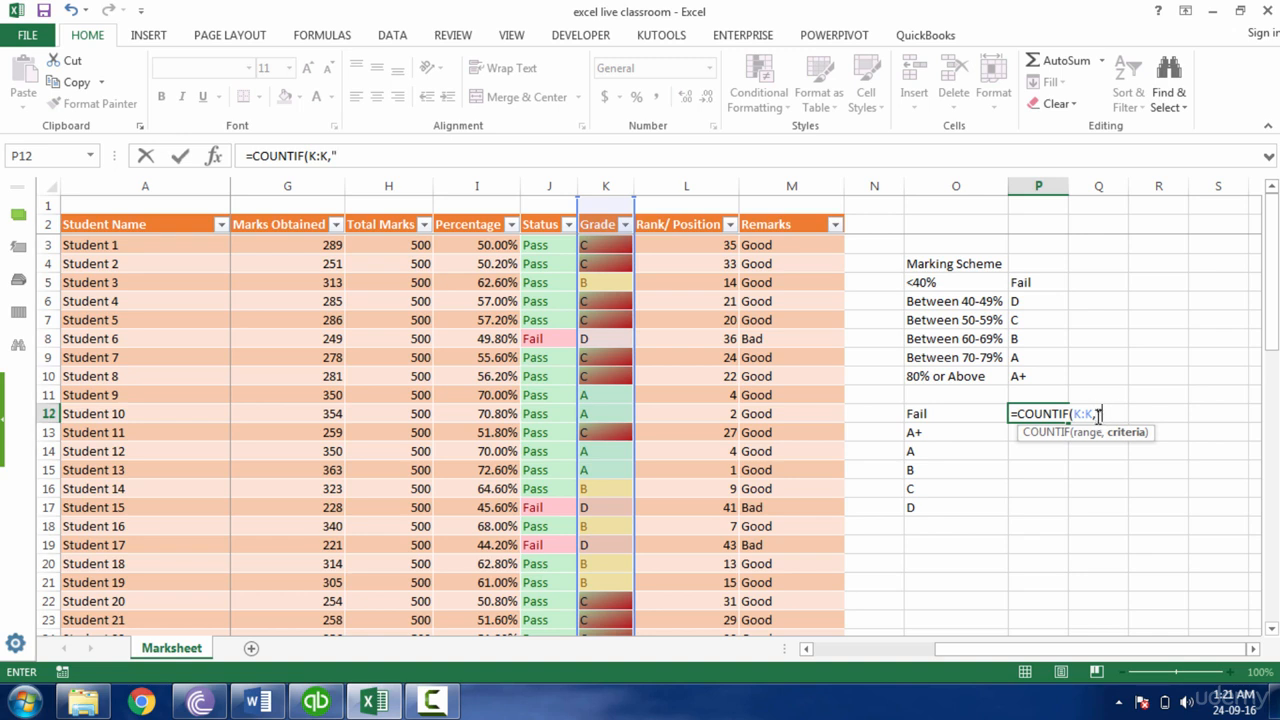
type("\"Fail\")")
key("Return")
- Fill the Fail-count formula from P12 down to P17 and inspect the criteria in the copied formulas
left_click(1060, 411)
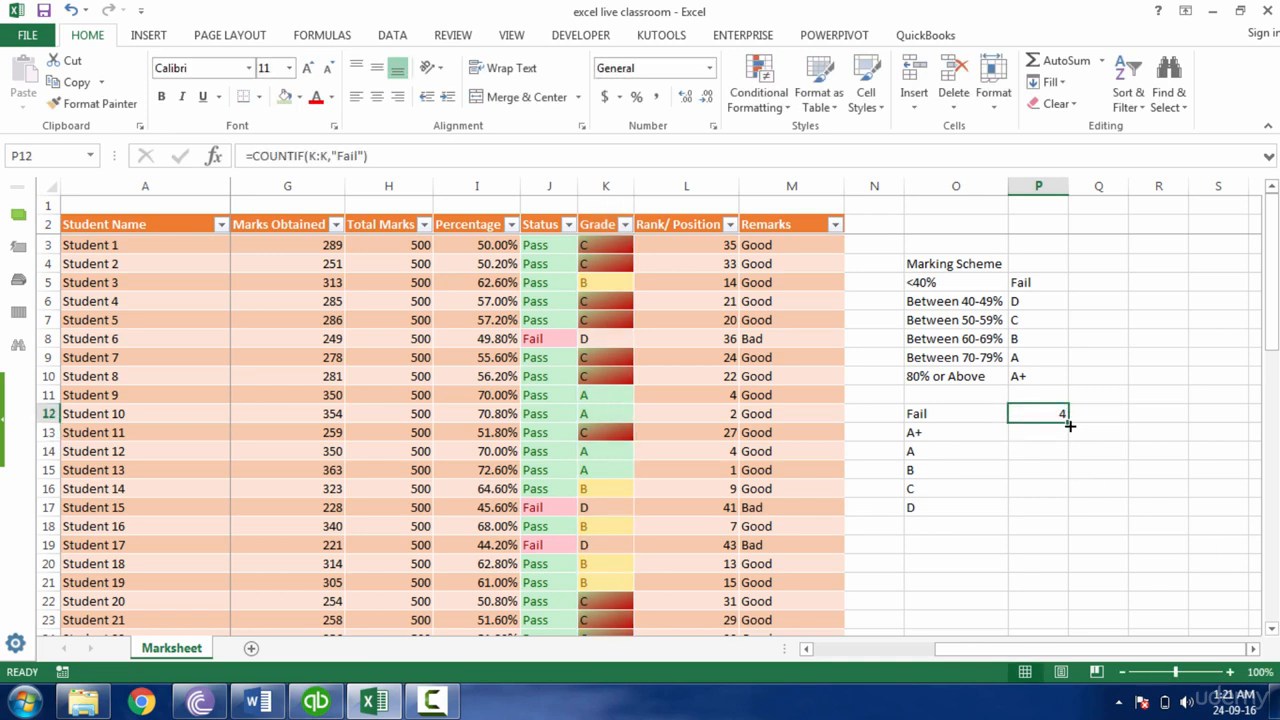
left_click_drag(1070, 426, 1062, 516)
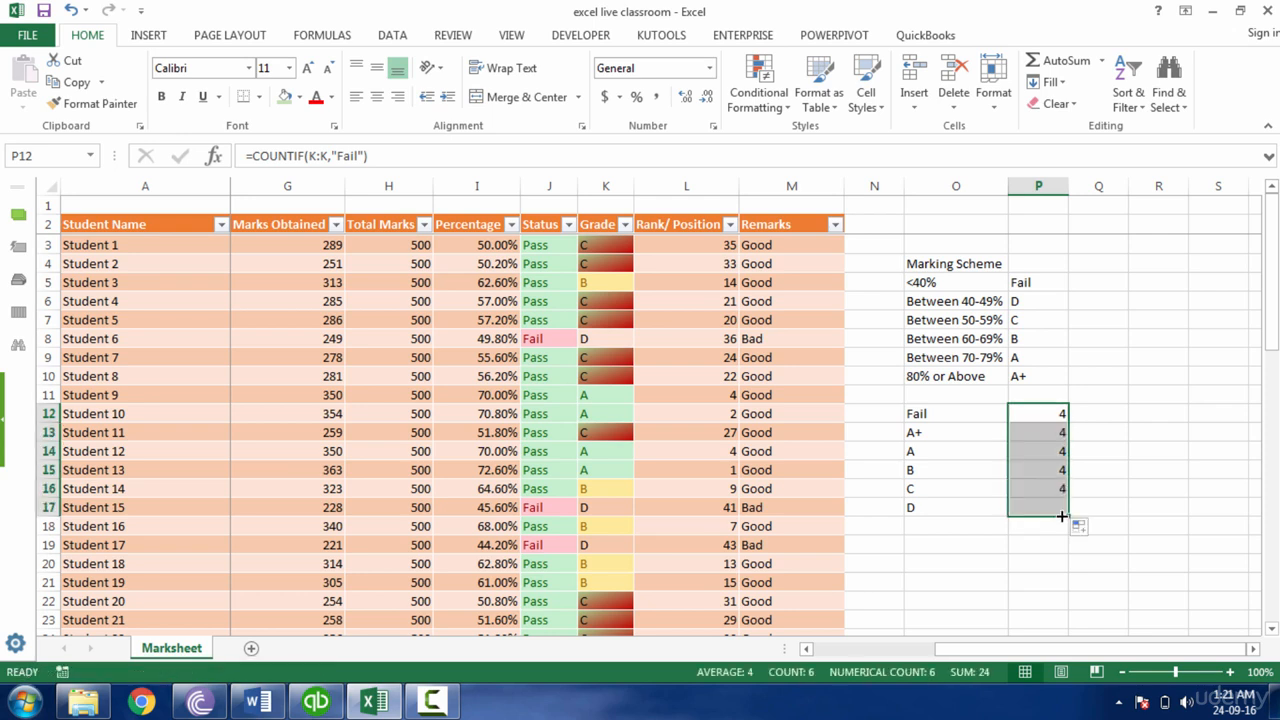
left_click(1055, 416)
double_click(1058, 413)
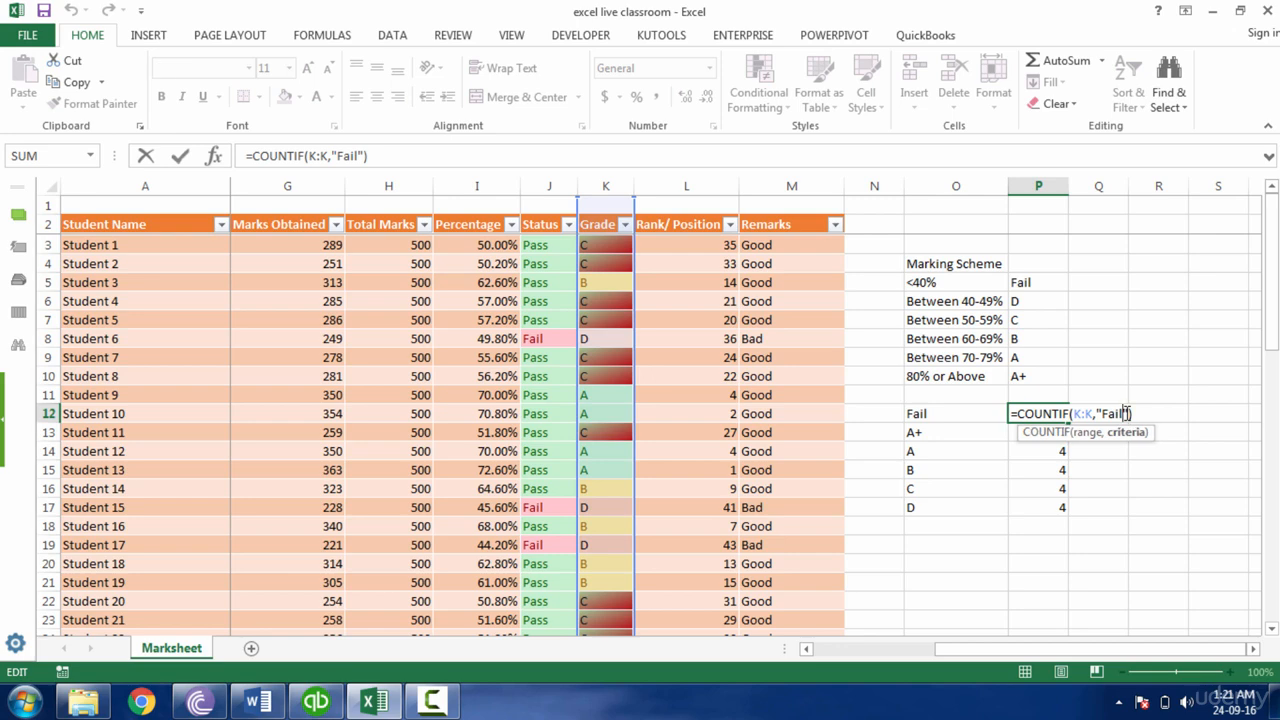
key("Escape")
double_click(1045, 432)
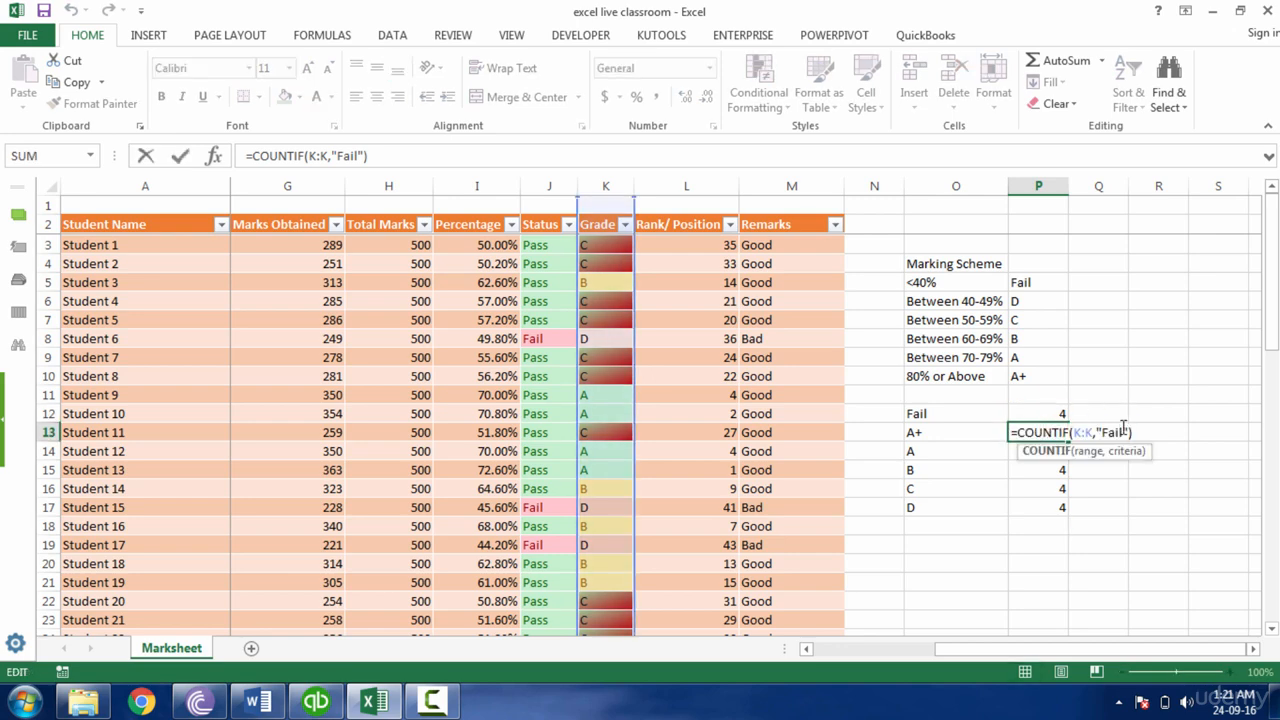
key("Escape")
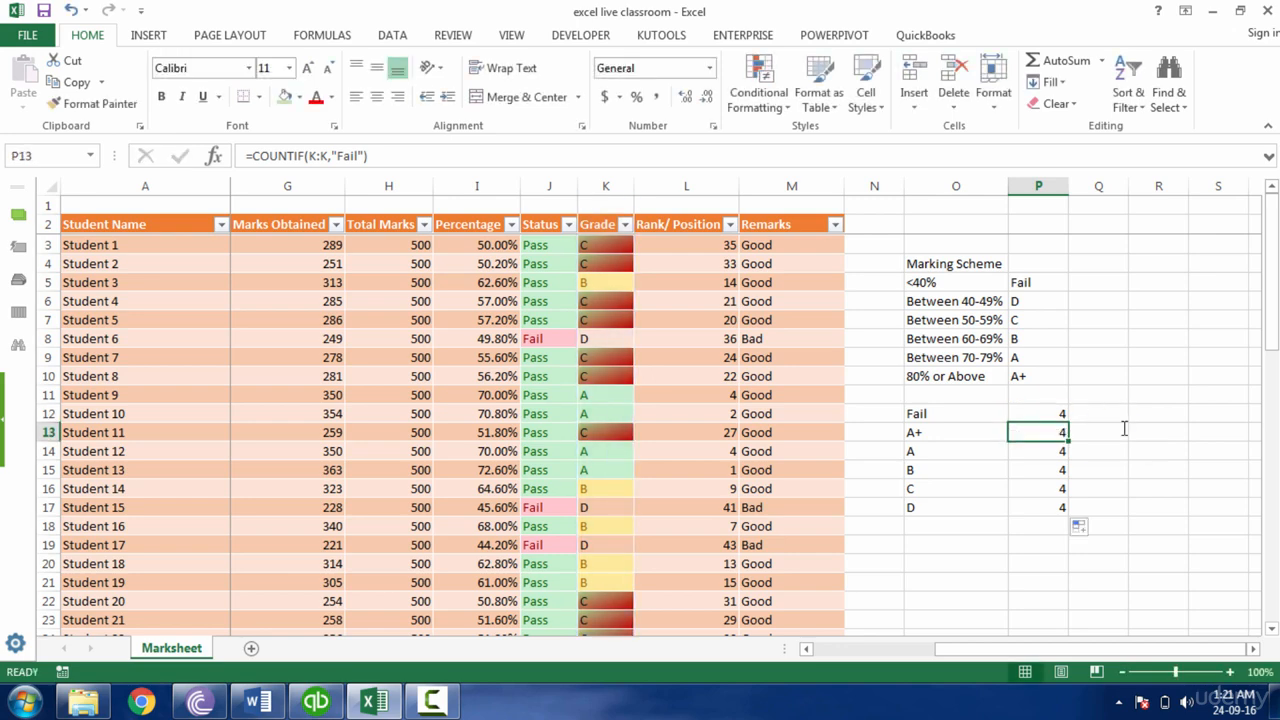
left_click(1047, 450)
left_click(1055, 474)
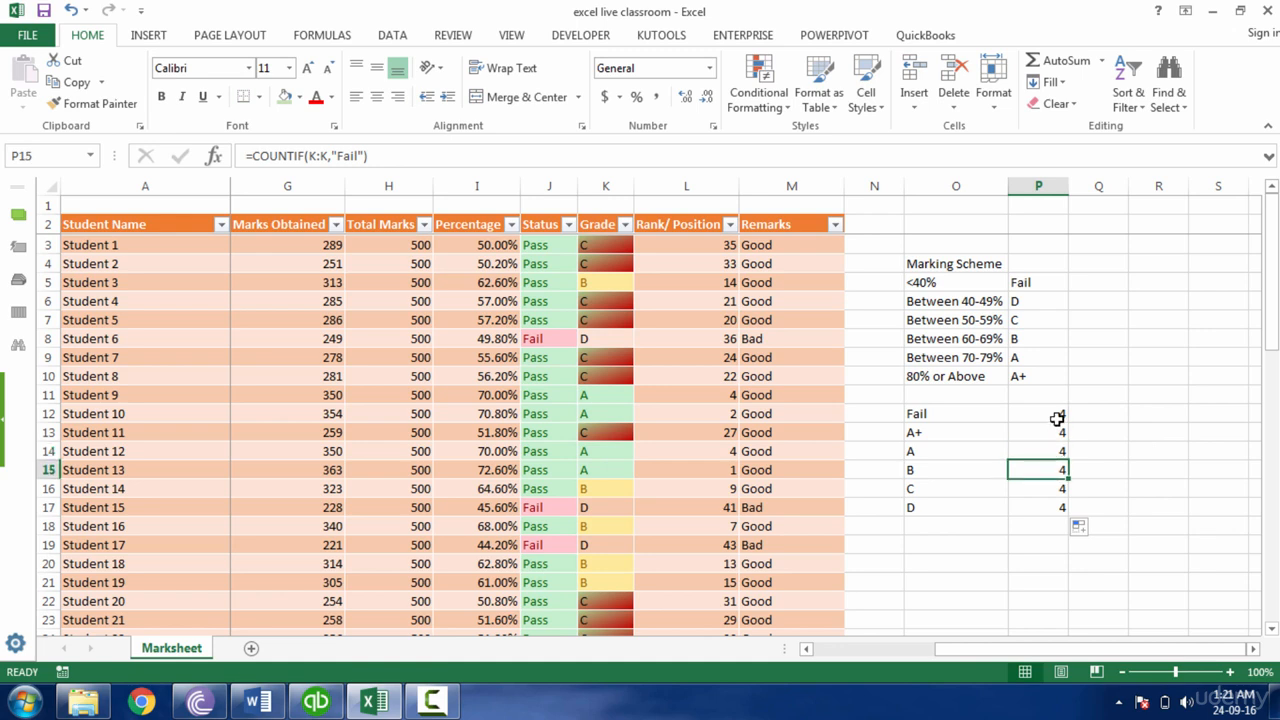
- Replace the "Fail" text criterion in P12's COUNTIF formula with a reference to cell O12
double_click(1058, 414)
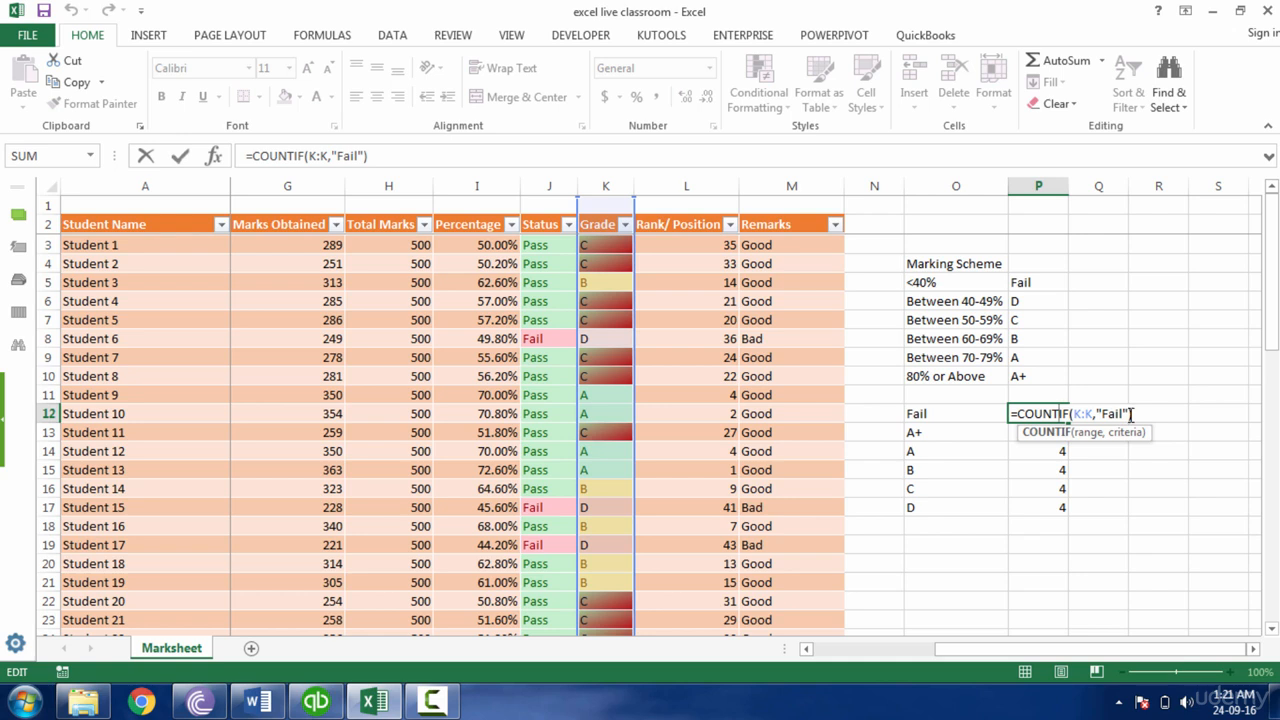
left_click_drag(1128, 413, 1104, 413)
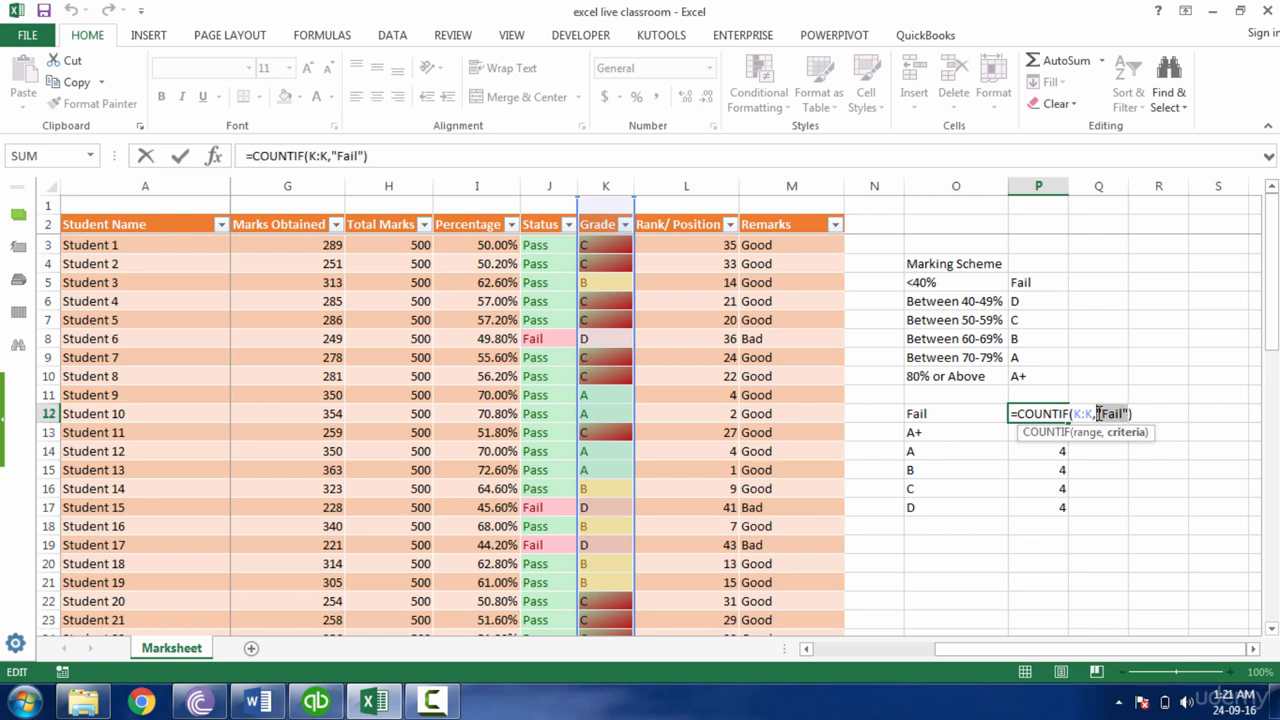
key("Delete")
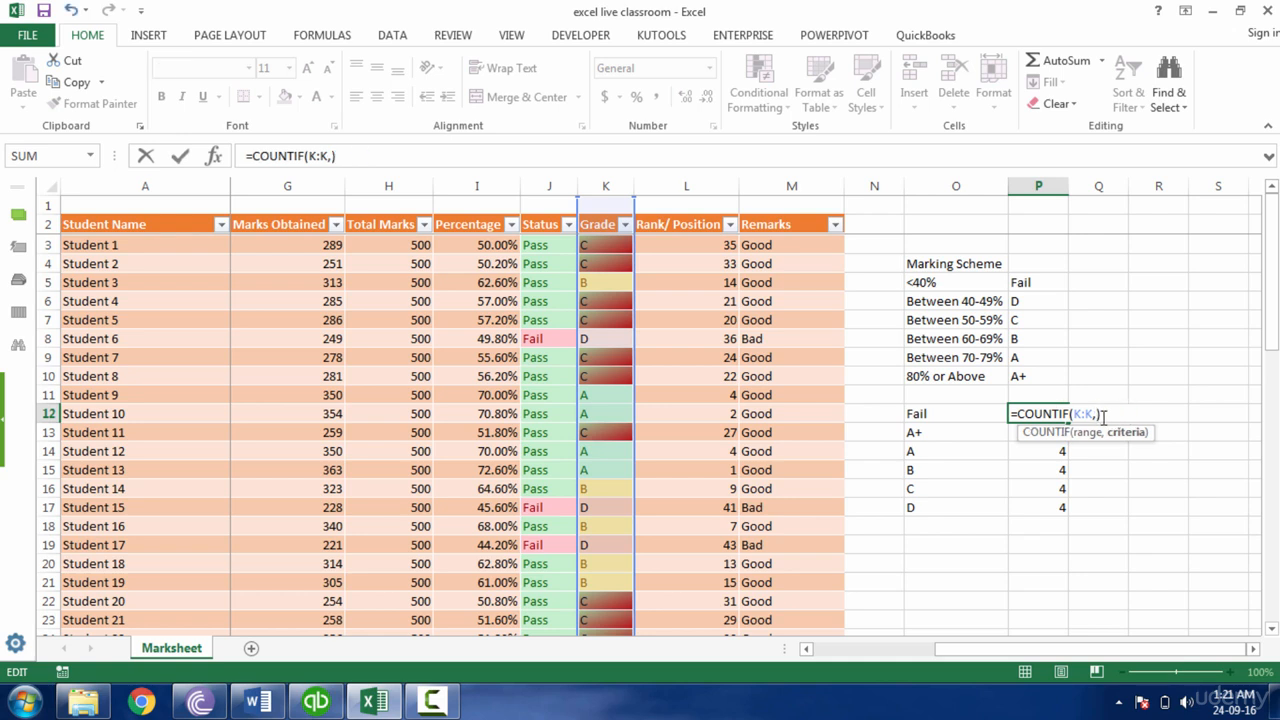
left_click(968, 417)
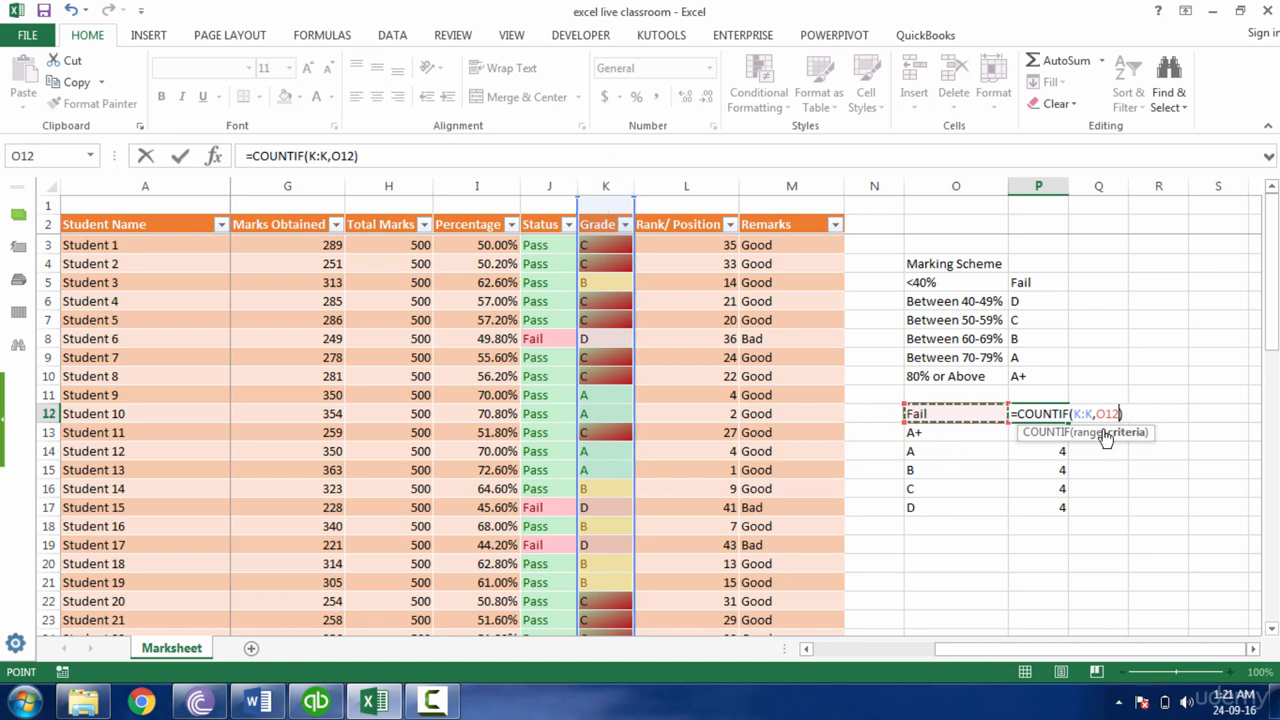
left_click(975, 437)
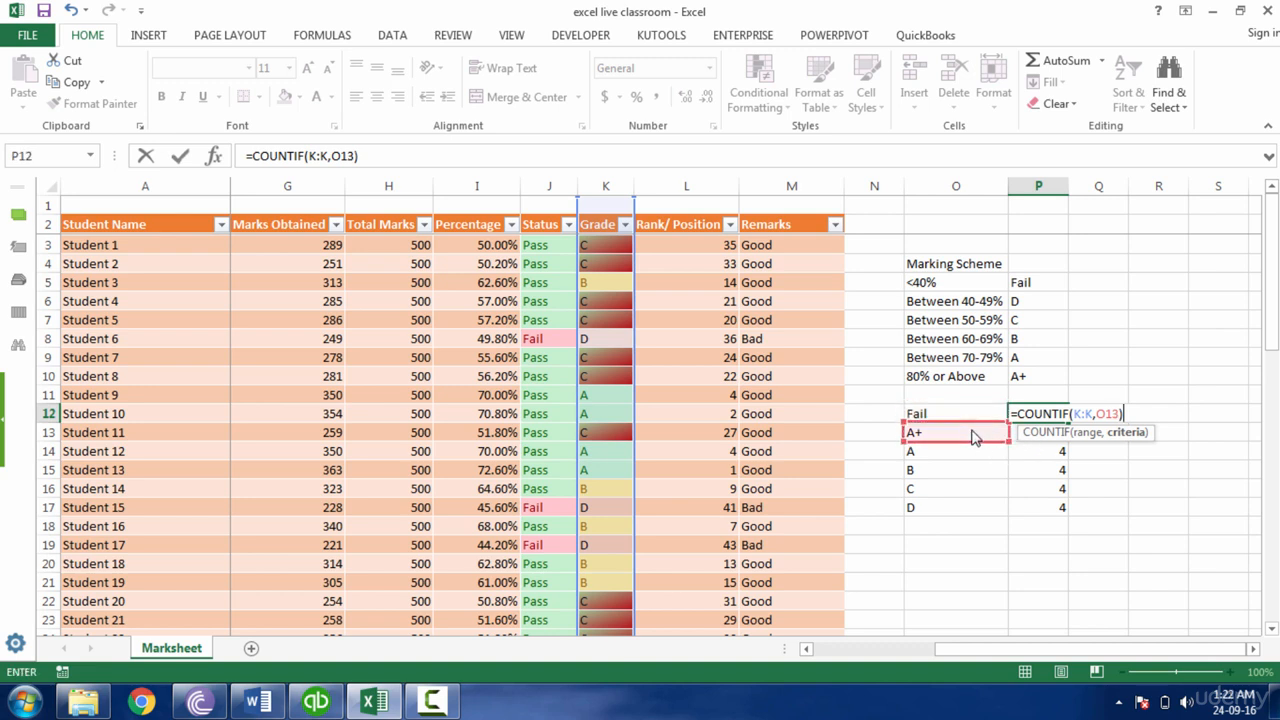
left_click(975, 455)
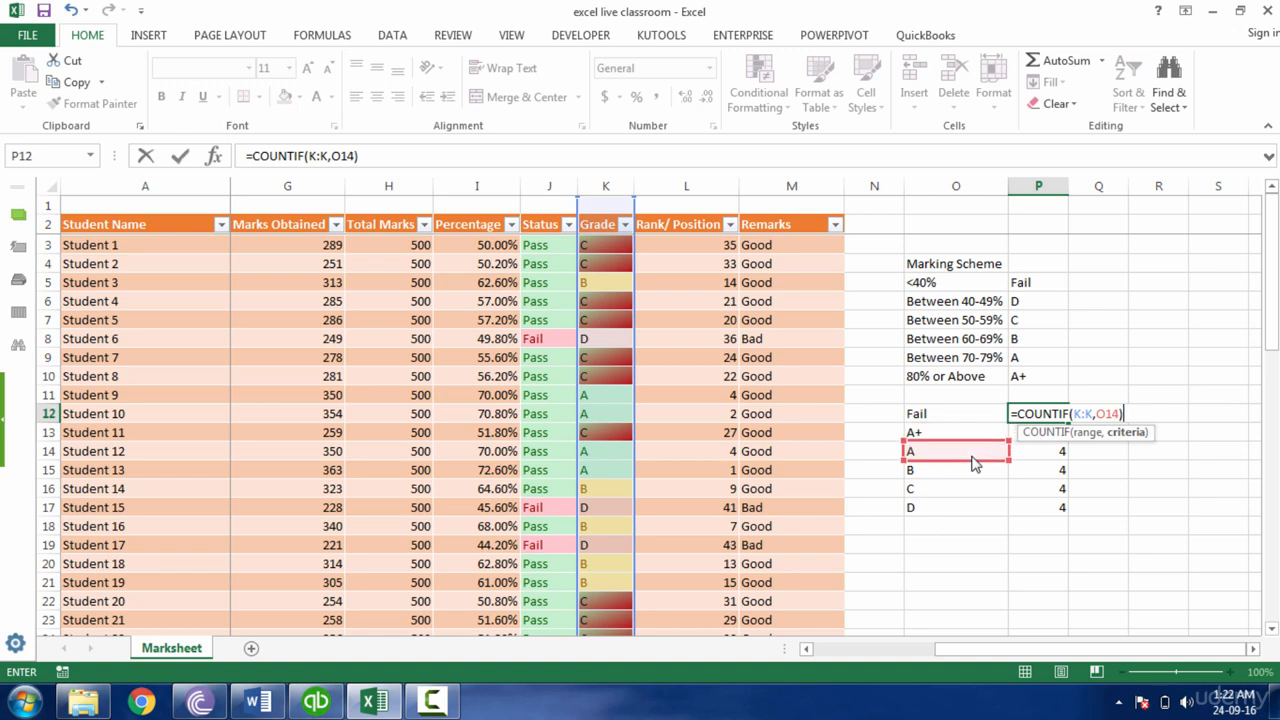
left_click_drag(972, 464, 972, 408)
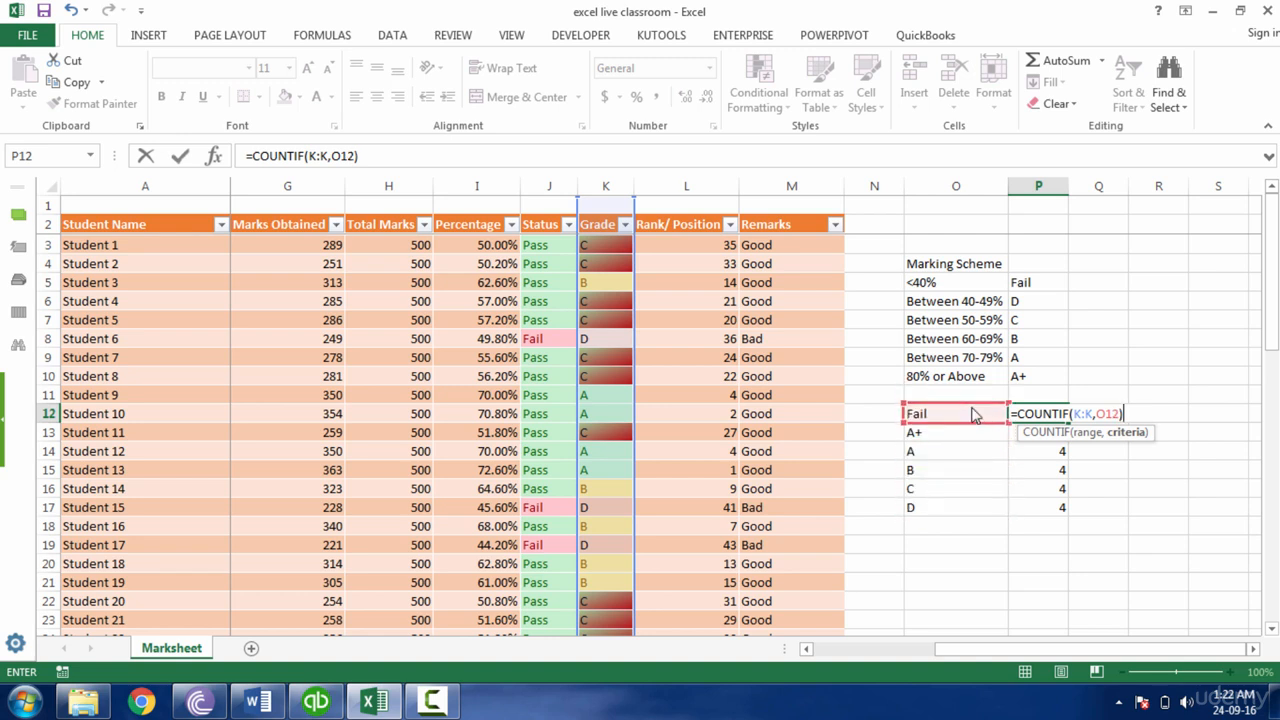
key("Return")
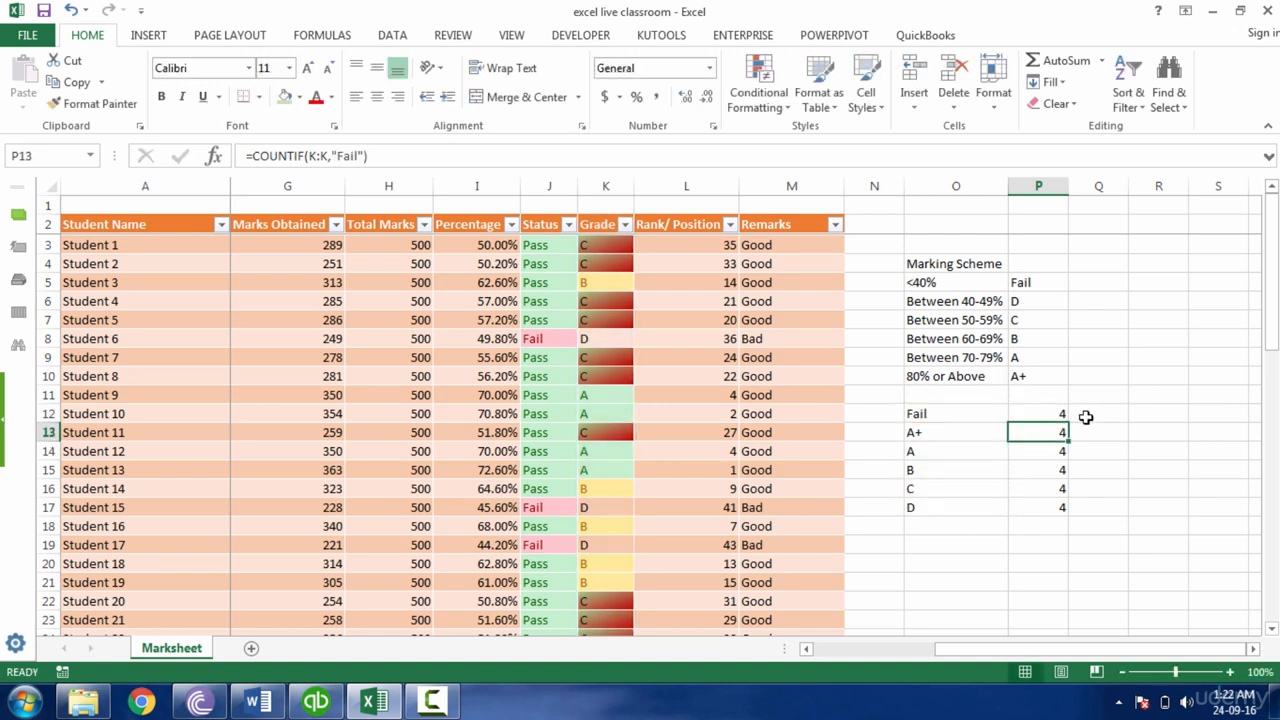
- Fill the P12 formula down to P17 and clear the whole range P12:P17
left_click(1063, 415)
double_click(1069, 424)
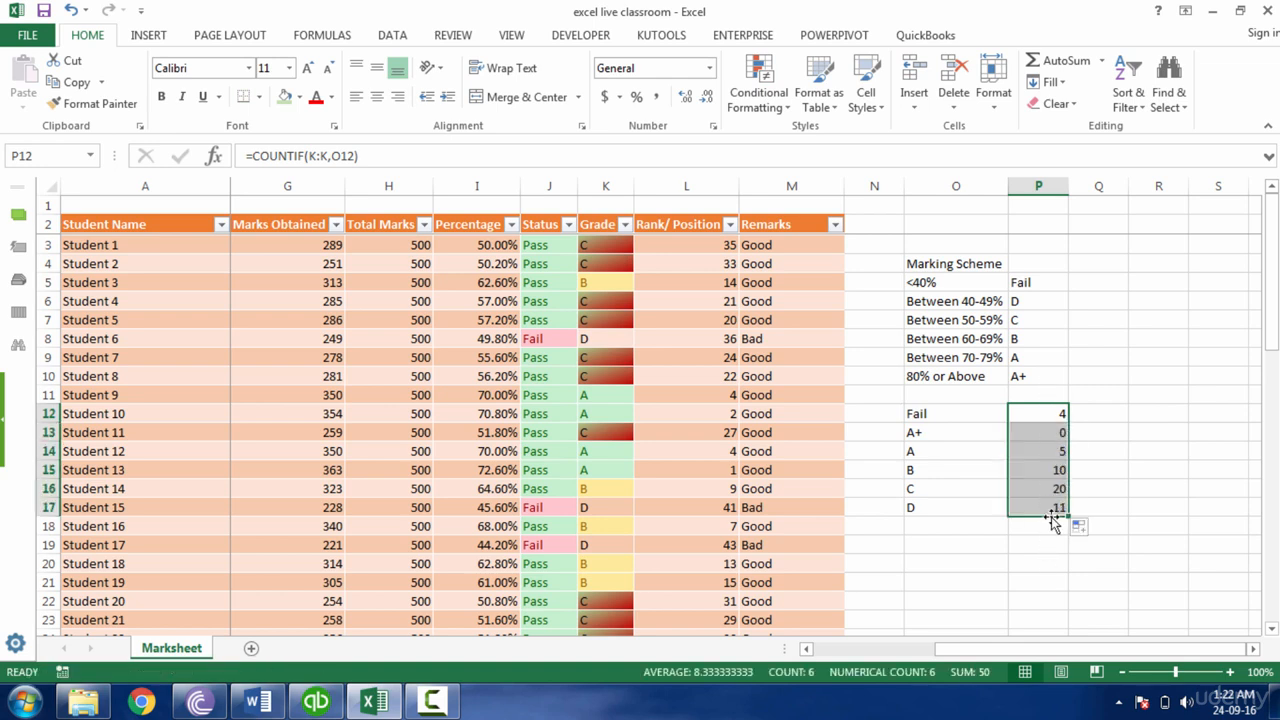
key("Delete")
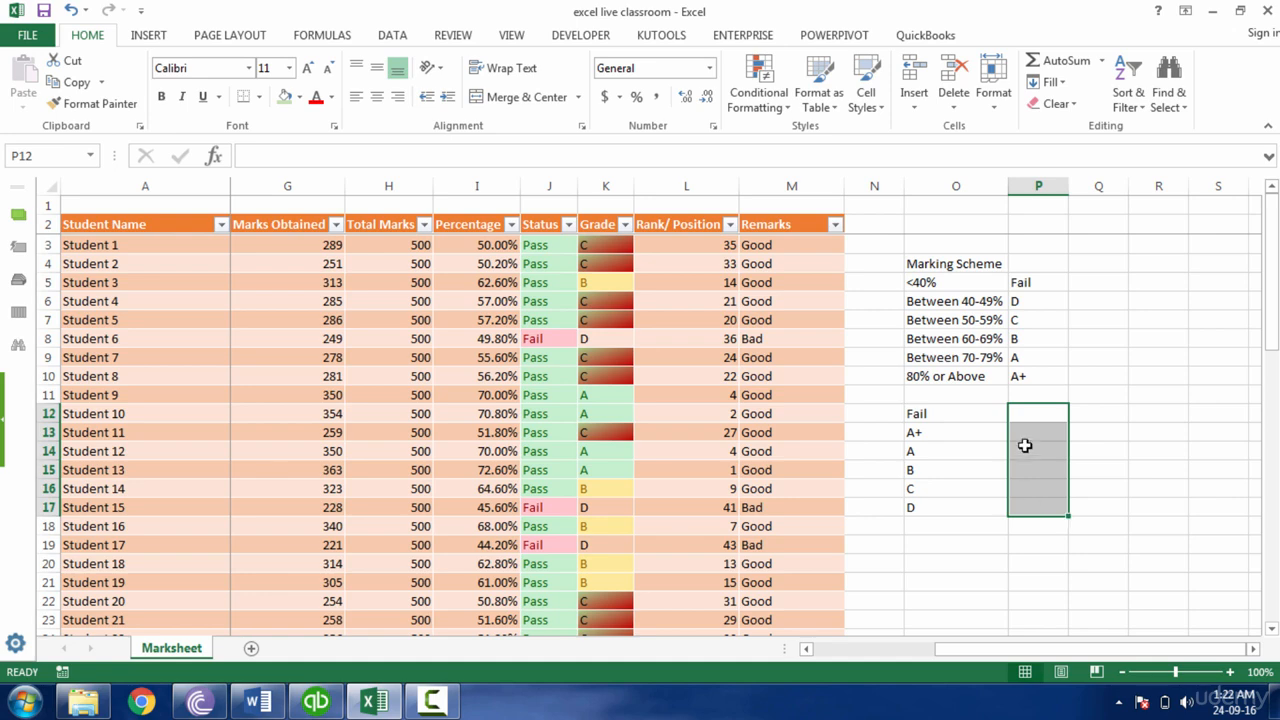
- Enter =COUNTIF(K:K,O12) in P12 to count the students whose grade matches the Fail label
left_click(1046, 416)
type("=")
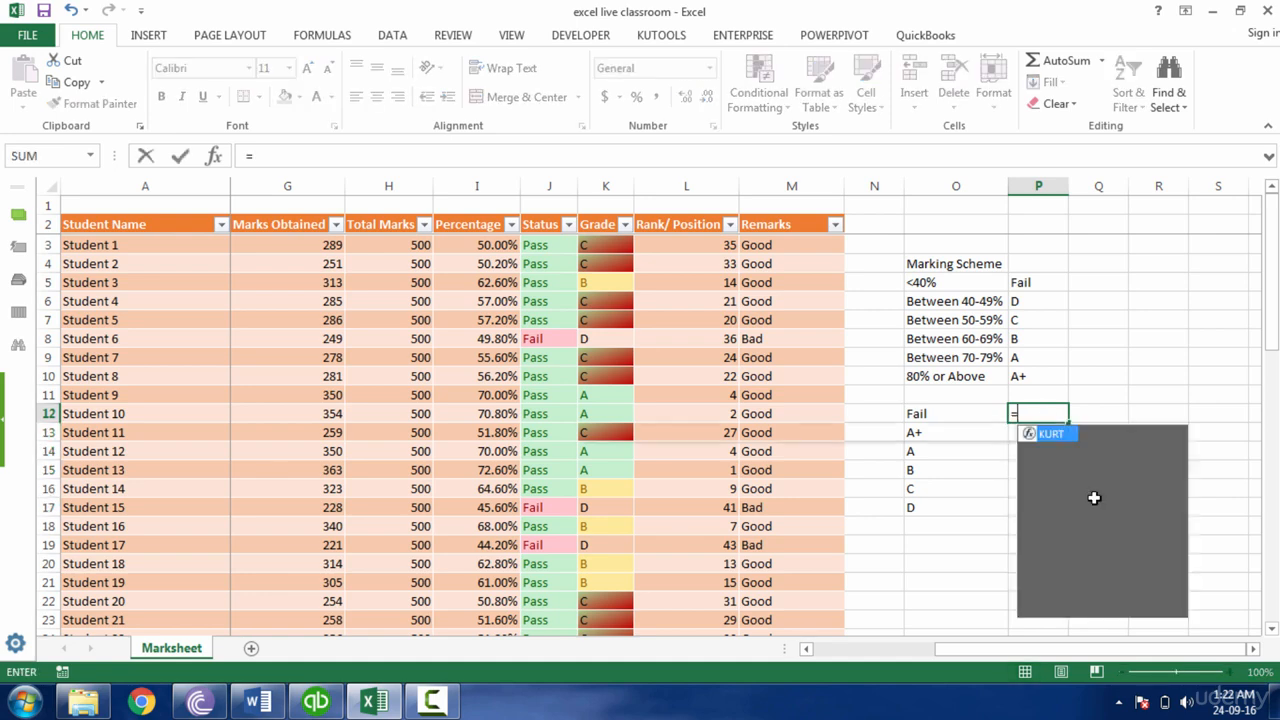
type("countif")
key("Tab")
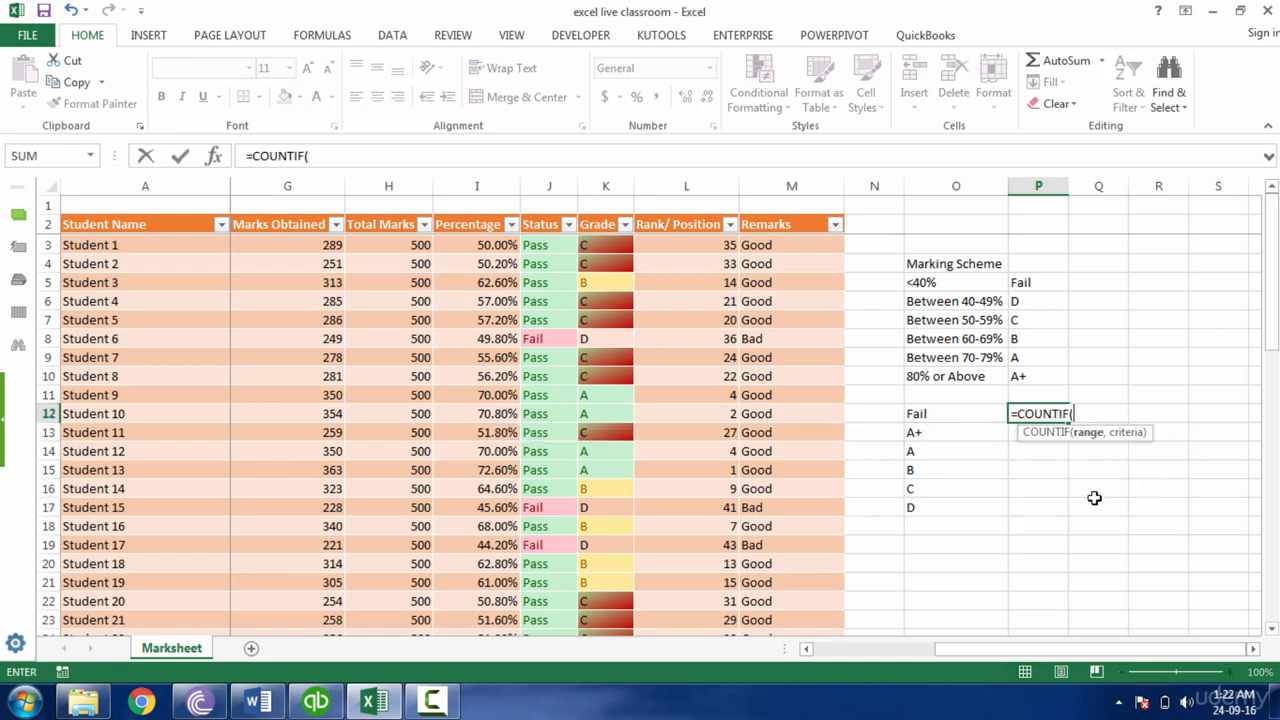
left_click(617, 180)
type(",")
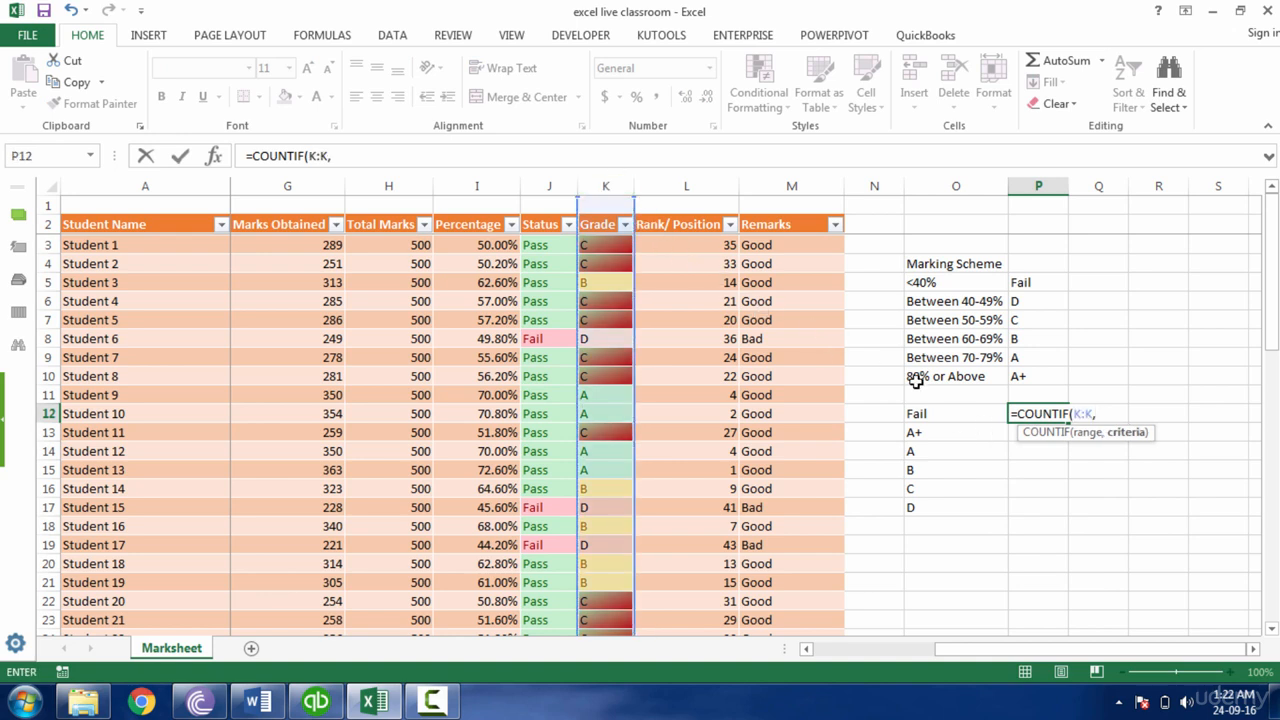
left_click(966, 413)
key("Return")
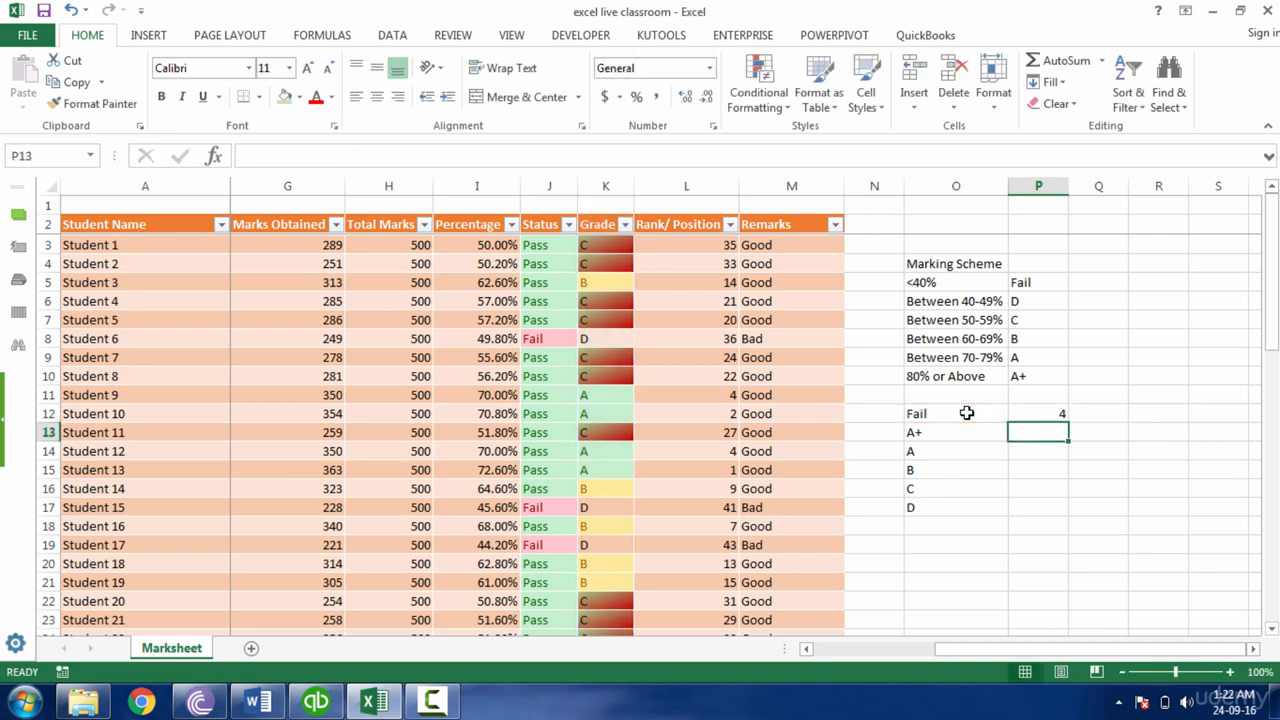
- Fill the COUNTIF formula from P12 down to P17 for the remaining grades and select the counts to check their total
left_click(1056, 415)
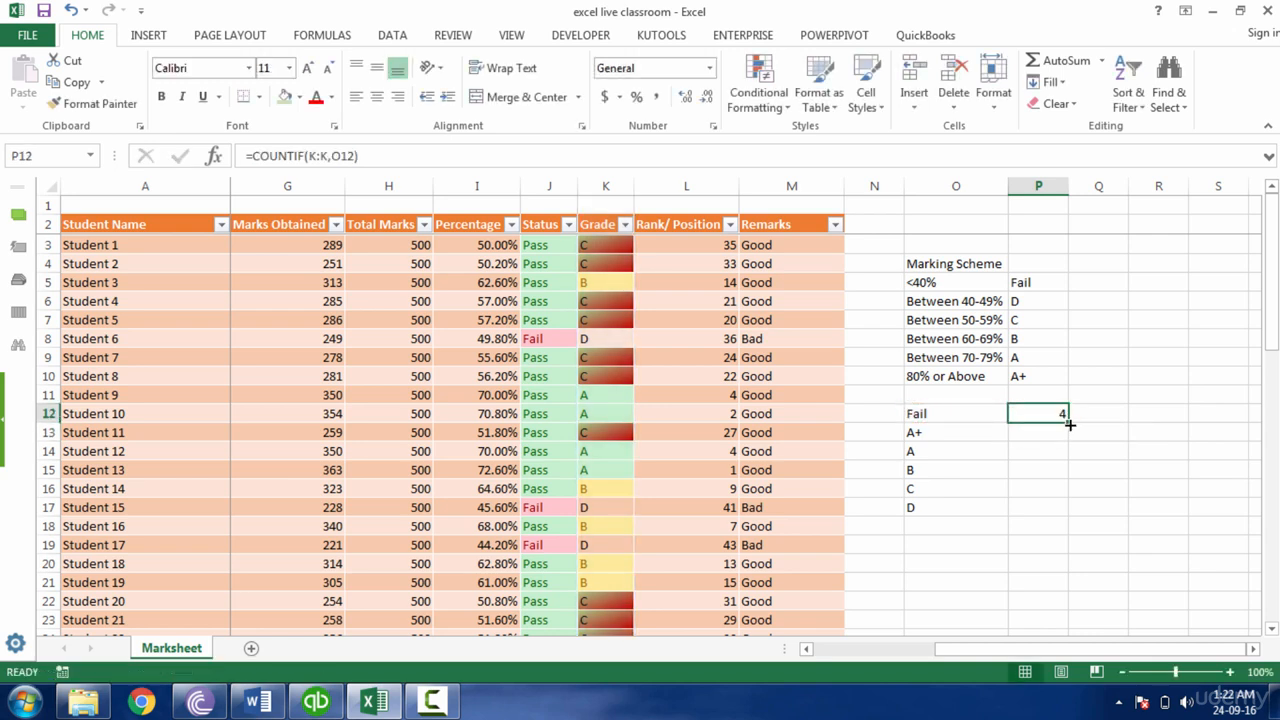
left_click_drag(1069, 424, 1050, 515)
left_click(1050, 510)
left_click_drag(1057, 413, 1052, 510)
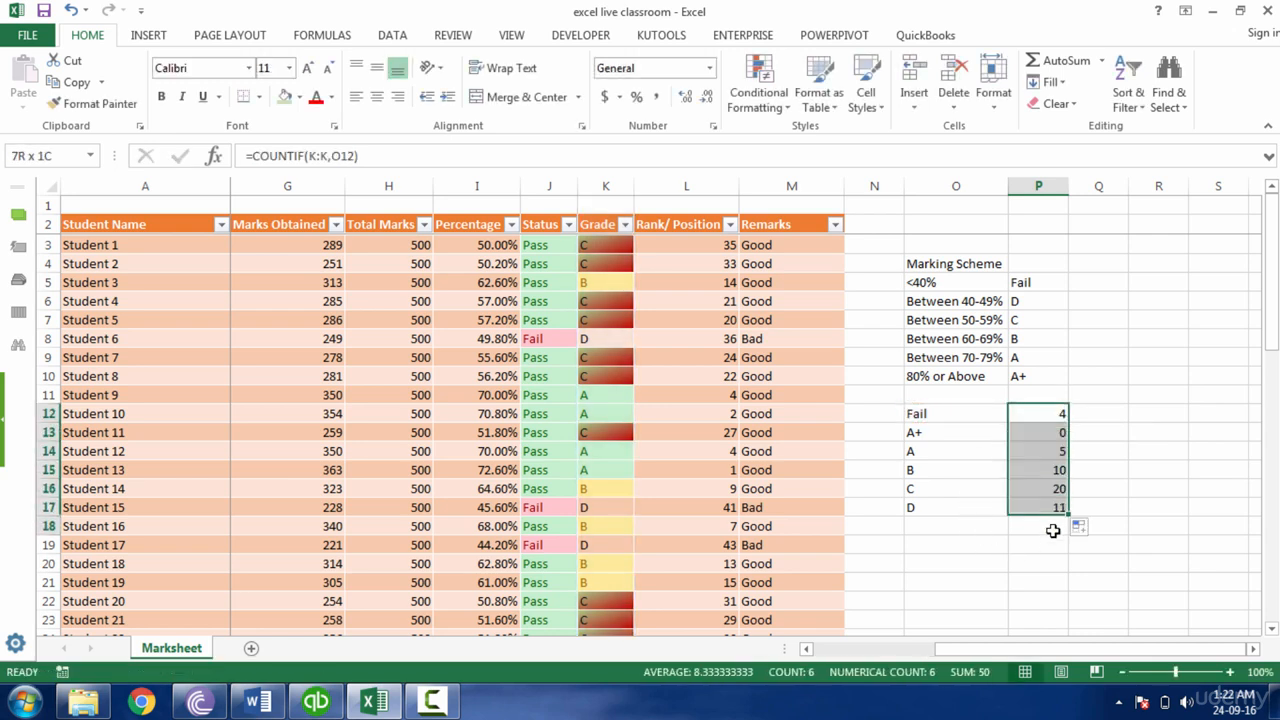
- Review the formulas in the Remarks and Rank/ Position columns of the marksheet
left_click(781, 375)
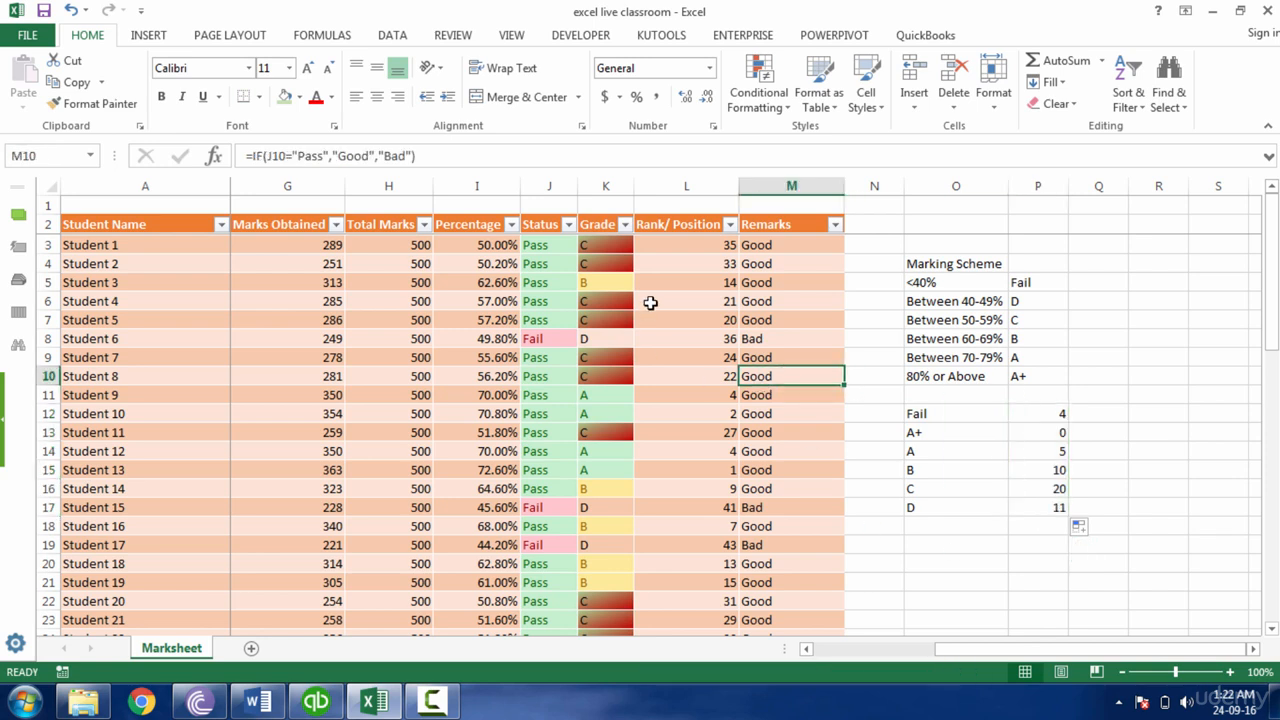
left_click(722, 245)
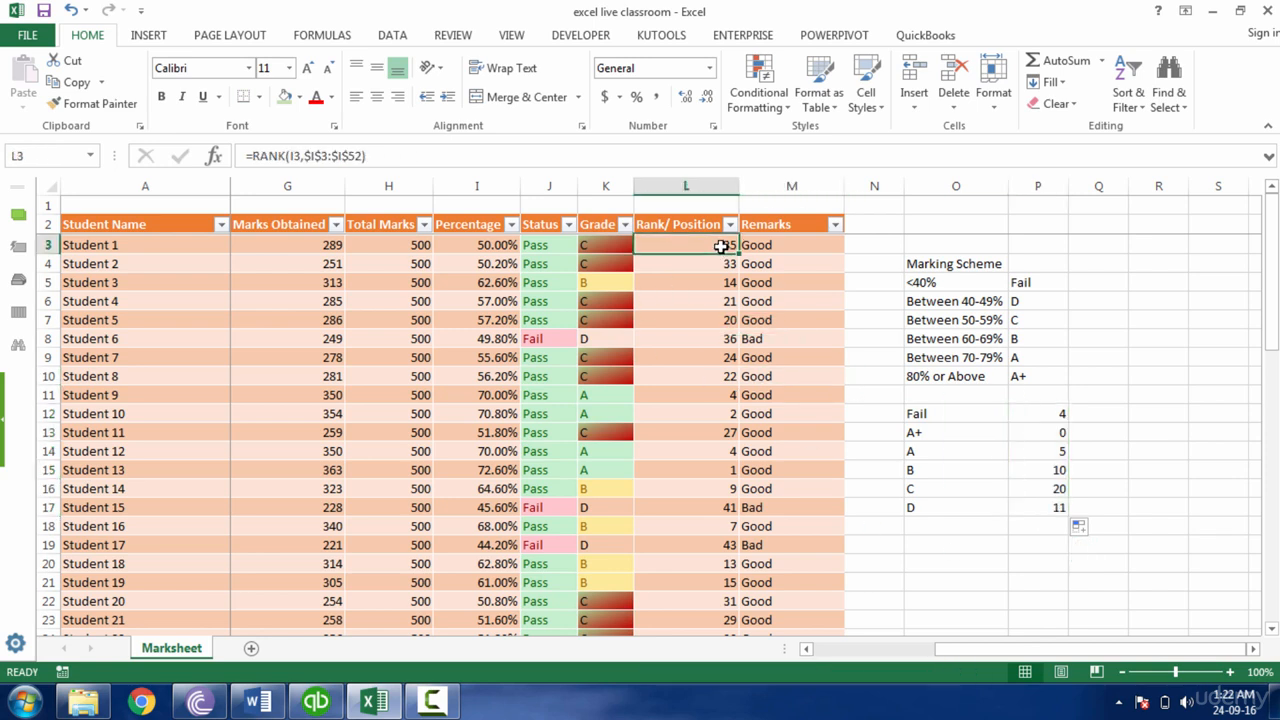
left_click(698, 224)
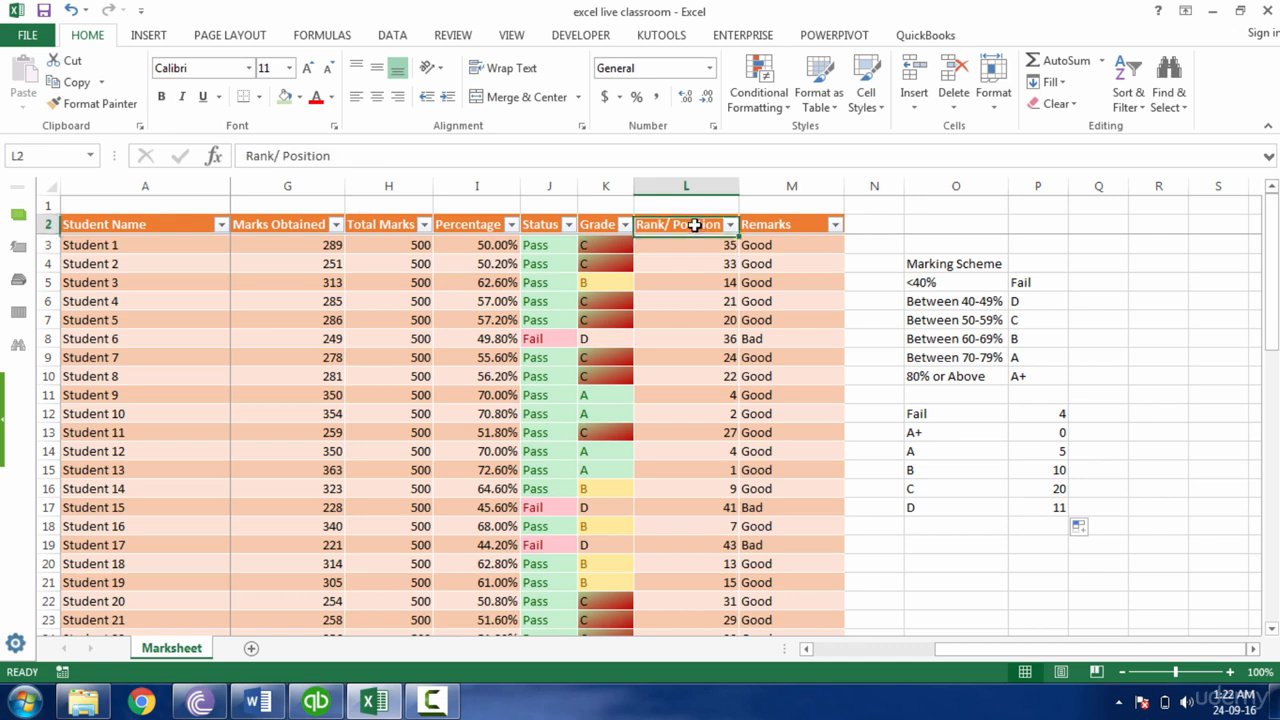
left_click(712, 258)
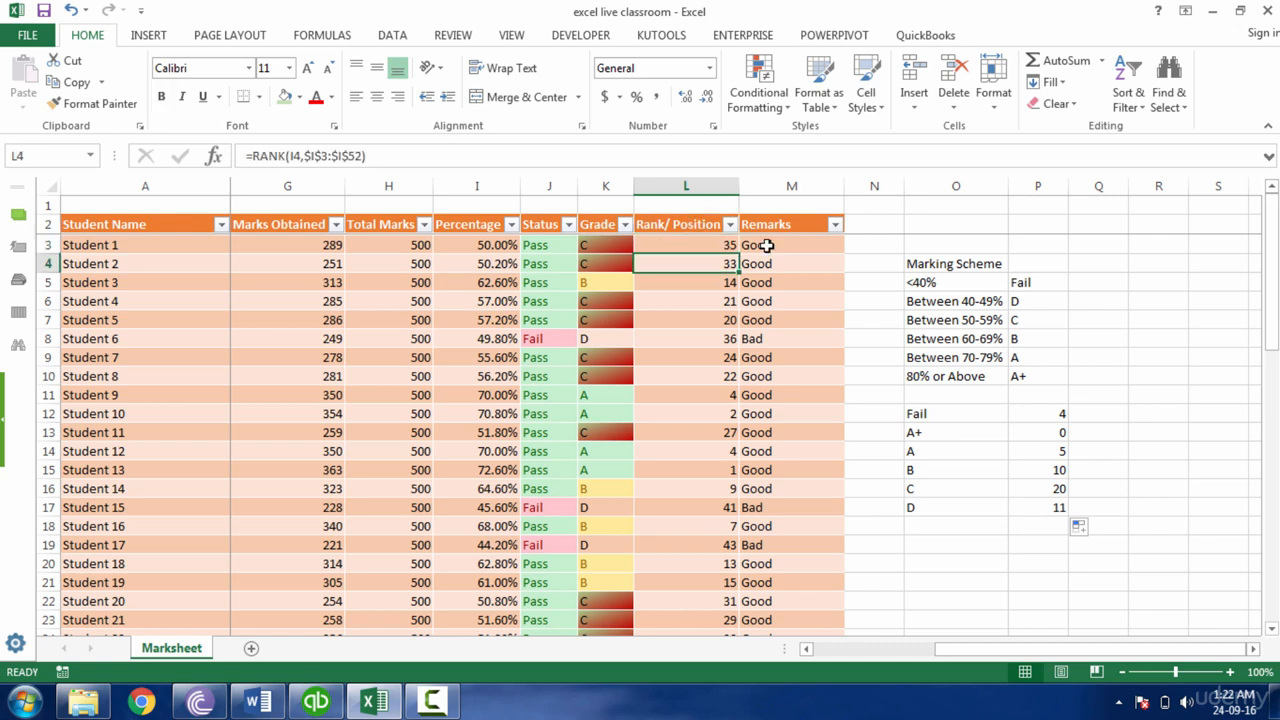
- Replace the formula in L3 with =RANK(I3,I:I) to rank the first student's percentage against the whole Percentage column
double_click(694, 245)
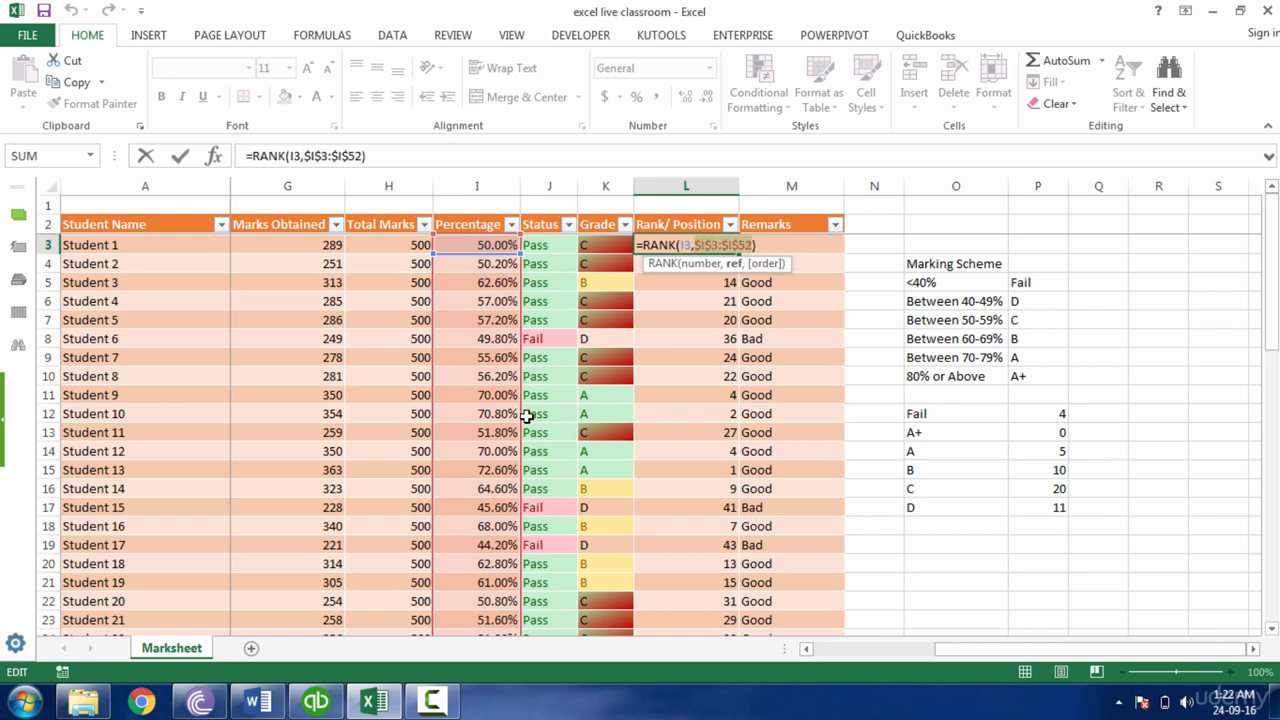
key("Escape")
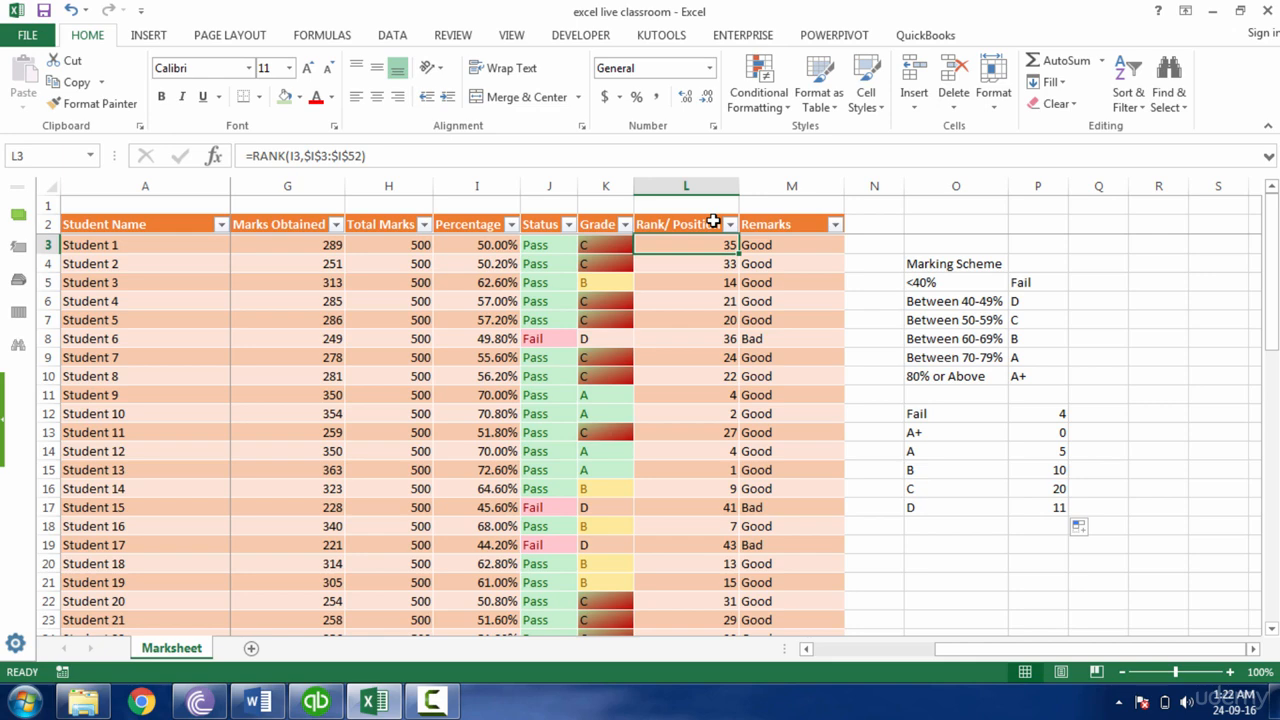
type("=ran")
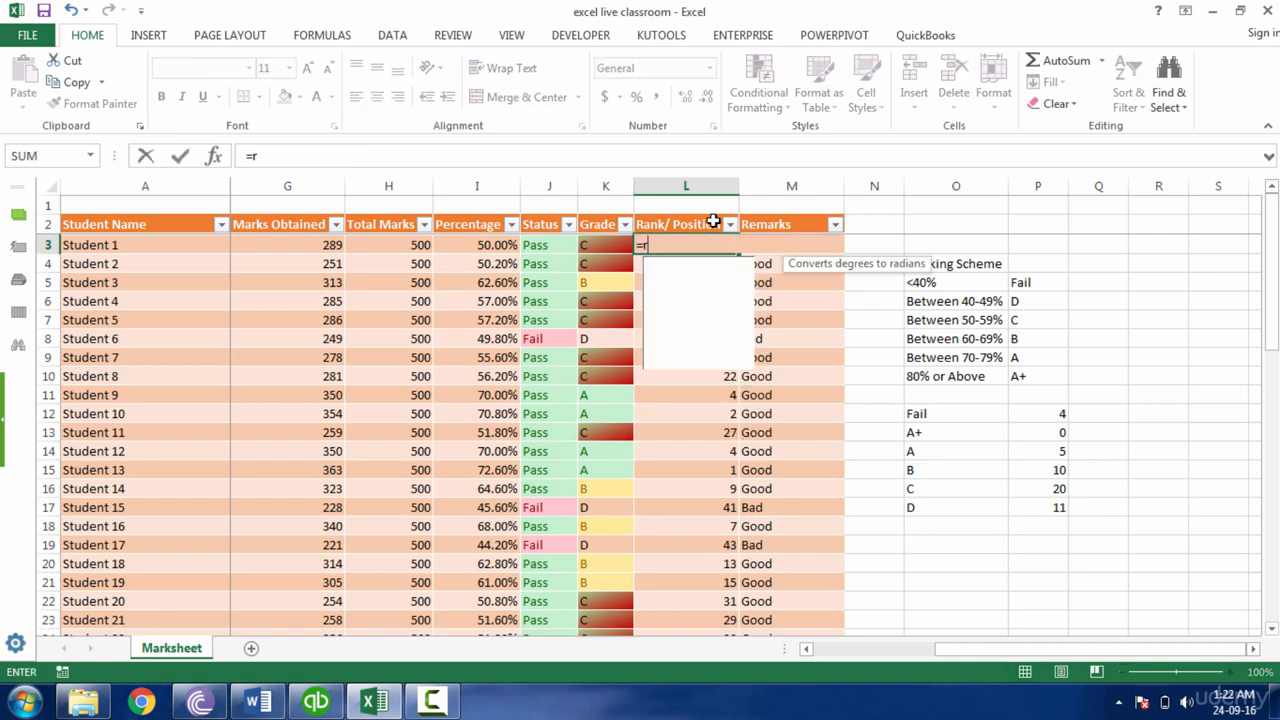
key("Down")
key("Down")
key("Down")
key("Tab")
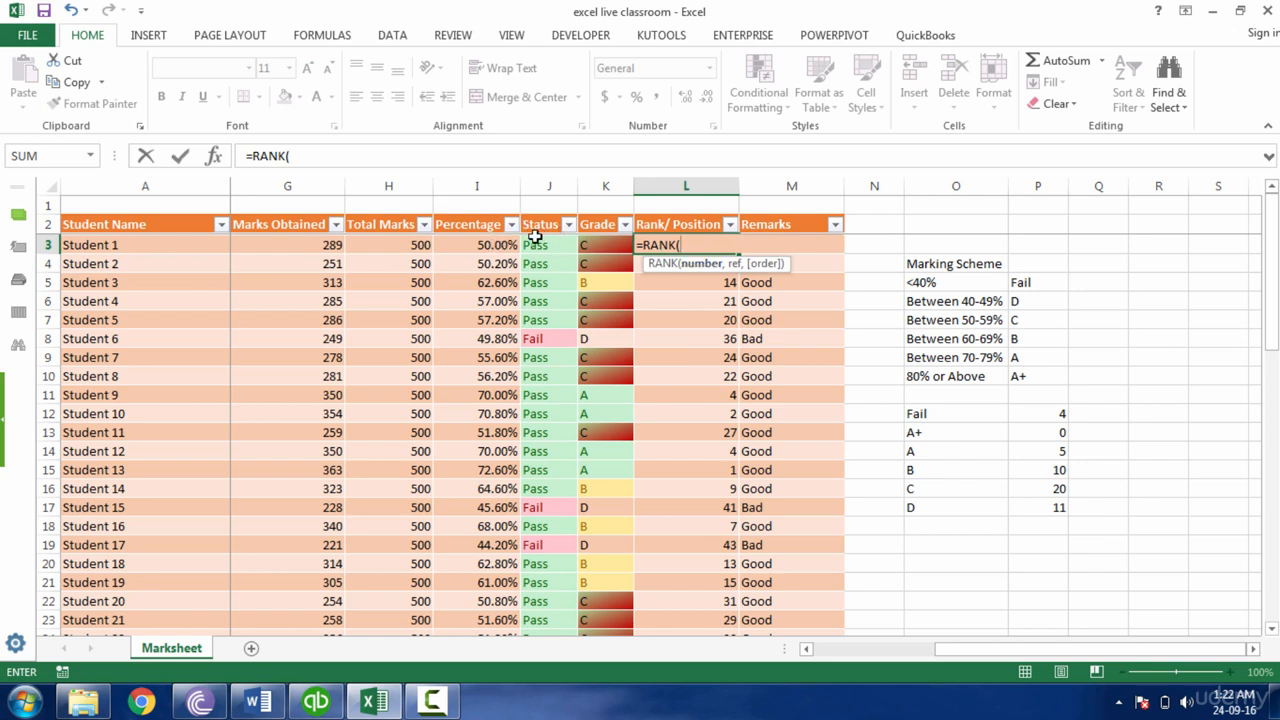
left_click(496, 244)
type(",")
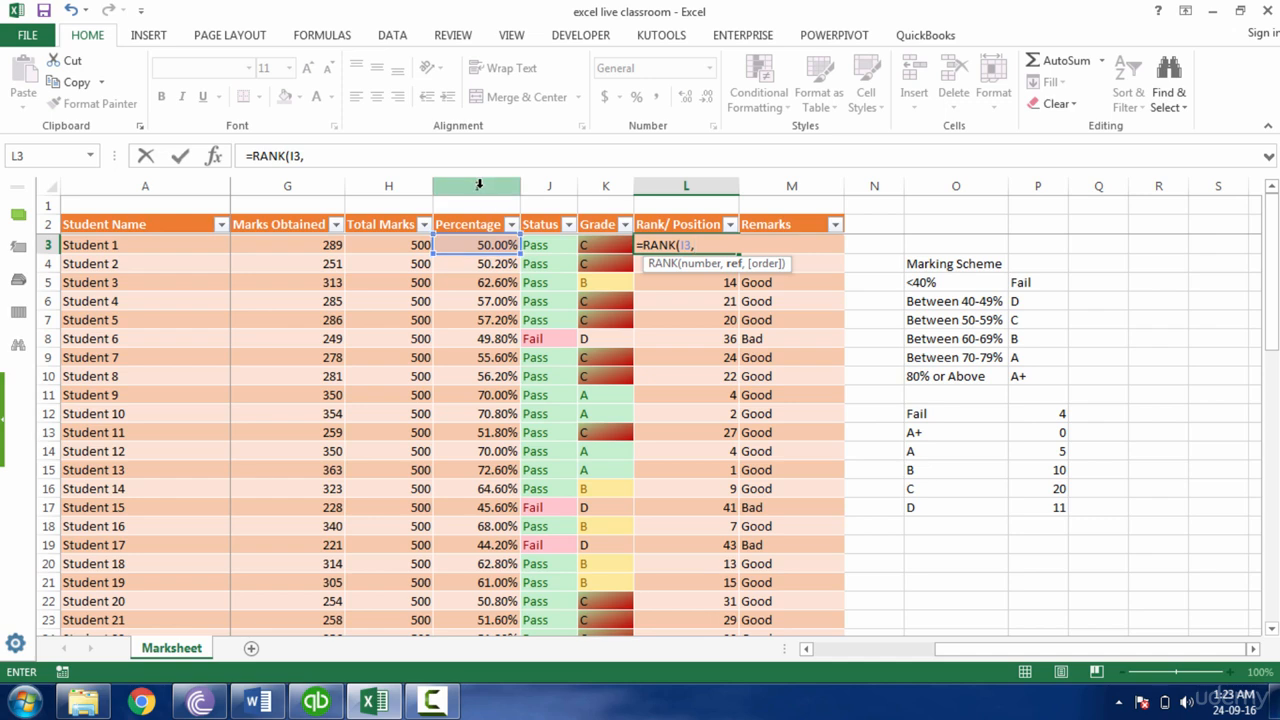
left_click(479, 184)
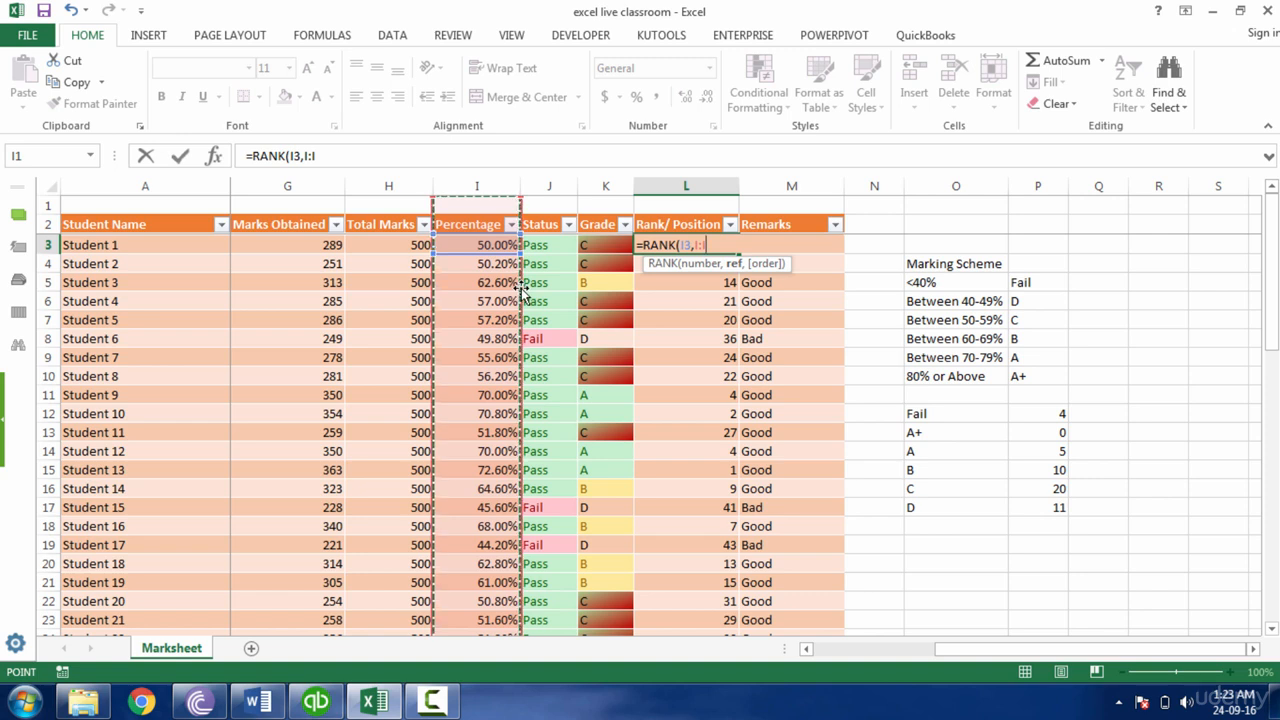
left_click_drag(521, 288, 519, 347)
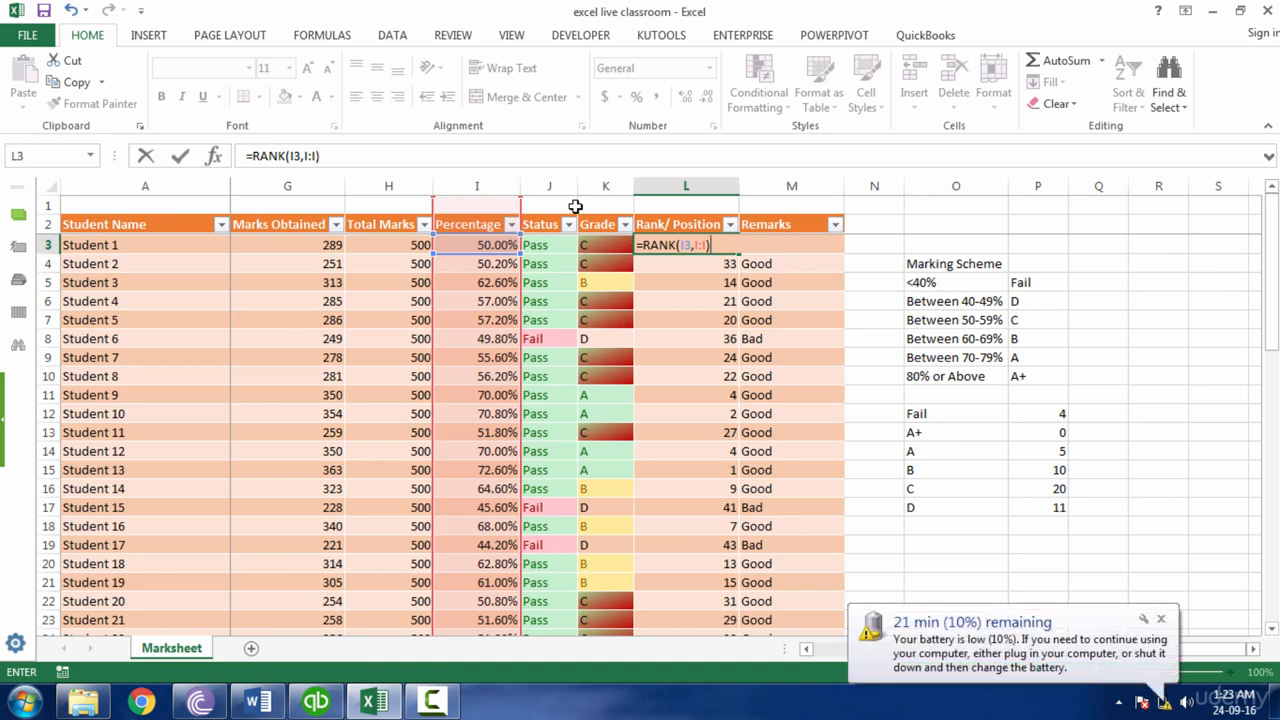
key("Return")
- Fill the RANK formula from L3 down the rest of the Rank/ Position column
left_click(715, 244)
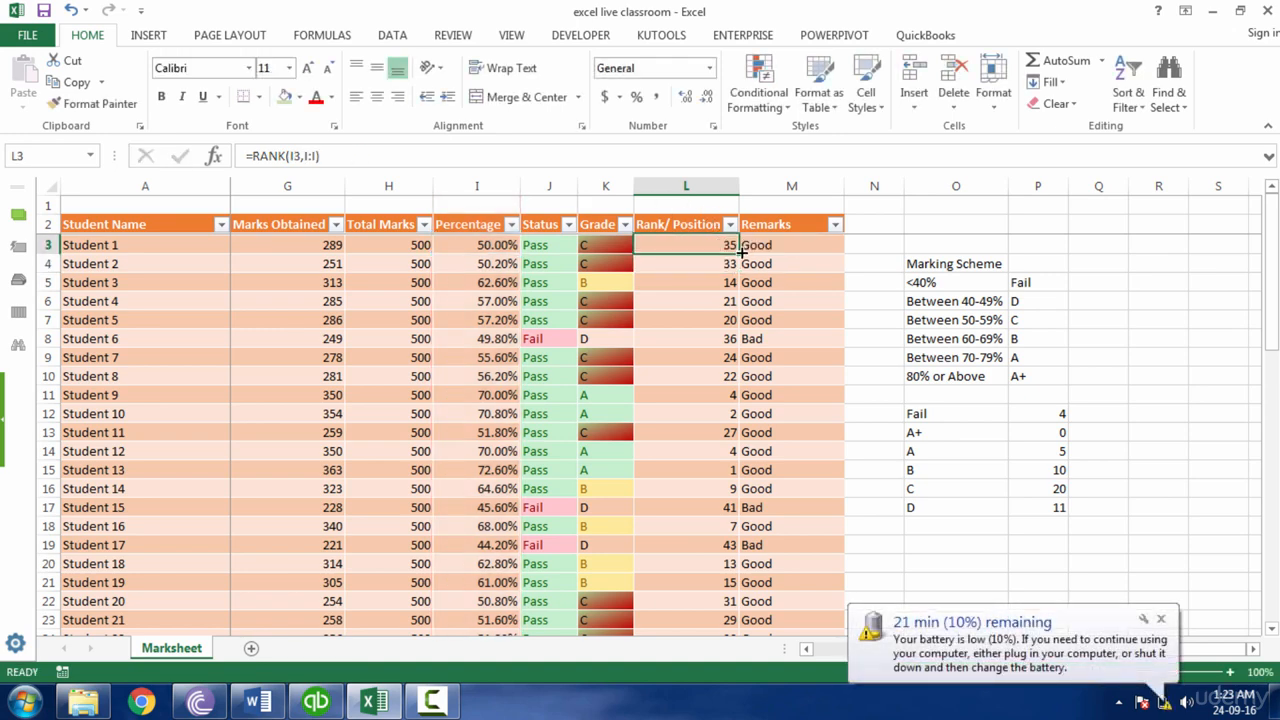
double_click(738, 264)
left_click(805, 305)
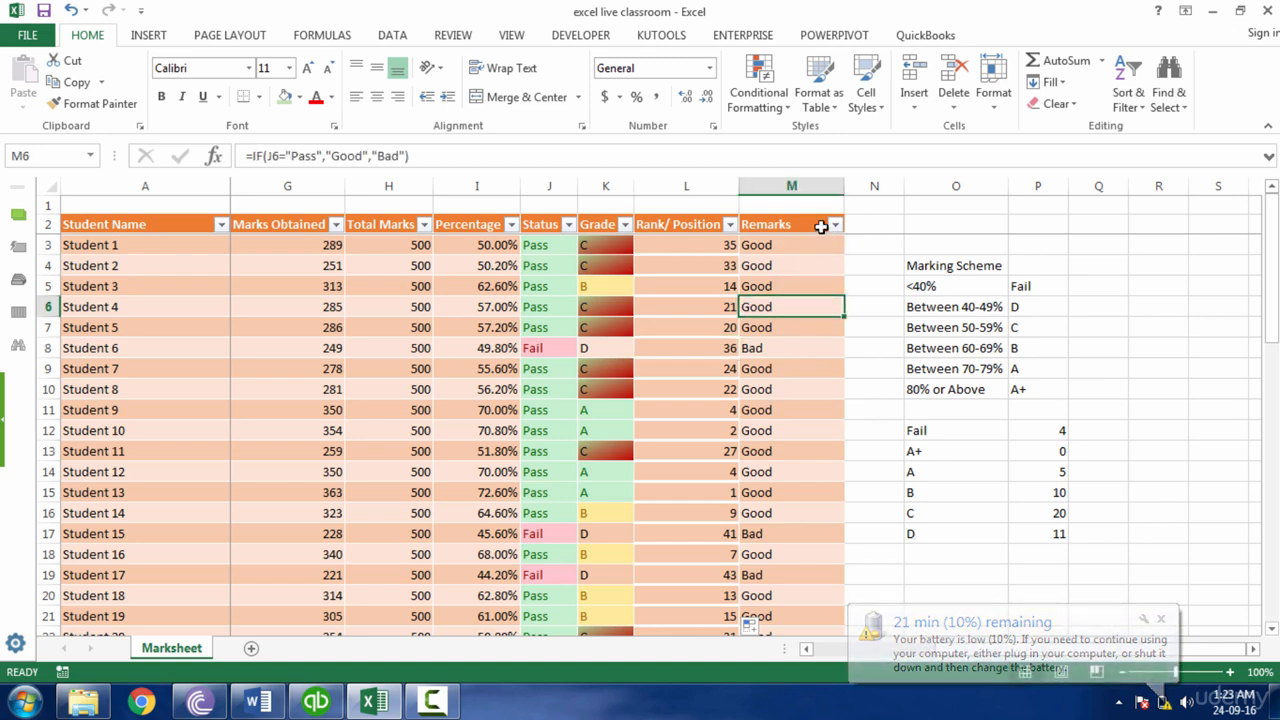
- Copy the formatting of the whole Remarks column onto the Rank/ Position column with Format Painter
left_click(825, 178)
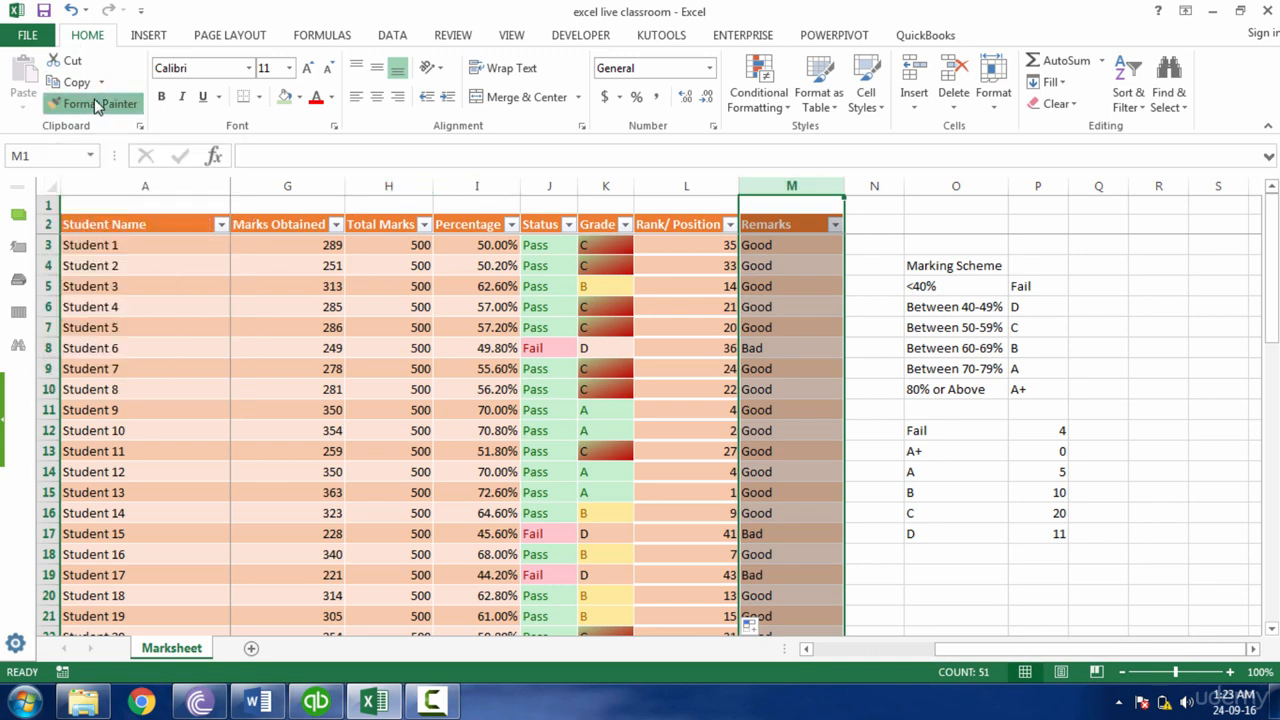
left_click(95, 103)
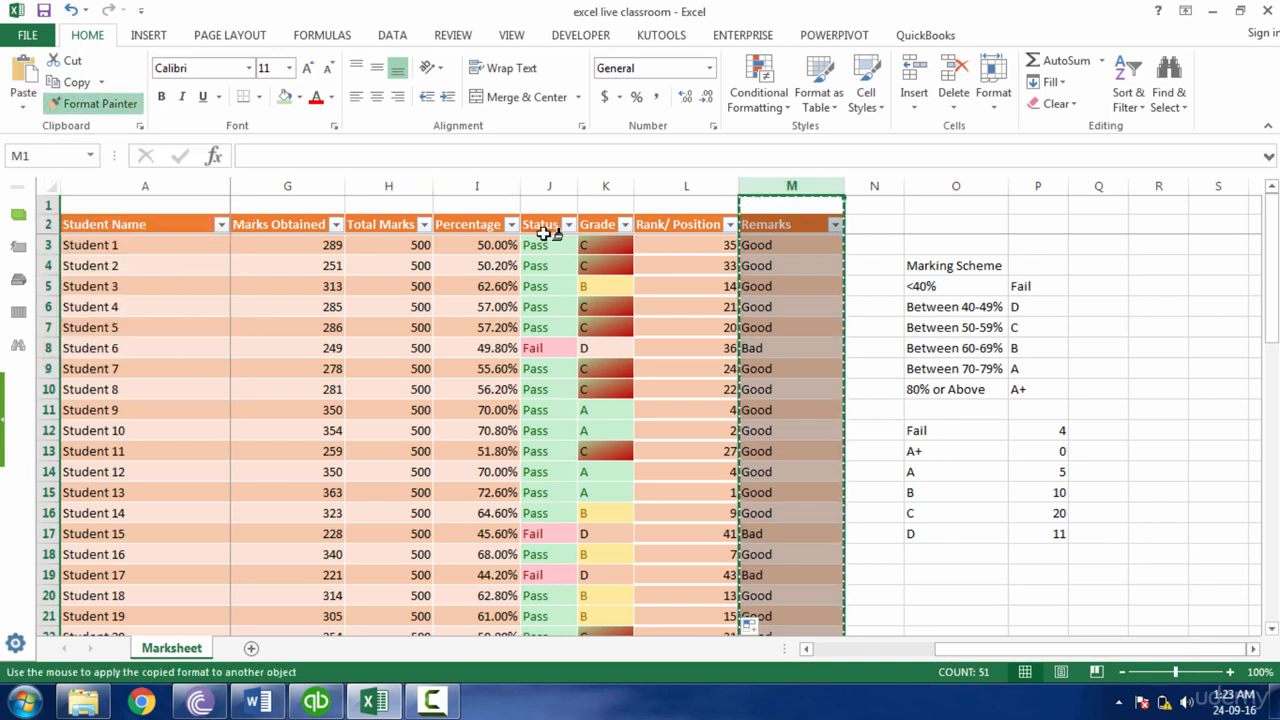
left_click(703, 185)
left_click(701, 298)
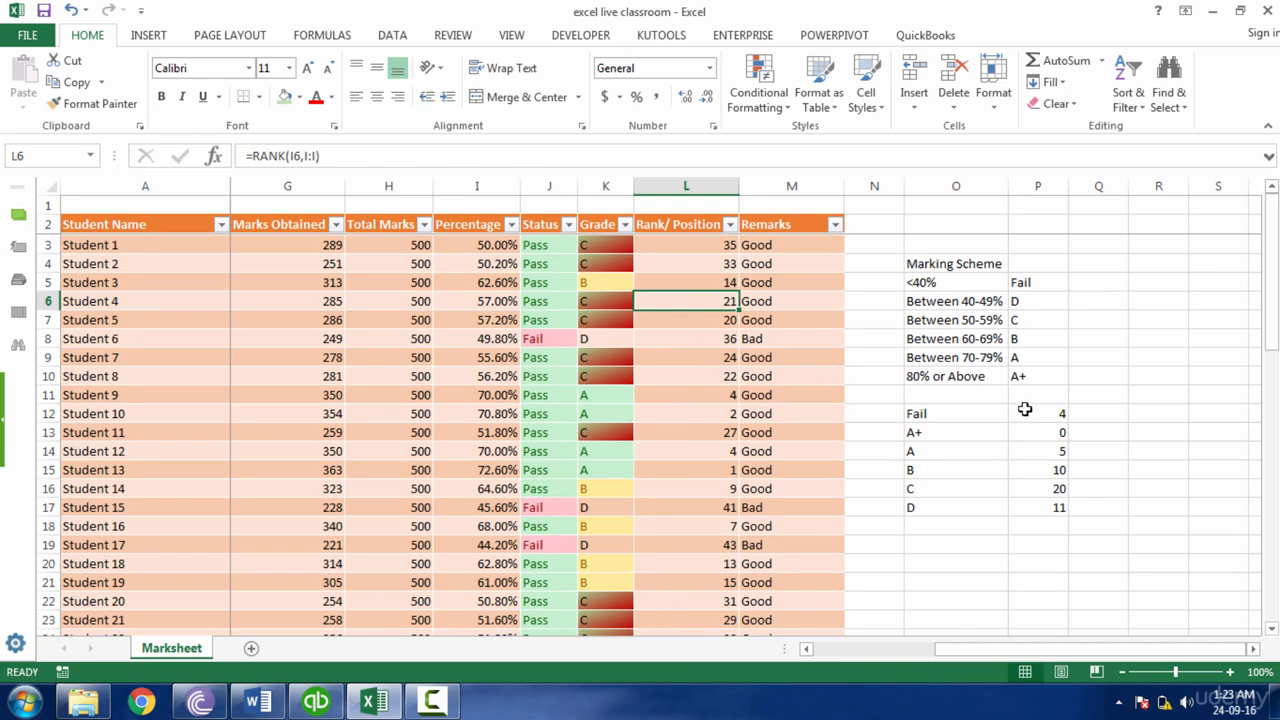
- Examine the first student's Status and Grade formulas and the Percentage value they refer to
left_click_drag(1268, 313, 1268, 265)
left_click(593, 243)
left_click(543, 244)
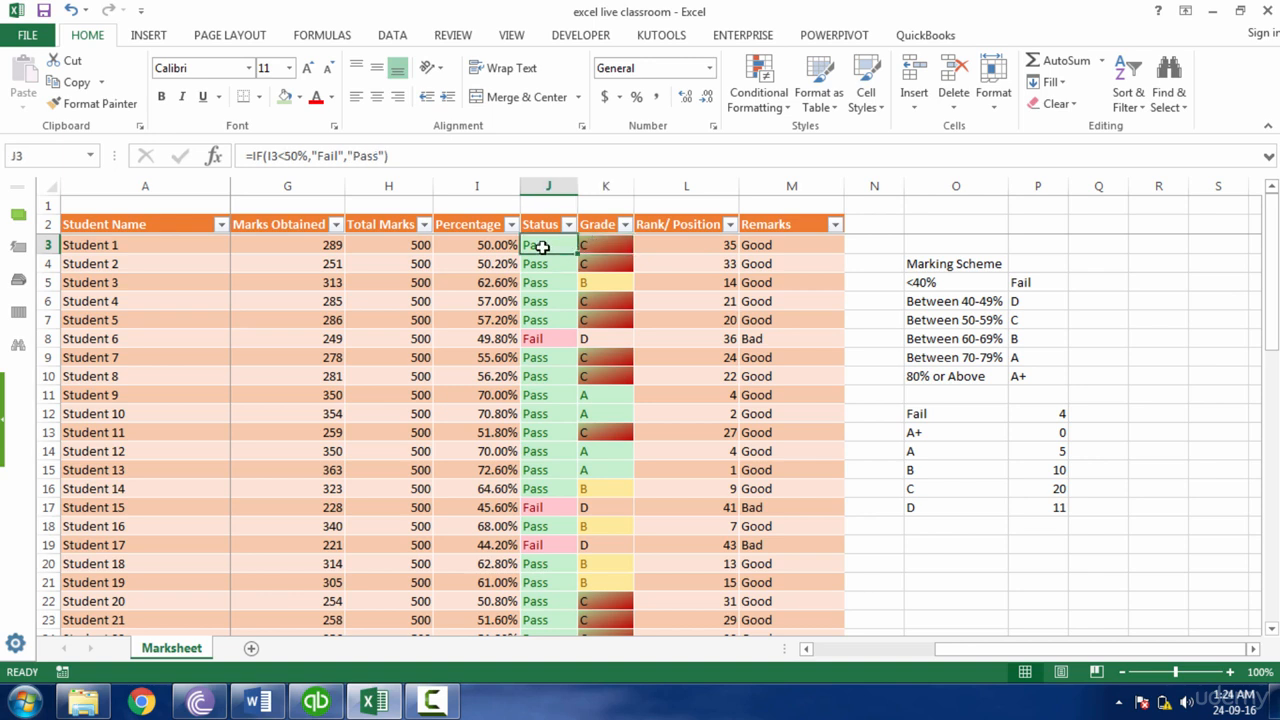
left_click(497, 245)
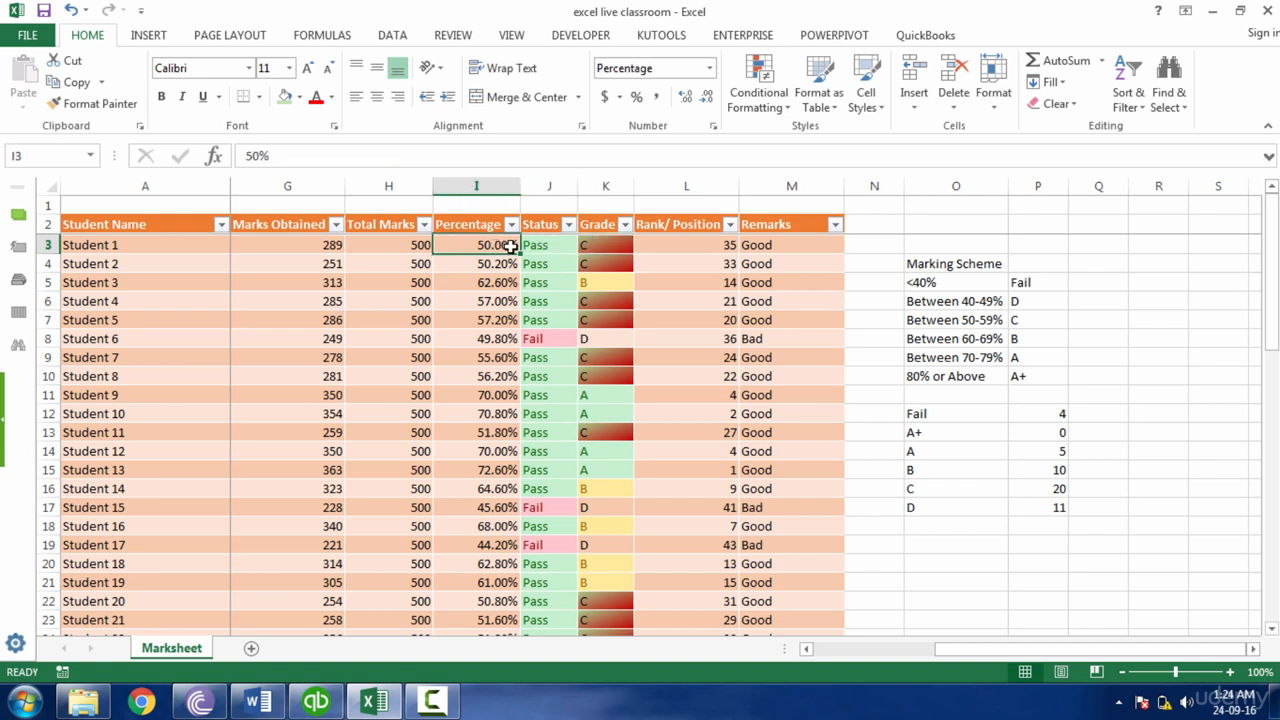
left_click(536, 245)
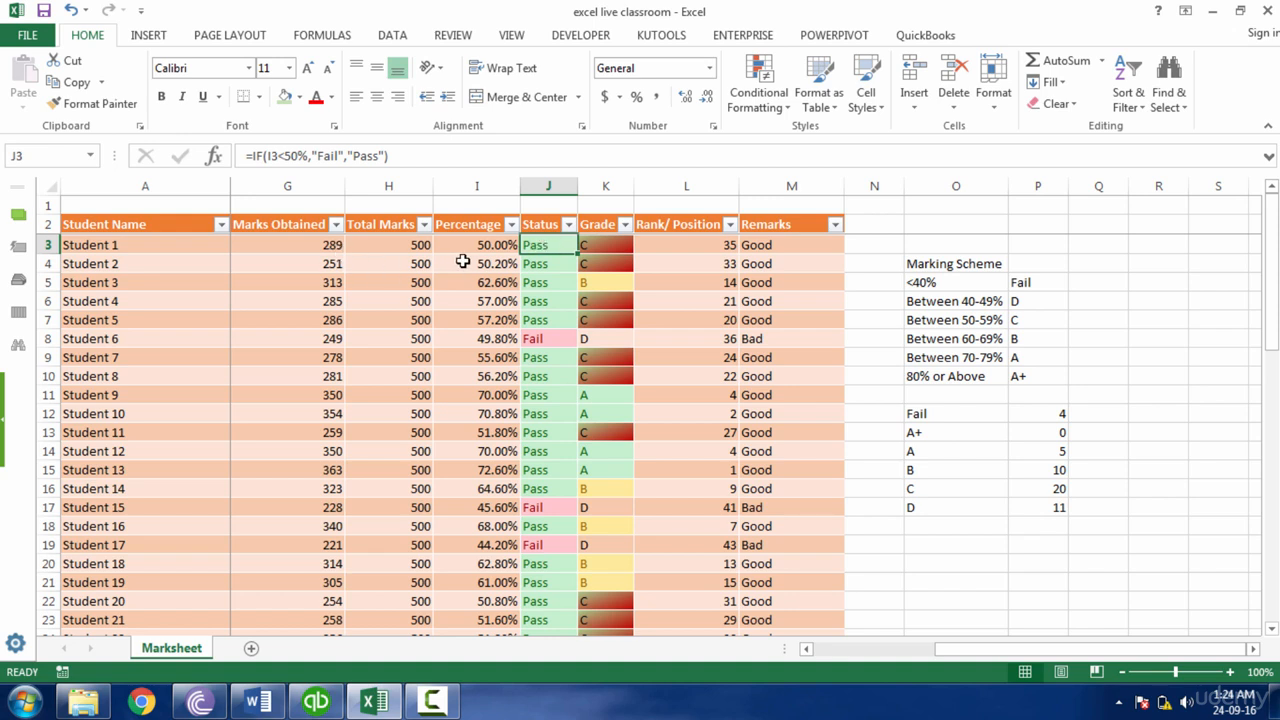
left_click(505, 248)
left_click(612, 245)
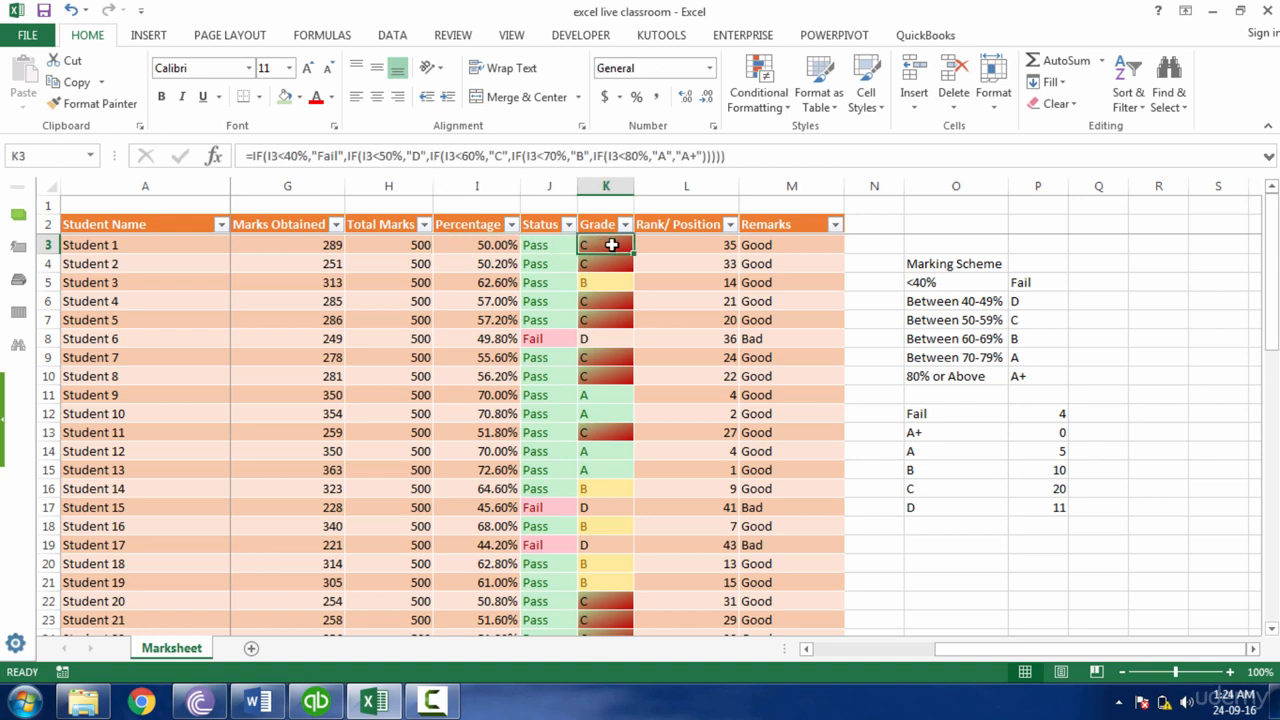
left_click(485, 246)
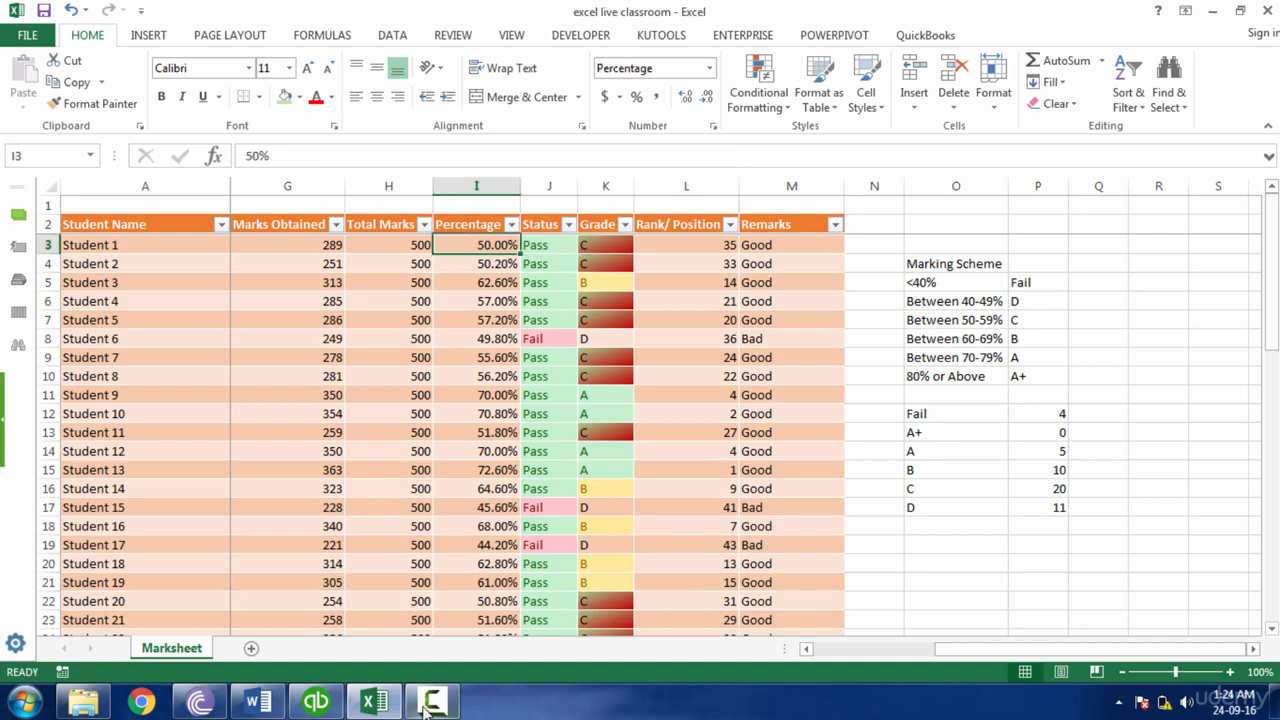